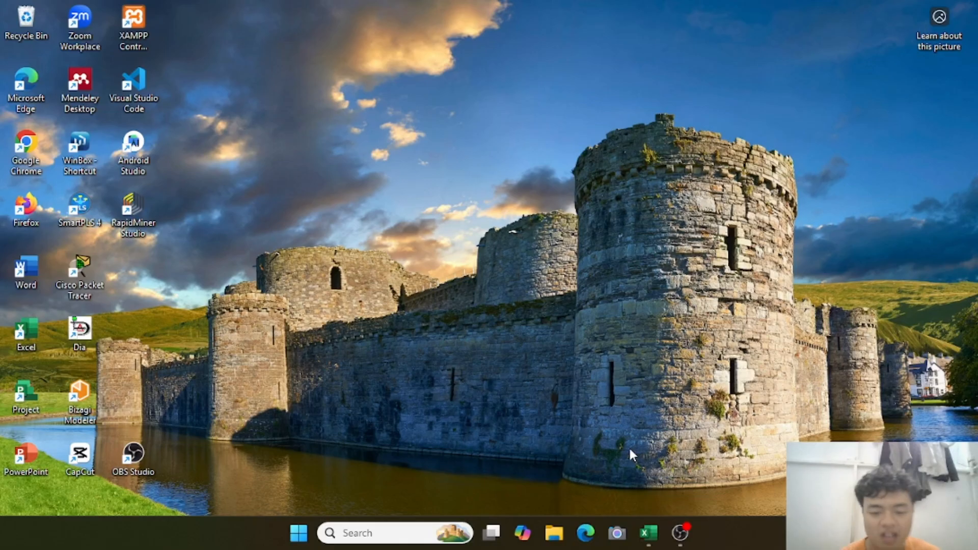
Switch to the open hitung Clustering-kmeans workbook in Excel and look over the score table and the initial centroids
{"action": "mouse_move", "coordinate": [647, 532]}
{"action": "left_click", "coordinate": [676, 447]}
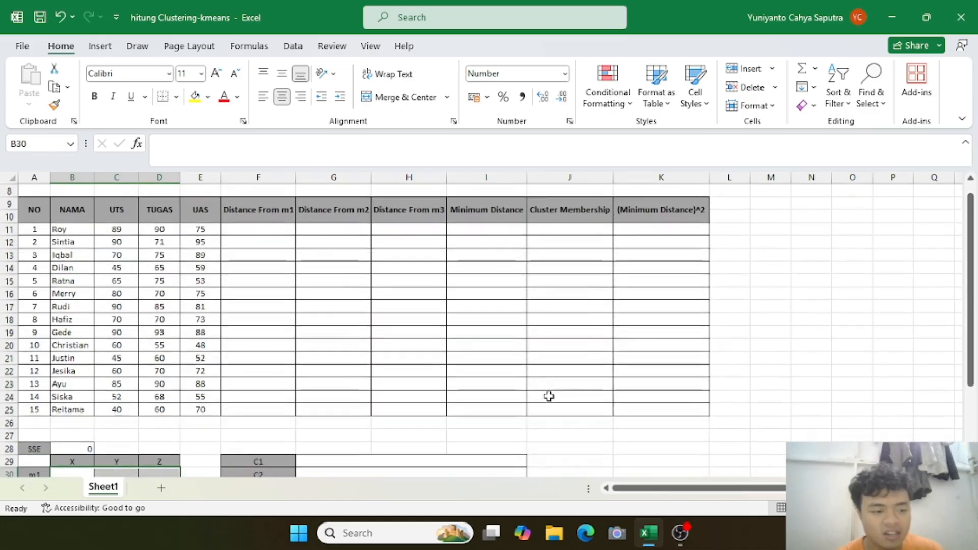
{"action": "scroll", "coordinate": [548, 396], "scroll_direction": "down", "scroll_amount": 2}
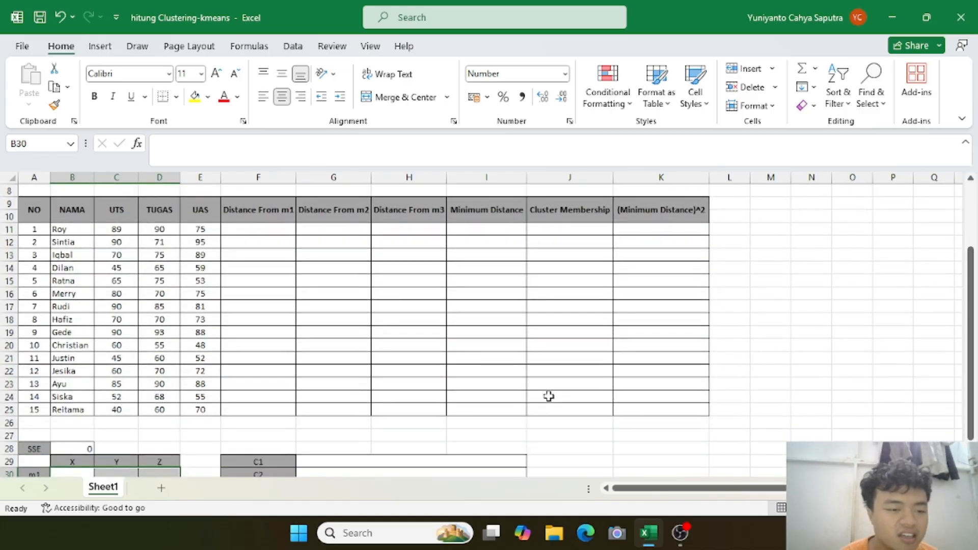
{"action": "scroll", "coordinate": [548, 396], "scroll_direction": "down", "scroll_amount": 4}
{"action": "scroll", "coordinate": [549, 395], "scroll_direction": "up", "scroll_amount": 6}
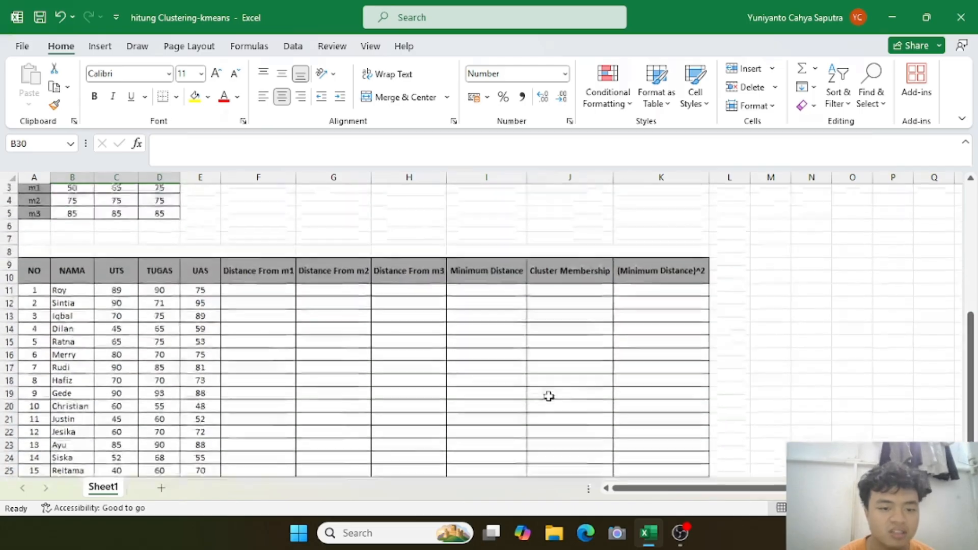
Examine the initial centroid table for m1, m2 and m3, comparing its X, Y and Z columns with UTS, TUGAS and UAS
{"action": "left_click", "coordinate": [194, 233]}
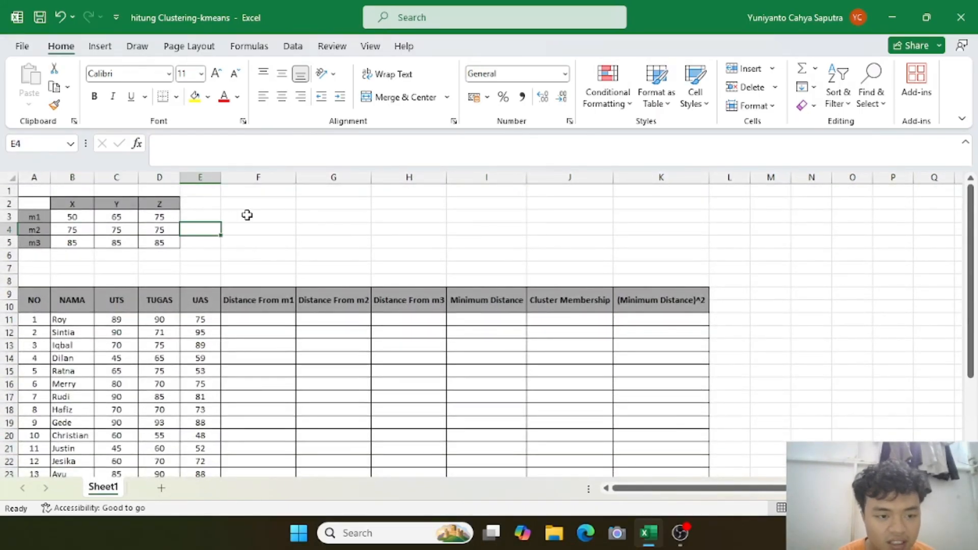
{"action": "left_click", "coordinate": [34, 203]}
{"action": "scroll", "coordinate": [34, 202], "scroll_direction": "up", "scroll_amount": 2}
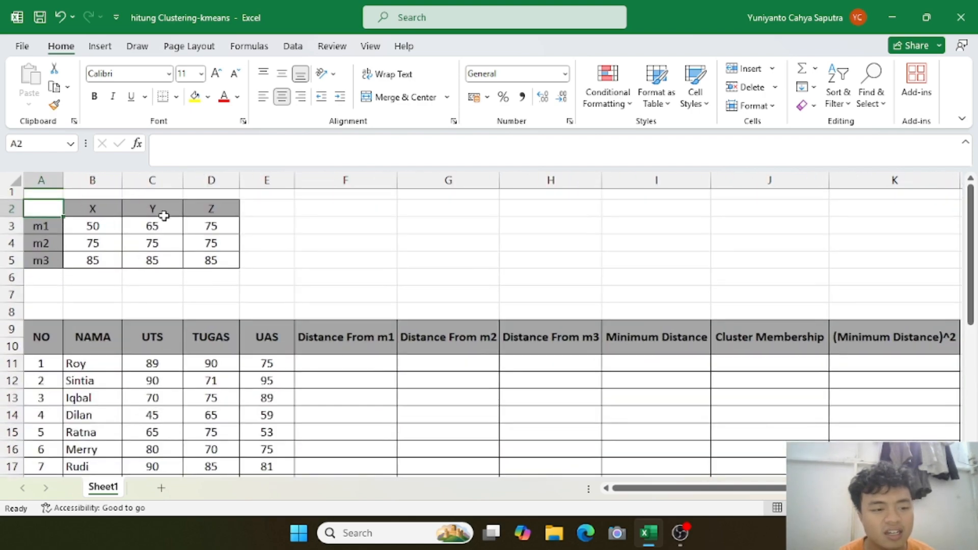
{"action": "left_click", "coordinate": [40, 226]}
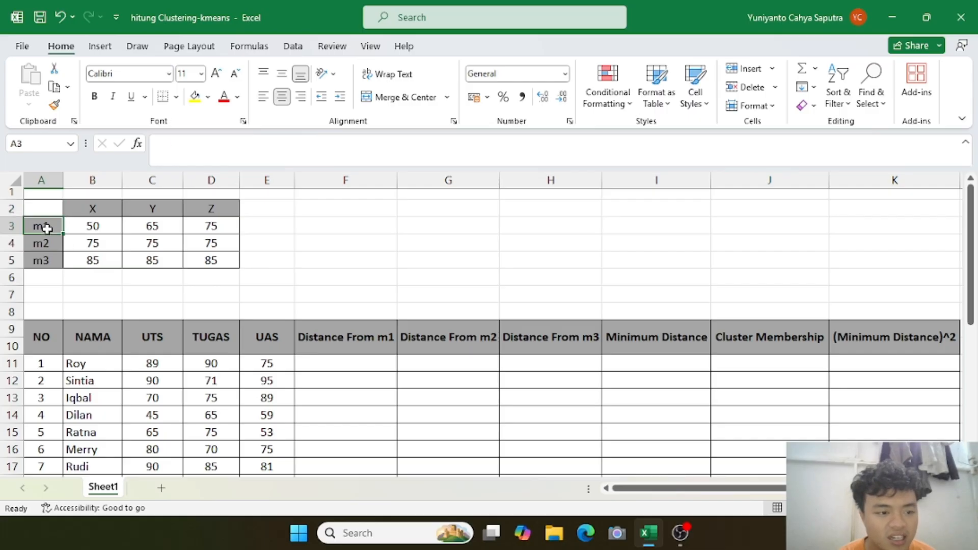
{"action": "left_click_drag", "start_coordinate": [48, 247], "coordinate": [46, 266]}
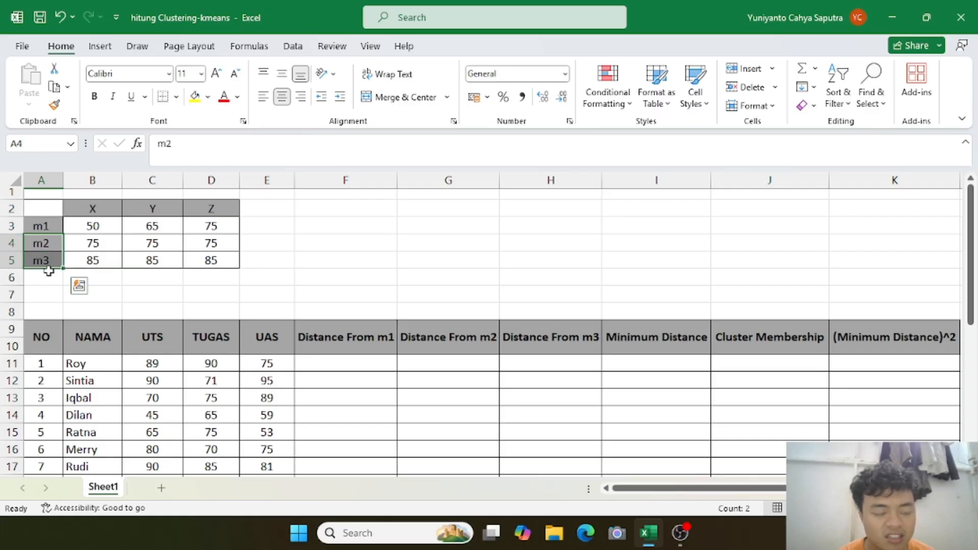
{"action": "left_click", "coordinate": [45, 259]}
{"action": "left_click_drag", "start_coordinate": [90, 208], "coordinate": [206, 209]}
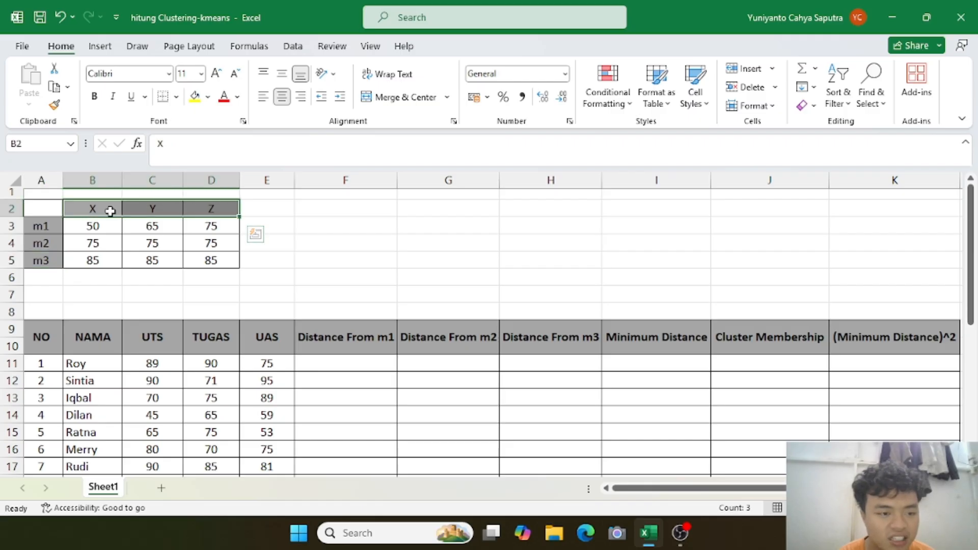
{"action": "left_click", "coordinate": [171, 356]}
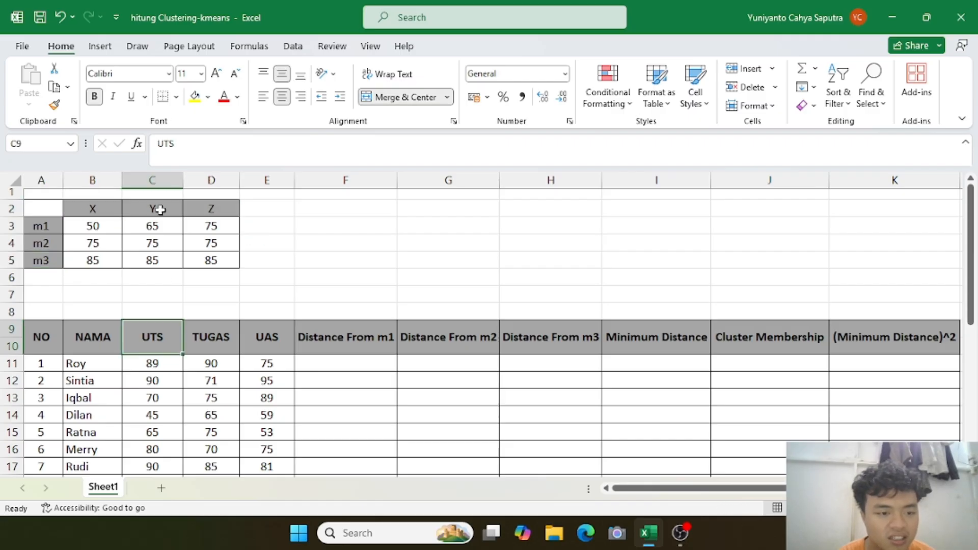
{"action": "left_click", "coordinate": [162, 207]}
{"action": "left_click", "coordinate": [218, 331]}
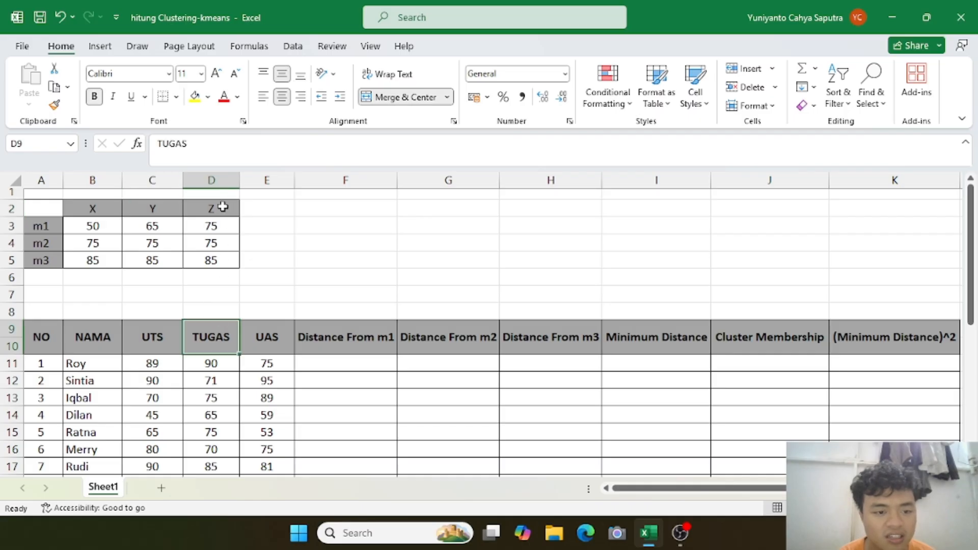
{"action": "left_click", "coordinate": [220, 207]}
{"action": "left_click", "coordinate": [267, 330]}
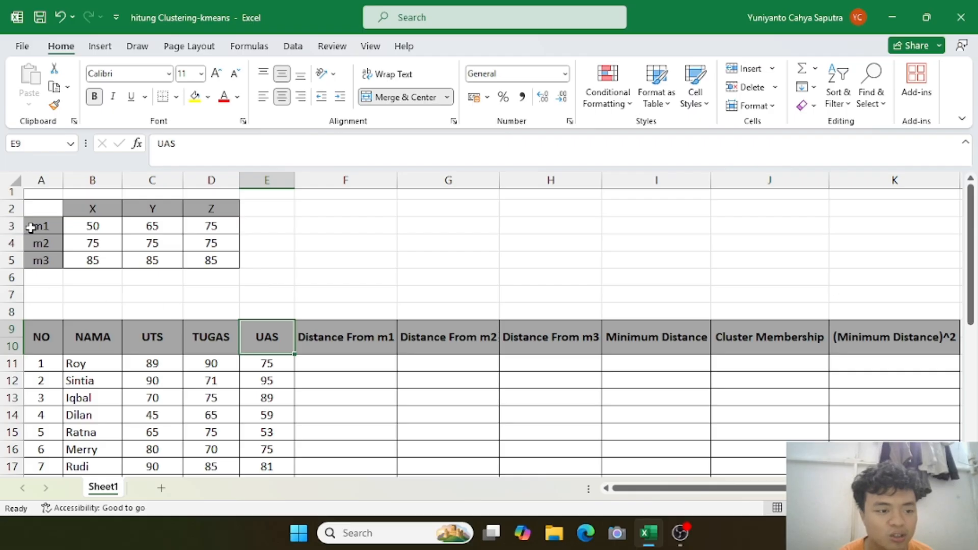
{"action": "left_click_drag", "start_coordinate": [39, 194], "coordinate": [204, 266]}
Examine the score table's calculation columns, especially the Distance From m1, m2 and m3 headers
{"action": "scroll", "coordinate": [283, 208], "scroll_direction": "down", "scroll_amount": 1}
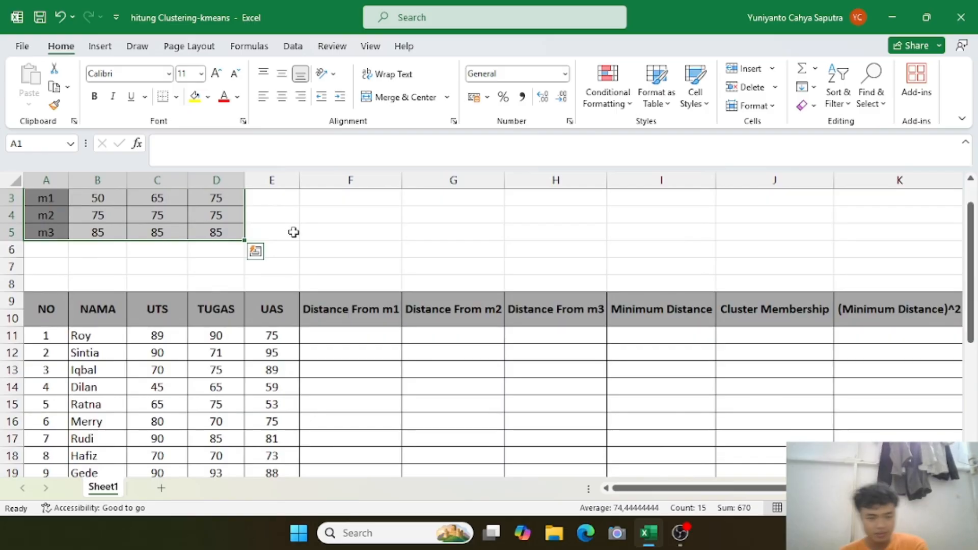
{"action": "scroll", "coordinate": [285, 334], "scroll_direction": "down", "scroll_amount": 2}
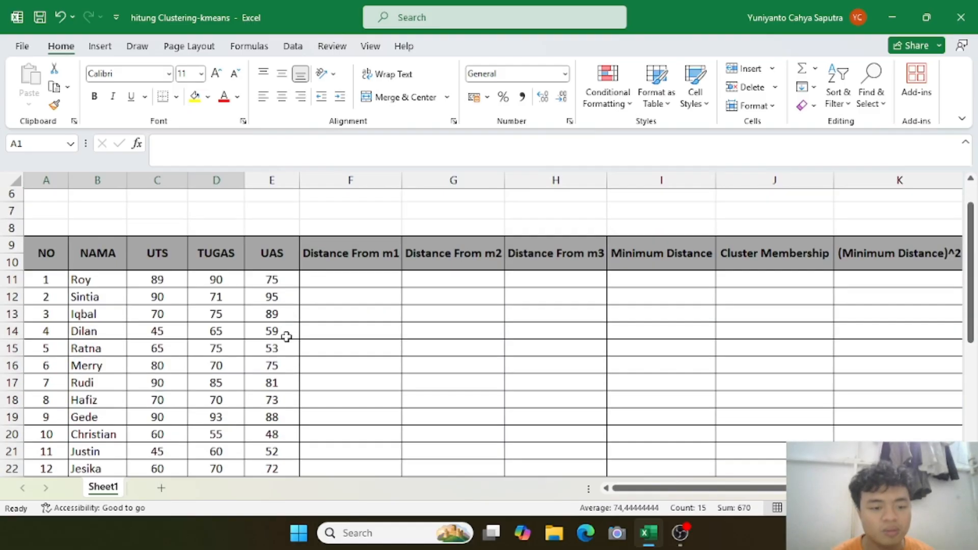
{"action": "scroll", "coordinate": [286, 335], "scroll_direction": "down", "scroll_amount": 3, "text": "ctrl"}
{"action": "scroll", "coordinate": [286, 337], "scroll_direction": "up", "scroll_amount": 3, "text": "ctrl"}
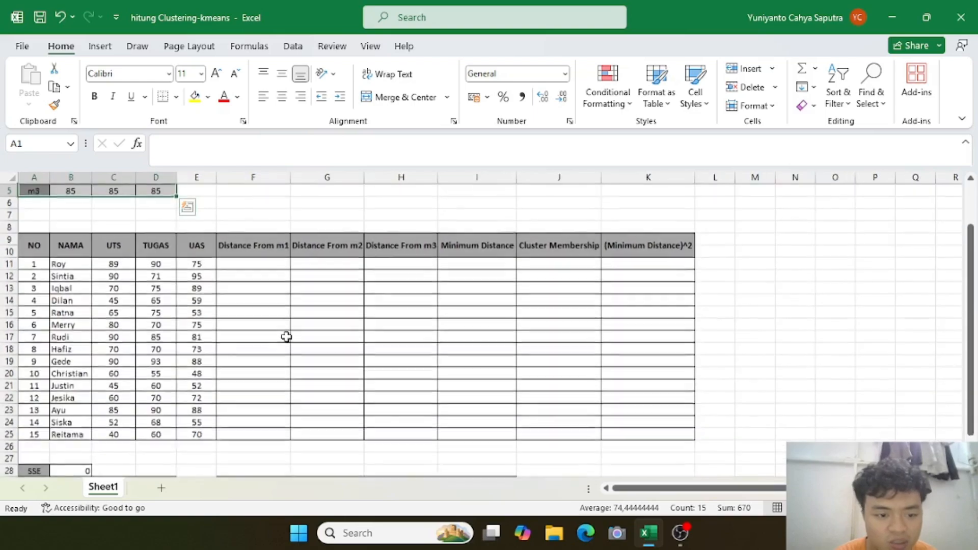
{"action": "scroll", "coordinate": [286, 336], "scroll_direction": "up", "scroll_amount": 1, "text": "ctrl"}
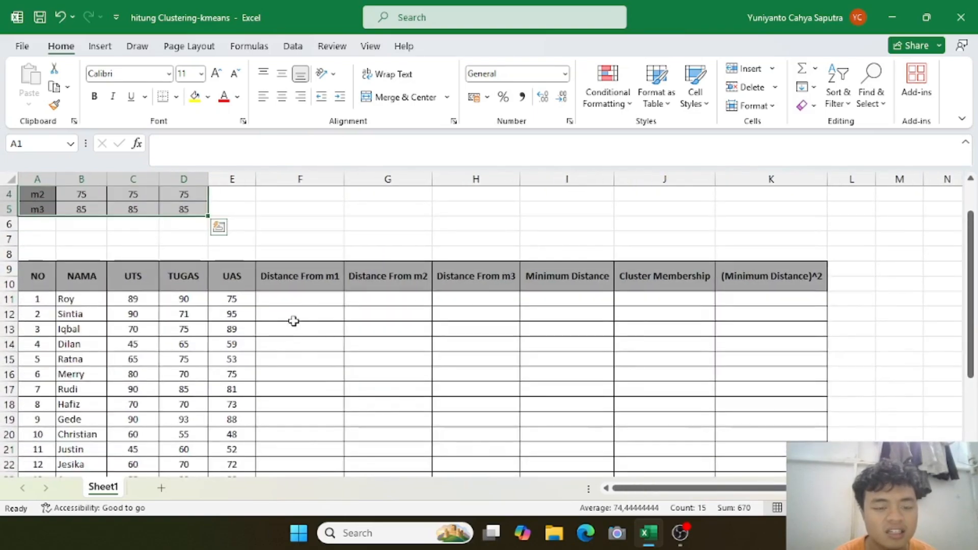
{"action": "left_click_drag", "start_coordinate": [305, 280], "coordinate": [388, 279]}
{"action": "left_click", "coordinate": [388, 280]}
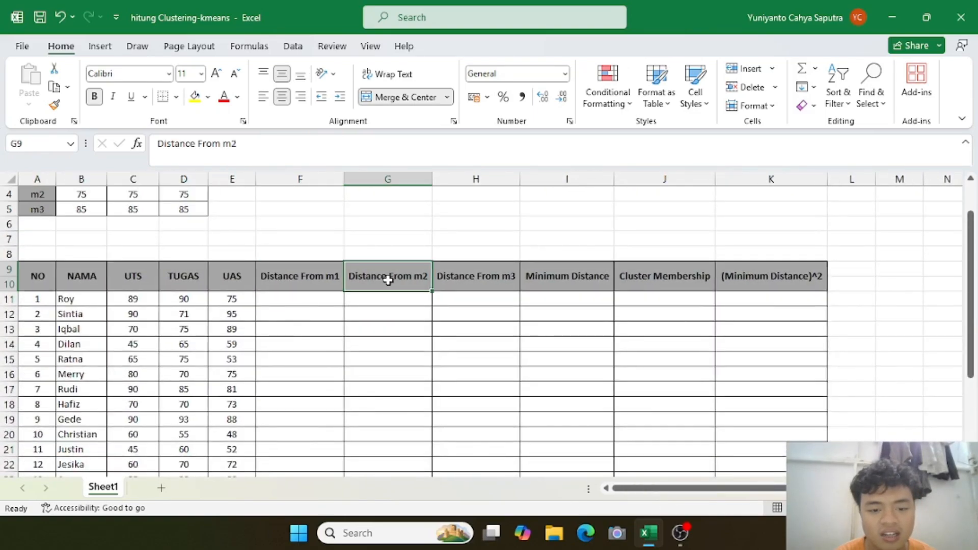
{"action": "left_click", "coordinate": [463, 276]}
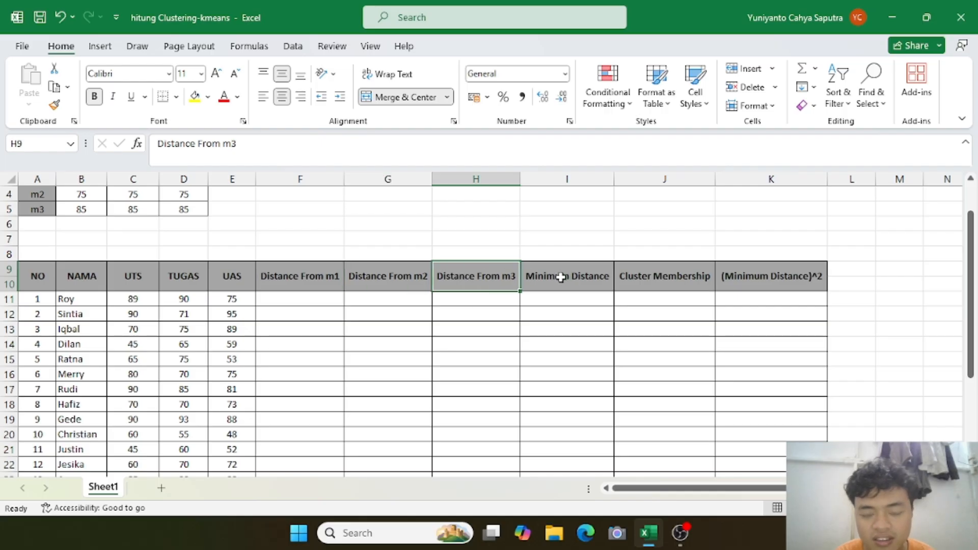
{"action": "scroll", "coordinate": [309, 307], "scroll_direction": "down", "scroll_amount": 2}
{"action": "scroll", "coordinate": [309, 307], "scroll_direction": "up", "scroll_amount": 3, "text": "ctrl"}
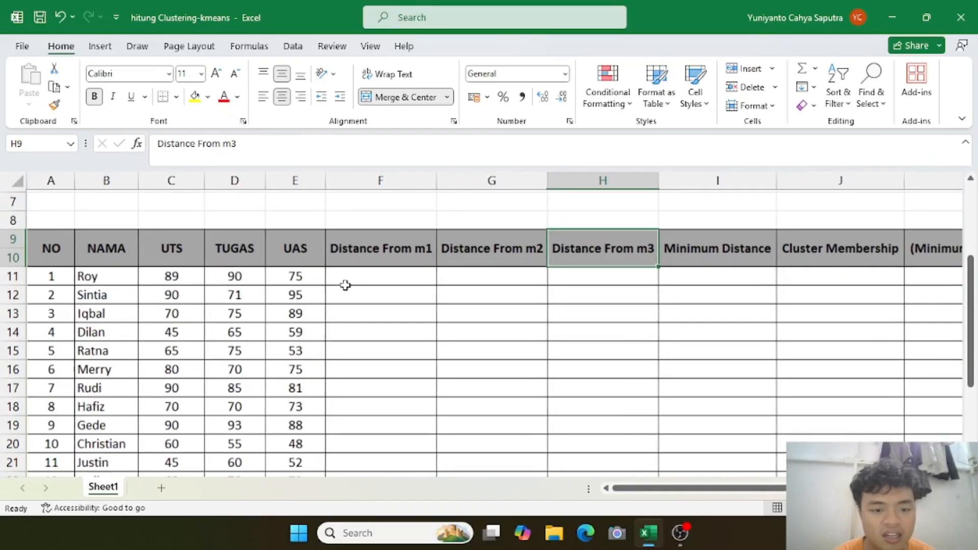
{"action": "left_click", "coordinate": [354, 275]}
{"action": "type", "text": "="}
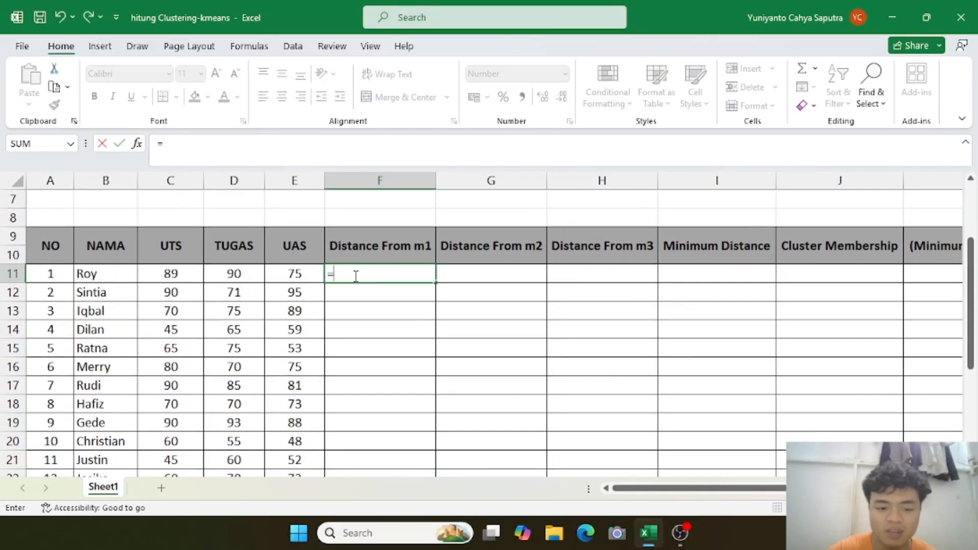
{"action": "key", "text": "Caps_Lock"}
{"action": "type", "text": "SR"}
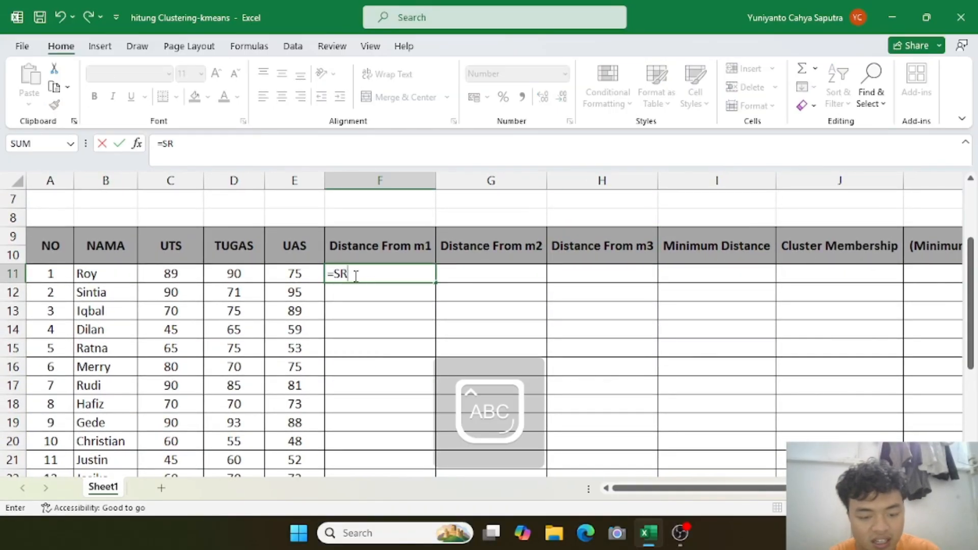
{"action": "type", "text": "Q"}
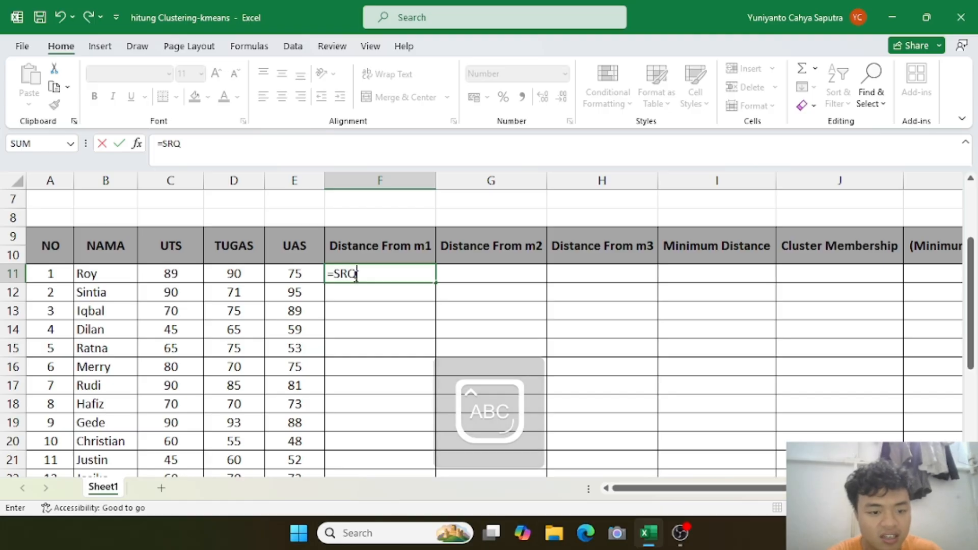
{"action": "key", "text": "BackSpace"}
{"action": "key", "text": "BackSpace"}
{"action": "key", "text": "BackSpace"}
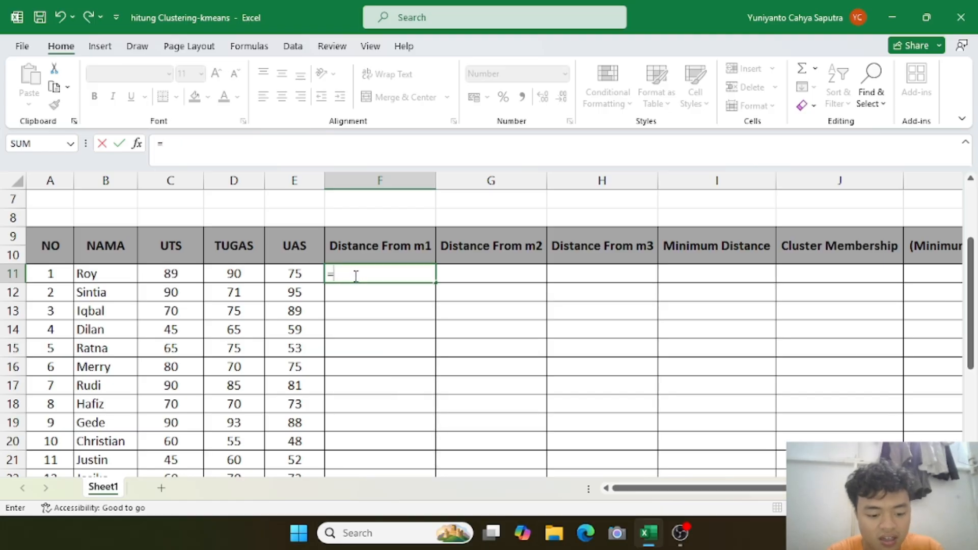
{"action": "type", "text": "RS"}
{"action": "key", "text": "BackSpace"}
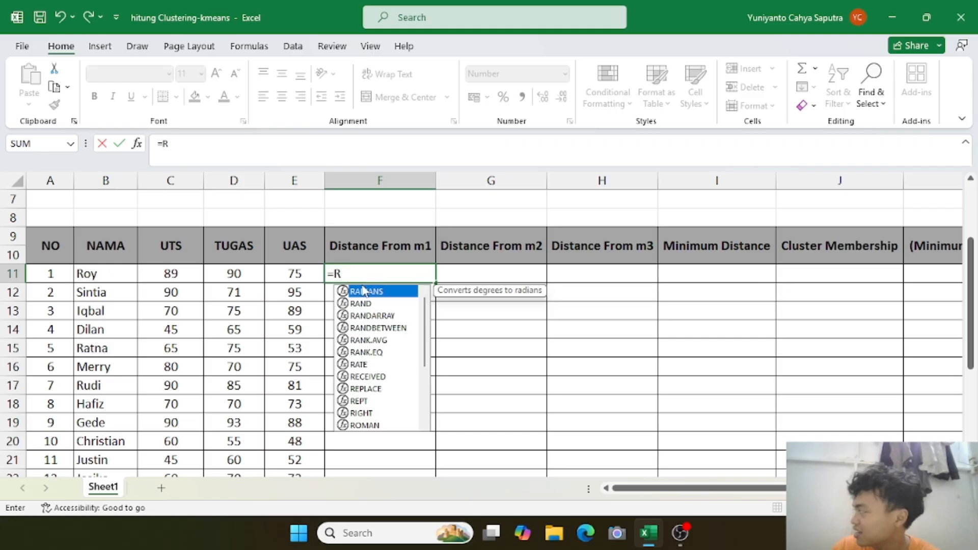
{"action": "key", "text": "BackSpace"}
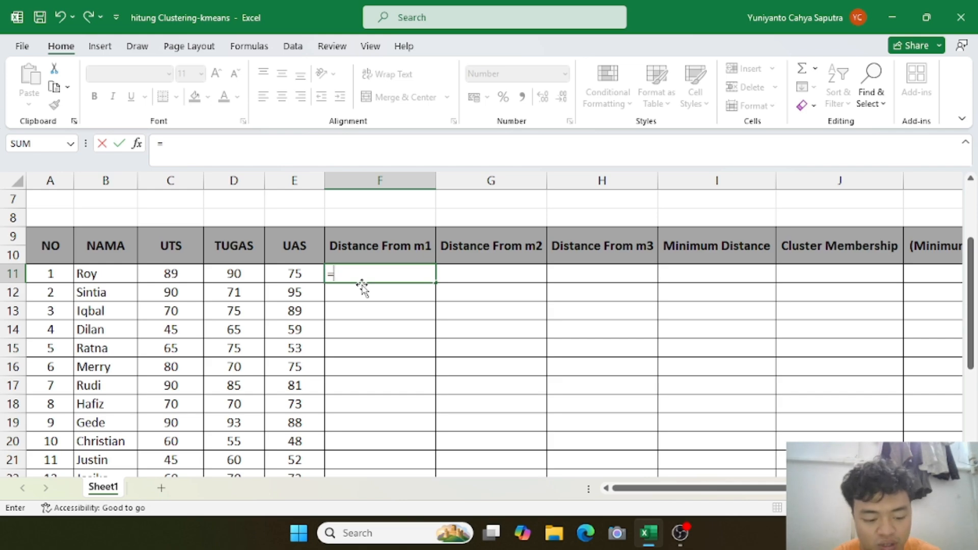
{"action": "type", "text": "S"}
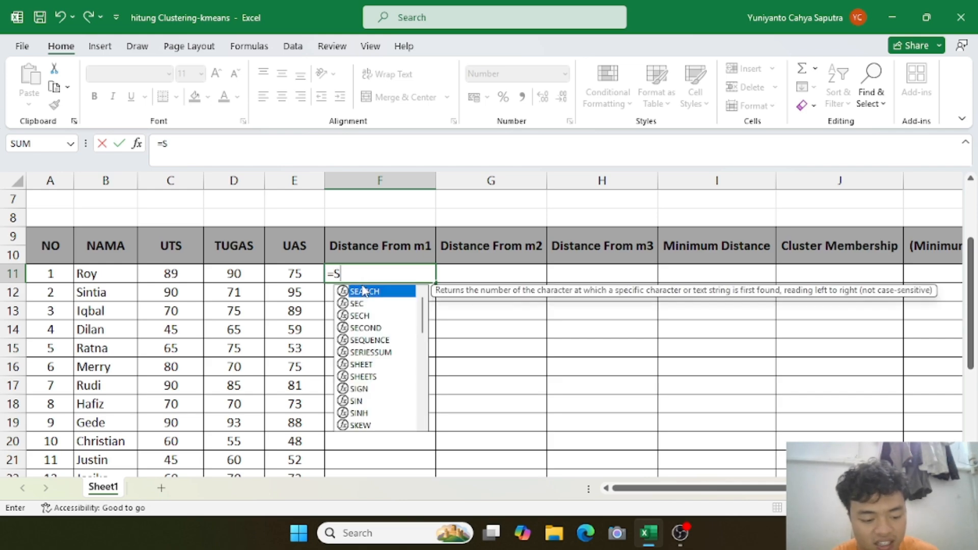
{"action": "type", "text": "Q"}
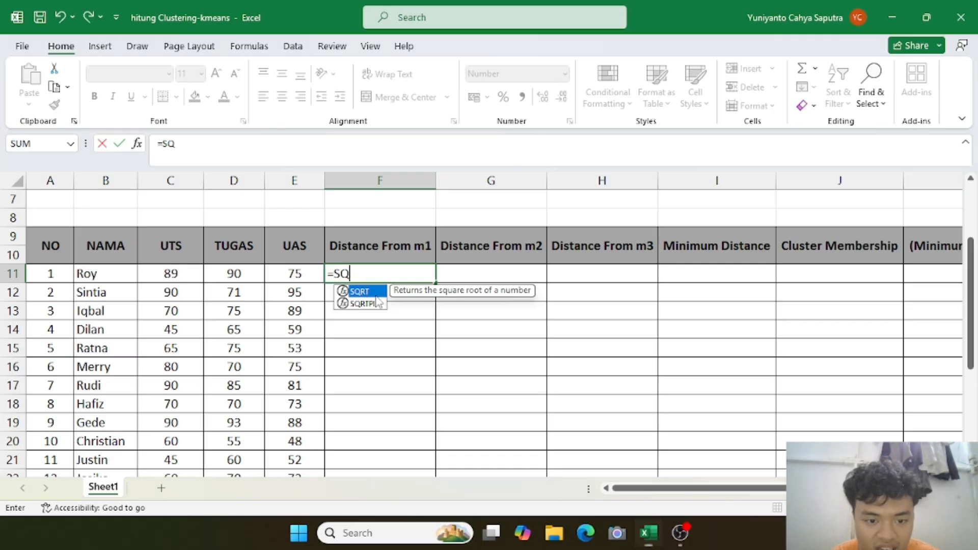
{"action": "key", "text": "Tab"}
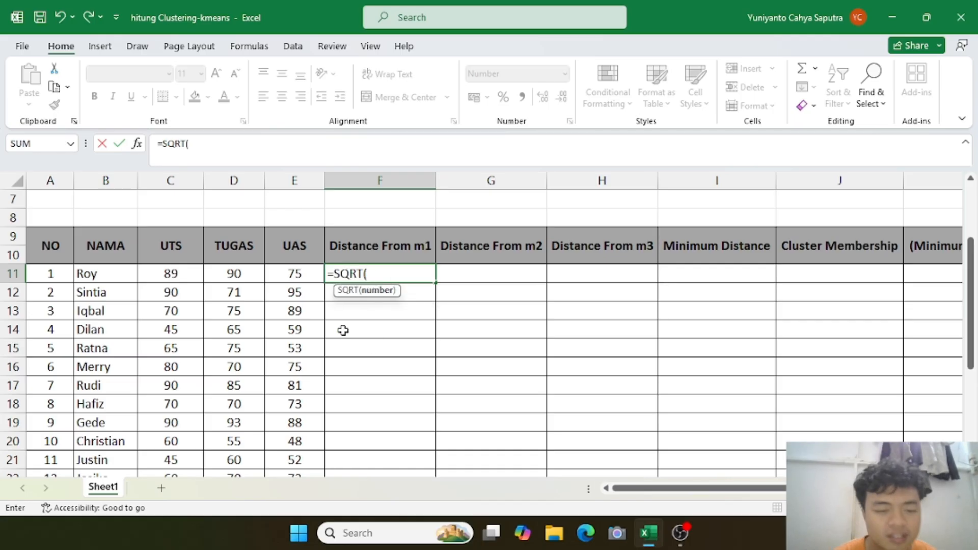
{"action": "scroll", "coordinate": [343, 330], "scroll_direction": "up", "scroll_amount": 1}
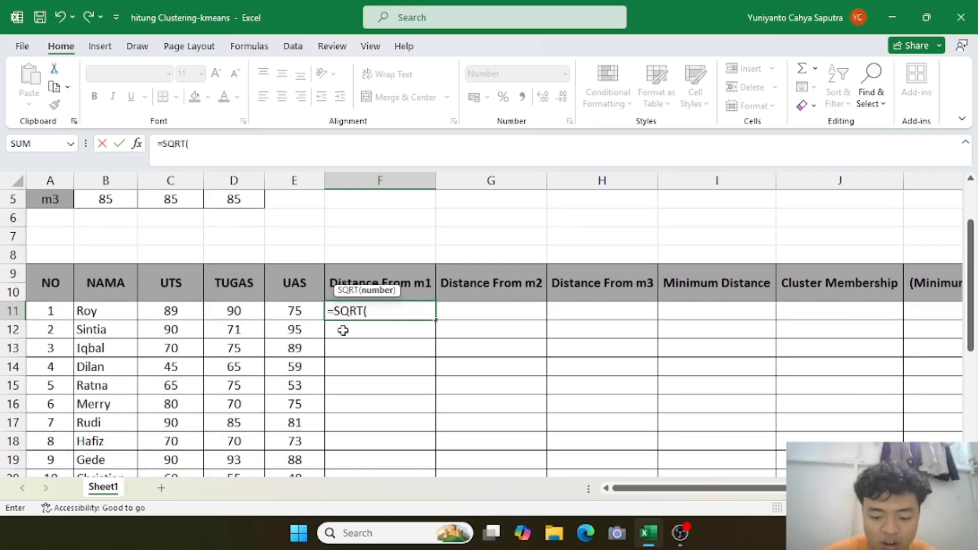
{"action": "type", "text": "(("}
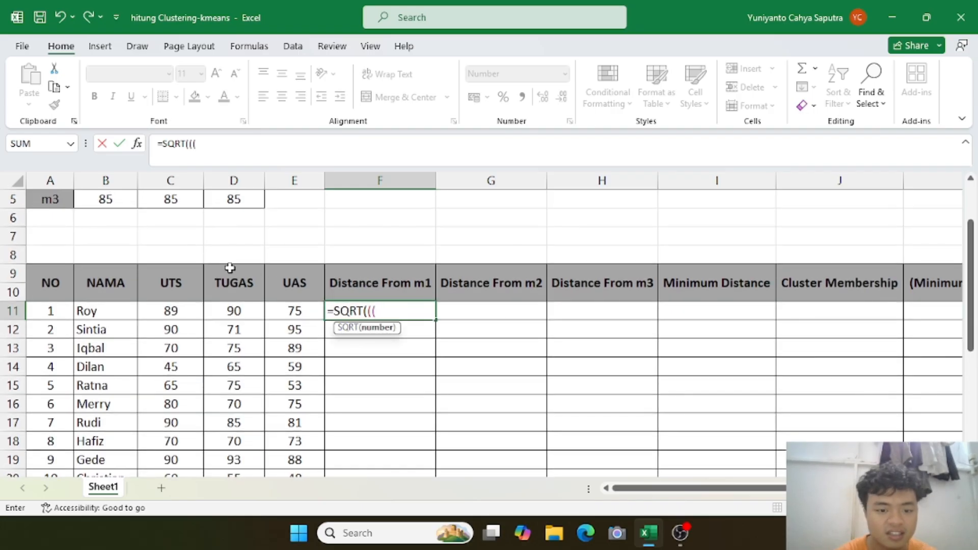
{"action": "key", "text": "Escape"}
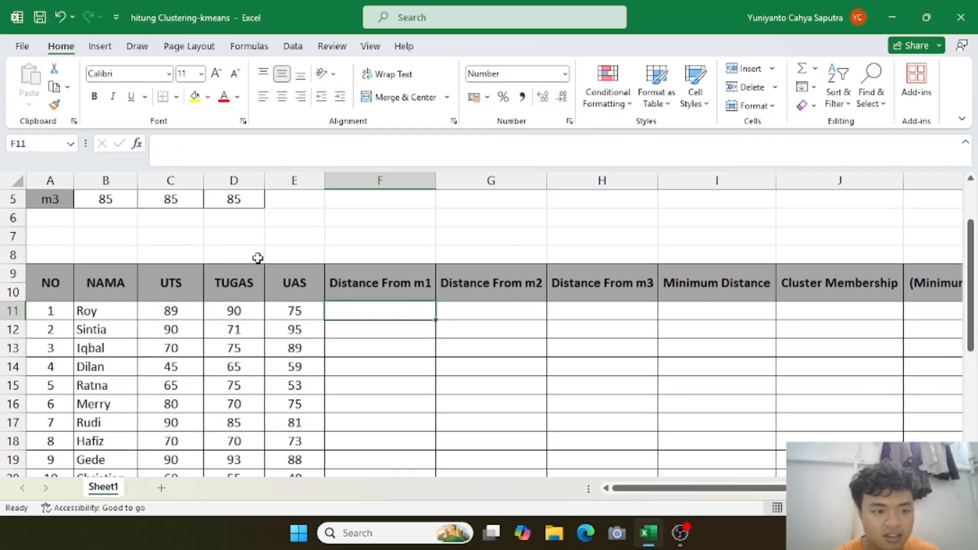
Begin a SQRT formula in F11 for the first student's Distance From m1, with two additional opening parentheses
{"action": "scroll", "coordinate": [412, 323], "scroll_direction": "up", "scroll_amount": 1}
{"action": "scroll", "coordinate": [413, 323], "scroll_direction": "down", "scroll_amount": 1}
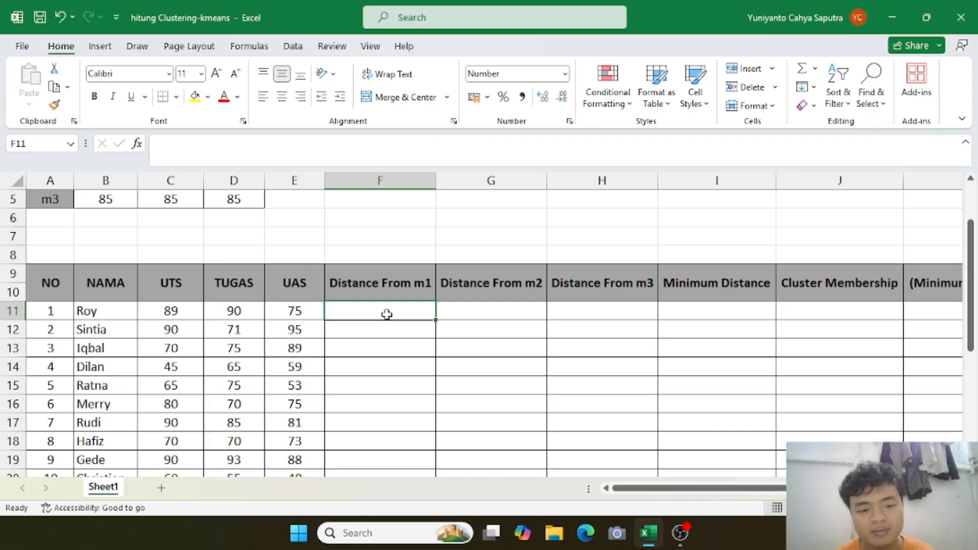
{"action": "scroll", "coordinate": [387, 314], "scroll_direction": "up", "scroll_amount": 1}
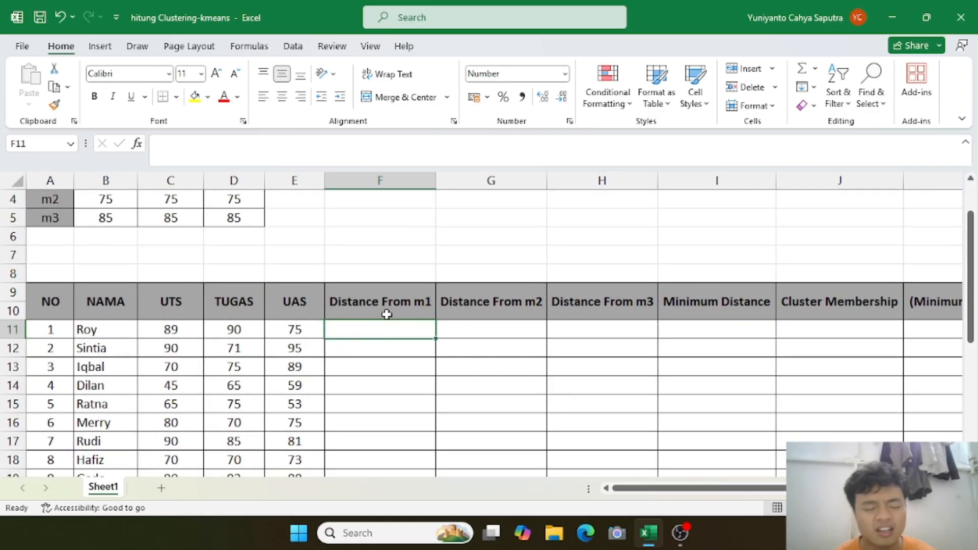
{"action": "scroll", "coordinate": [387, 314], "scroll_direction": "down", "scroll_amount": 2}
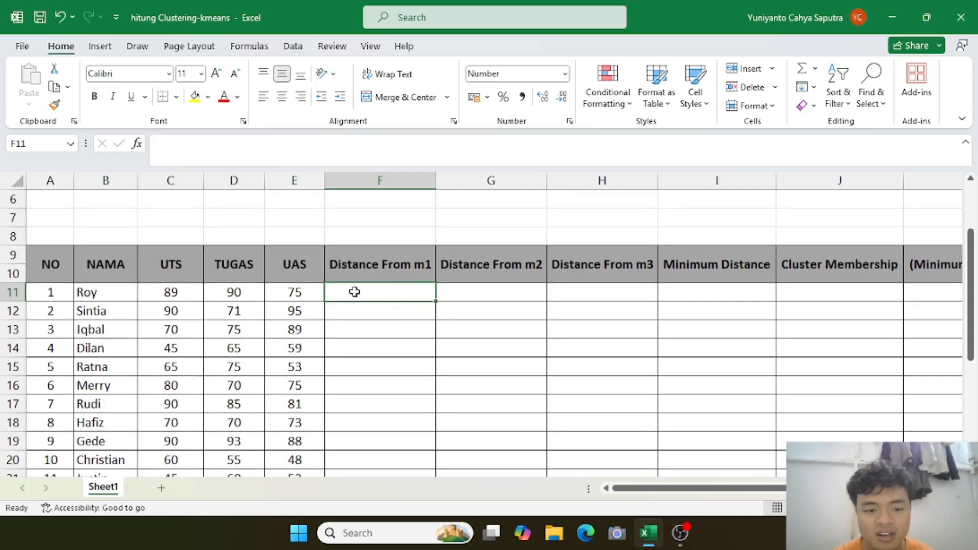
{"action": "type", "text": "="}
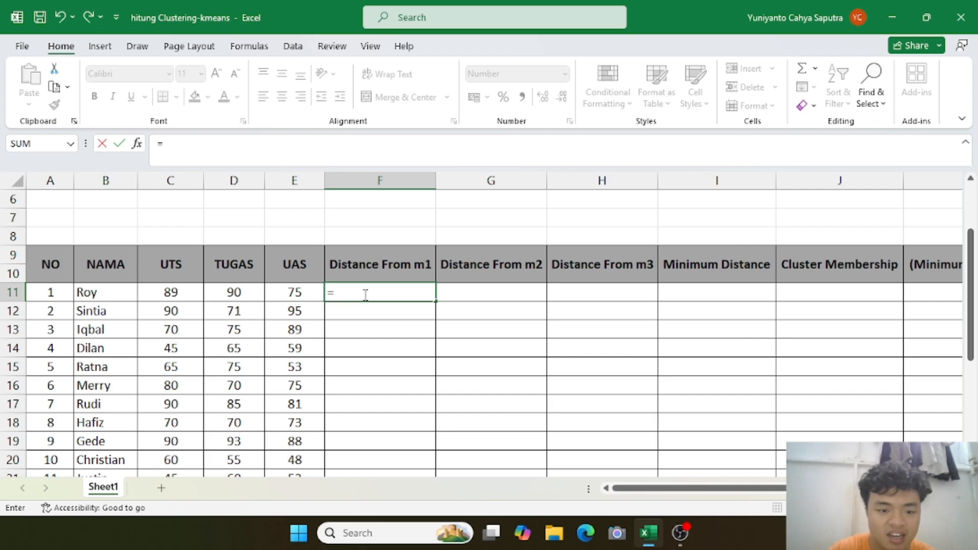
{"action": "type", "text": "SQ"}
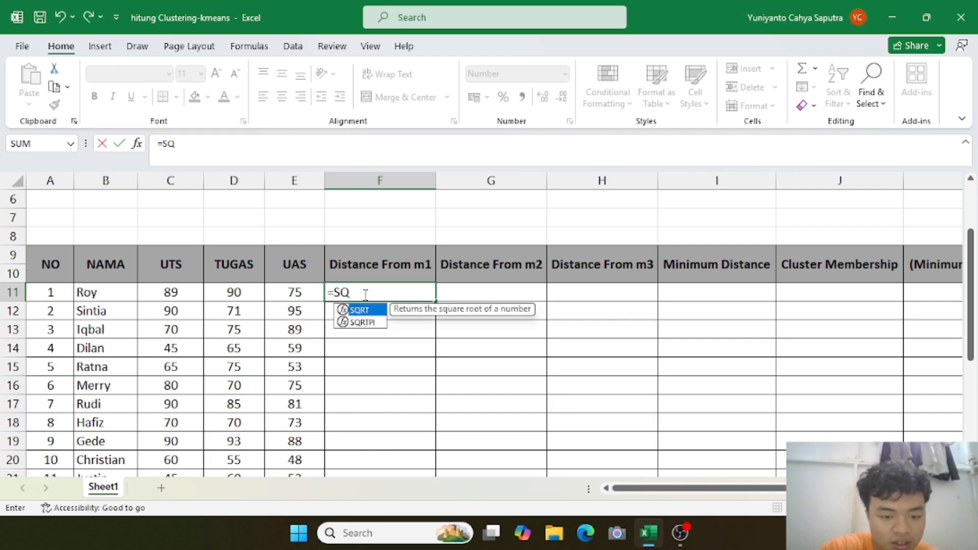
{"action": "double_click", "coordinate": [372, 311]}
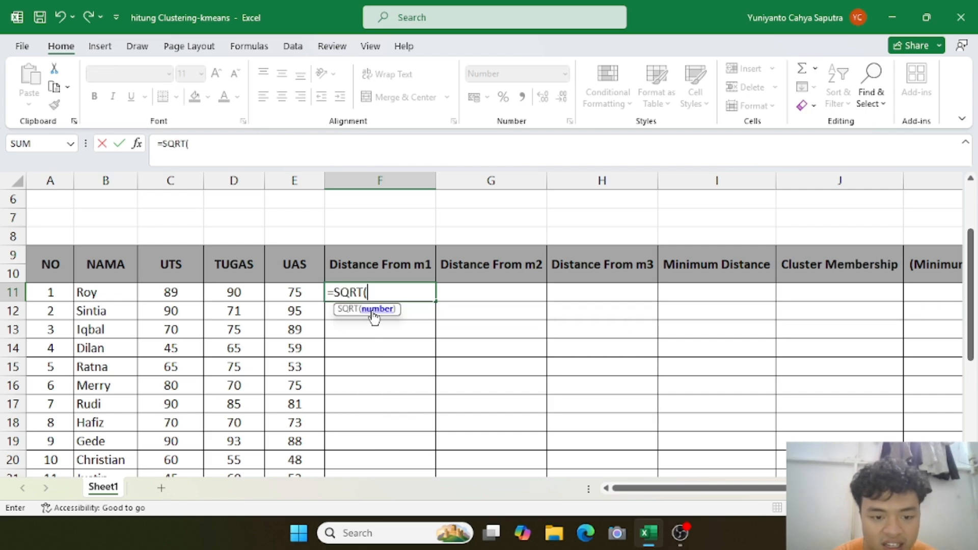
{"action": "type", "text": "(("}
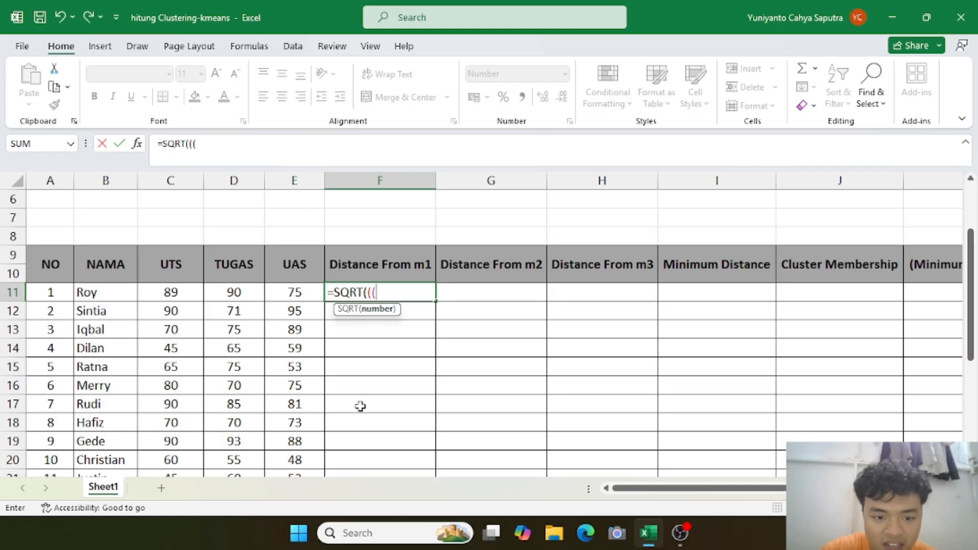
Add the squared UTS difference C11-$B$3 to the F11 formula, with m1's X value as an absolute reference, and open the second term
{"action": "scroll", "coordinate": [194, 323], "scroll_direction": "up", "scroll_amount": 1}
{"action": "scroll", "coordinate": [194, 323], "scroll_direction": "down", "scroll_amount": 1}
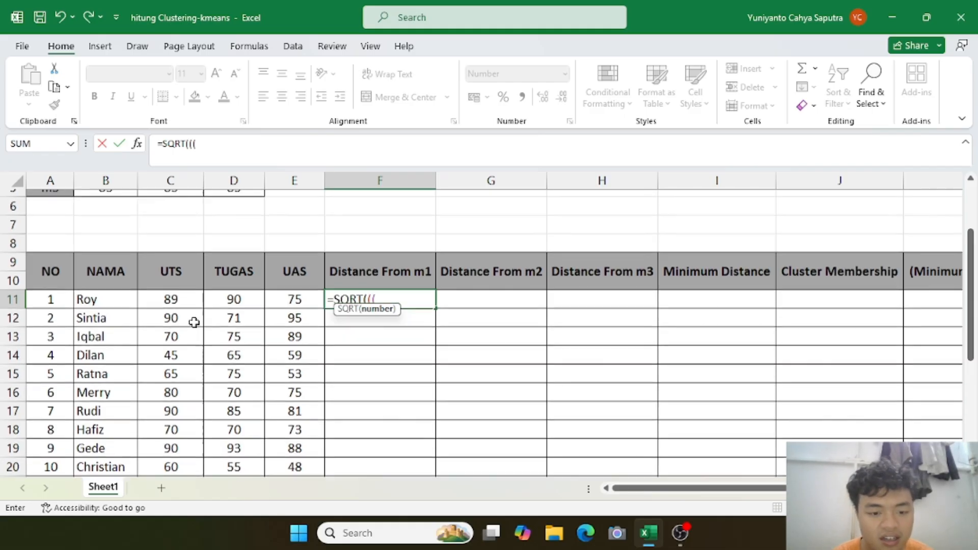
{"action": "left_click", "coordinate": [184, 292]}
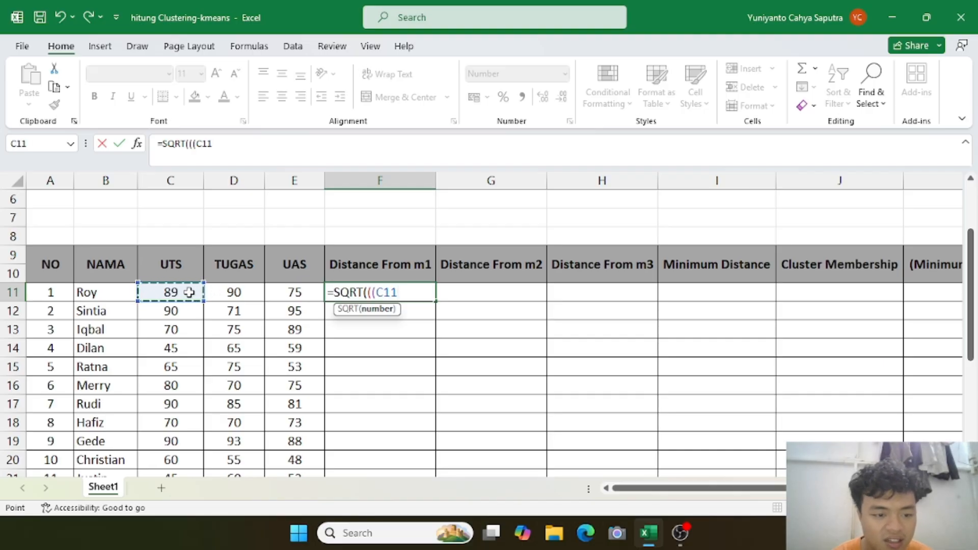
{"action": "scroll", "coordinate": [170, 292], "scroll_direction": "up", "scroll_amount": 1}
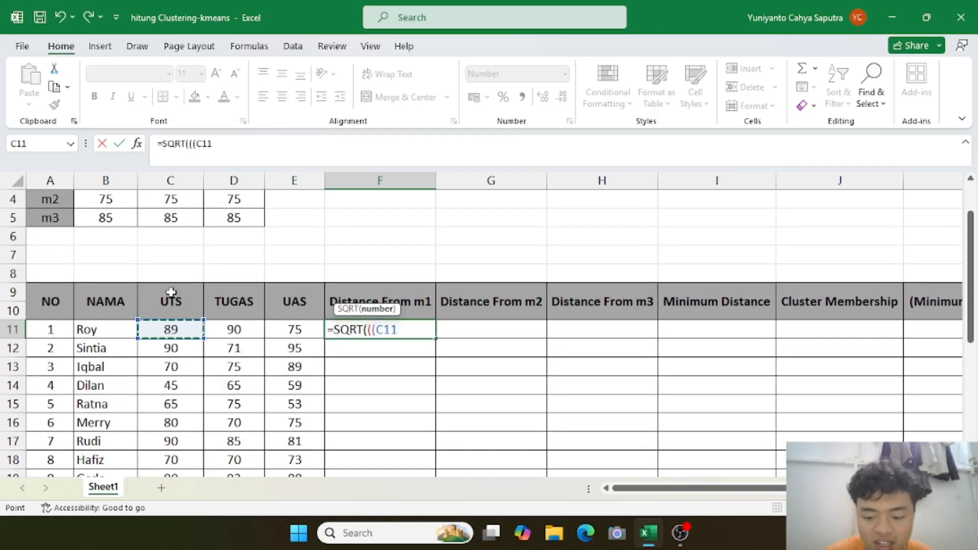
{"action": "type", "text": "-"}
{"action": "scroll", "coordinate": [214, 232], "scroll_direction": "up", "scroll_amount": 2}
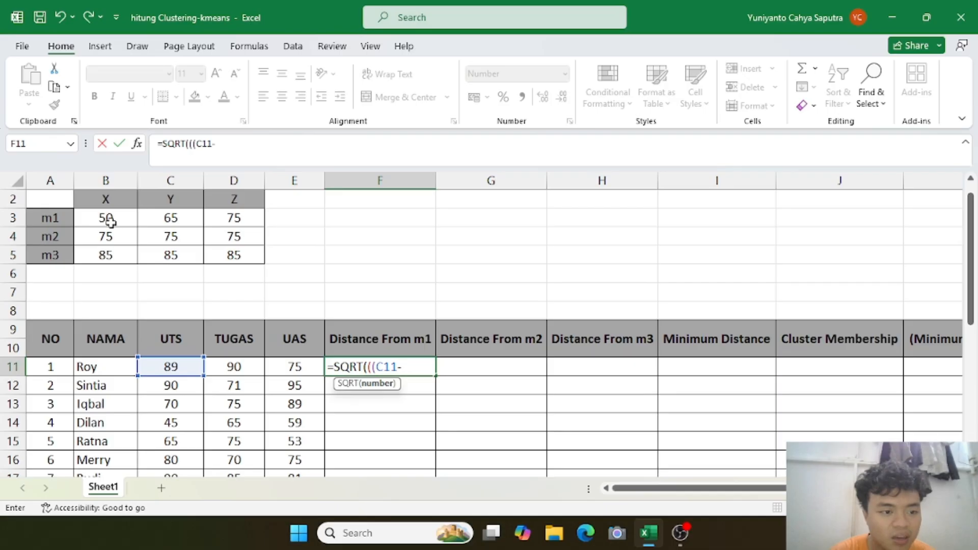
{"action": "left_click", "coordinate": [109, 218]}
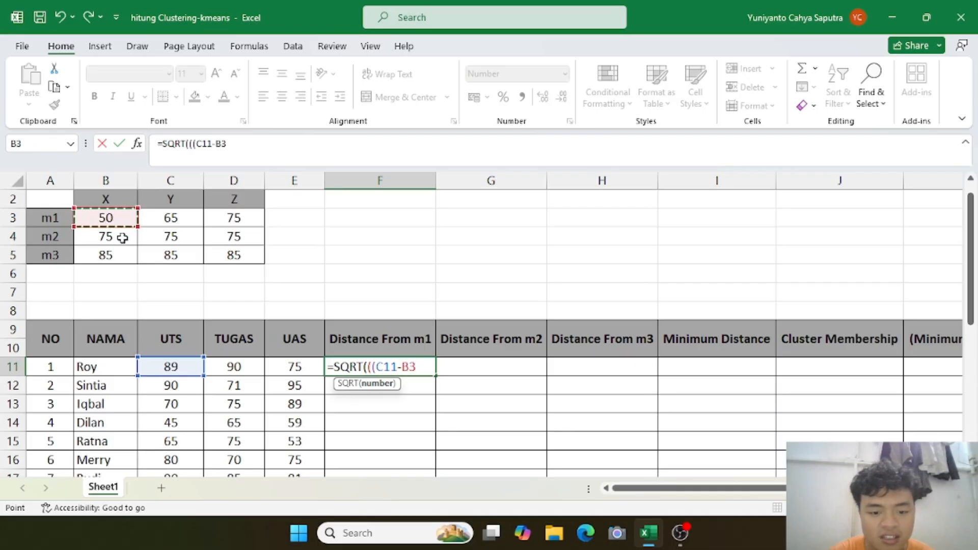
{"action": "key", "text": "F4"}
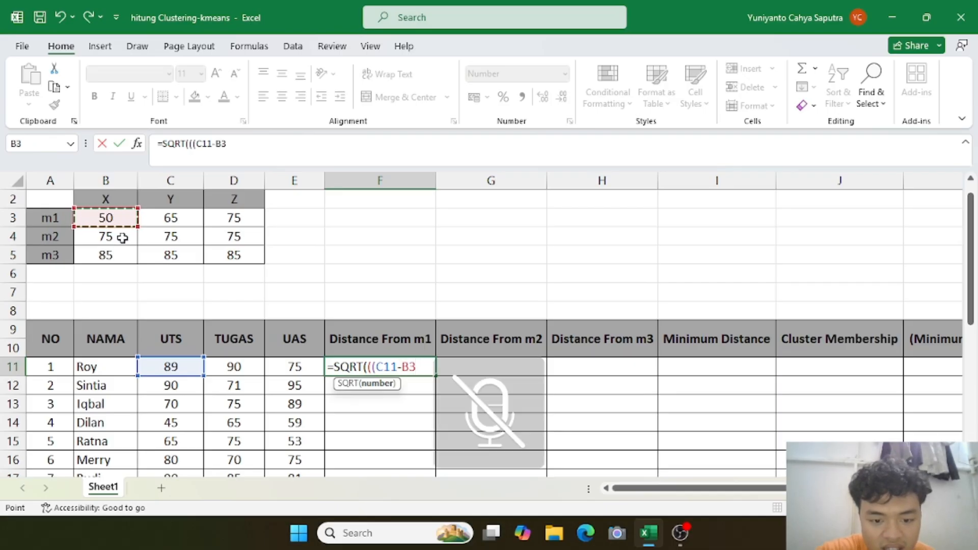
{"action": "key", "text": "F4"}
{"action": "key", "text": "F4"}
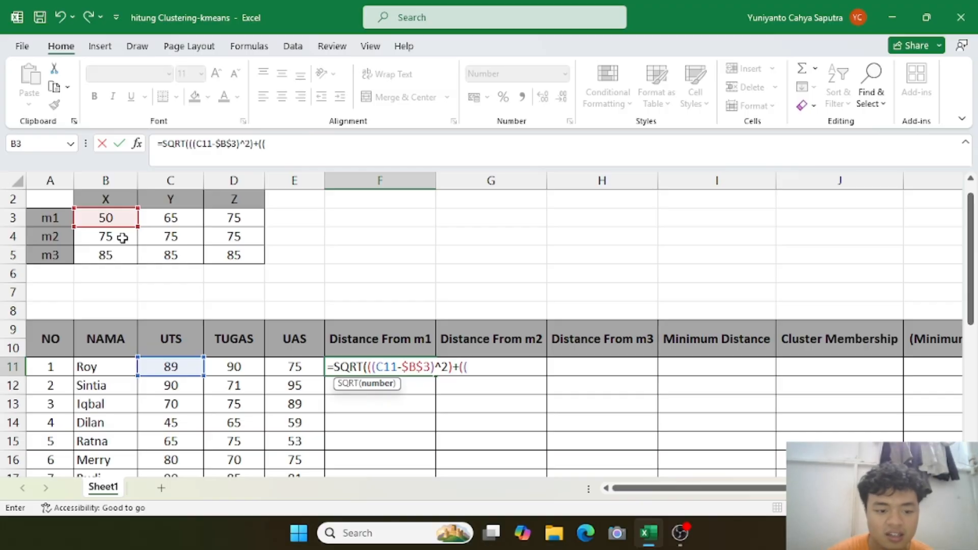
Add the squared TUGAS difference D11-$C$3 to the F11 formula with an absolute reference to m1's Y value, and open the third term
{"action": "left_click", "coordinate": [247, 368]}
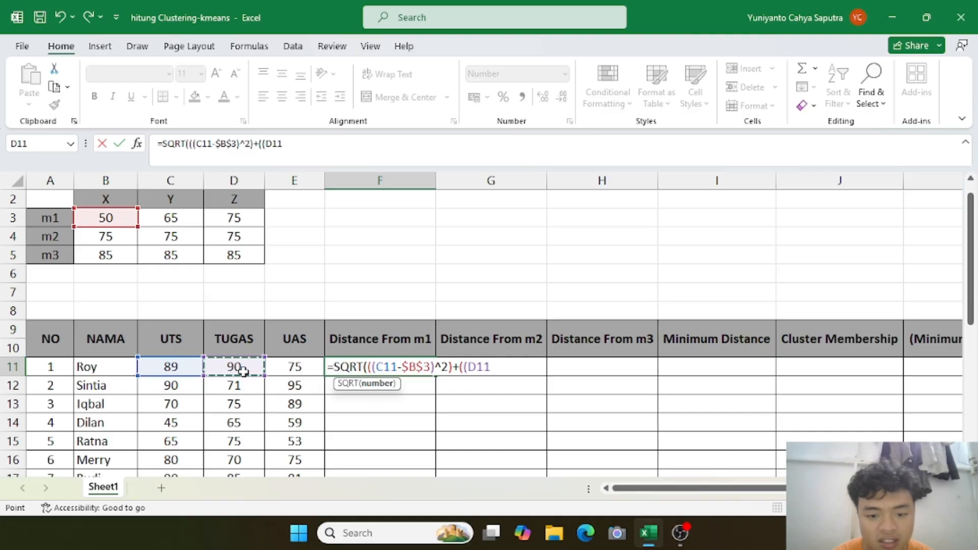
{"action": "type", "text": "-"}
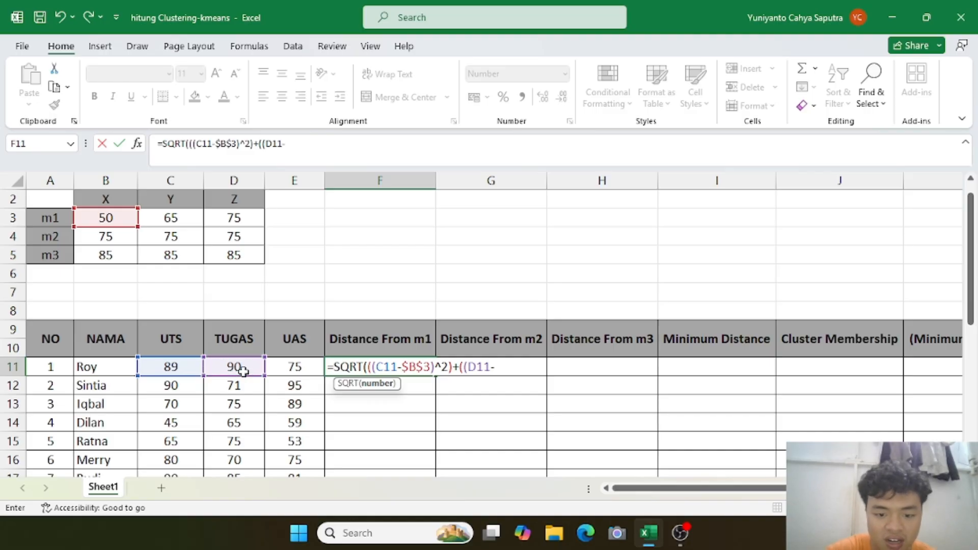
{"action": "left_click", "coordinate": [184, 218]}
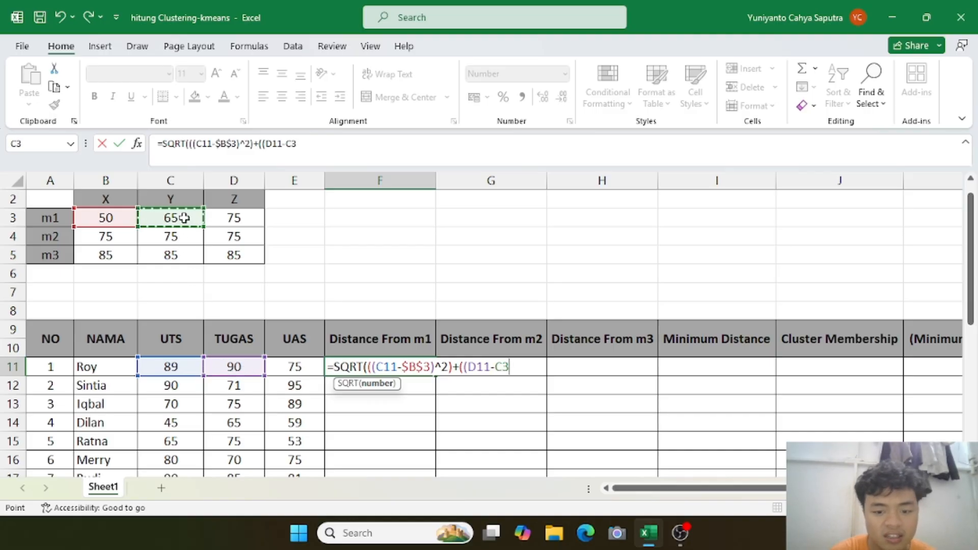
{"action": "key", "text": "F4"}
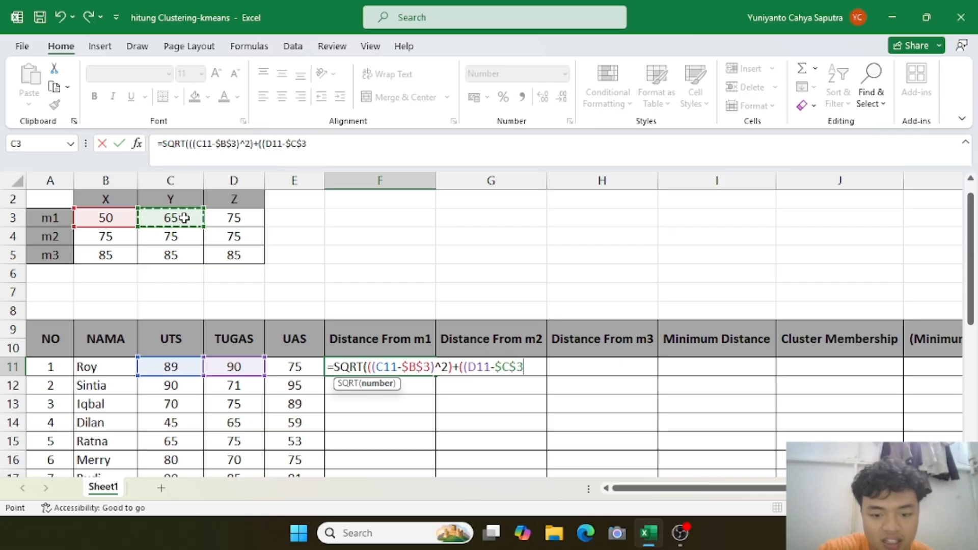
{"action": "type", "text": ")"}
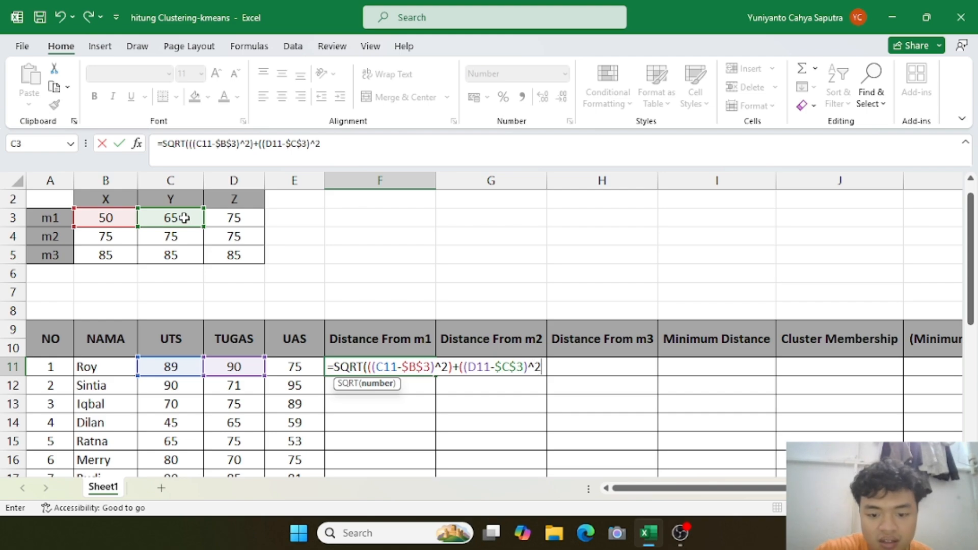
{"action": "type", "text": "^2"}
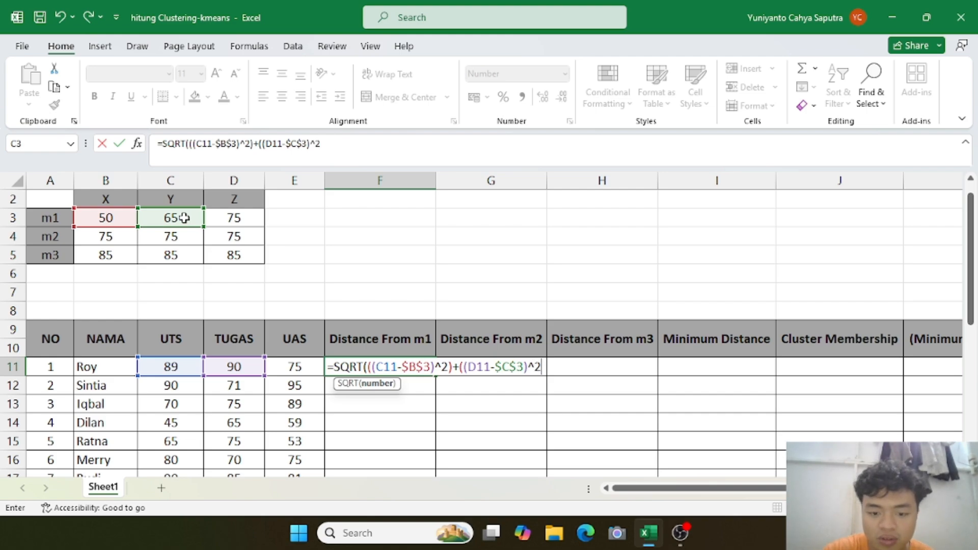
{"action": "type", "text": ")+(("}
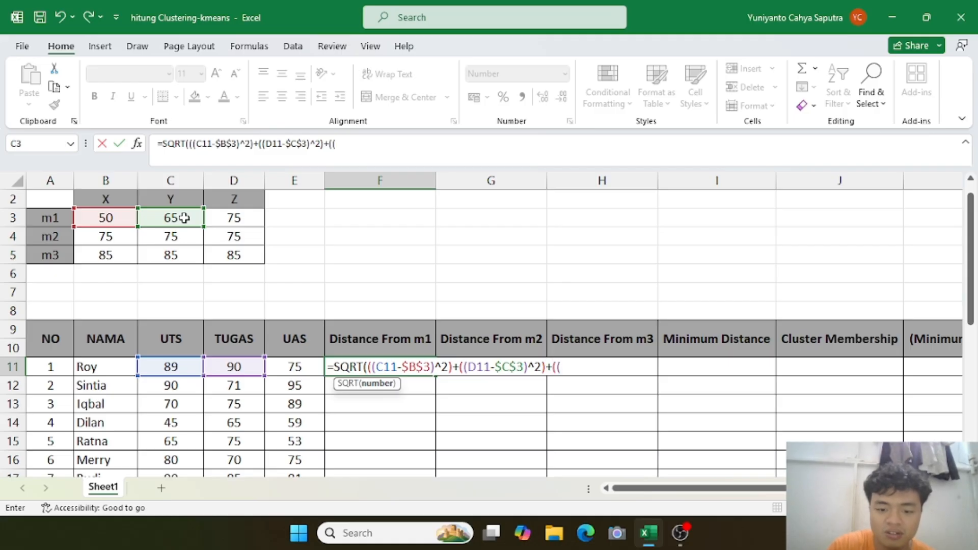
Add the squared UAS difference E11-$D$3 to the F11 formula, with an absolute reference to m1's Z value
{"action": "left_click", "coordinate": [294, 367]}
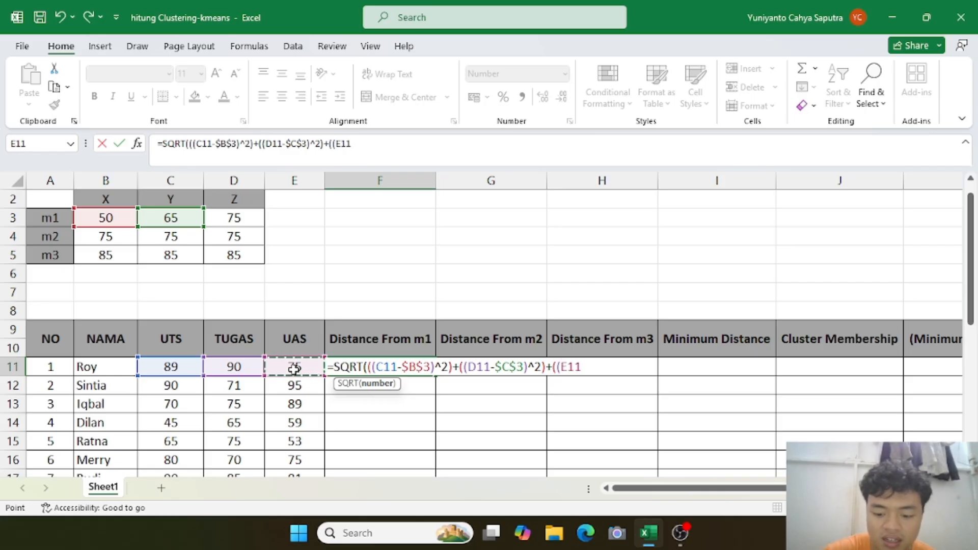
{"action": "type", "text": "-"}
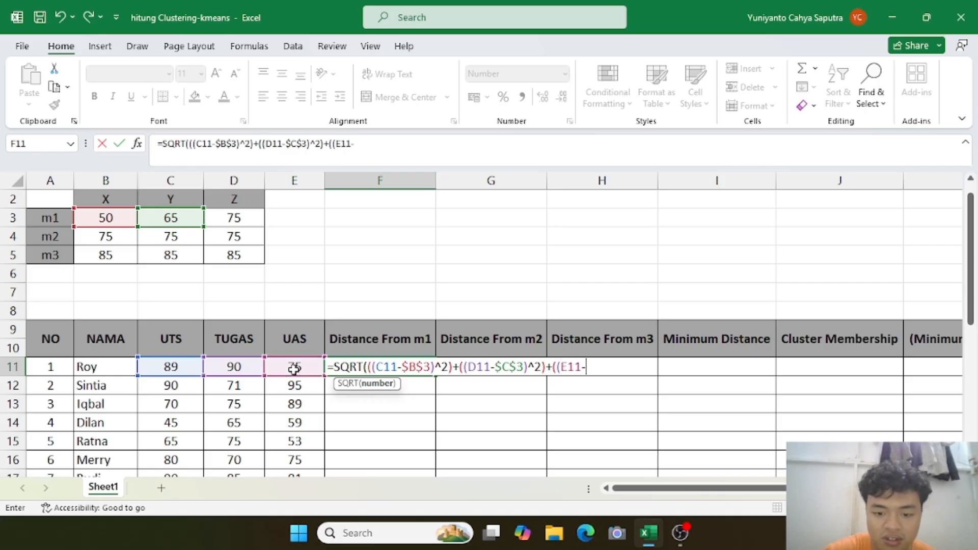
{"action": "left_click", "coordinate": [235, 221]}
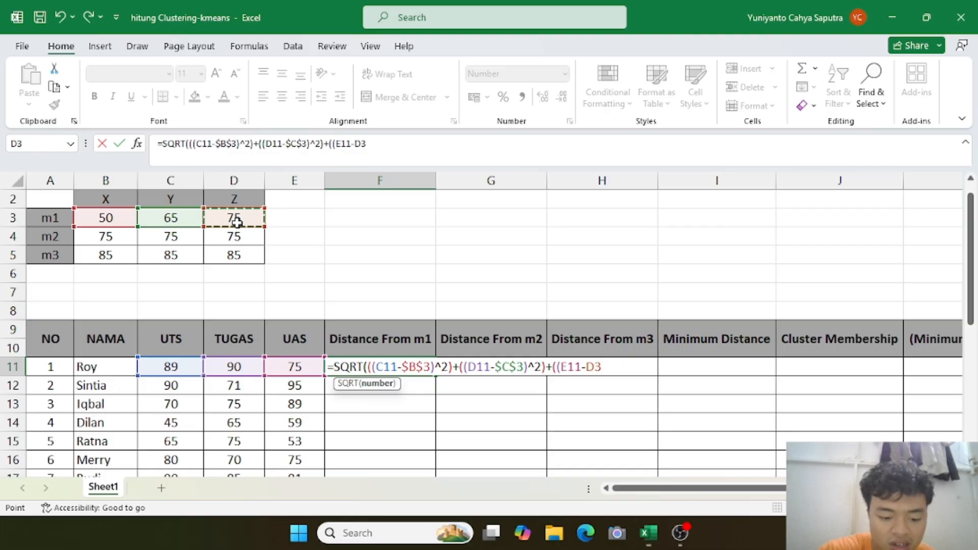
{"action": "key", "text": "super"}
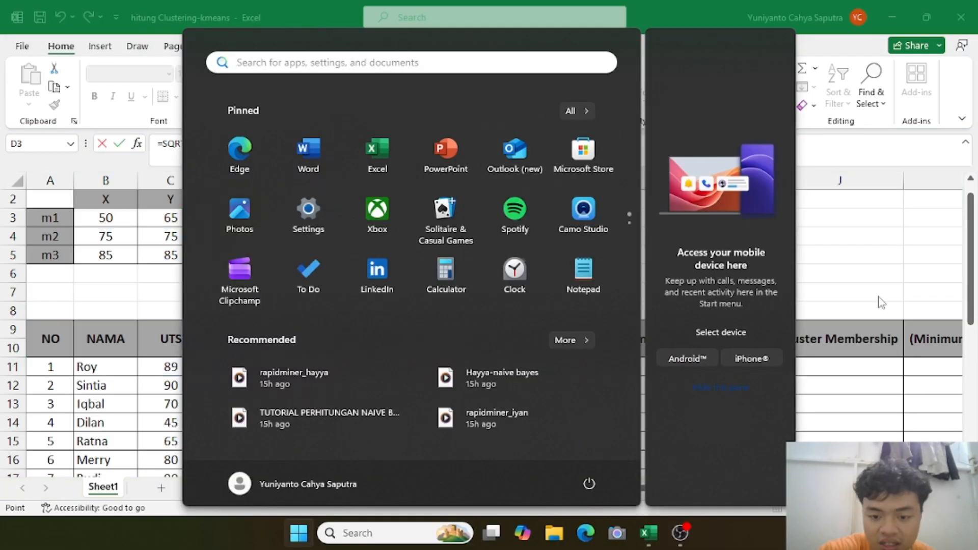
{"action": "left_click", "coordinate": [882, 303]}
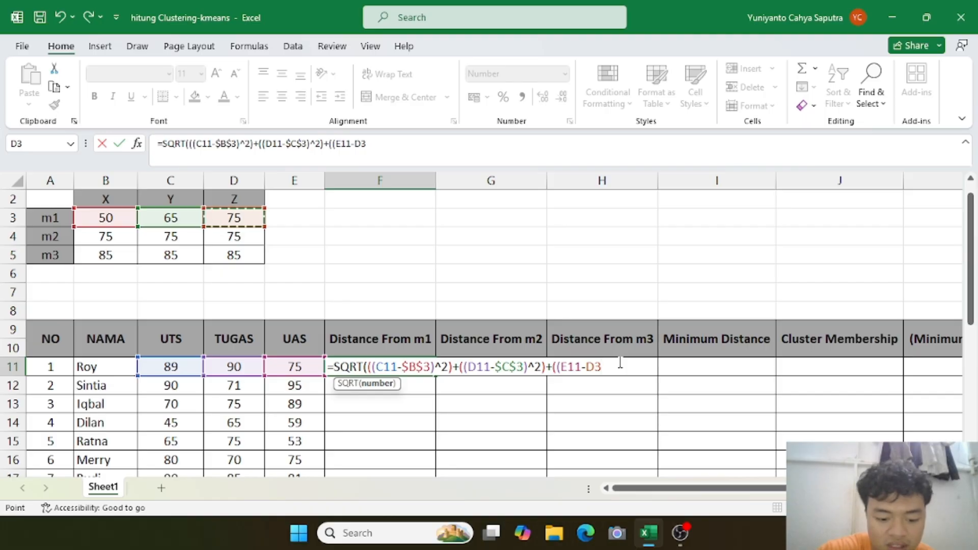
{"action": "key", "text": "F4"}
{"action": "type", "text": ")"}
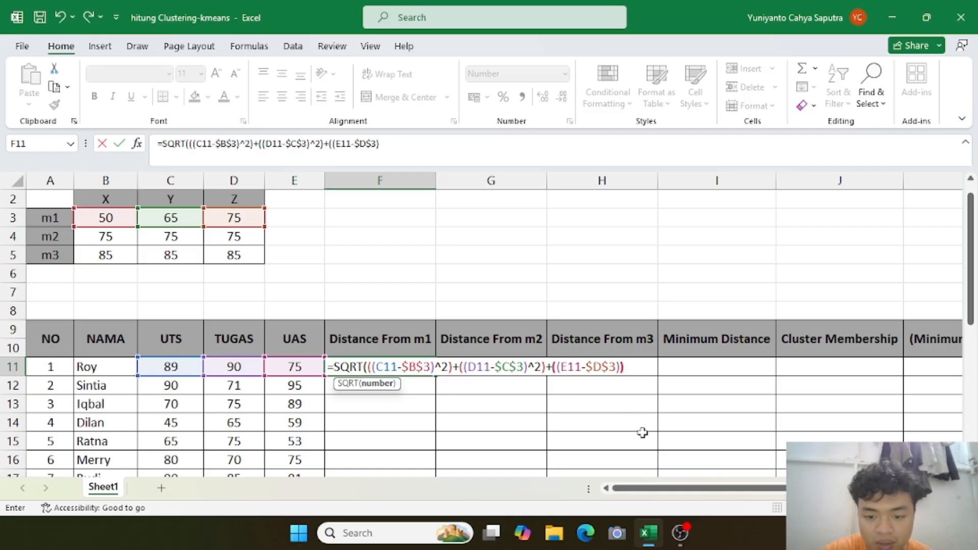
{"action": "key", "text": "BackSpace"}
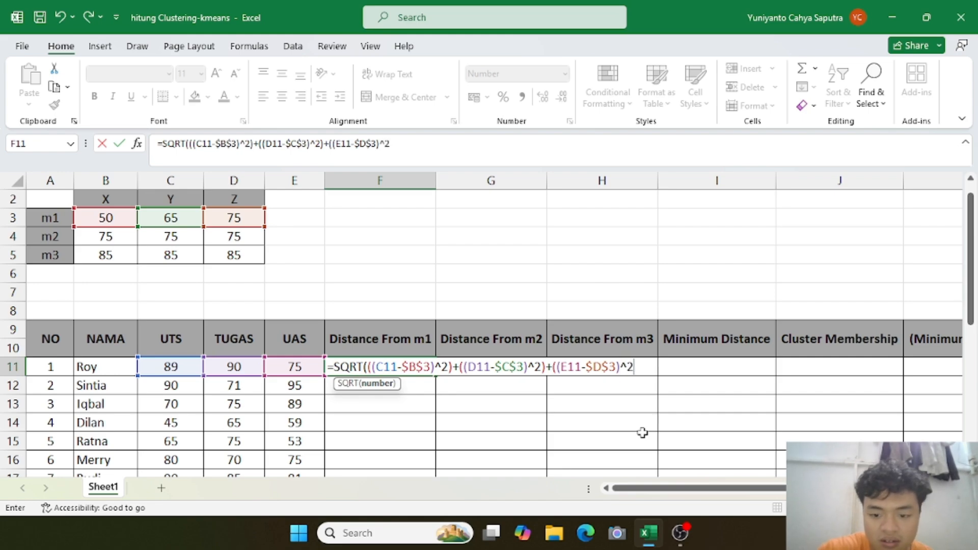
Complete the closing parentheses and commit F11 as =SQRT(((C11-$B$3)^2)+((D11-$C$3)^2)+((E11-$D$3)^2))
{"action": "key", "text": "Return"}
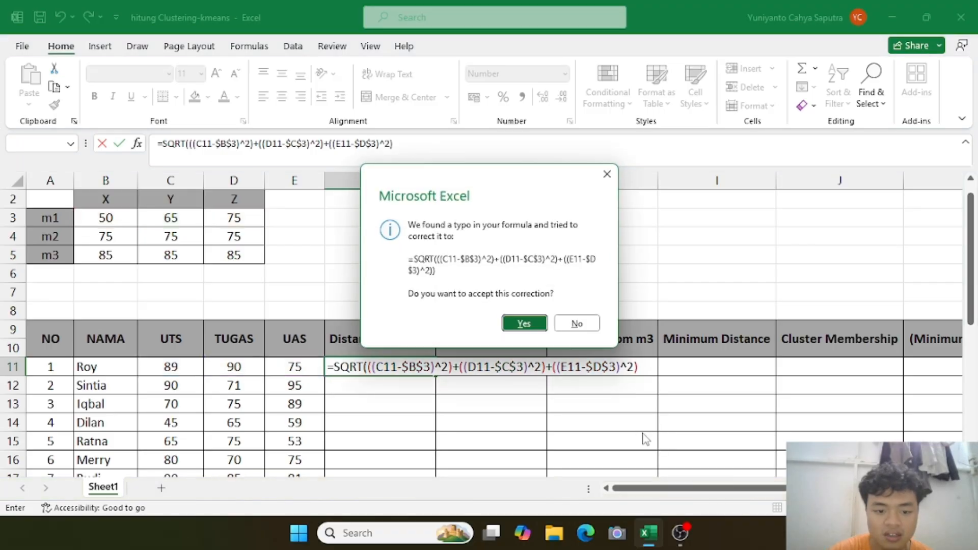
{"action": "left_click", "coordinate": [606, 174]}
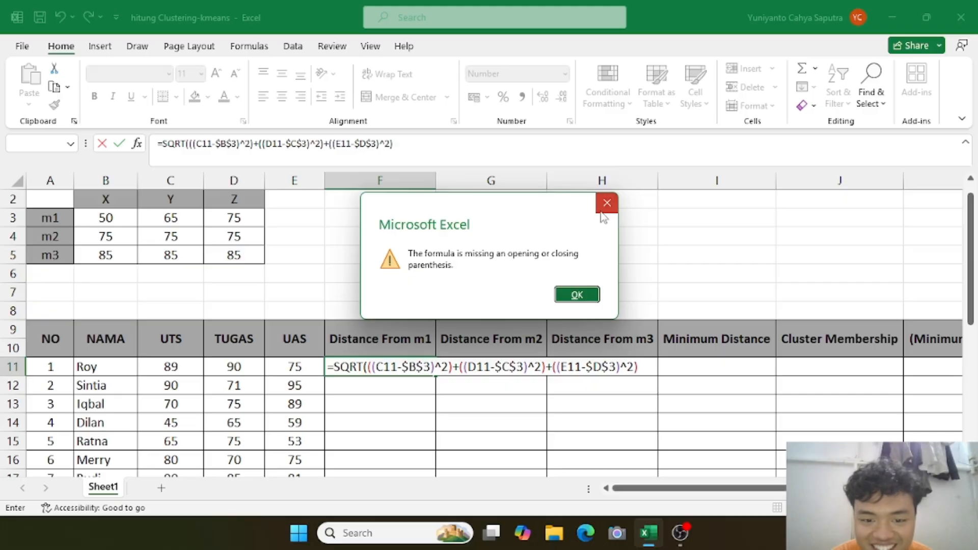
{"action": "left_click", "coordinate": [606, 203]}
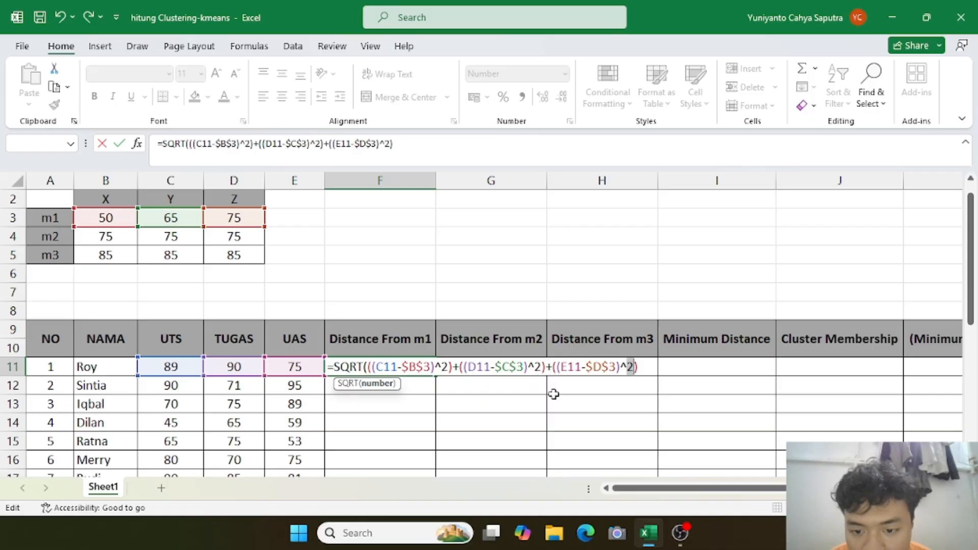
{"action": "type", "text": ")^"}
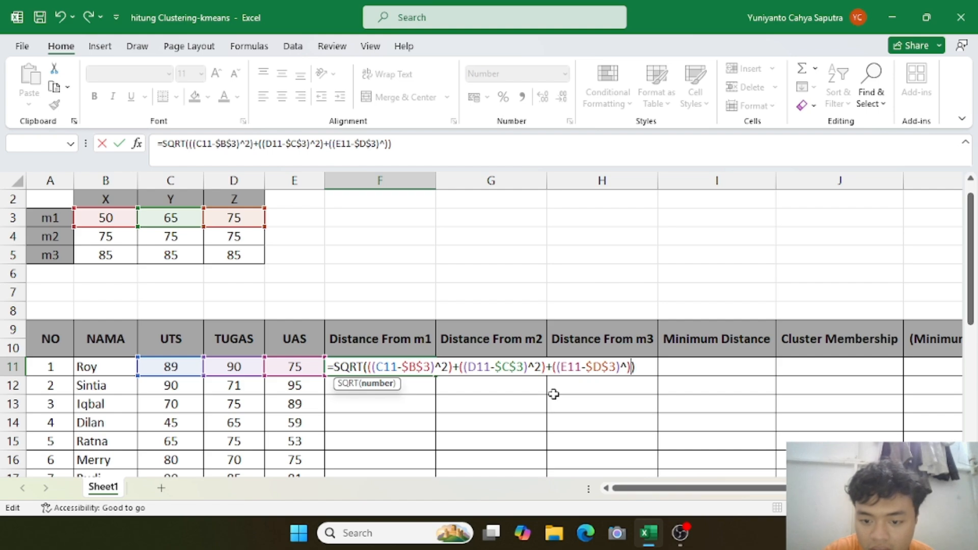
{"action": "type", "text": "2"}
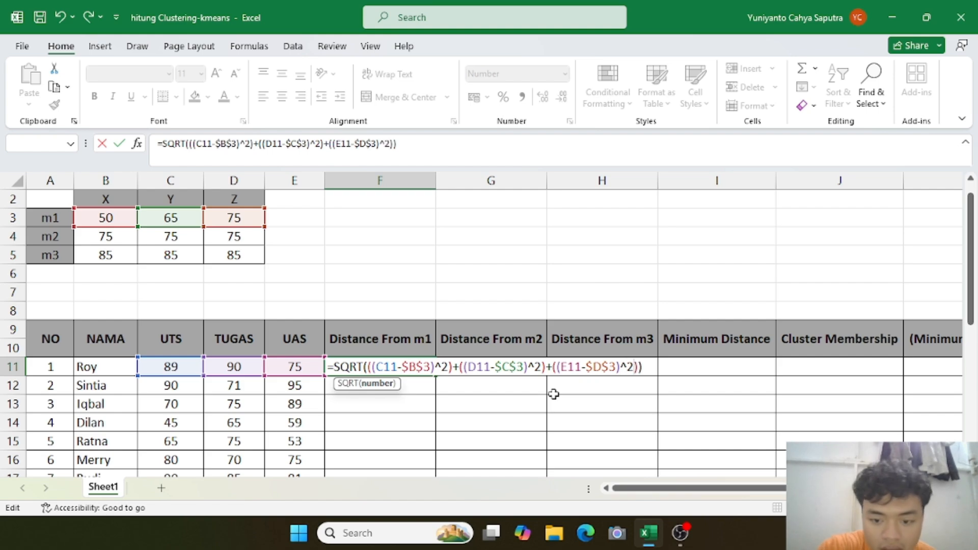
{"action": "key", "text": "Return"}
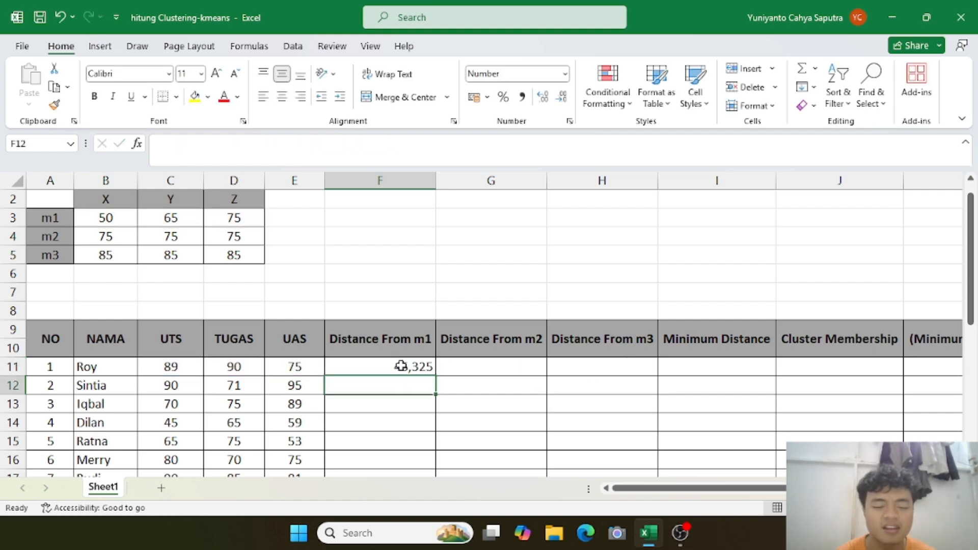
Try to copy the F11 distance formula down the Distance From m1 column
{"action": "scroll", "coordinate": [401, 365], "scroll_direction": "down", "scroll_amount": 1}
{"action": "scroll", "coordinate": [401, 365], "scroll_direction": "down", "scroll_amount": 2, "text": "ctrl"}
{"action": "scroll", "coordinate": [401, 365], "scroll_direction": "down", "scroll_amount": 3}
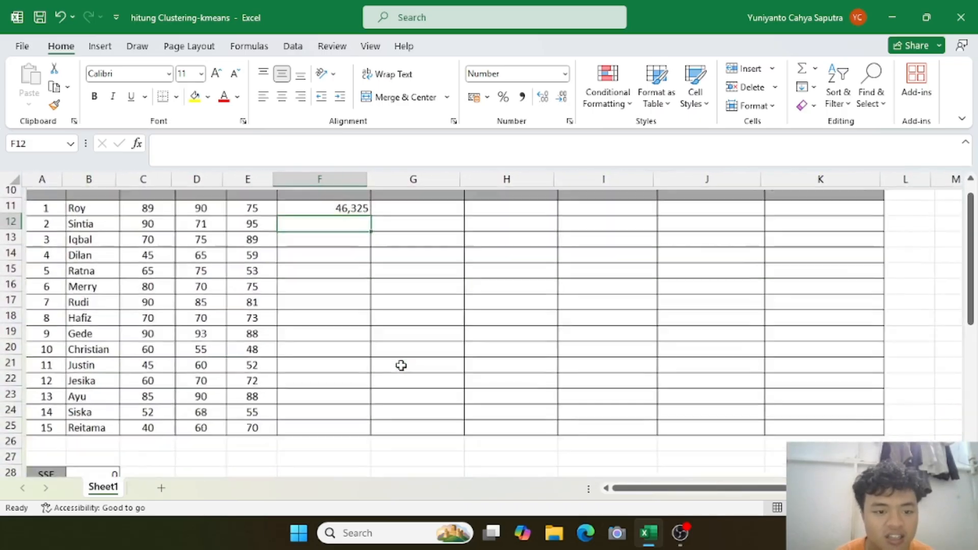
{"action": "key", "text": "Up"}
{"action": "key", "text": "Right"}
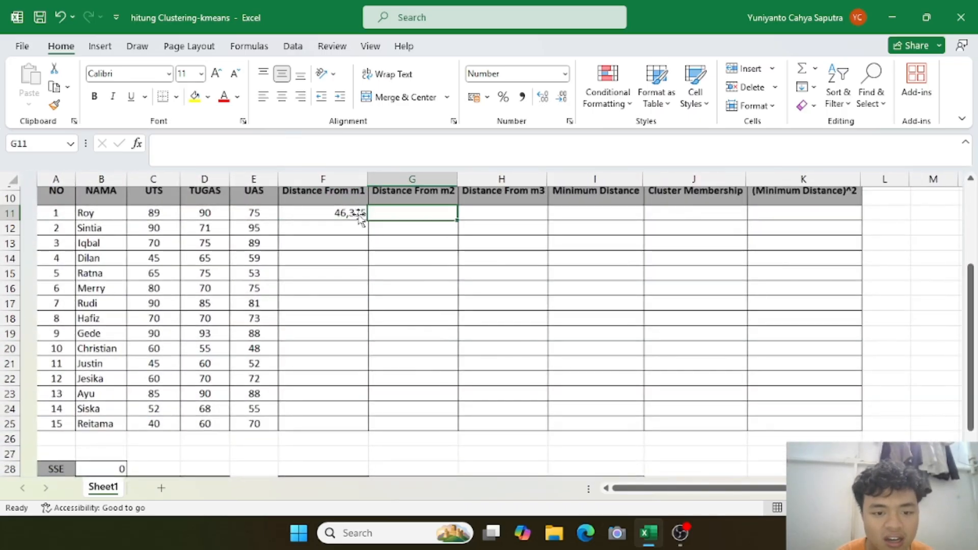
{"action": "left_click", "coordinate": [326, 212]}
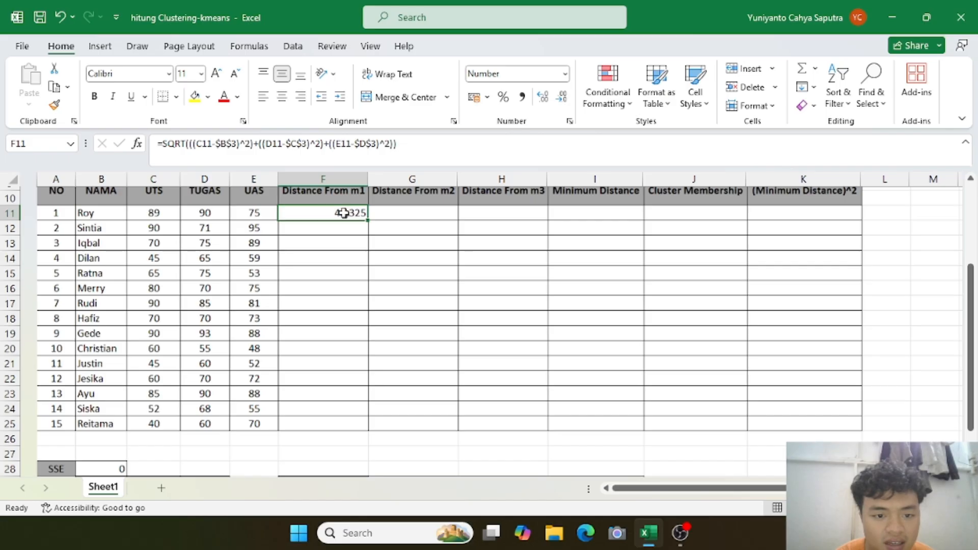
{"action": "left_click_drag", "start_coordinate": [371, 227], "coordinate": [360, 275]}
{"action": "left_click", "coordinate": [304, 225]}
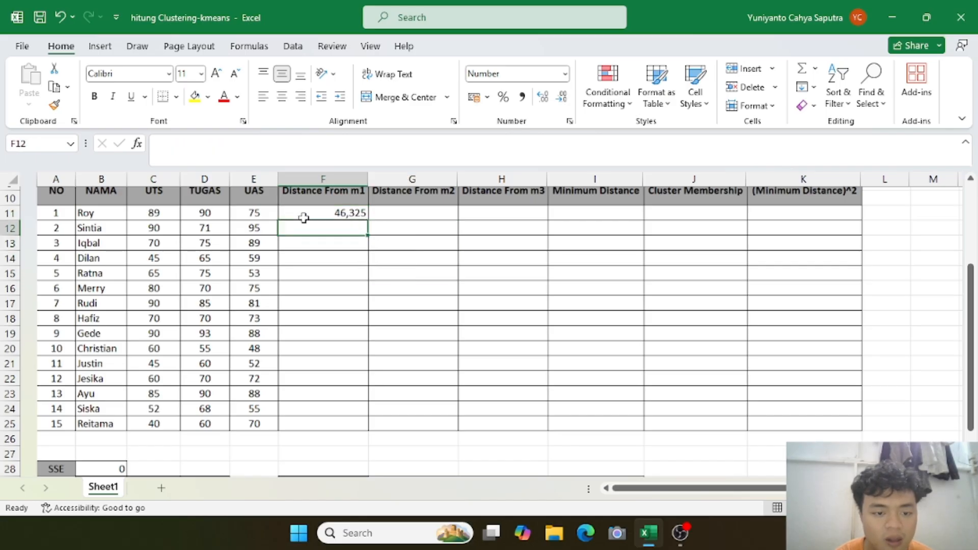
{"action": "left_click", "coordinate": [348, 212]}
{"action": "left_click_drag", "start_coordinate": [368, 221], "coordinate": [364, 262]}
{"action": "double_click", "coordinate": [308, 212]}
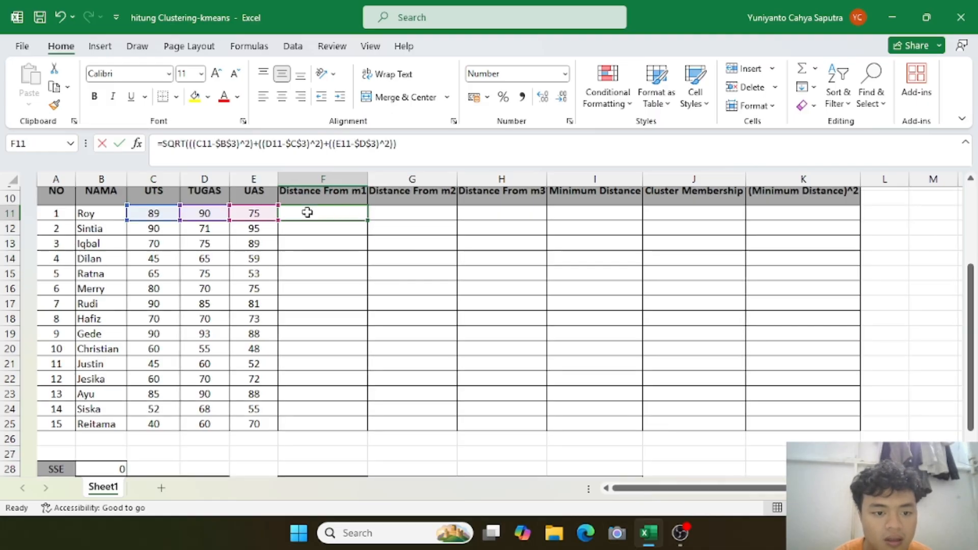
{"action": "left_click", "coordinate": [310, 281]}
{"action": "key", "text": "ctrl+z"}
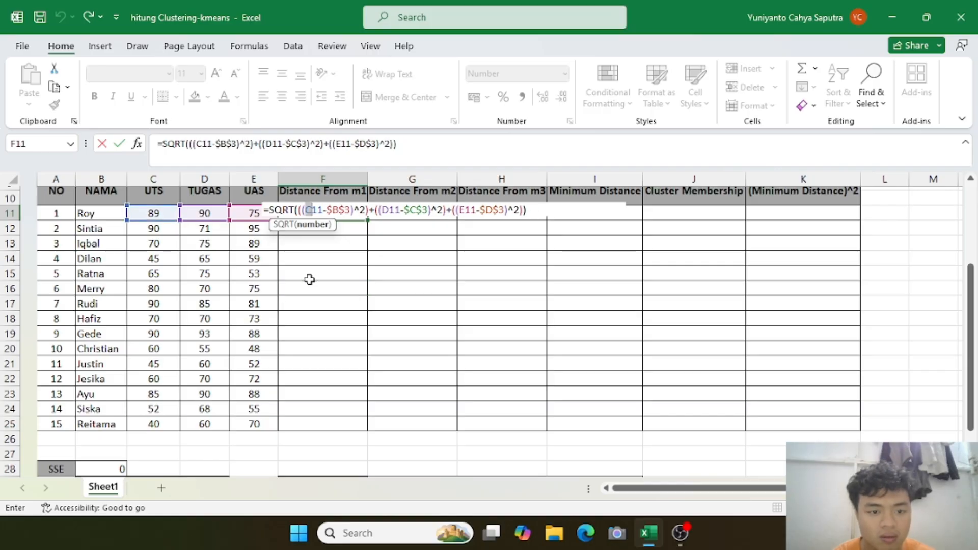
{"action": "key", "text": "Escape"}
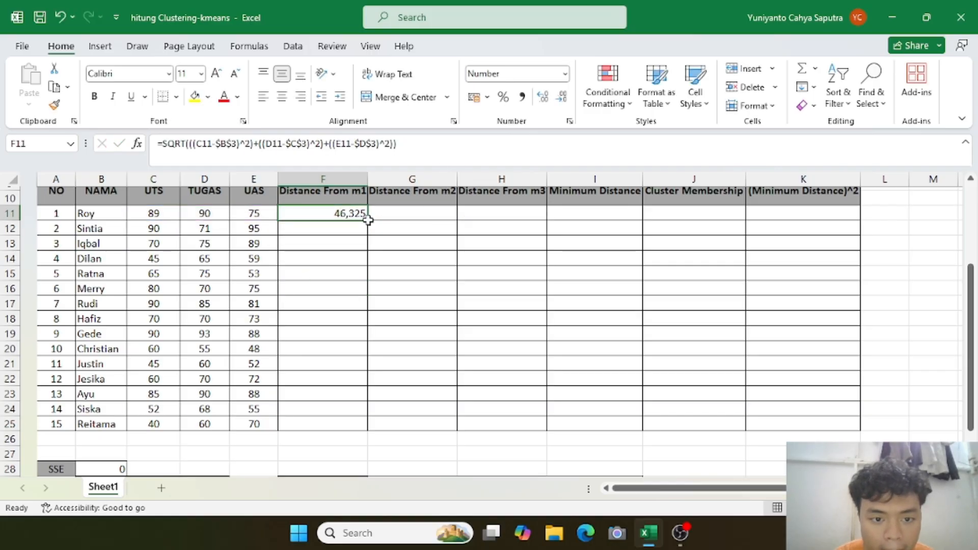
{"action": "left_click", "coordinate": [368, 218]}
{"action": "left_click", "coordinate": [324, 212]}
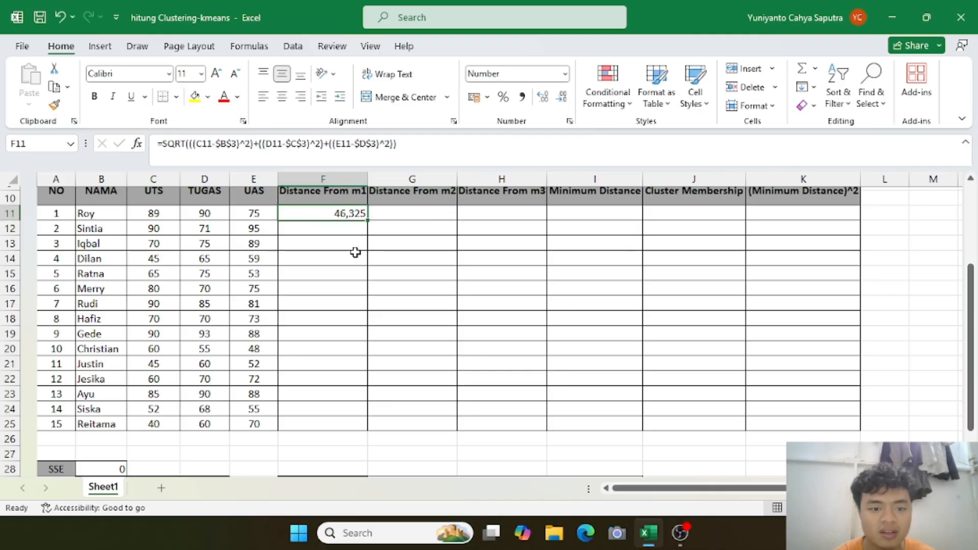
Try to extend the F11 formula over the selected range F11:F25
{"action": "left_click", "coordinate": [339, 450]}
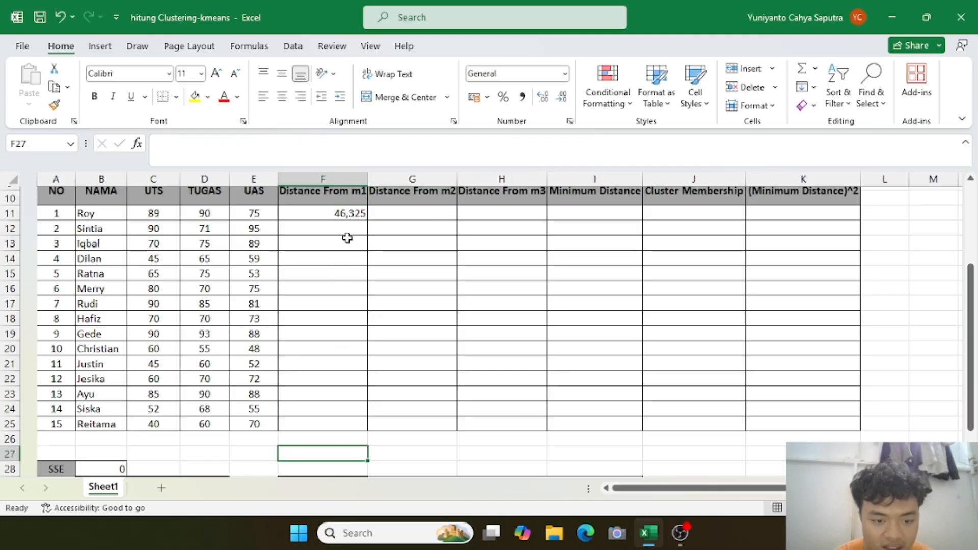
{"action": "left_click", "coordinate": [368, 214]}
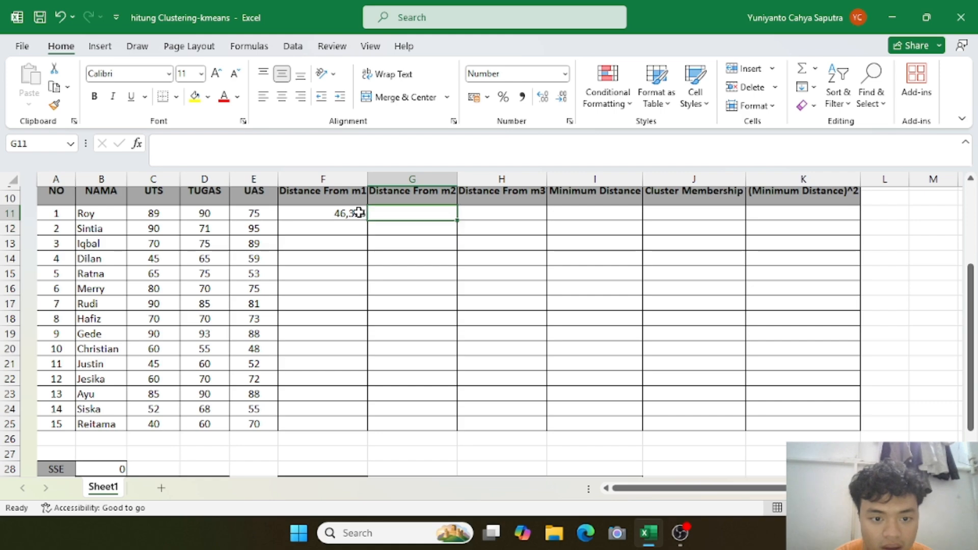
{"action": "left_click", "coordinate": [316, 214]}
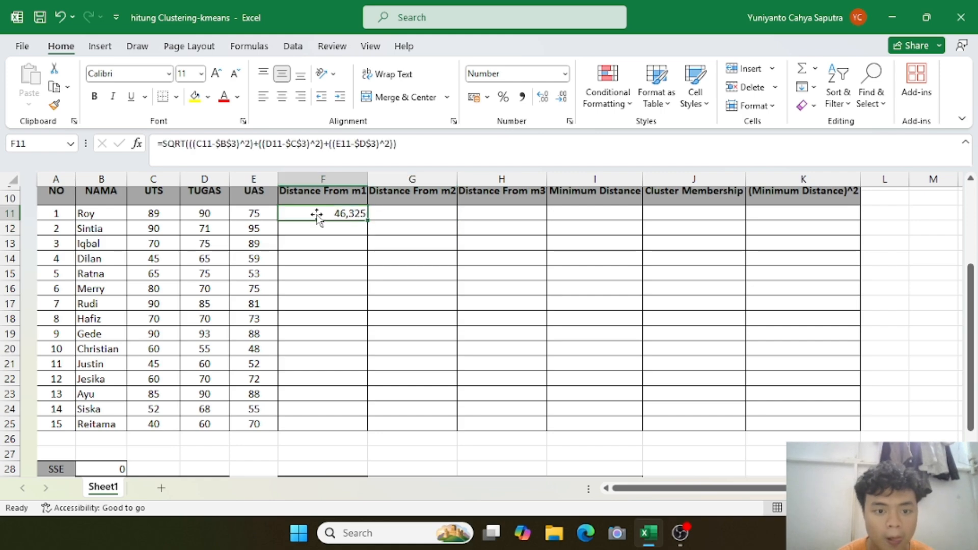
{"action": "key", "text": "shift+Down"}
{"action": "key", "text": "shift+Down"}
{"action": "key", "text": "shift+Down"}
{"action": "key", "text": "shift+Down"}
{"action": "key", "text": "shift+Down"}
{"action": "key", "text": "shift+Down"}
{"action": "key", "text": "shift+Down"}
{"action": "key", "text": "shift+Down"}
{"action": "key", "text": "shift+Down"}
{"action": "key", "text": "shift+Down"}
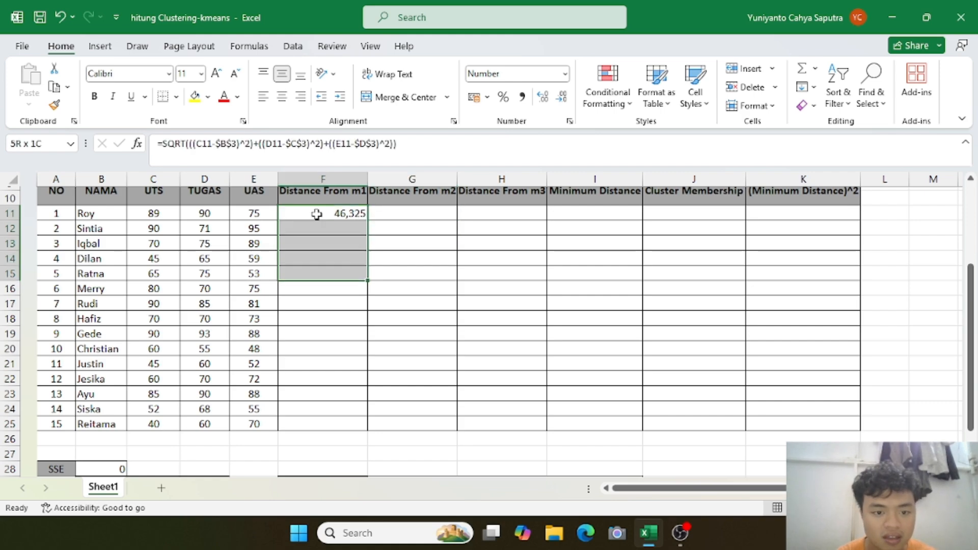
{"action": "key", "text": "shift+Down"}
{"action": "key", "text": "shift+Down"}
{"action": "key", "text": "shift+Down"}
{"action": "key", "text": "shift+Down"}
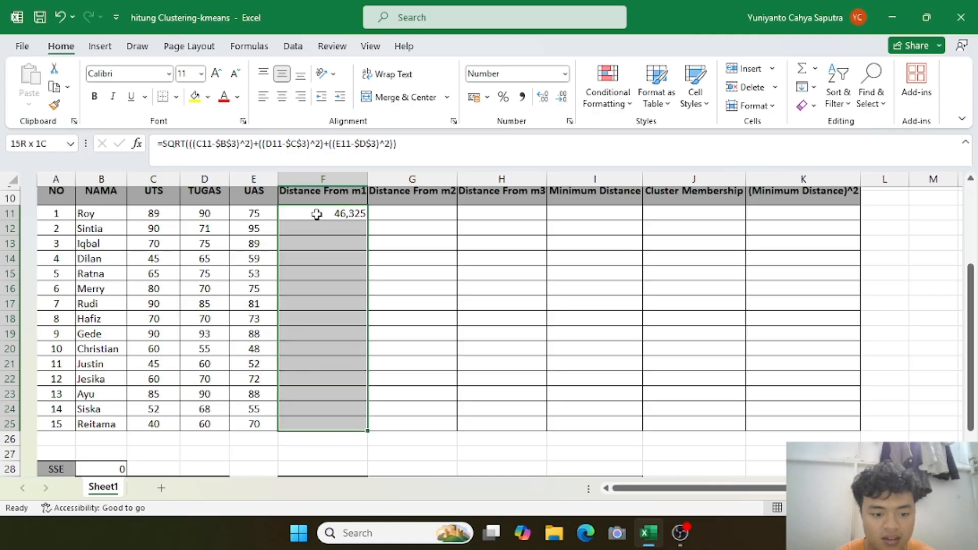
{"action": "key", "text": "Return"}
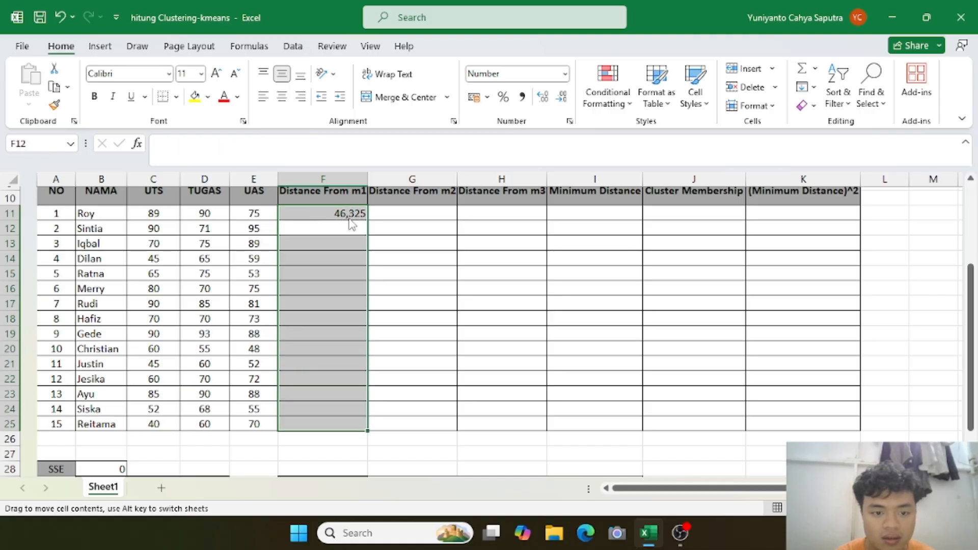
{"action": "left_click", "coordinate": [484, 293]}
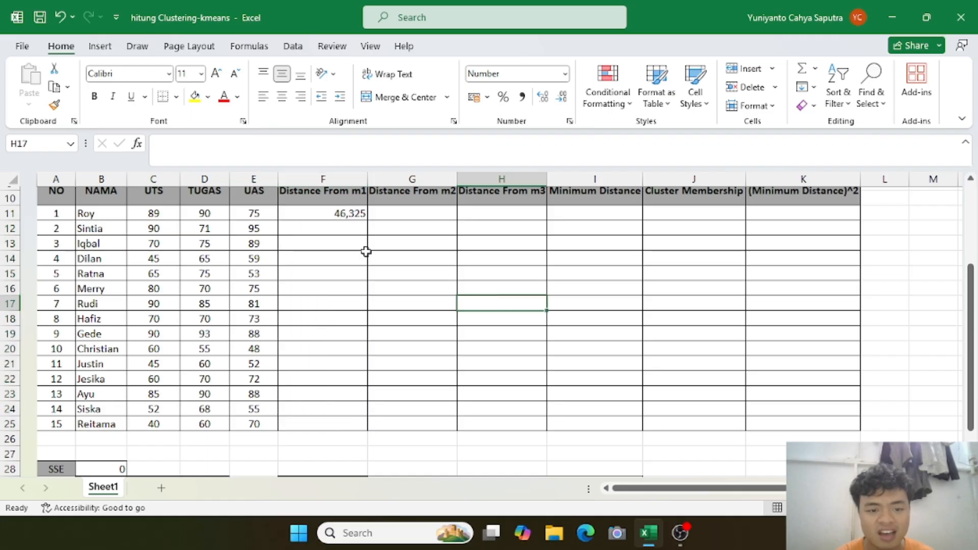
Retry filling the m1 distance formula from F11 into the student rows below
{"action": "left_click", "coordinate": [319, 213]}
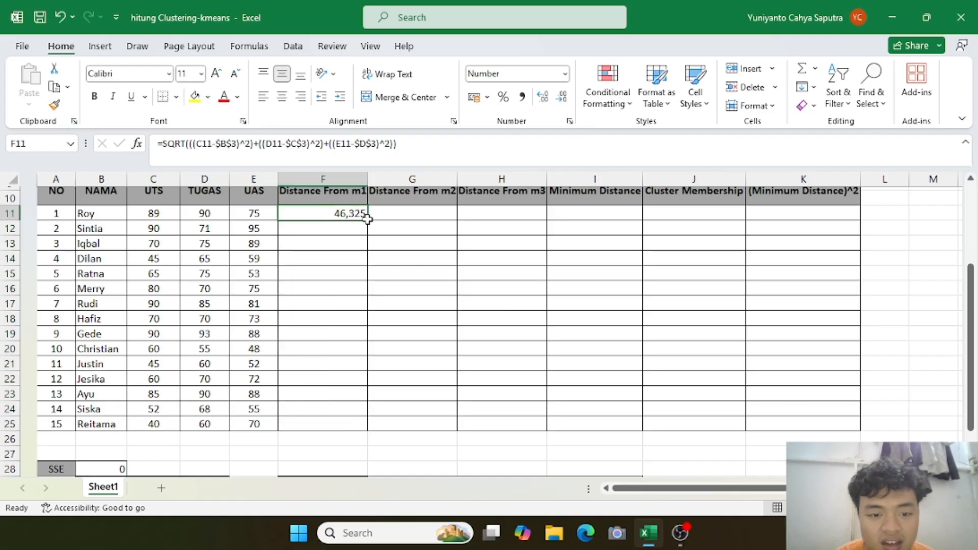
{"action": "left_click_drag", "start_coordinate": [370, 227], "coordinate": [371, 257]}
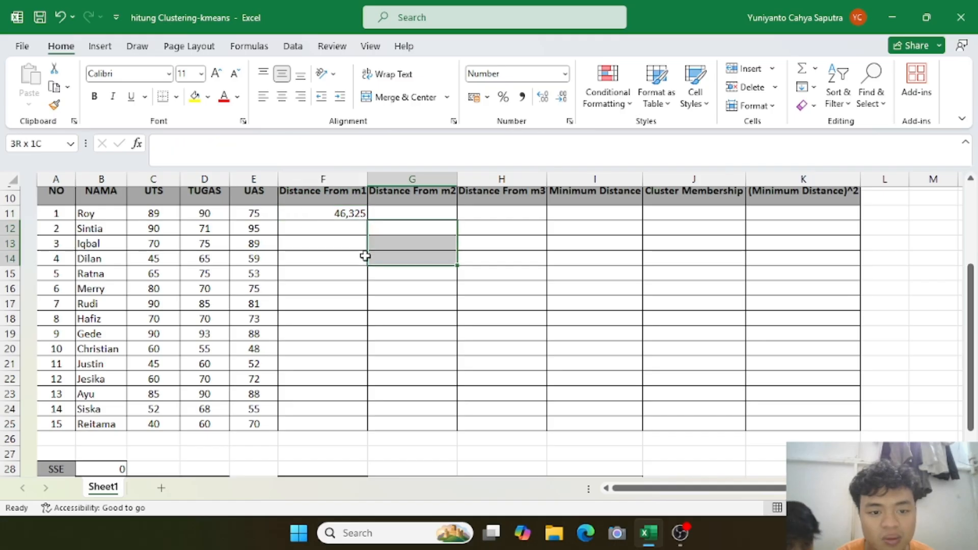
{"action": "left_click", "coordinate": [325, 209]}
{"action": "left_click_drag", "start_coordinate": [369, 227], "coordinate": [356, 296]}
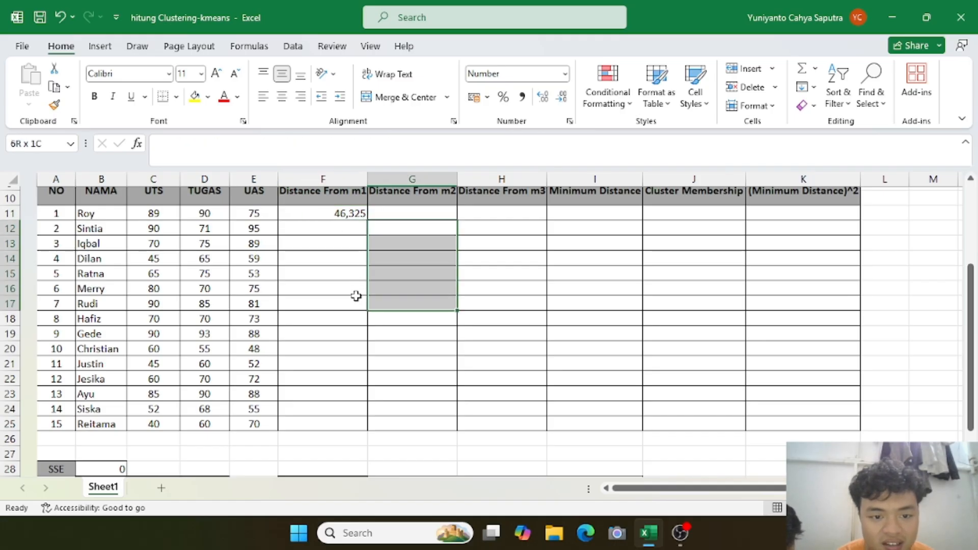
{"action": "left_click", "coordinate": [285, 224]}
{"action": "left_click", "coordinate": [254, 208]}
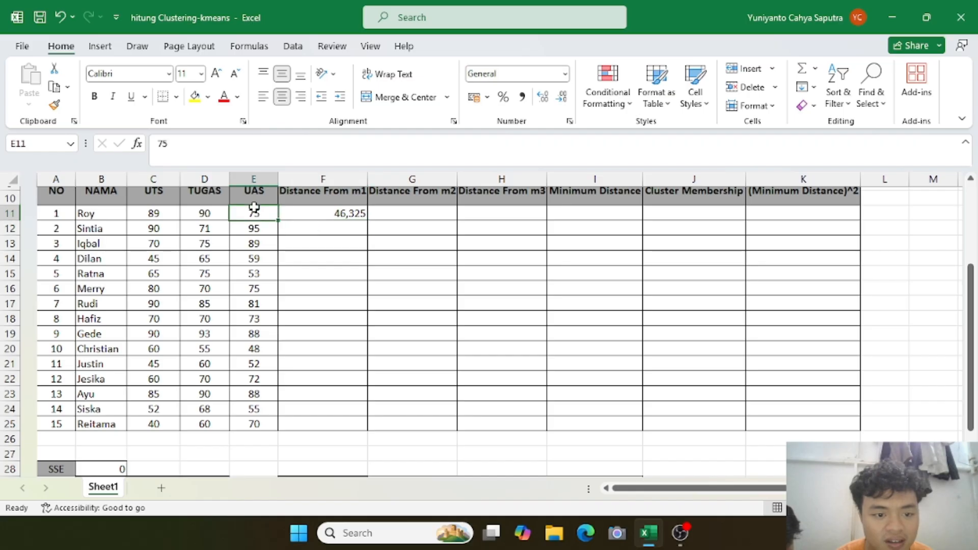
{"action": "left_click_drag", "start_coordinate": [370, 228], "coordinate": [360, 275]}
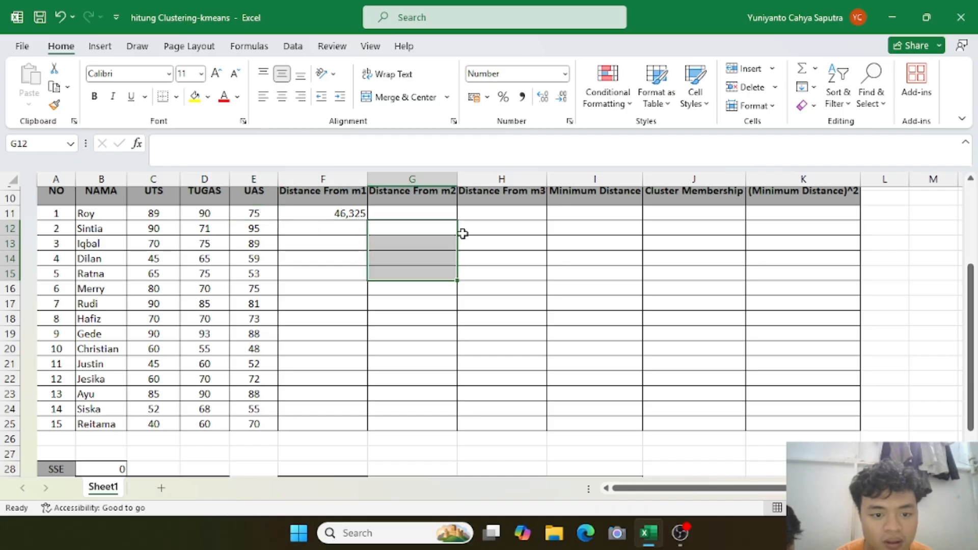
{"action": "left_click_drag", "start_coordinate": [480, 233], "coordinate": [452, 285]}
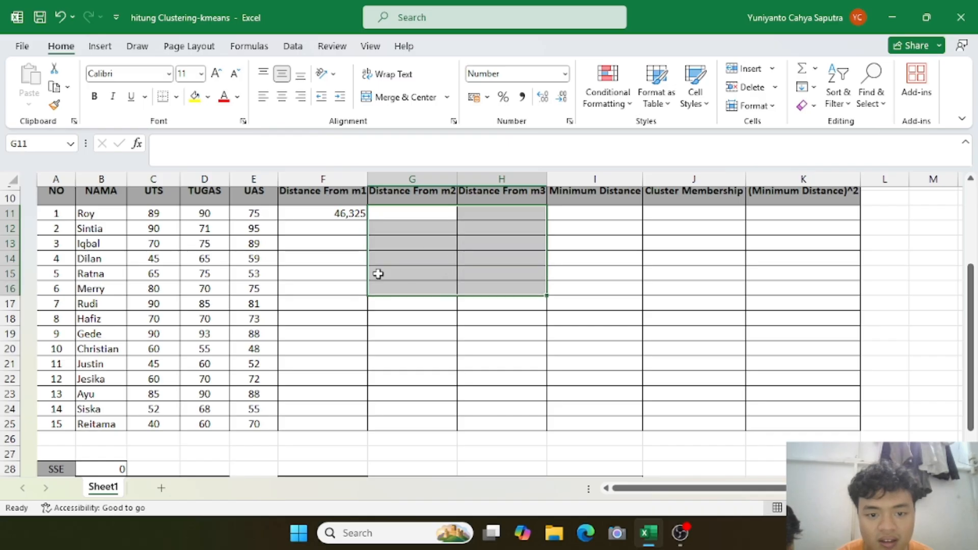
{"action": "left_click", "coordinate": [311, 211]}
{"action": "left_click_drag", "start_coordinate": [369, 223], "coordinate": [362, 255]}
{"action": "left_click", "coordinate": [334, 219]}
Fill the F11 distance formula down through F25 so every student gets a distance from m1
{"action": "scroll", "coordinate": [334, 218], "scroll_direction": "up", "scroll_amount": 3}
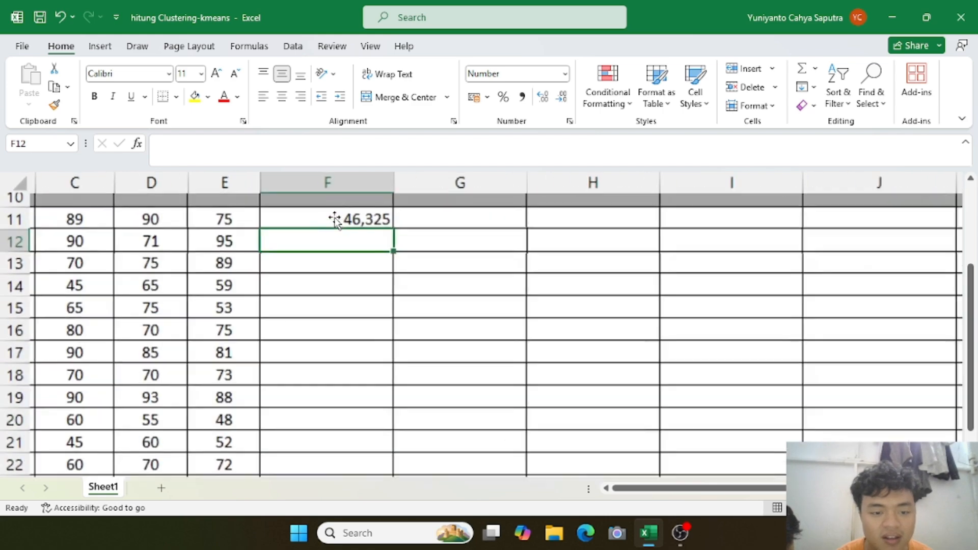
{"action": "left_click", "coordinate": [386, 233]}
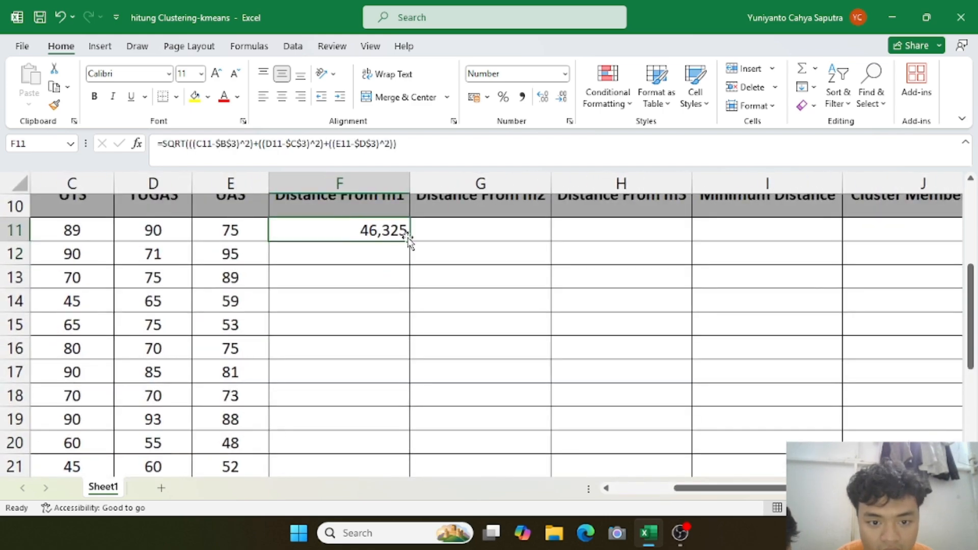
{"action": "left_click_drag", "start_coordinate": [409, 241], "coordinate": [399, 421]}
{"action": "scroll", "coordinate": [468, 308], "scroll_direction": "down", "scroll_amount": 1}
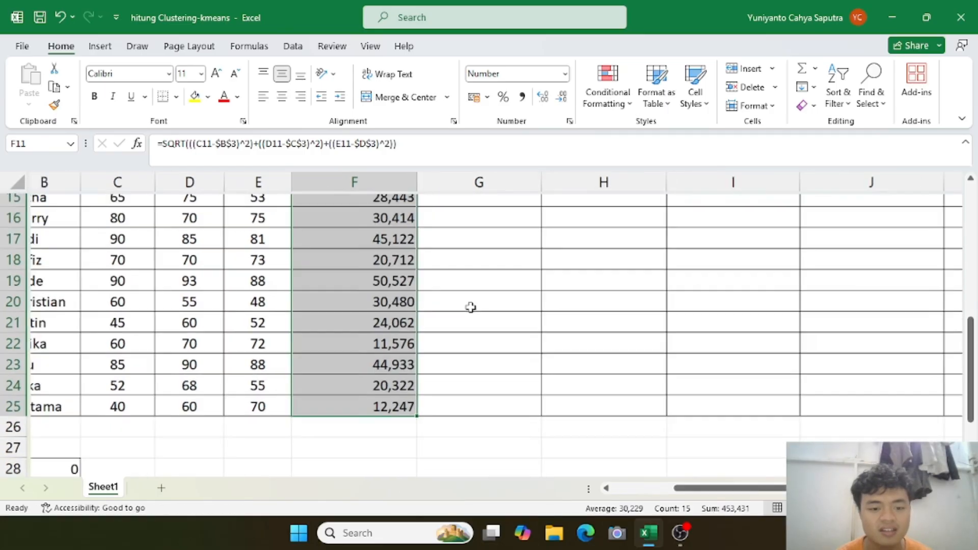
{"action": "scroll", "coordinate": [471, 307], "scroll_direction": "down", "scroll_amount": 2}
{"action": "scroll", "coordinate": [470, 307], "scroll_direction": "up", "scroll_amount": 3}
{"action": "scroll", "coordinate": [470, 307], "scroll_direction": "up", "scroll_amount": 1}
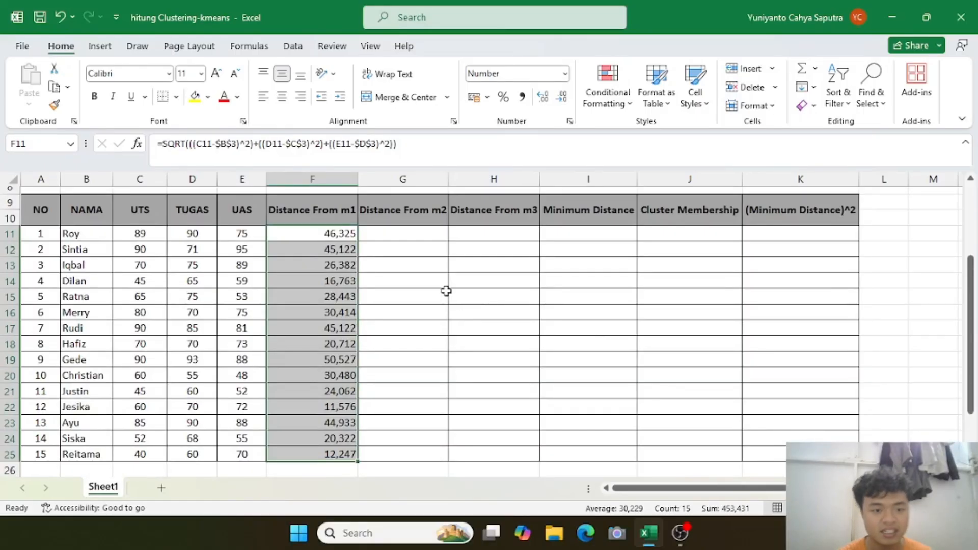
Start a SQRT formula in G11 for the first student's distance from m2
{"action": "left_click", "coordinate": [412, 233]}
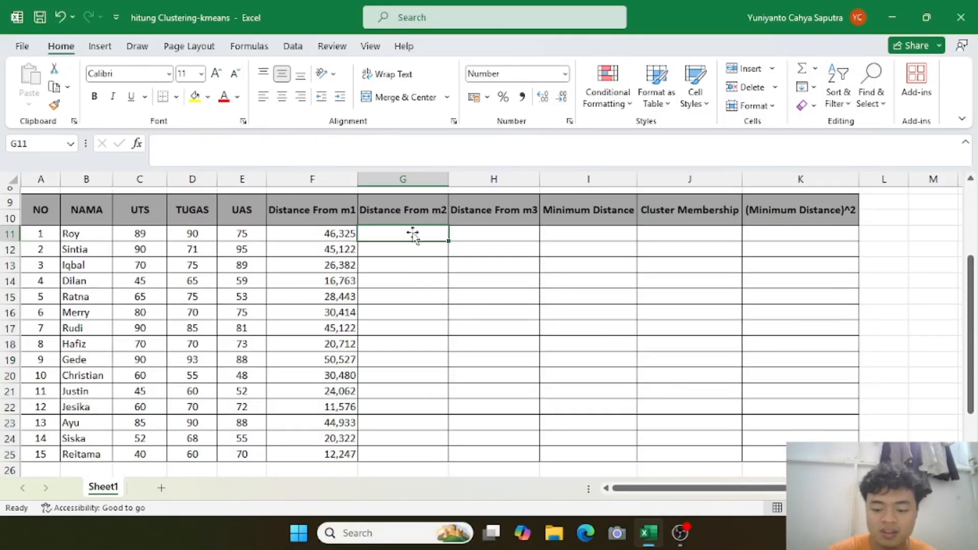
{"action": "type", "text": "="}
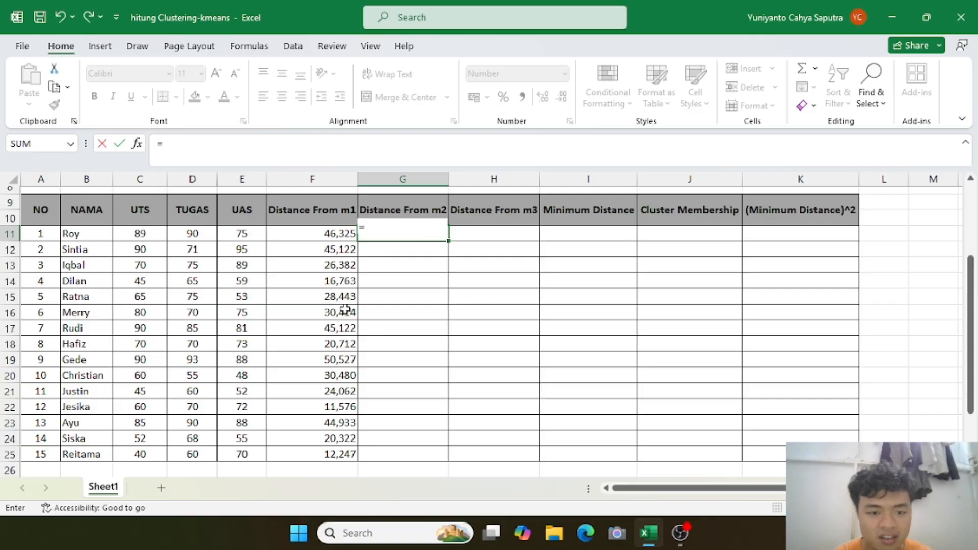
{"action": "scroll", "coordinate": [344, 310], "scroll_direction": "up", "scroll_amount": 1}
{"action": "scroll", "coordinate": [456, 279], "scroll_direction": "up", "scroll_amount": 1}
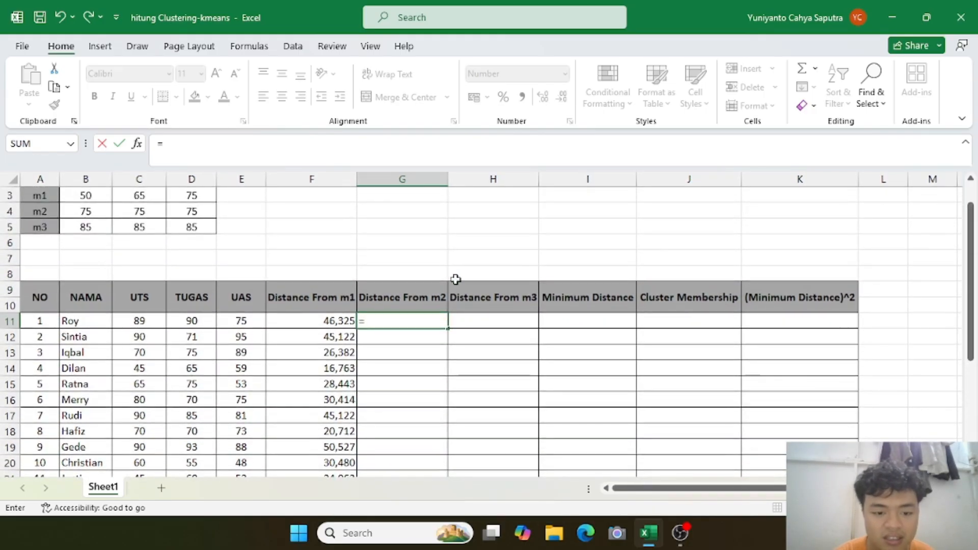
{"action": "type", "text": "SQ"}
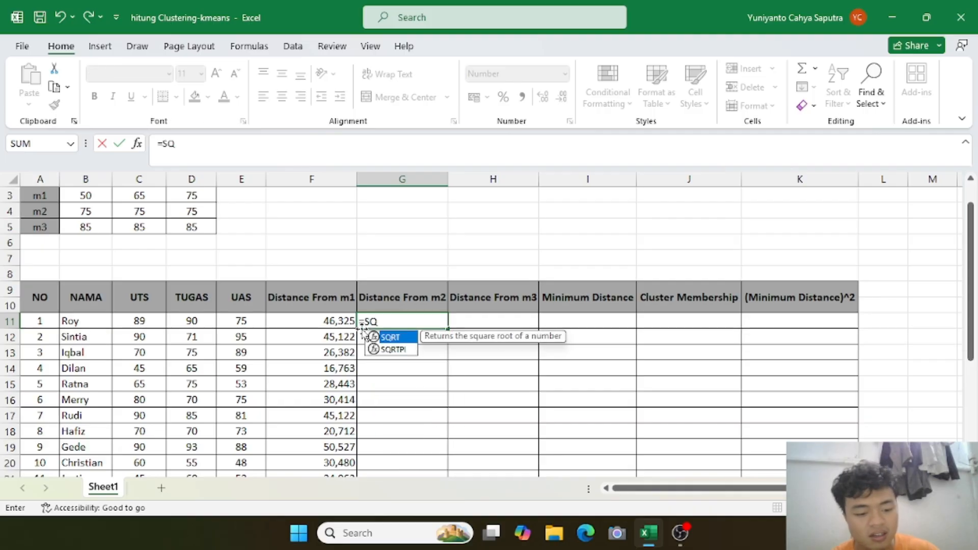
{"action": "double_click", "coordinate": [387, 338]}
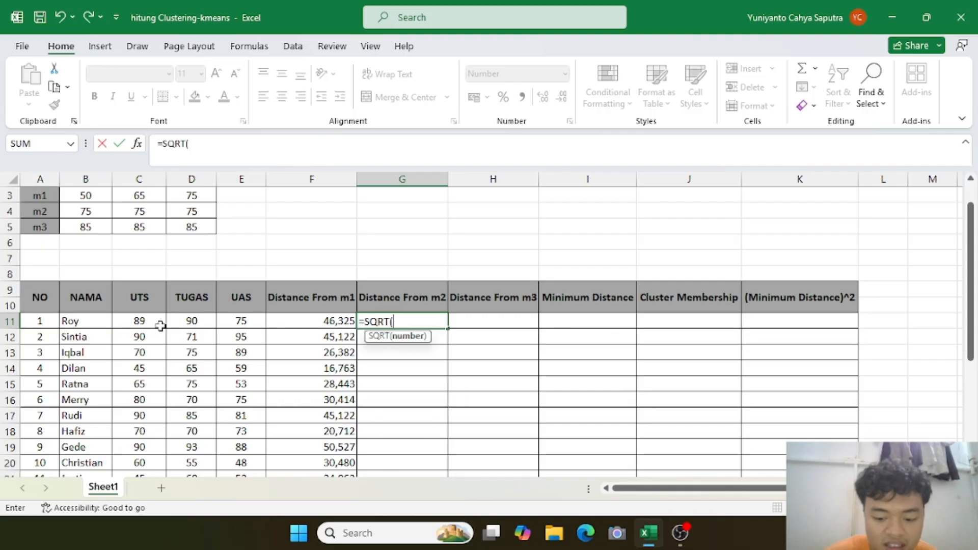
Add the squared UTS difference C11-$B$4 to the G11 formula, with m2's X value as an absolute reference, and open the second term
{"action": "left_click", "coordinate": [149, 320]}
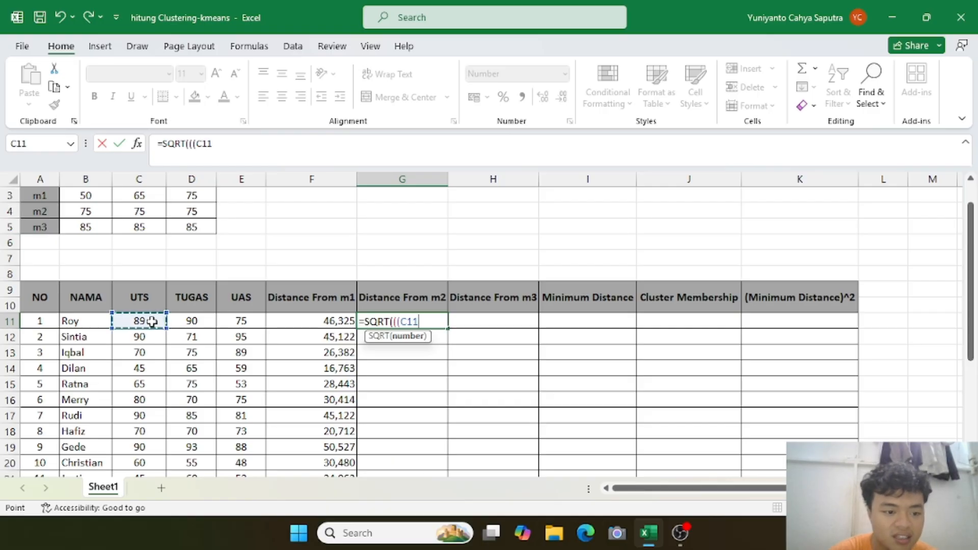
{"action": "scroll", "coordinate": [149, 321], "scroll_direction": "up", "scroll_amount": 1}
{"action": "type", "text": "-"}
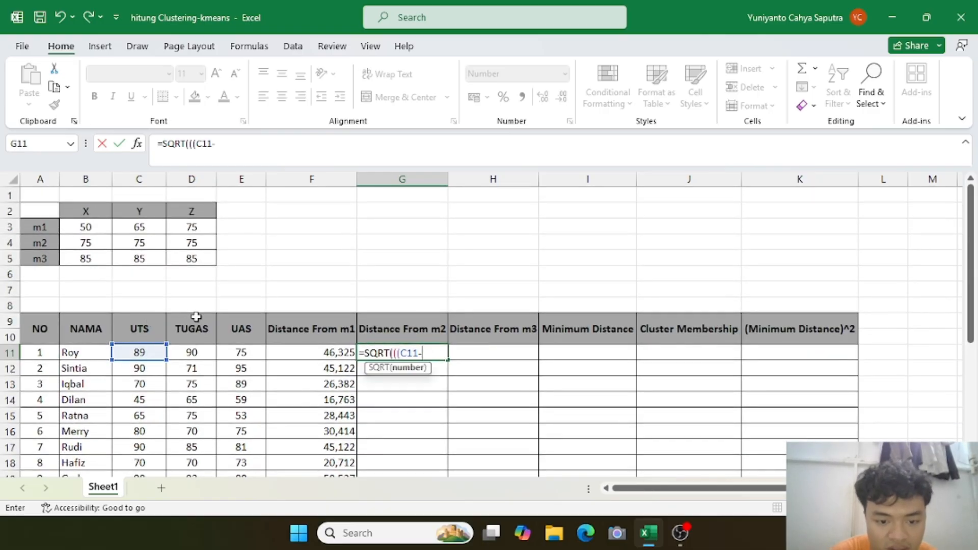
{"action": "left_click", "coordinate": [91, 244]}
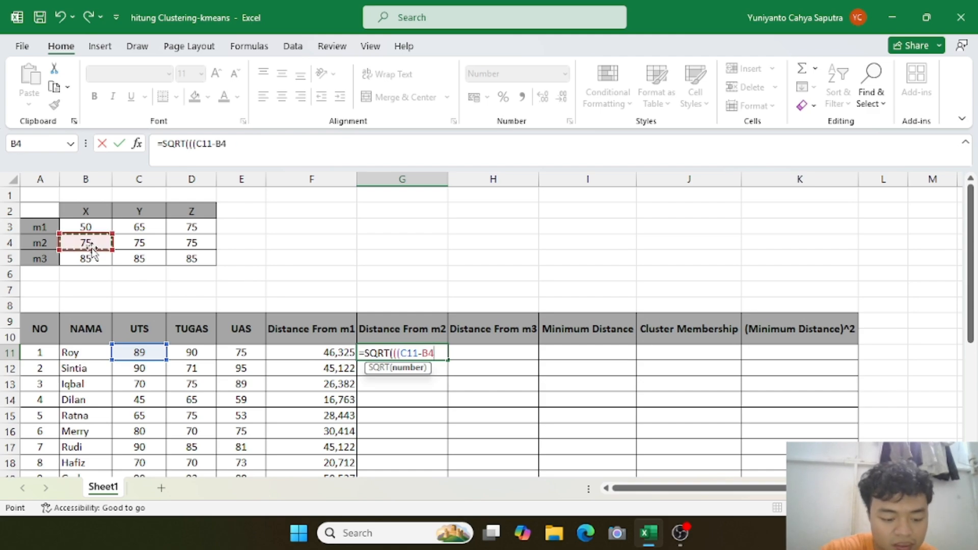
{"action": "key", "text": "F4"}
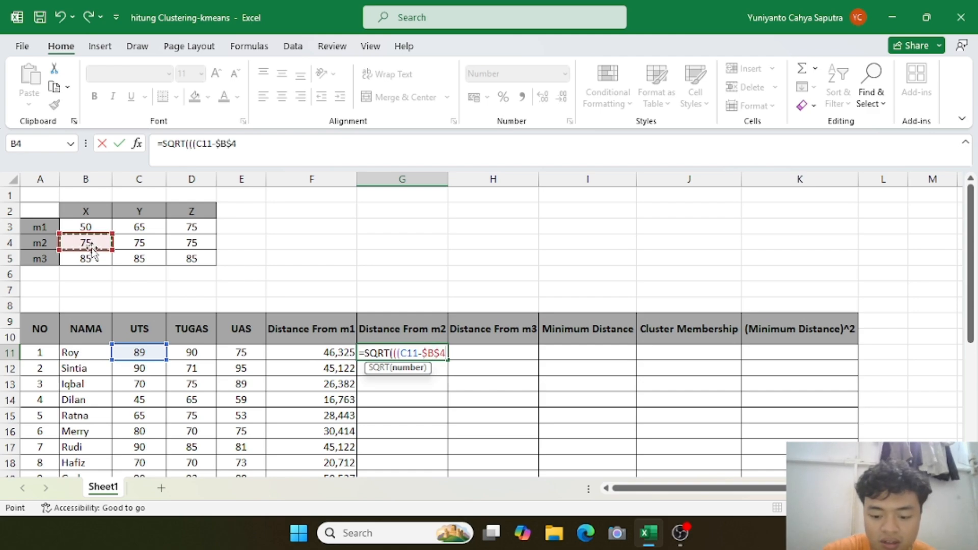
{"action": "type", "text": ")"}
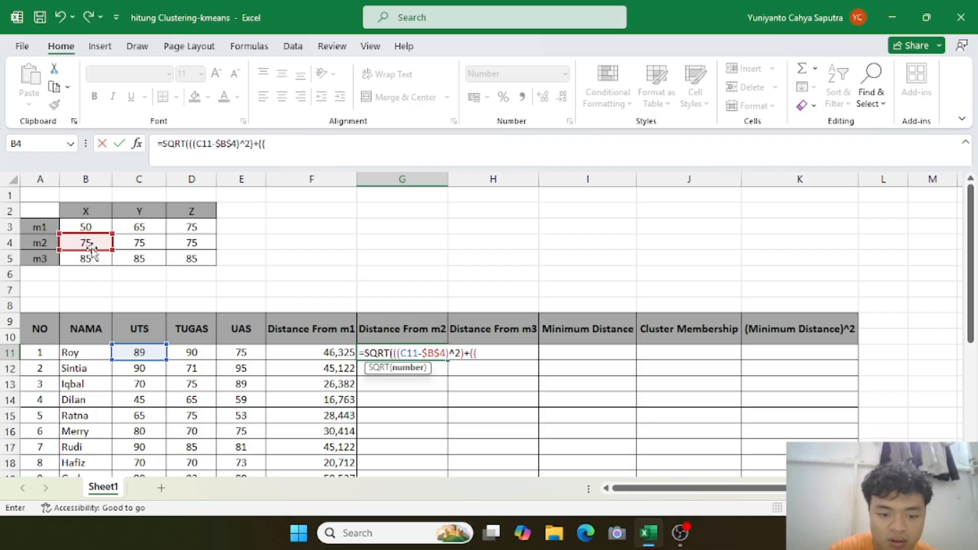
Add the squared TUGAS difference D11-$C$4 to the G11 formula, with m2's Y value as an absolute reference, and open the third term
{"action": "type", "text": "^2)+(("}
{"action": "left_click", "coordinate": [206, 352]}
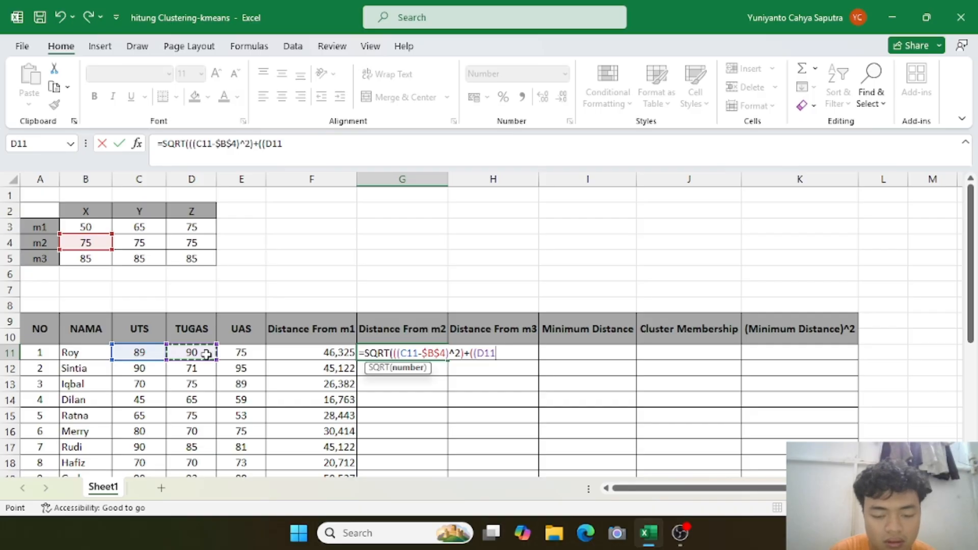
{"action": "type", "text": "-"}
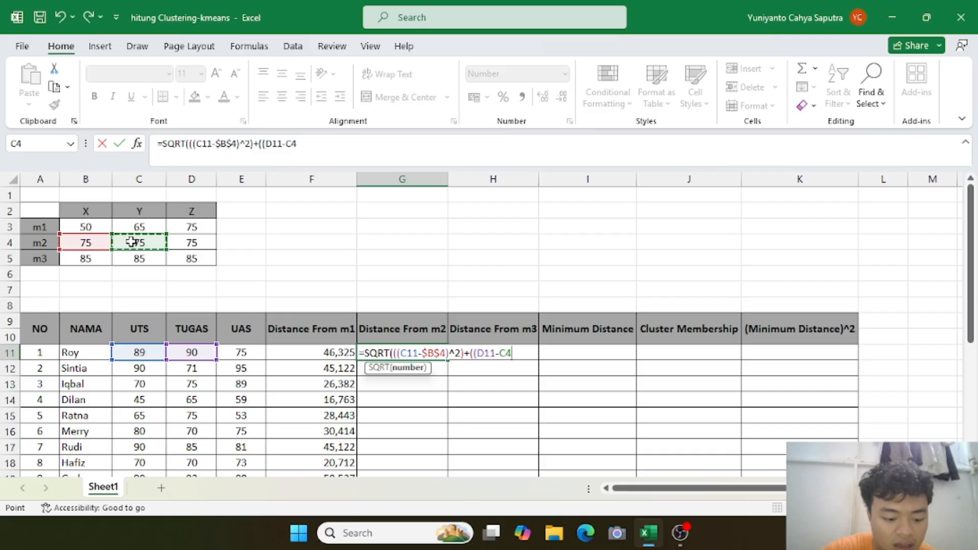
{"action": "key", "text": "F4"}
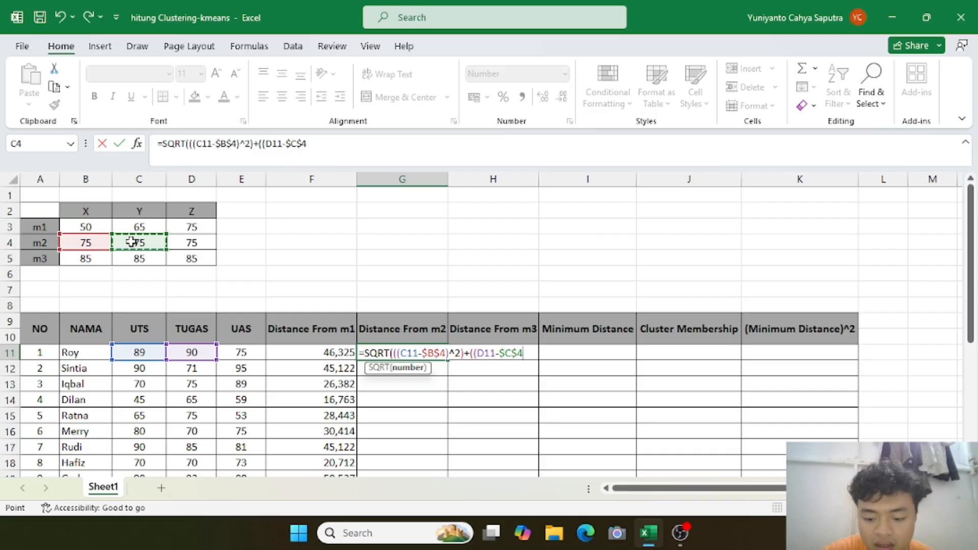
{"action": "type", "text": ")^2)+(("}
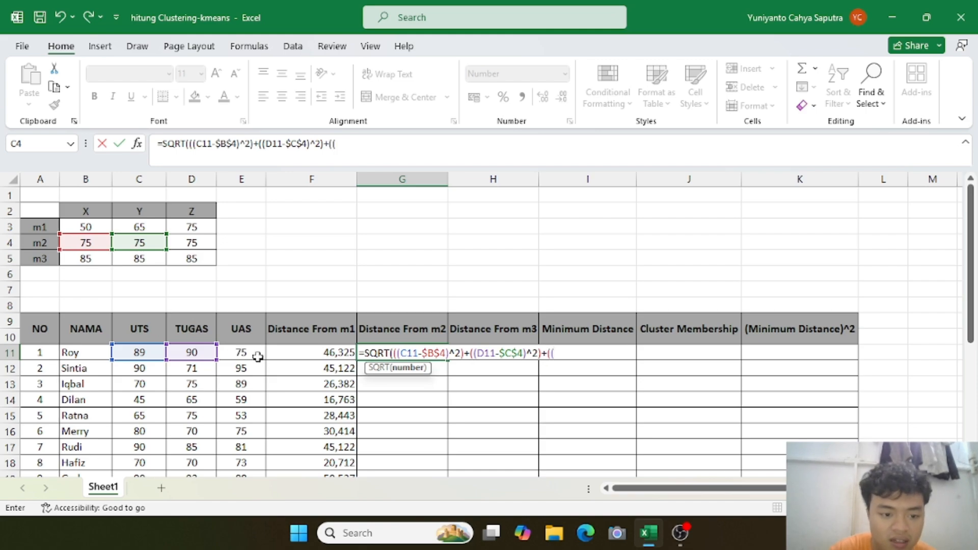
Complete the G11 formula with the squared UAS difference E11-$D$4, keeping m2's Z value absolute, and enter it
{"action": "left_click", "coordinate": [258, 357]}
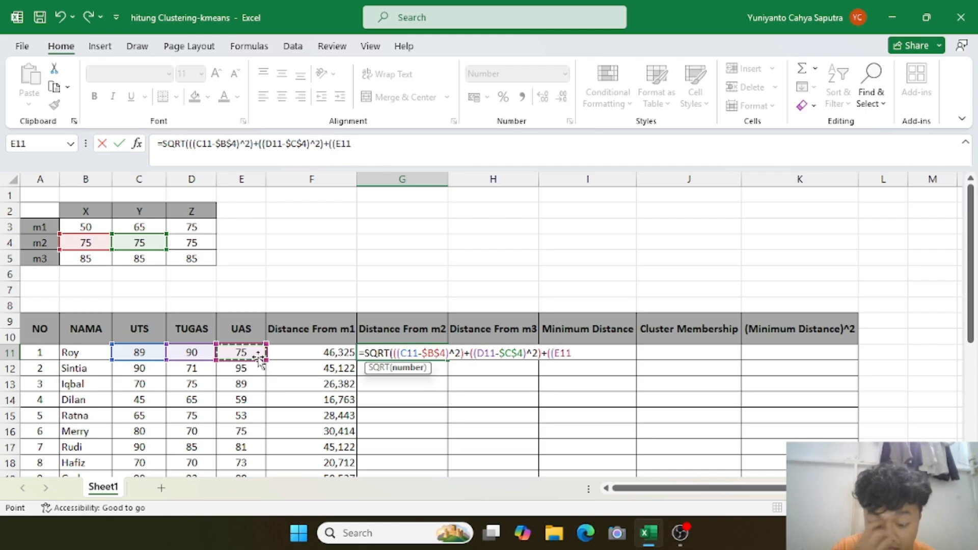
{"action": "type", "text": "-"}
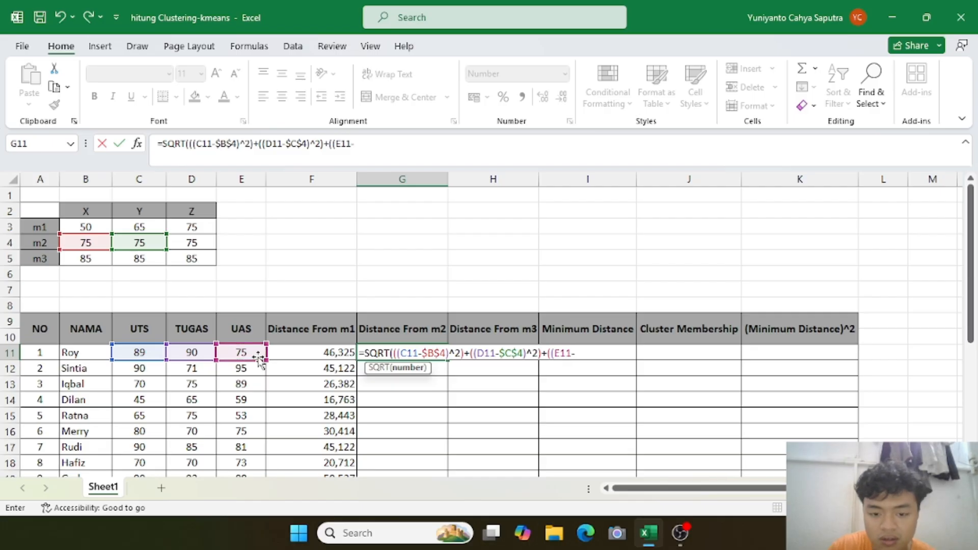
{"action": "left_click", "coordinate": [199, 244]}
{"action": "key", "text": "F4"}
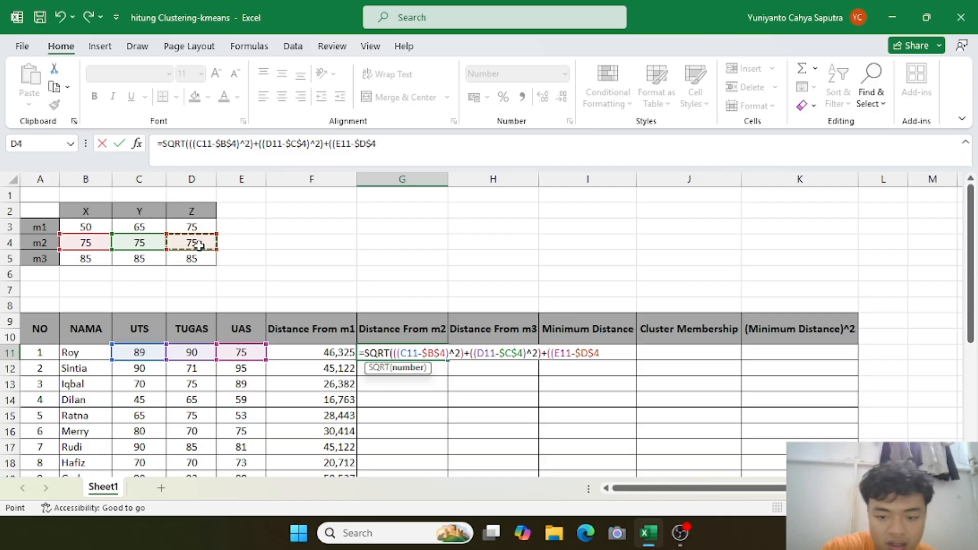
{"action": "type", "text": ")^2"}
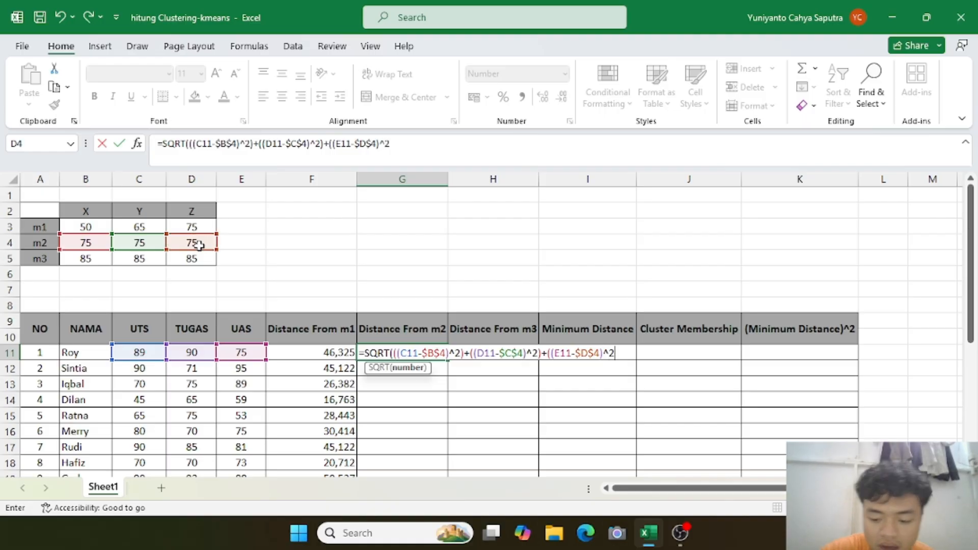
{"action": "type", "text": "))"}
{"action": "key", "text": "Return"}
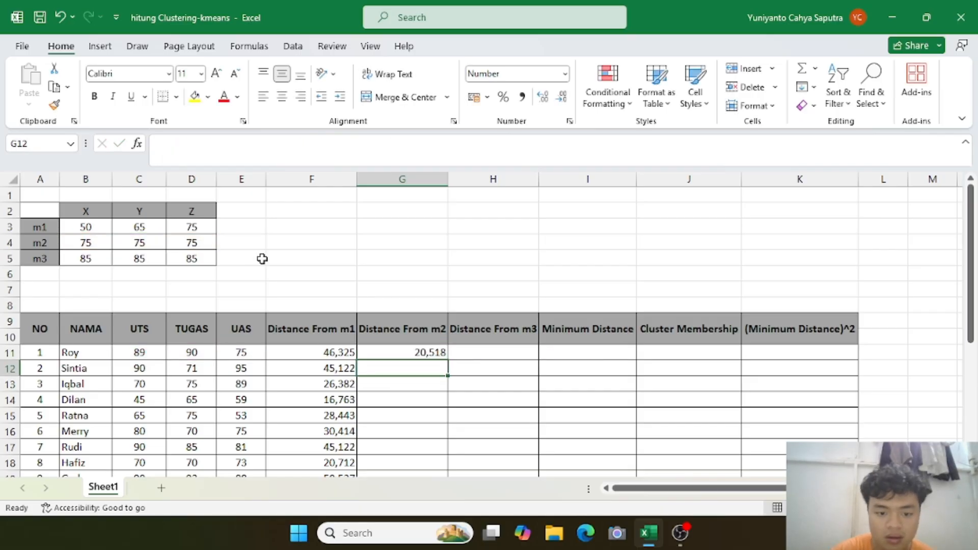
Fill the G11 distance formula down through G25 so every student gets a distance from m2
{"action": "left_click", "coordinate": [413, 352]}
{"action": "scroll", "coordinate": [414, 351], "scroll_direction": "down", "scroll_amount": 1}
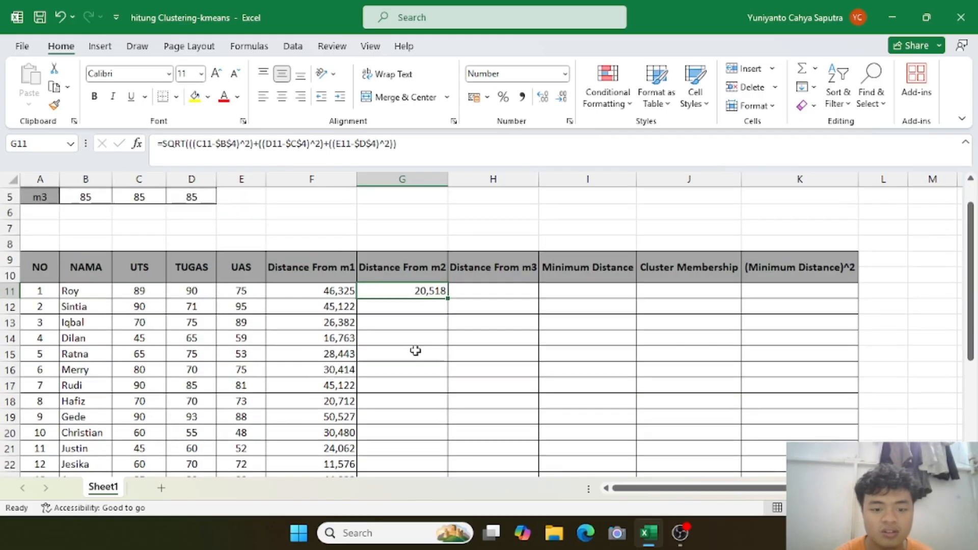
{"action": "scroll", "coordinate": [414, 351], "scroll_direction": "up", "scroll_amount": 3}
{"action": "scroll", "coordinate": [415, 350], "scroll_direction": "left", "scroll_amount": 1}
{"action": "scroll", "coordinate": [414, 349], "scroll_direction": "down", "scroll_amount": 3}
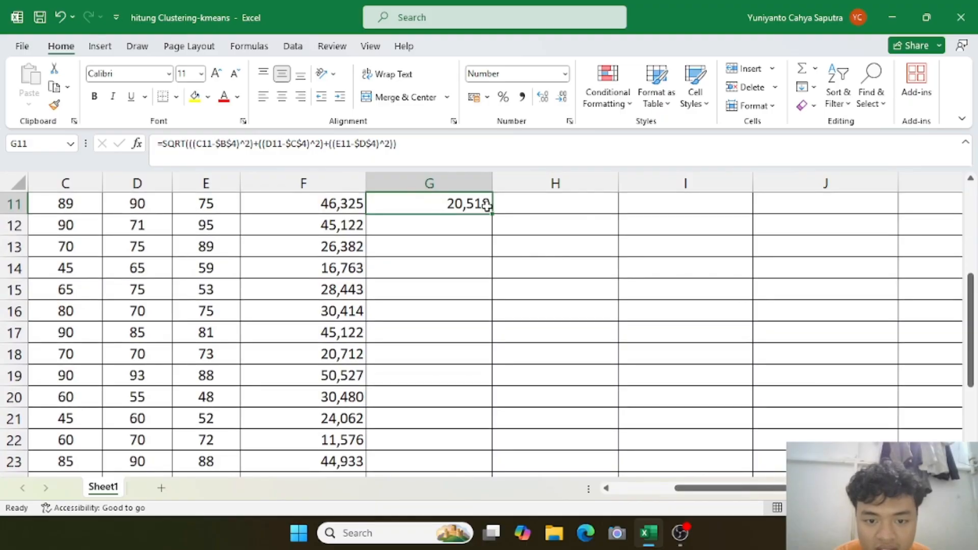
{"action": "left_click_drag", "start_coordinate": [492, 215], "coordinate": [485, 424]}
{"action": "scroll", "coordinate": [480, 345], "scroll_direction": "up", "scroll_amount": 4}
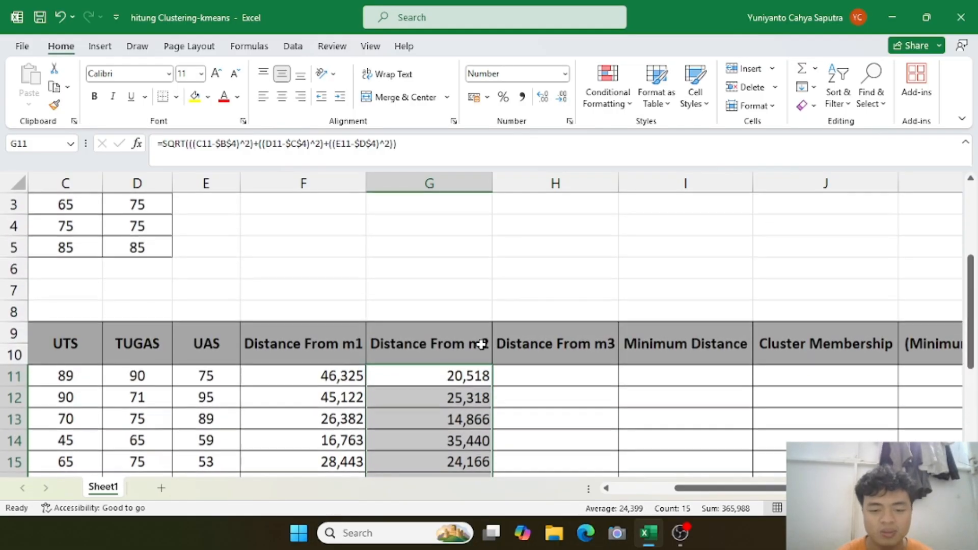
{"action": "scroll", "coordinate": [481, 345], "scroll_direction": "down", "scroll_amount": 3}
{"action": "scroll", "coordinate": [481, 345], "scroll_direction": "down", "scroll_amount": 5, "text": "ctrl"}
{"action": "scroll", "coordinate": [481, 345], "scroll_direction": "up", "scroll_amount": 3, "text": "ctrl"}
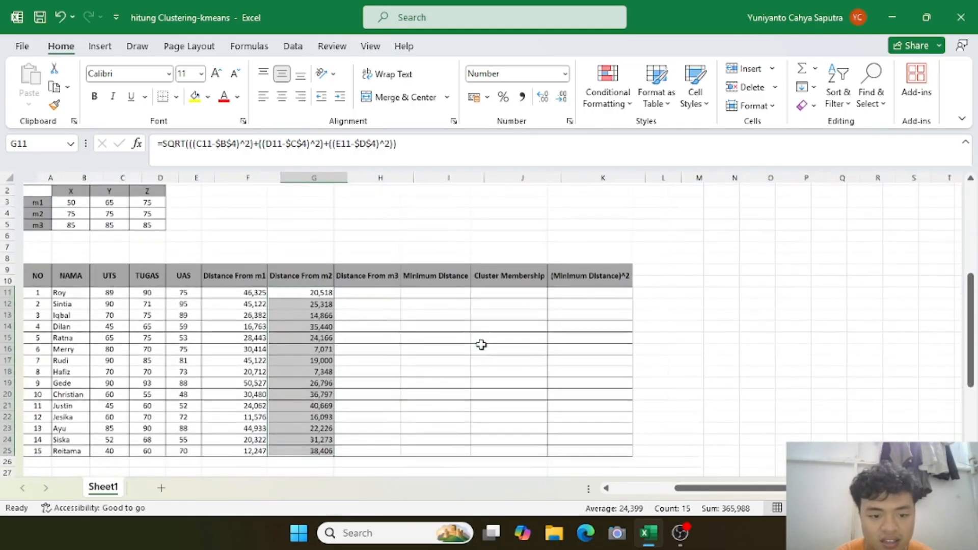
Start a SQRT formula in H11 for the first student's distance from m3, opening the nested parentheses
{"action": "left_click", "coordinate": [332, 284]}
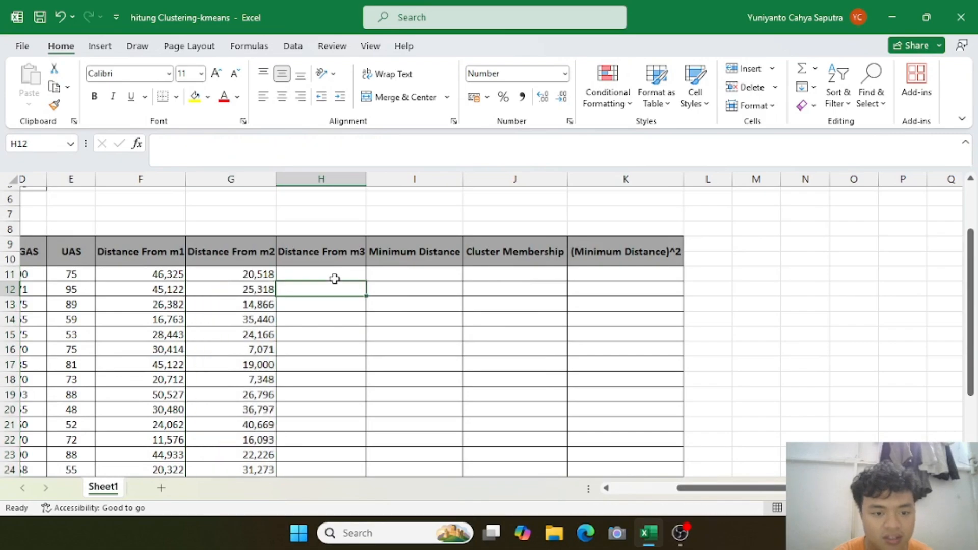
{"action": "scroll", "coordinate": [332, 279], "scroll_direction": "left", "scroll_amount": 3}
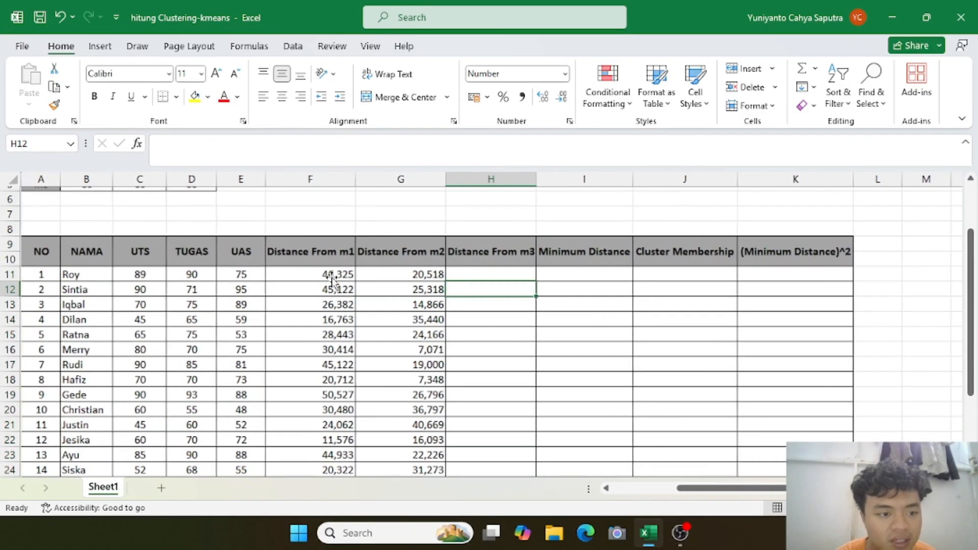
{"action": "scroll", "coordinate": [332, 279], "scroll_direction": "up", "scroll_amount": 2}
{"action": "left_click", "coordinate": [468, 339]}
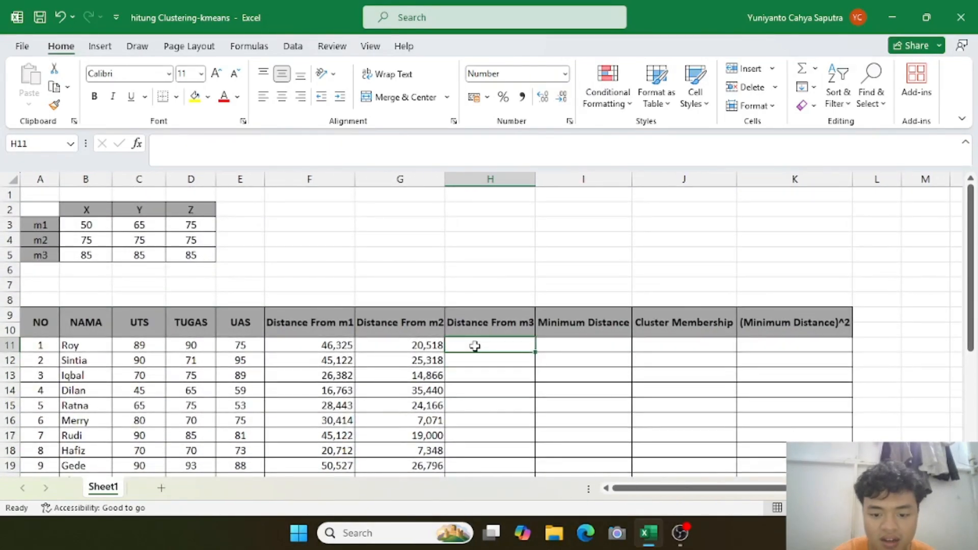
{"action": "type", "text": "="}
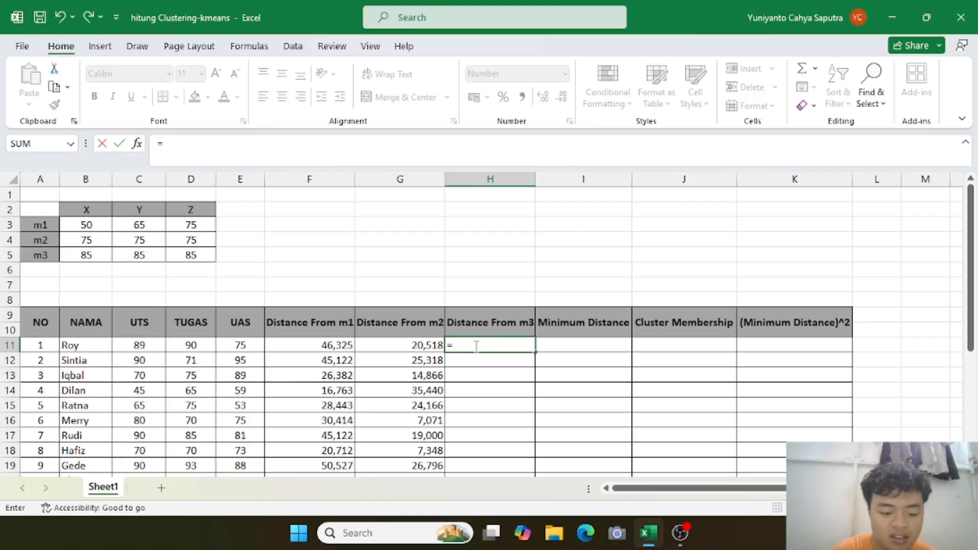
{"action": "type", "text": "SQ"}
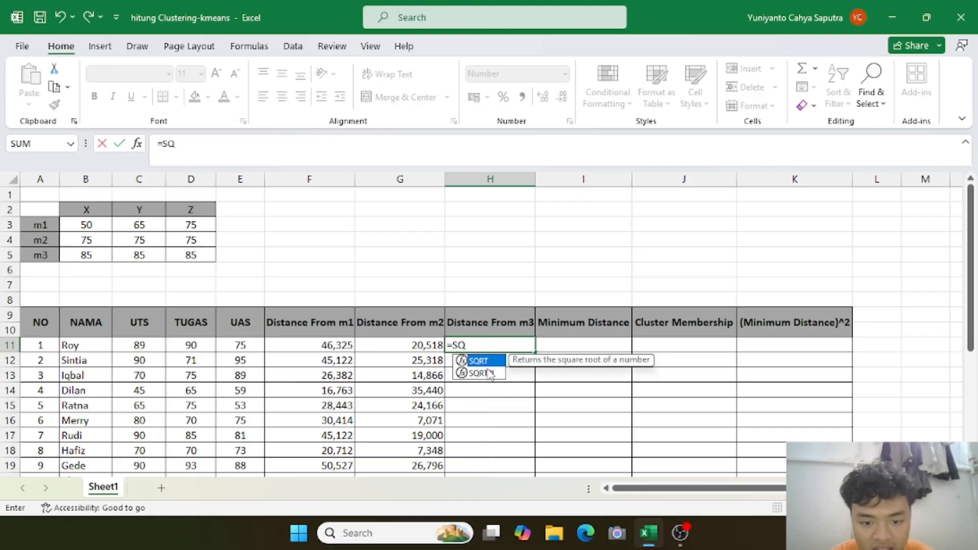
{"action": "double_click", "coordinate": [488, 362]}
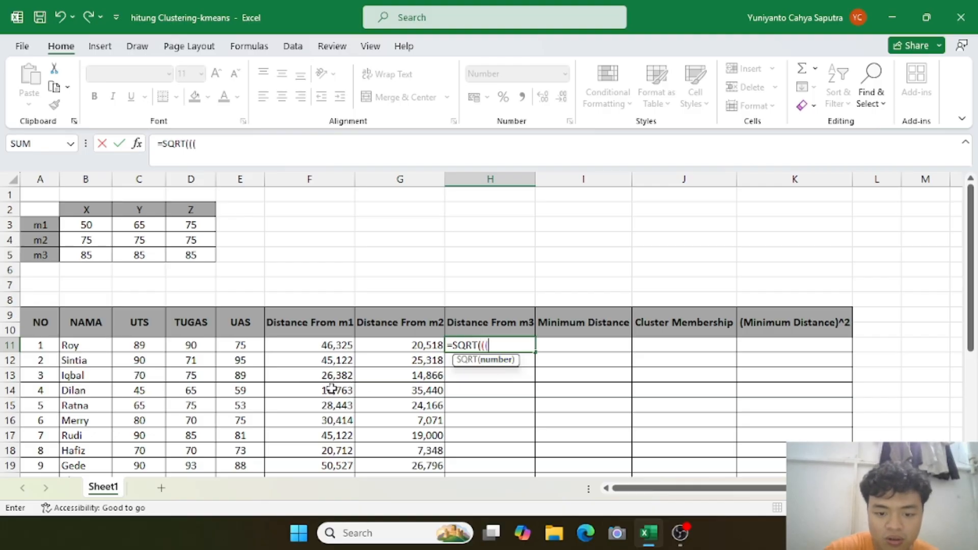
Add the squared UTS difference C11-$B$5 to the H11 formula, with m3's X value as an absolute reference, and open the second term
{"action": "left_click", "coordinate": [136, 348]}
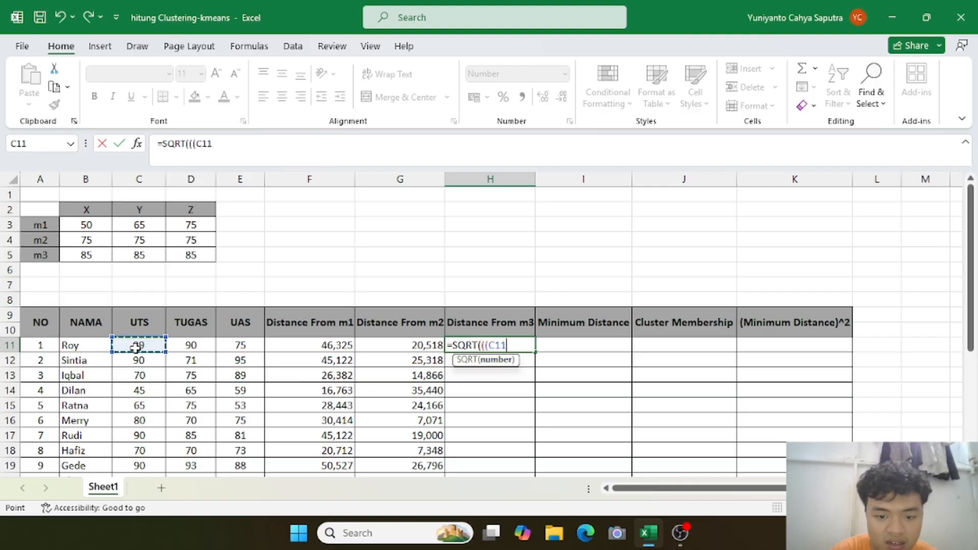
{"action": "type", "text": "-"}
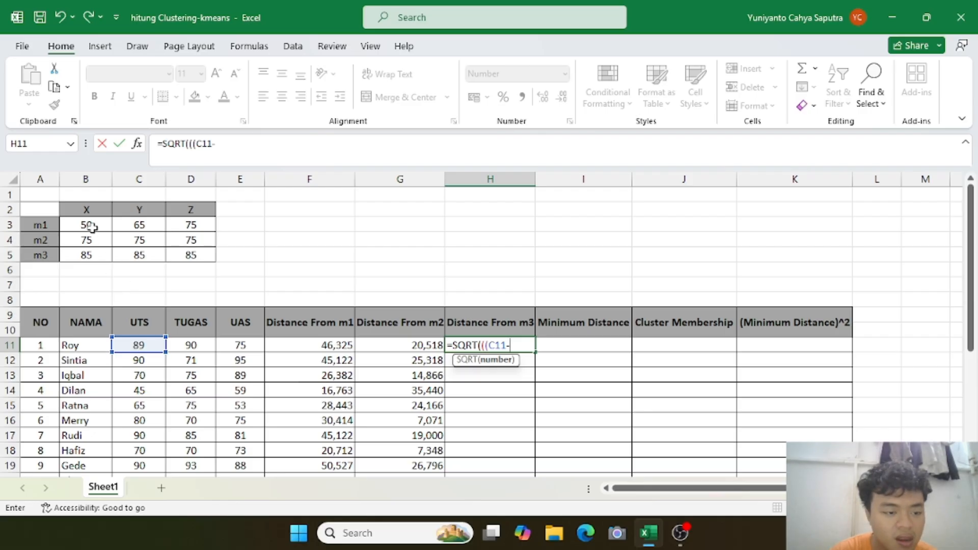
{"action": "left_click", "coordinate": [92, 258]}
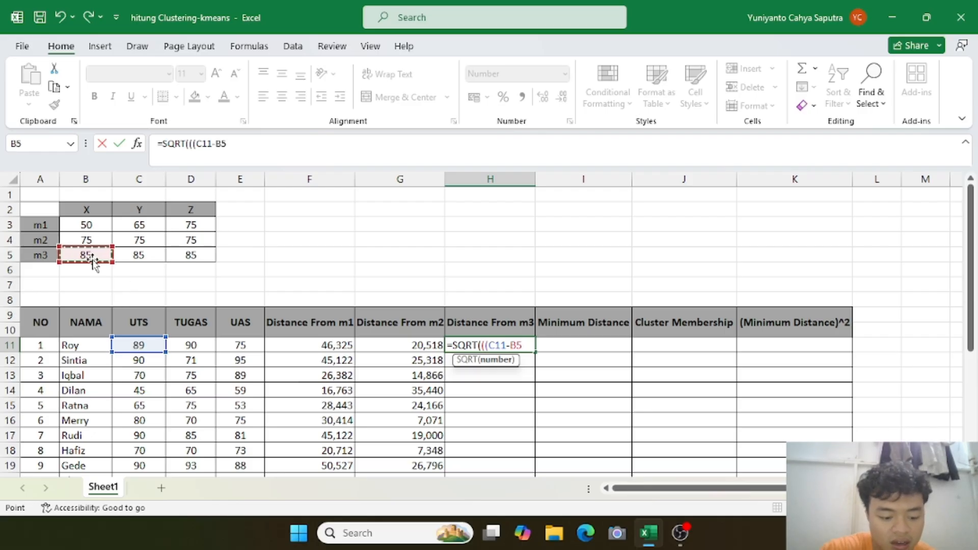
{"action": "key", "text": "F4"}
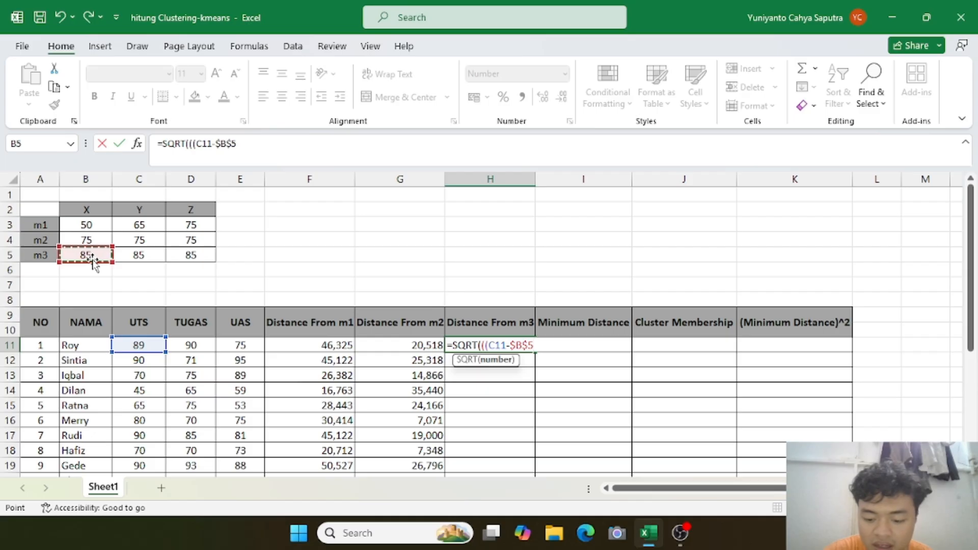
{"action": "type", "text": ")"}
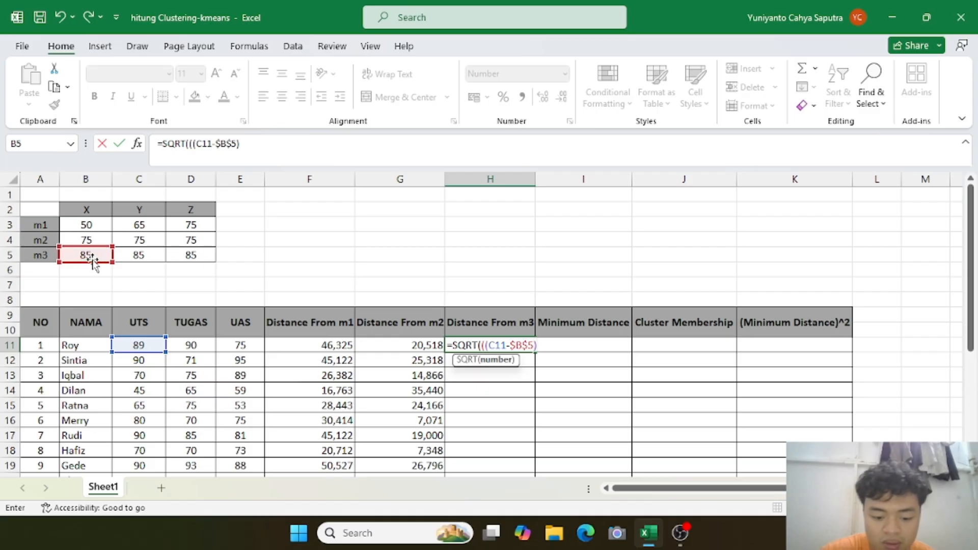
{"action": "type", "text": "^2)+(("}
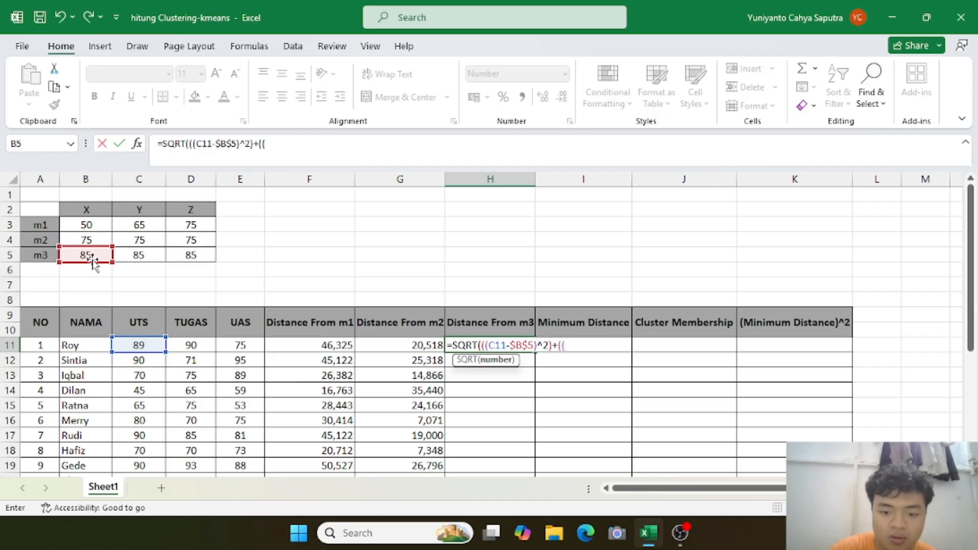
Add the squared TUGAS difference D11-$C$5 to the H11 formula, with m3's Y value as an absolute reference, and open the third term
{"action": "left_click", "coordinate": [199, 344]}
{"action": "type", "text": "-"}
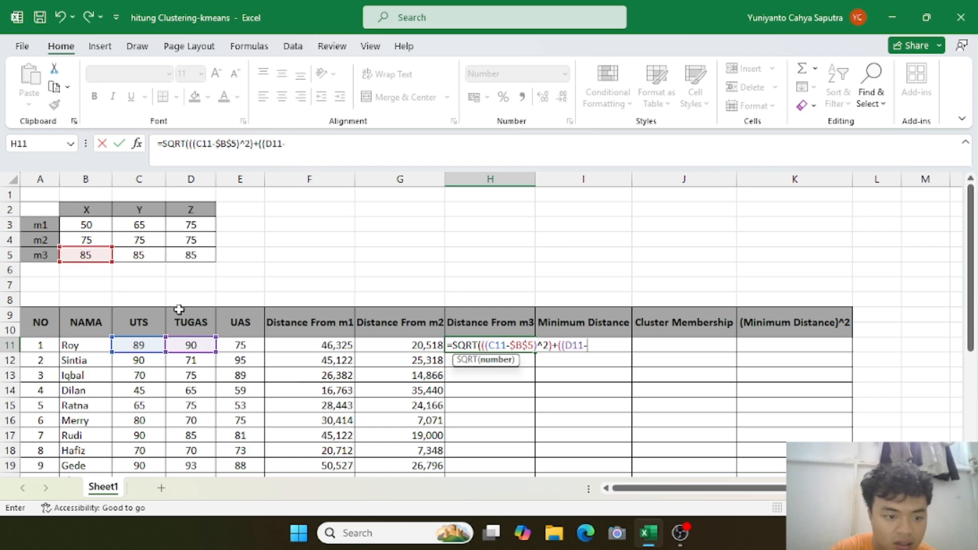
{"action": "left_click", "coordinate": [148, 255]}
{"action": "key", "text": "F4"}
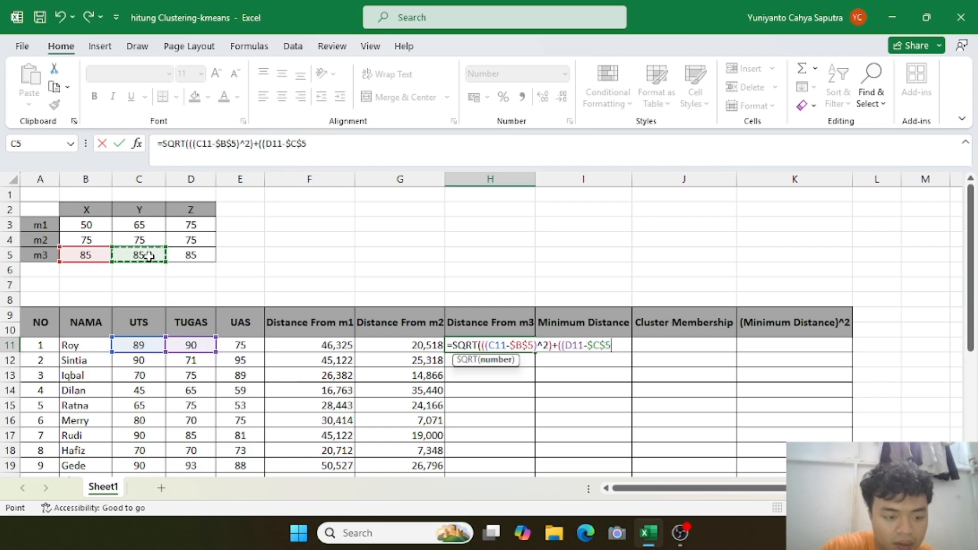
{"action": "type", "text": ")^2)+(("}
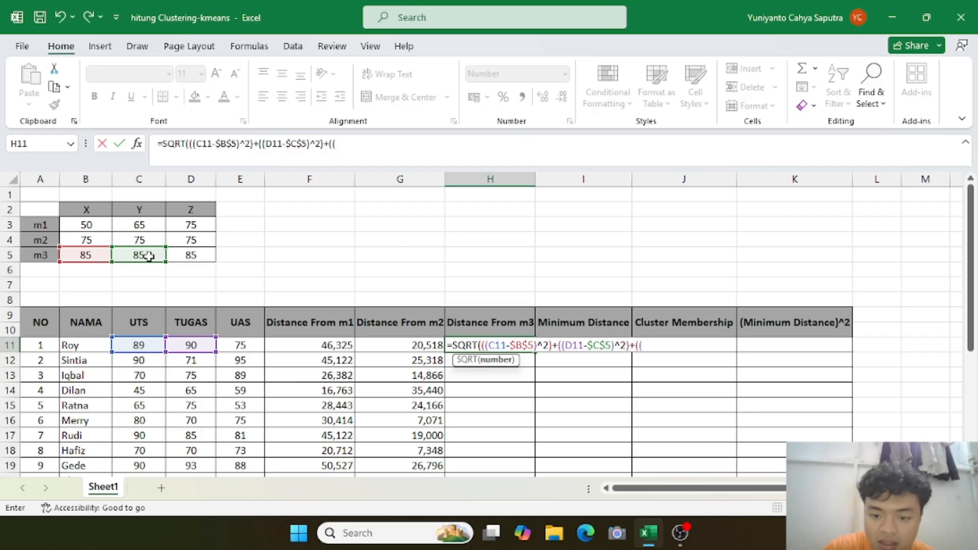
Complete the H11 formula with the squared UAS difference E11-$D$5, keeping m3's Z value absolute, and enter it
{"action": "left_click", "coordinate": [241, 345]}
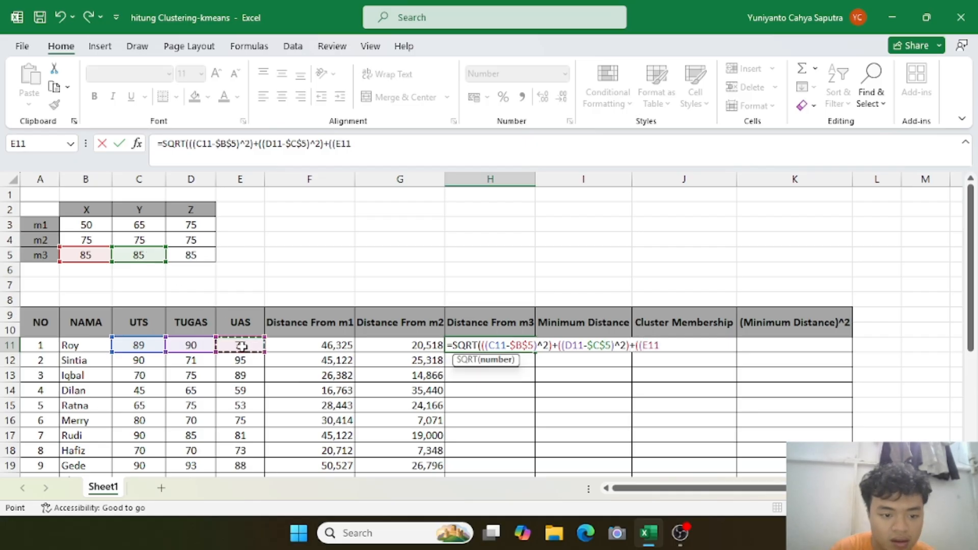
{"action": "type", "text": "-"}
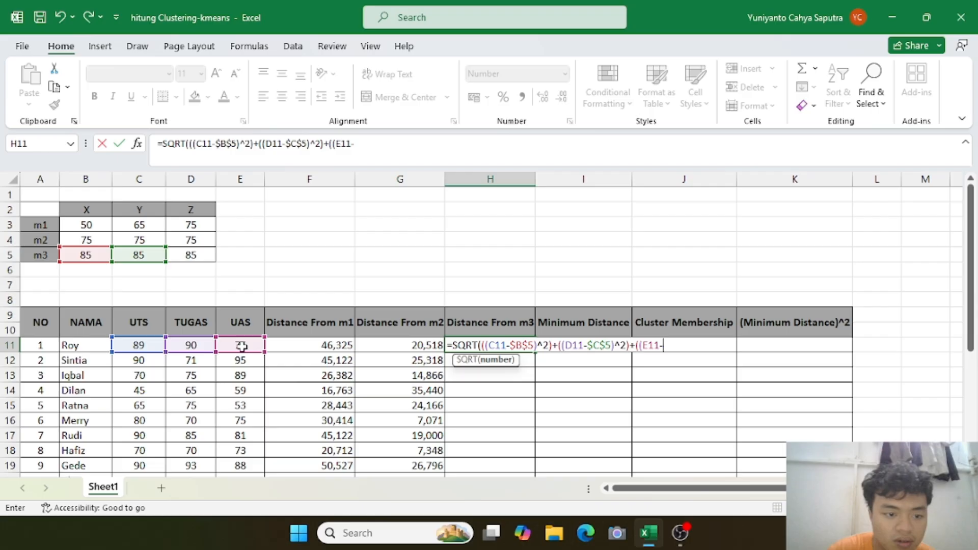
{"action": "left_click", "coordinate": [195, 255]}
{"action": "key", "text": "F4"}
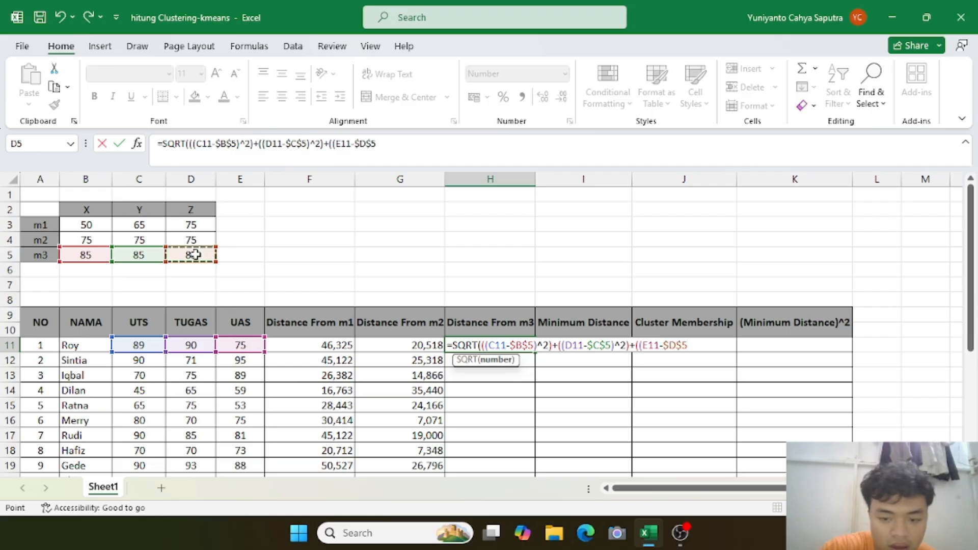
{"action": "type", "text": ")^2"}
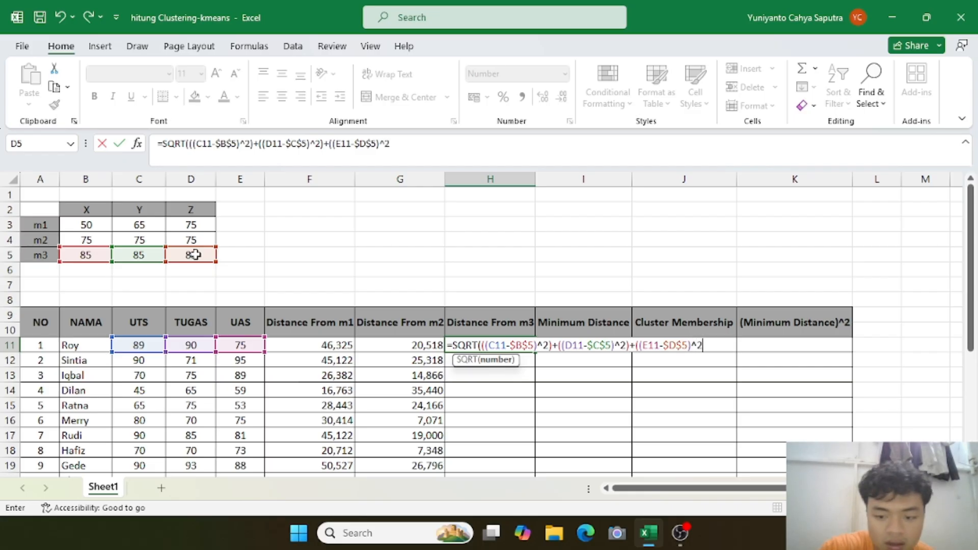
{"action": "type", "text": "))"}
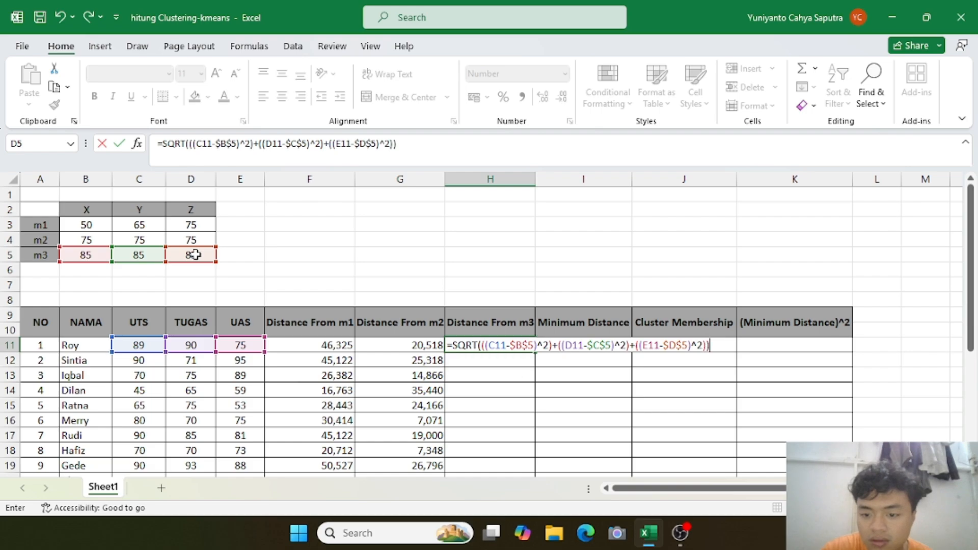
{"action": "key", "text": "Return"}
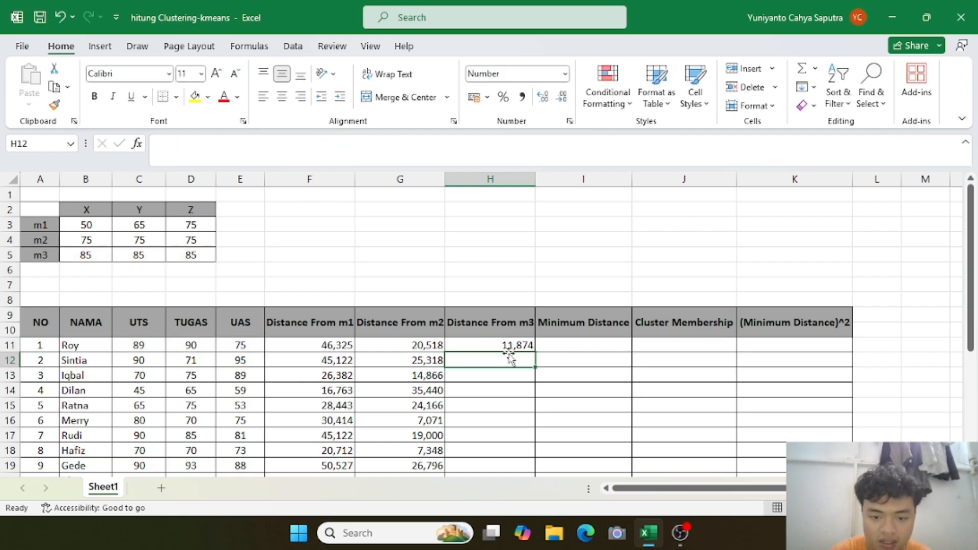
Fill the H11 distance-from-m3 formula down through H25 for all fifteen students
{"action": "scroll", "coordinate": [497, 357], "scroll_direction": "down", "scroll_amount": 3}
{"action": "left_click", "coordinate": [508, 225]}
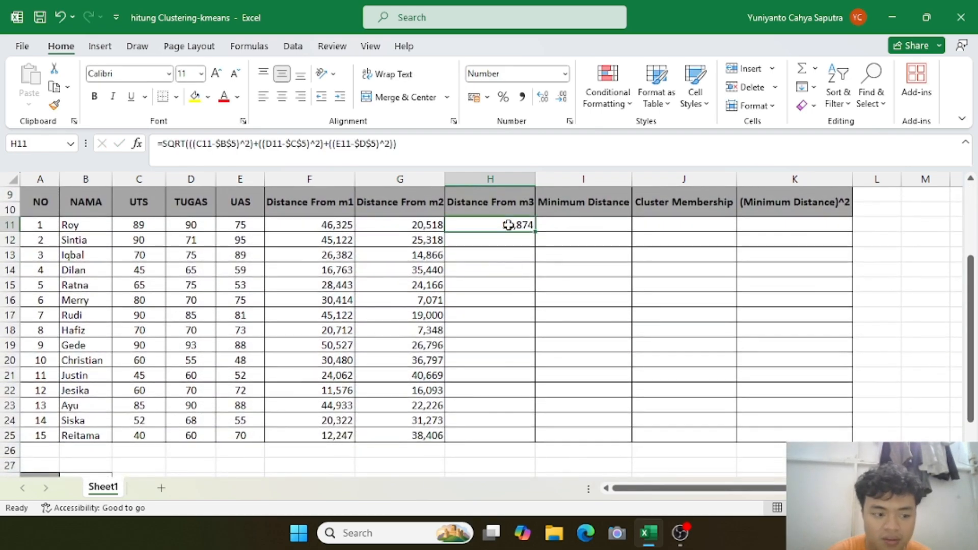
{"action": "left_click_drag", "start_coordinate": [536, 232], "coordinate": [529, 444]}
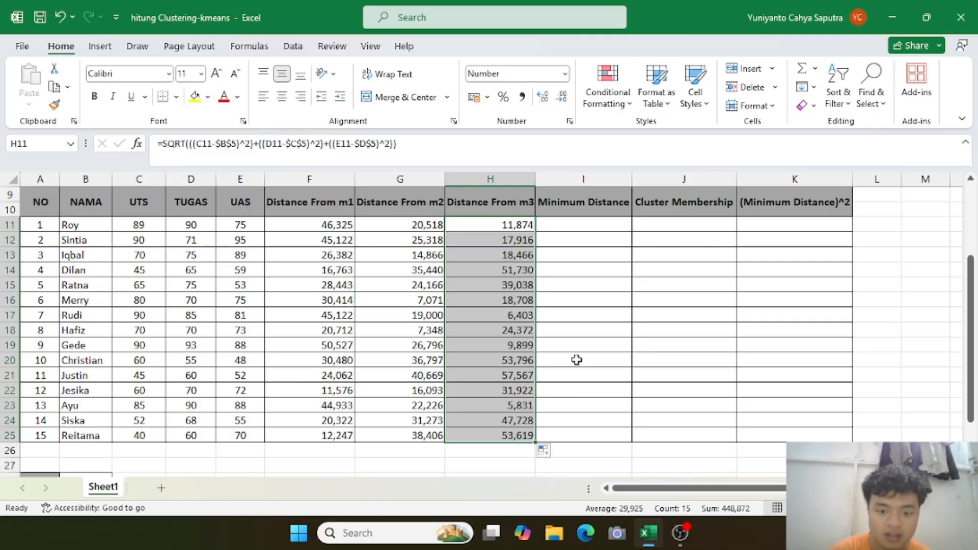
Enter =MIN(F11:H11) in I11 to get the first student's minimum distance across the three centroids
{"action": "left_click", "coordinate": [601, 226]}
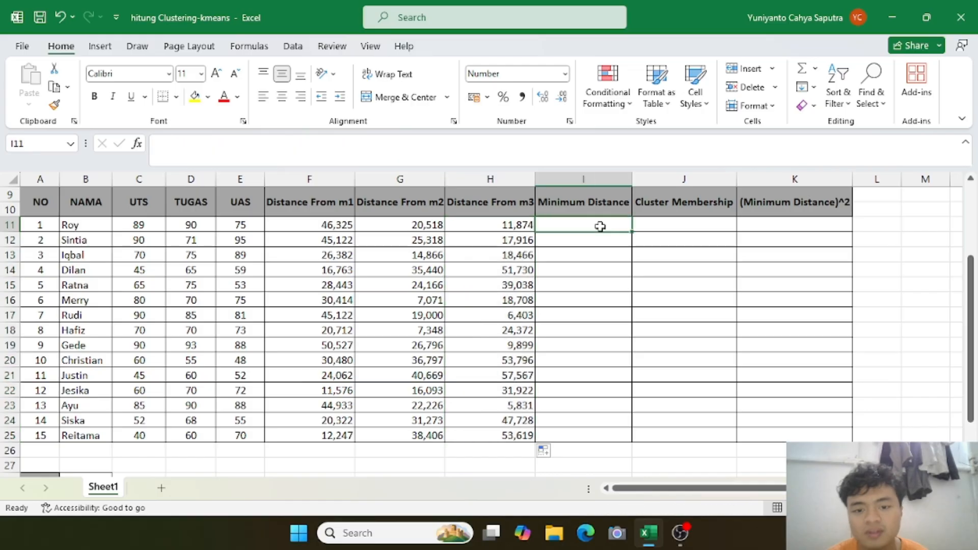
{"action": "scroll", "coordinate": [433, 248], "scroll_direction": "up", "scroll_amount": 1}
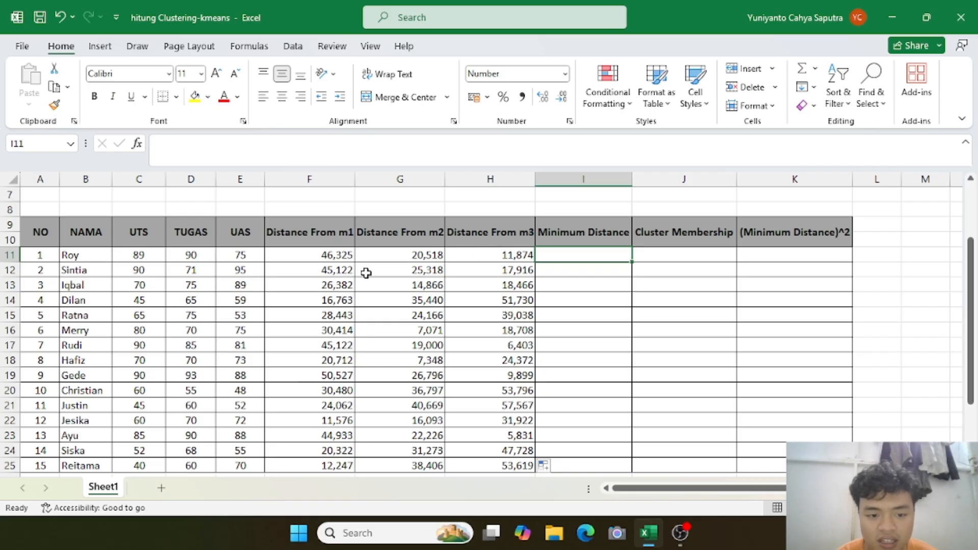
{"action": "scroll", "coordinate": [366, 273], "scroll_direction": "down", "scroll_amount": 1}
{"action": "scroll", "coordinate": [366, 273], "scroll_direction": "up", "scroll_amount": 1}
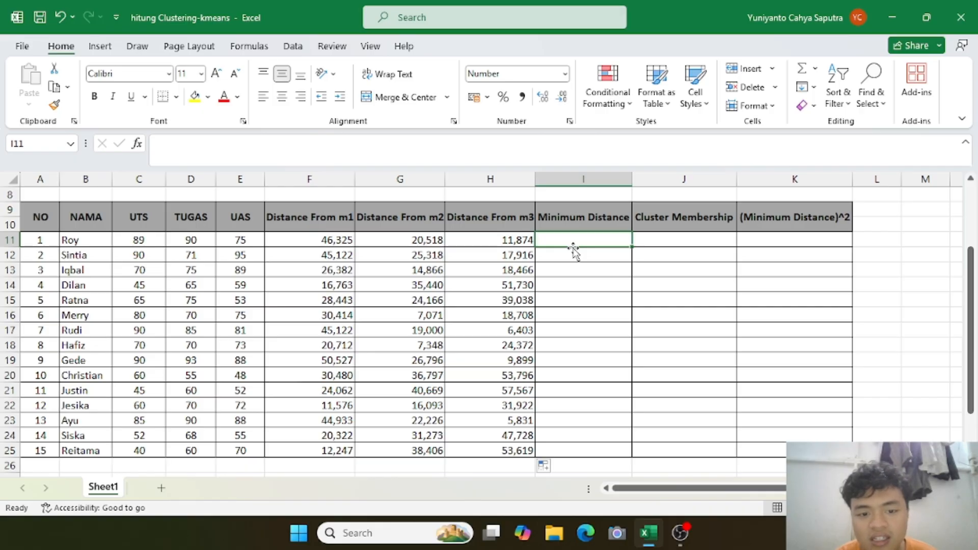
{"action": "type", "text": "="}
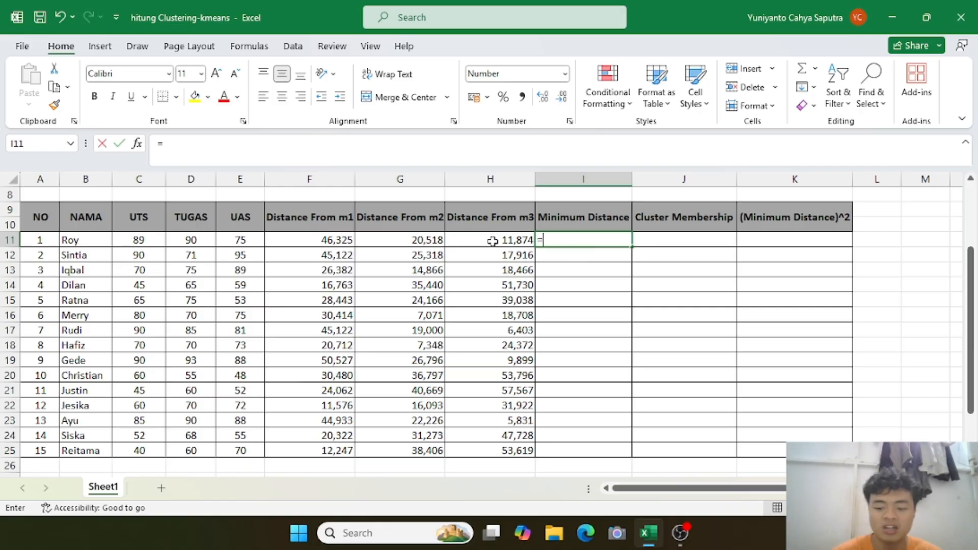
{"action": "type", "text": "MIN"}
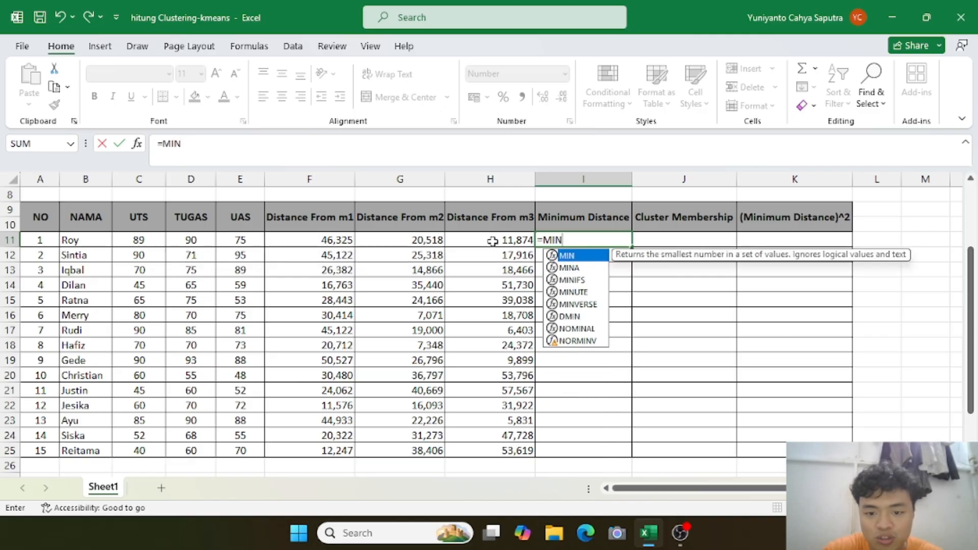
{"action": "type", "text": "("}
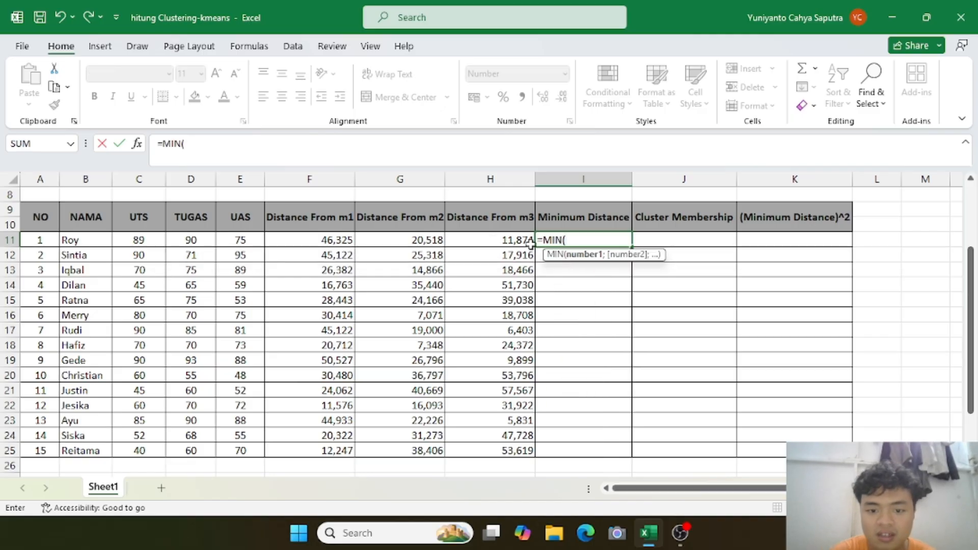
{"action": "left_click_drag", "start_coordinate": [531, 243], "coordinate": [309, 240]}
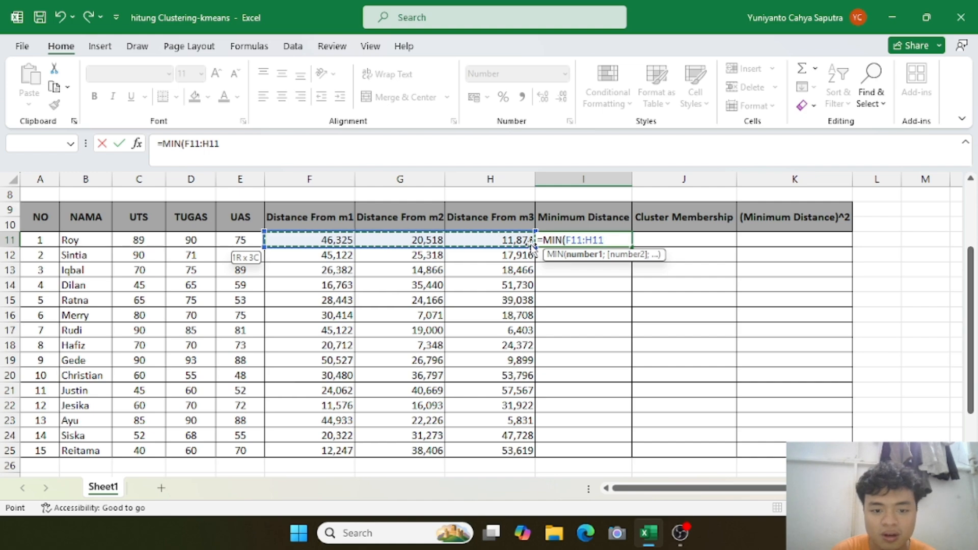
{"action": "type", "text": ")"}
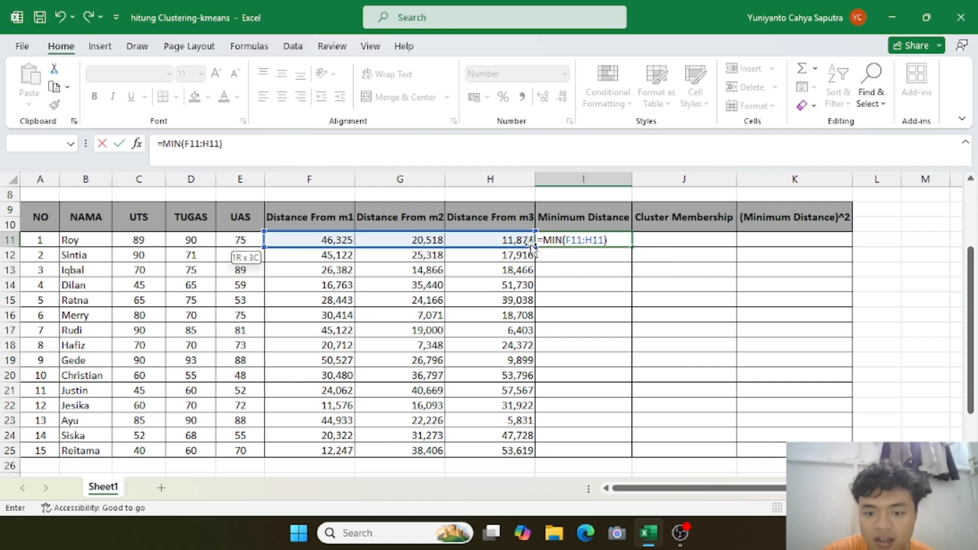
{"action": "key", "text": "Return"}
Fill the minimum distance formula from I11 down through I25
{"action": "left_click", "coordinate": [586, 241]}
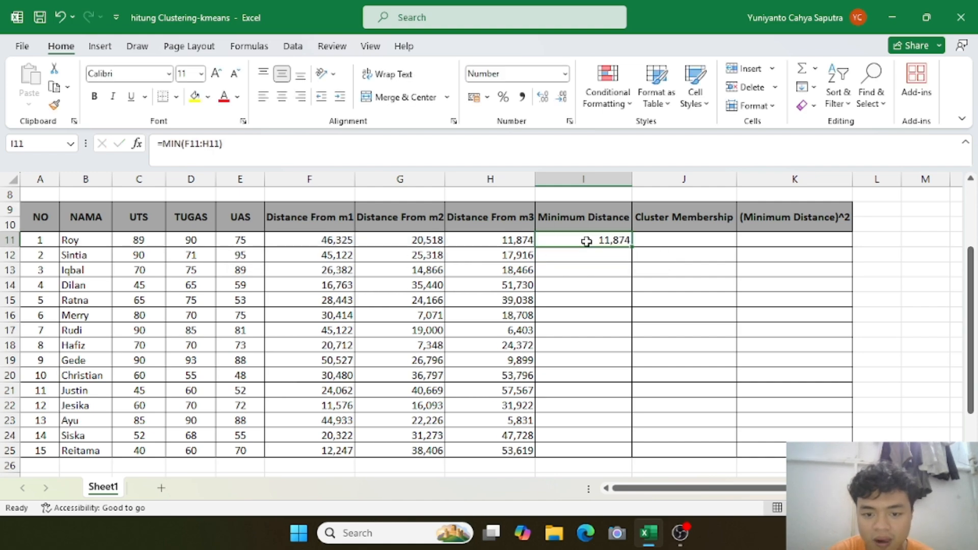
{"action": "double_click", "coordinate": [632, 248]}
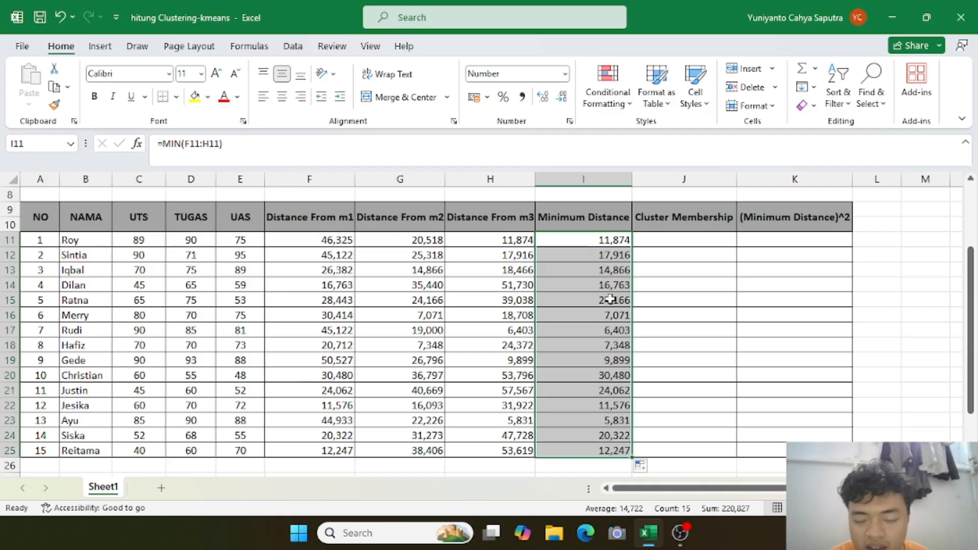
{"action": "scroll", "coordinate": [604, 305], "scroll_direction": "down", "scroll_amount": 2}
{"action": "scroll", "coordinate": [606, 308], "scroll_direction": "up", "scroll_amount": 2}
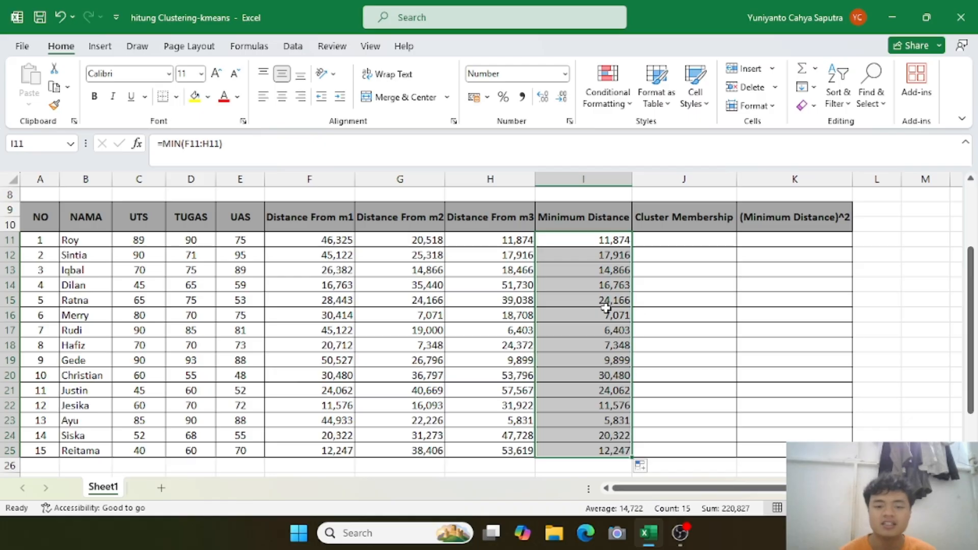
Compare the minimum distances with the three centroid distance columns and enter cluster membership C3 in J11 and J12
{"action": "left_click", "coordinate": [680, 240]}
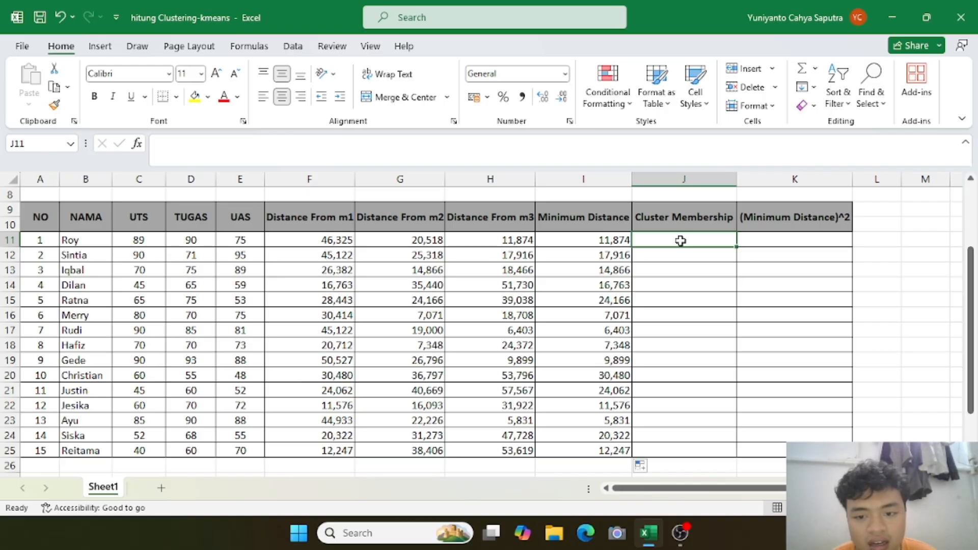
{"action": "left_click", "coordinate": [605, 244]}
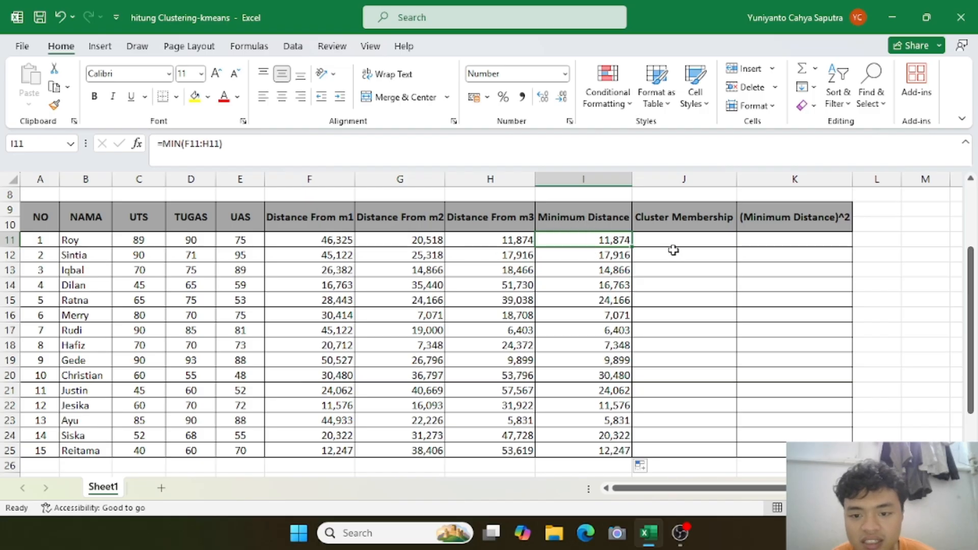
{"action": "left_click", "coordinate": [697, 238]}
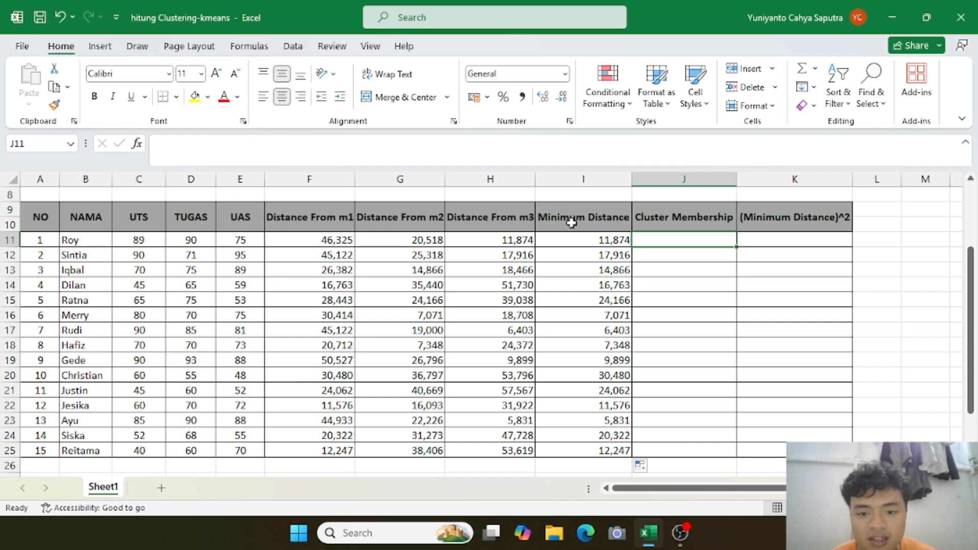
{"action": "left_click_drag", "start_coordinate": [571, 222], "coordinate": [583, 466]}
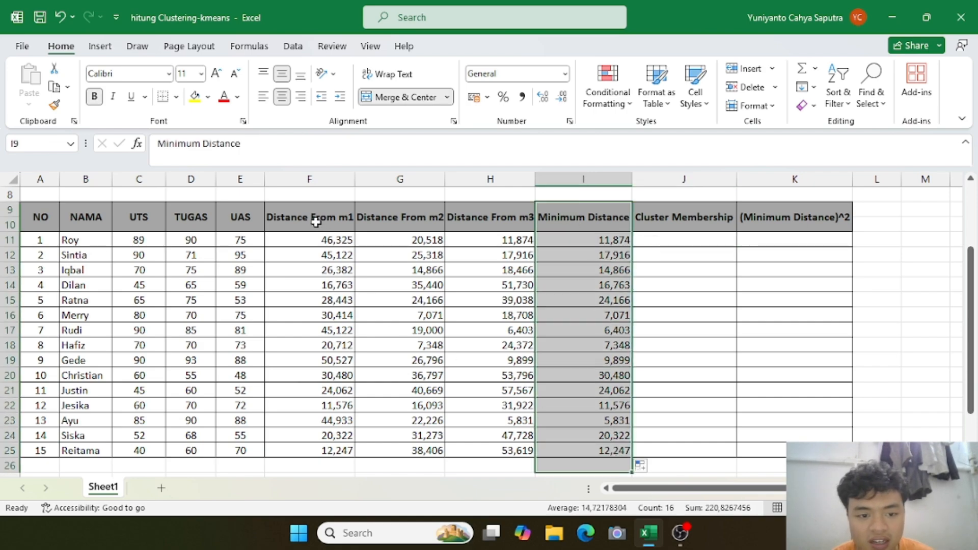
{"action": "left_click_drag", "start_coordinate": [316, 222], "coordinate": [520, 452]}
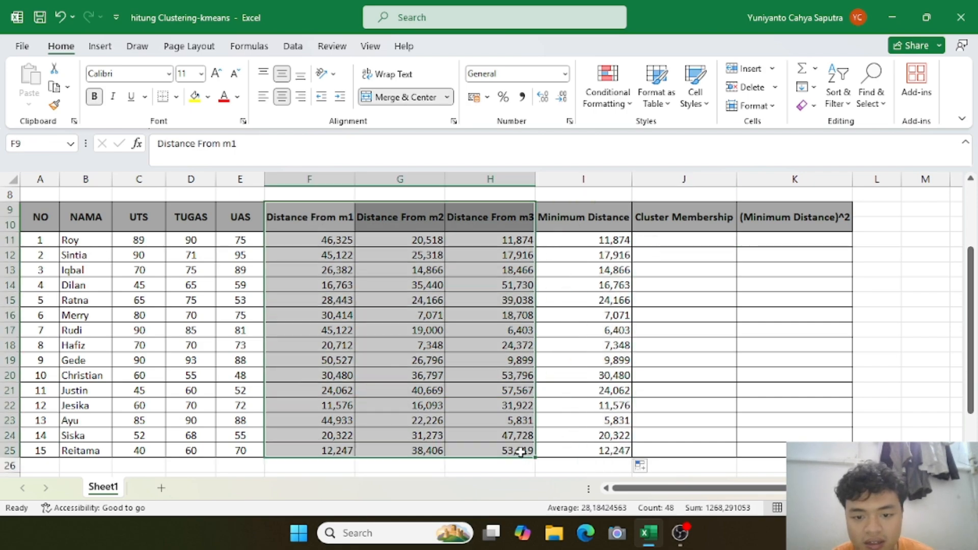
{"action": "left_click", "coordinate": [613, 244]}
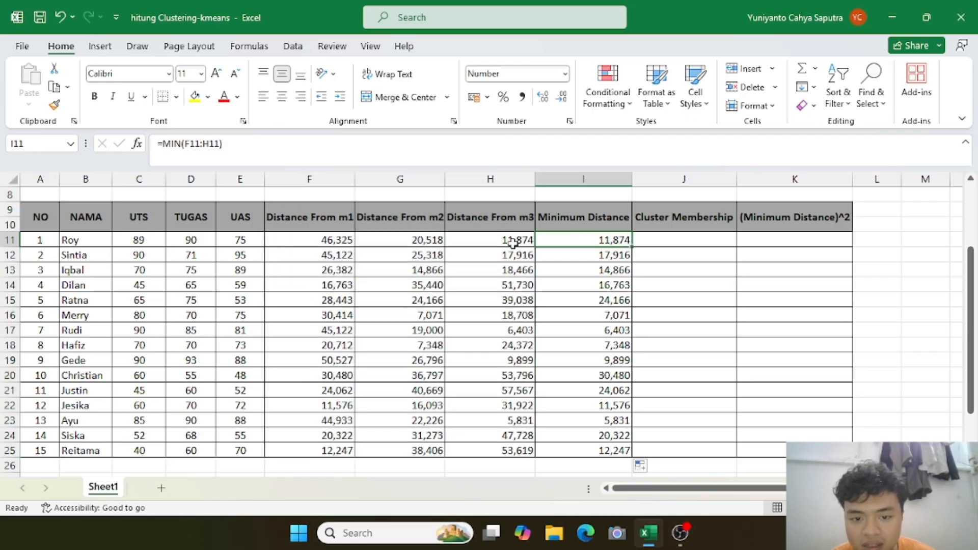
{"action": "left_click", "coordinate": [656, 239]}
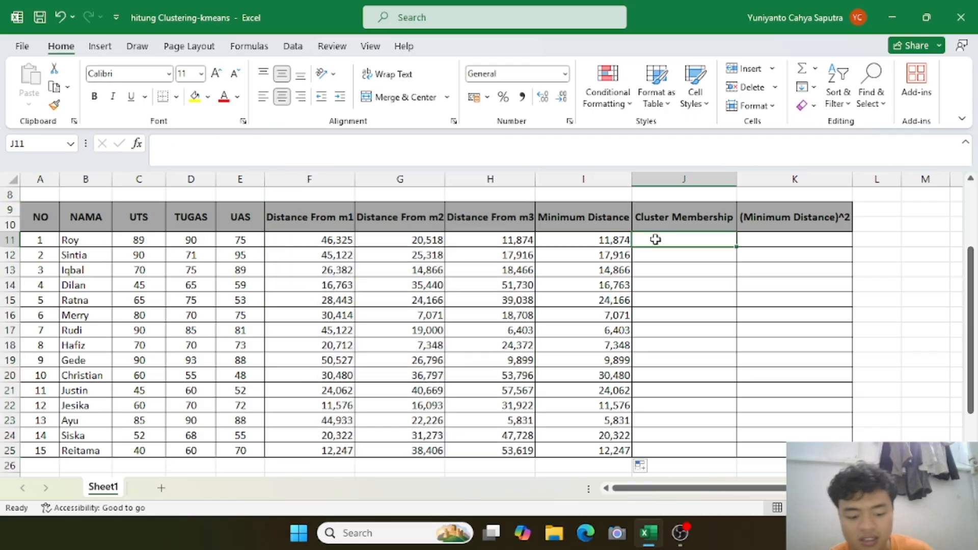
{"action": "type", "text": "C"}
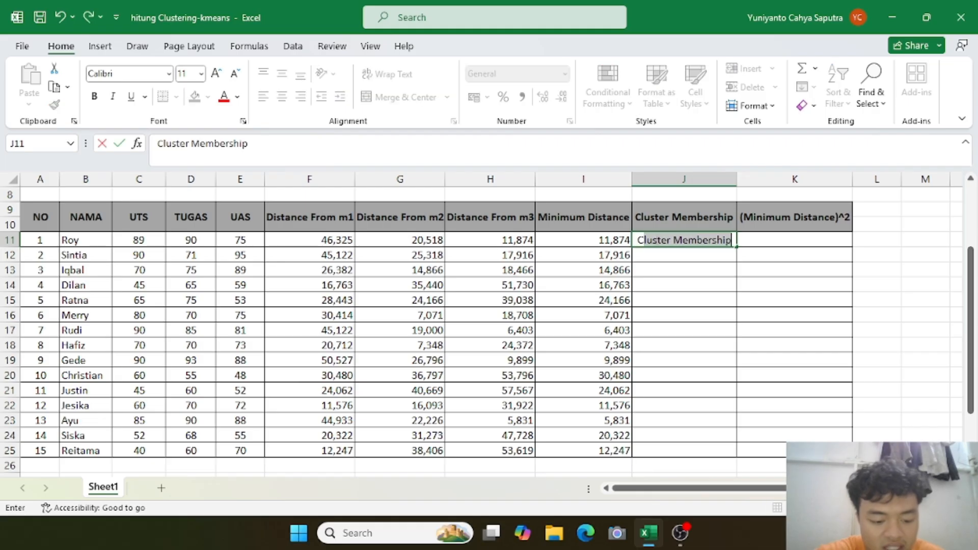
{"action": "type", "text": "3"}
{"action": "key", "text": "Return"}
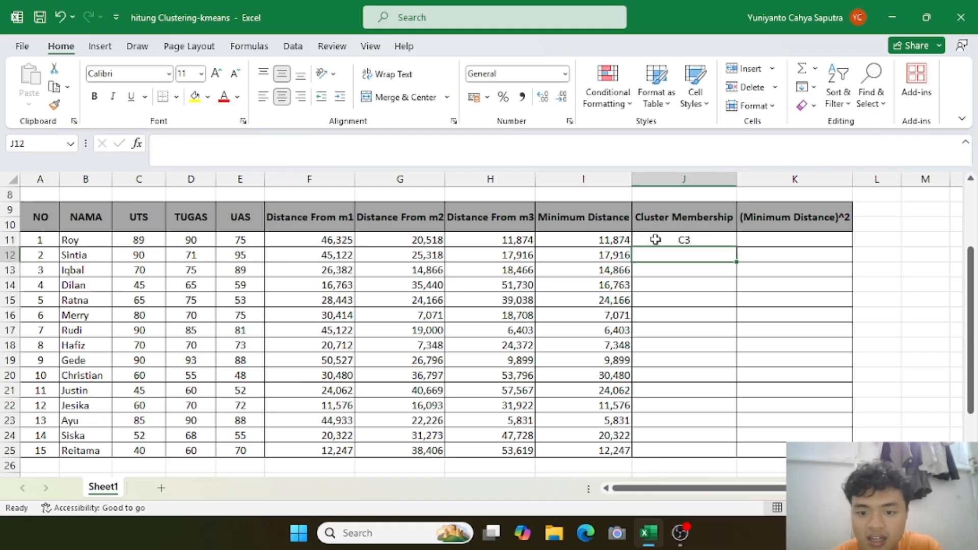
{"action": "type", "text": "C3"}
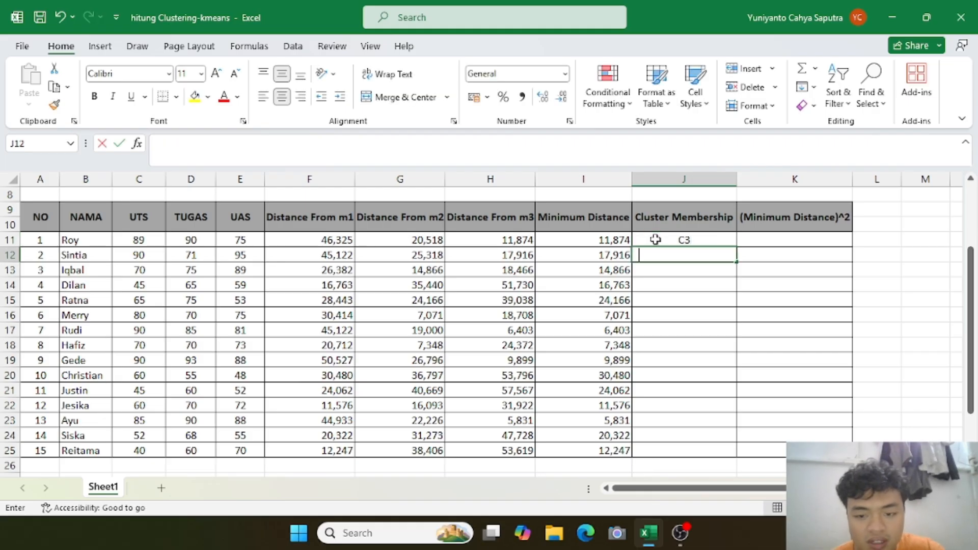
{"action": "key", "text": "Return"}
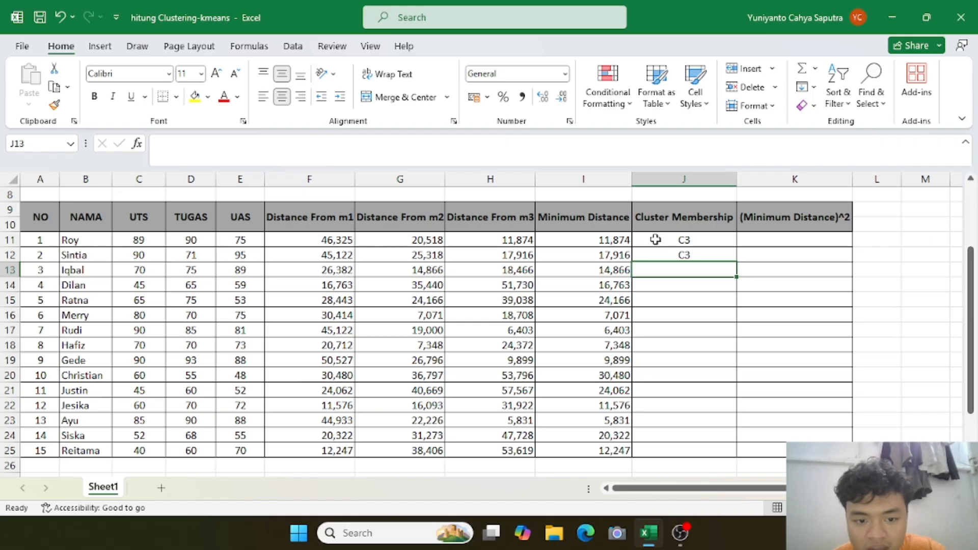
Enter the cluster memberships C2, C1, C2, C2 and C3 in J13 through J17
{"action": "type", "text": "C2"}
{"action": "key", "text": "Return"}
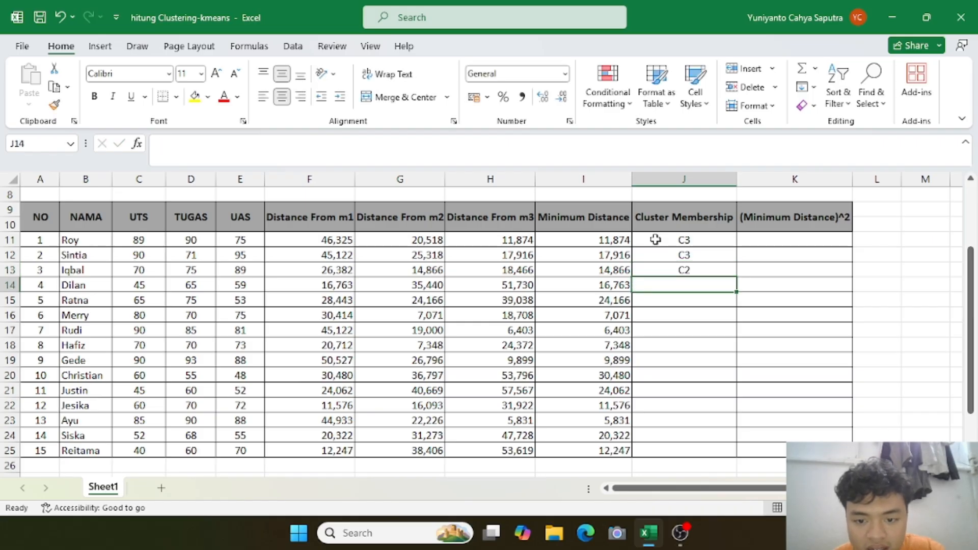
{"action": "type", "text": "C1"}
{"action": "key", "text": "Return"}
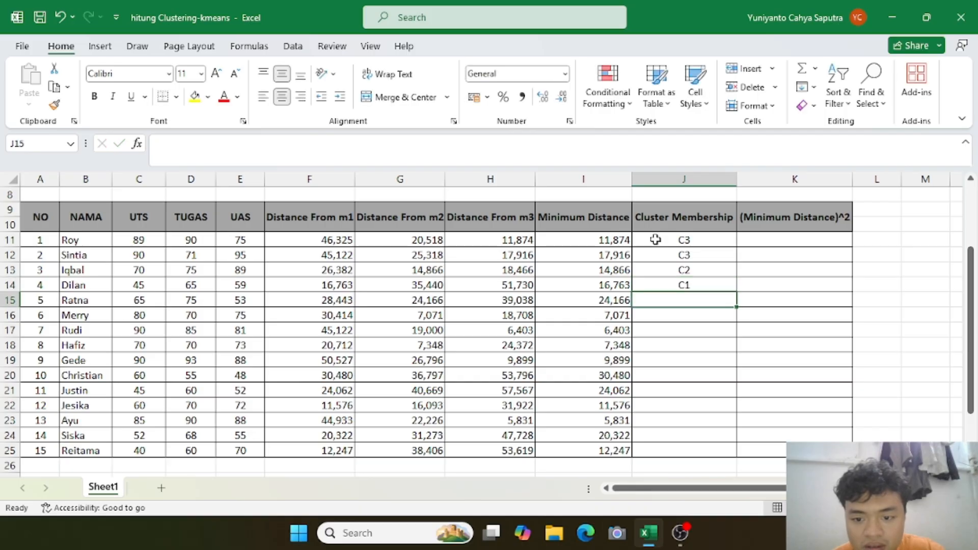
{"action": "type", "text": "C2"}
{"action": "key", "text": "Return"}
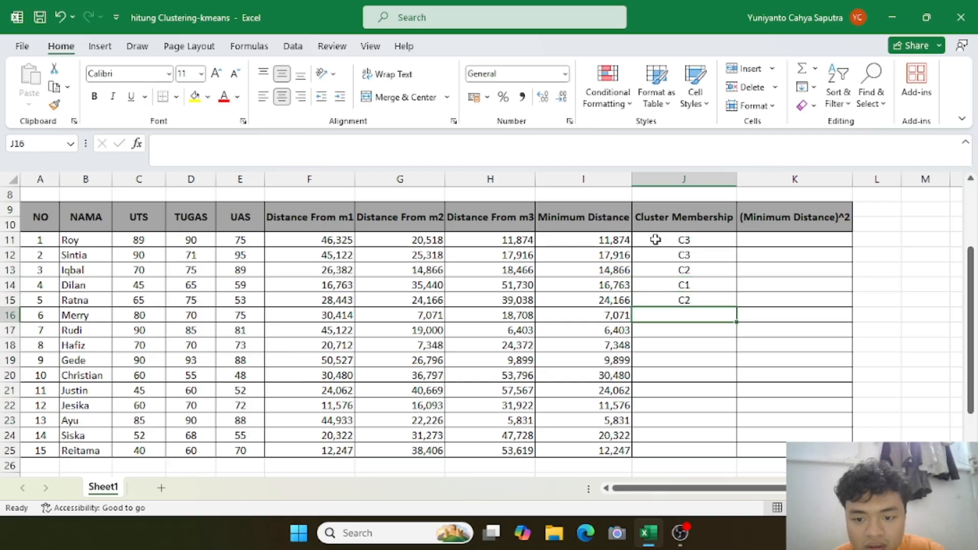
{"action": "type", "text": "C2"}
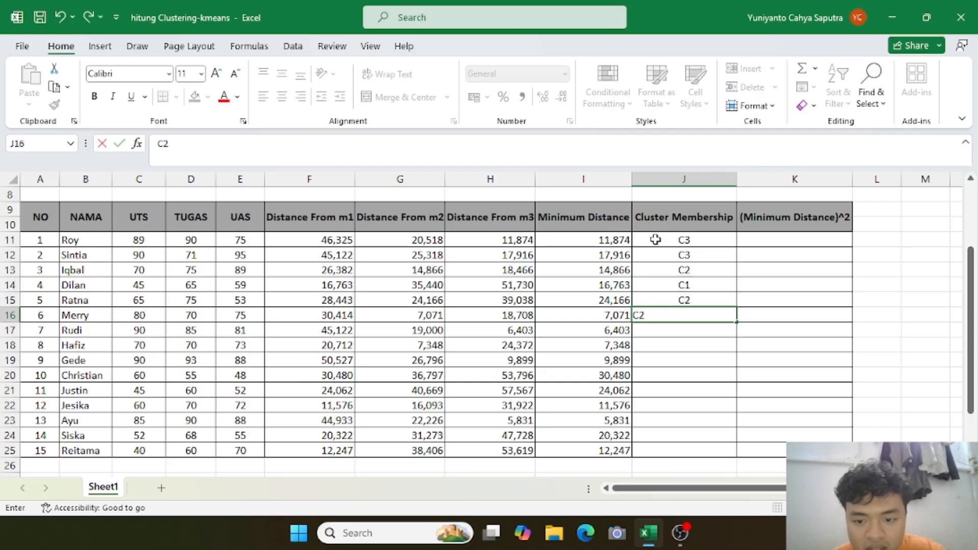
{"action": "key", "text": "Return"}
{"action": "type", "text": "C3"}
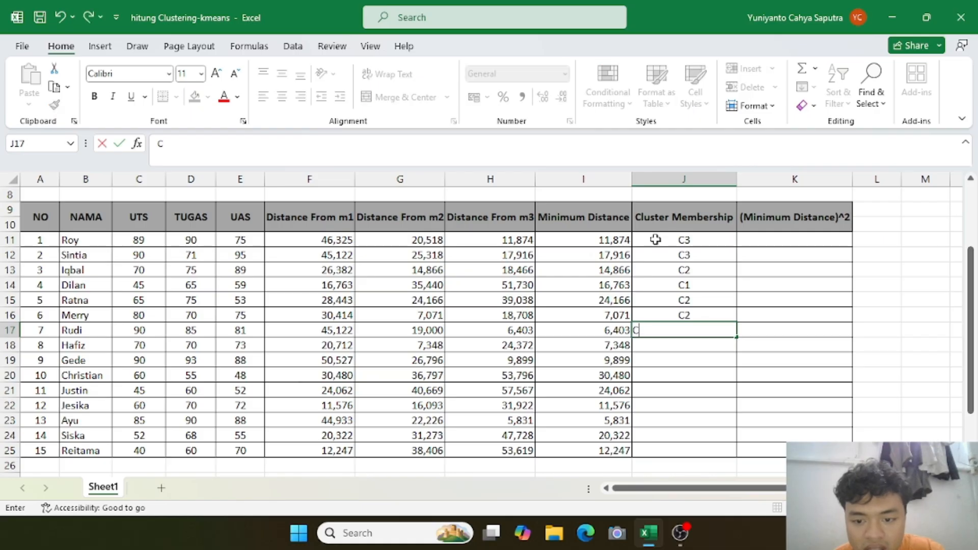
{"action": "key", "text": "Return"}
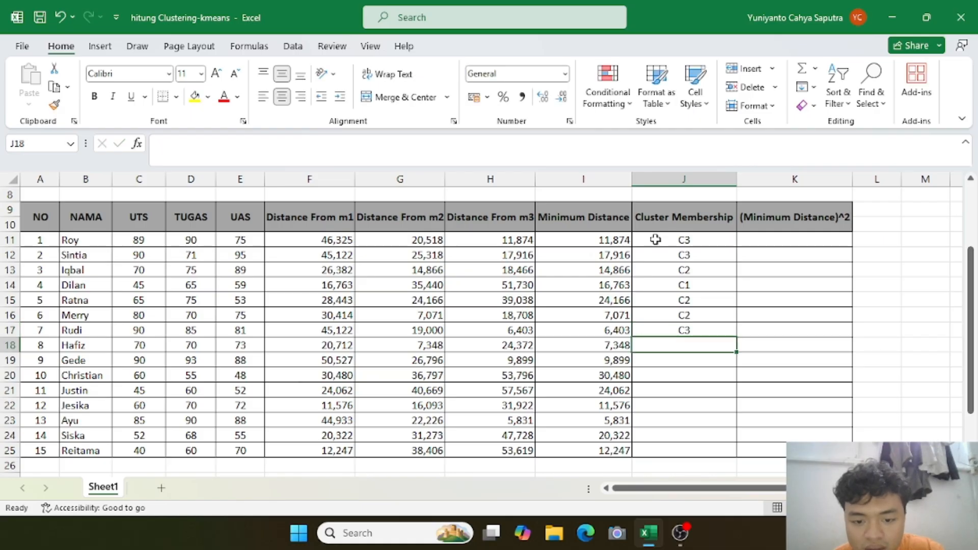
Enter the cluster memberships C2, C3, C1, C1 and C1 in J18 through J22
{"action": "type", "text": "C2"}
{"action": "key", "text": "Return"}
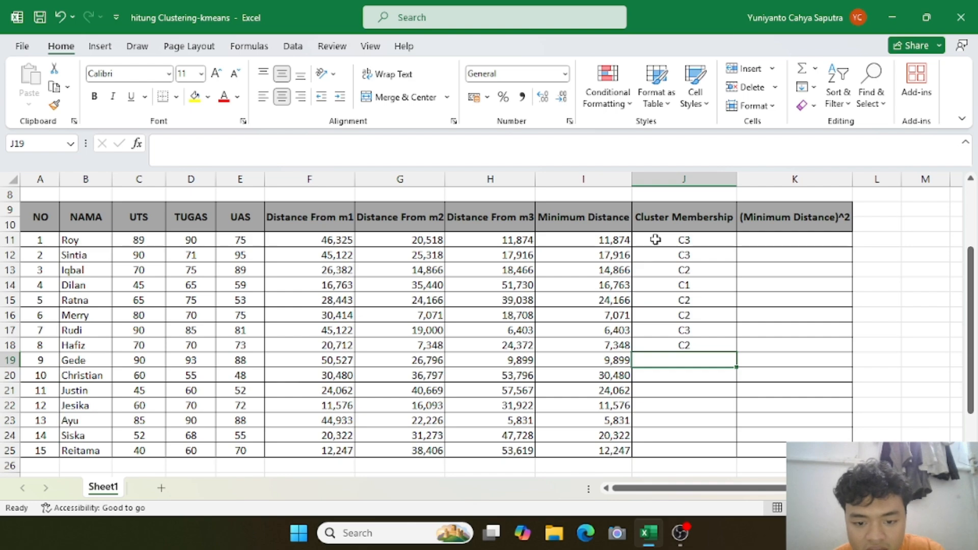
{"action": "type", "text": "C3"}
{"action": "key", "text": "Return"}
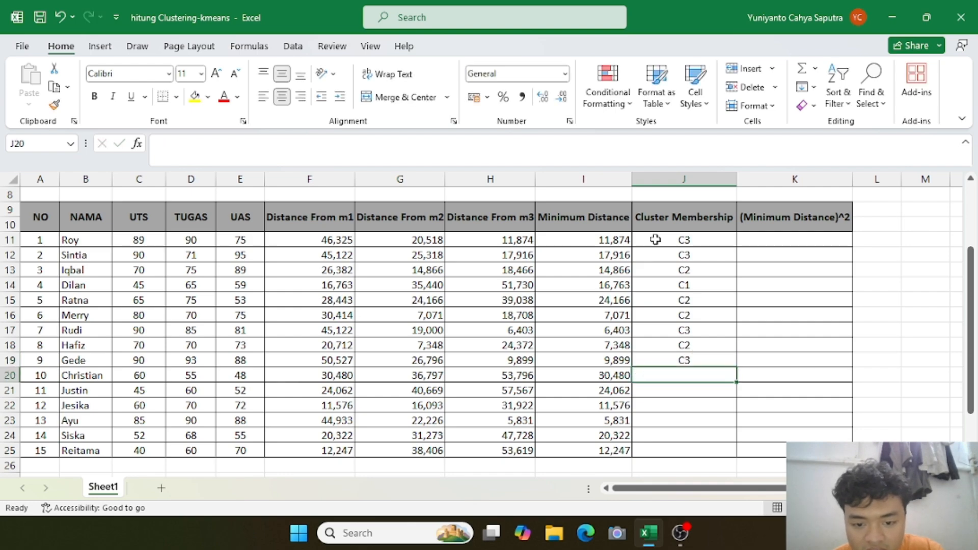
{"action": "type", "text": "C1"}
{"action": "key", "text": "Return"}
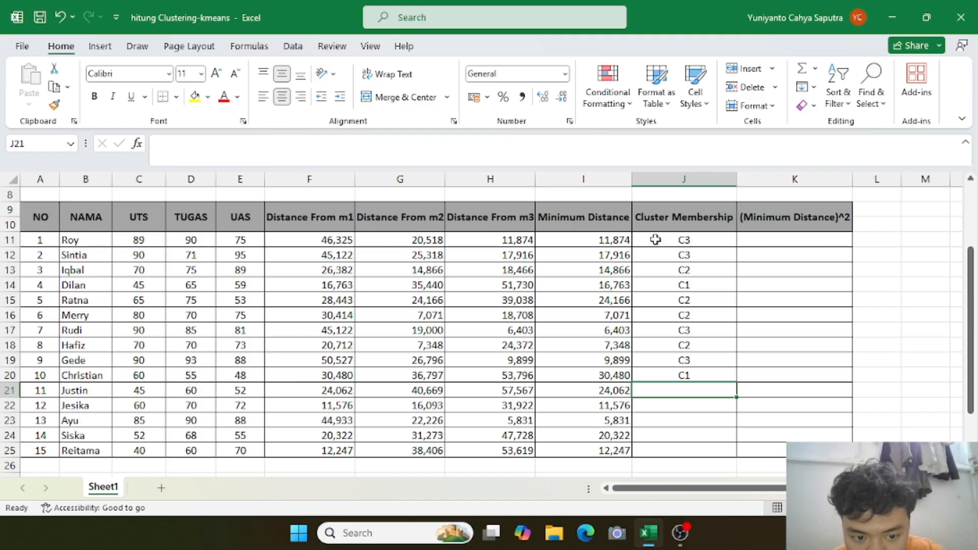
{"action": "type", "text": "C1"}
{"action": "key", "text": "Return"}
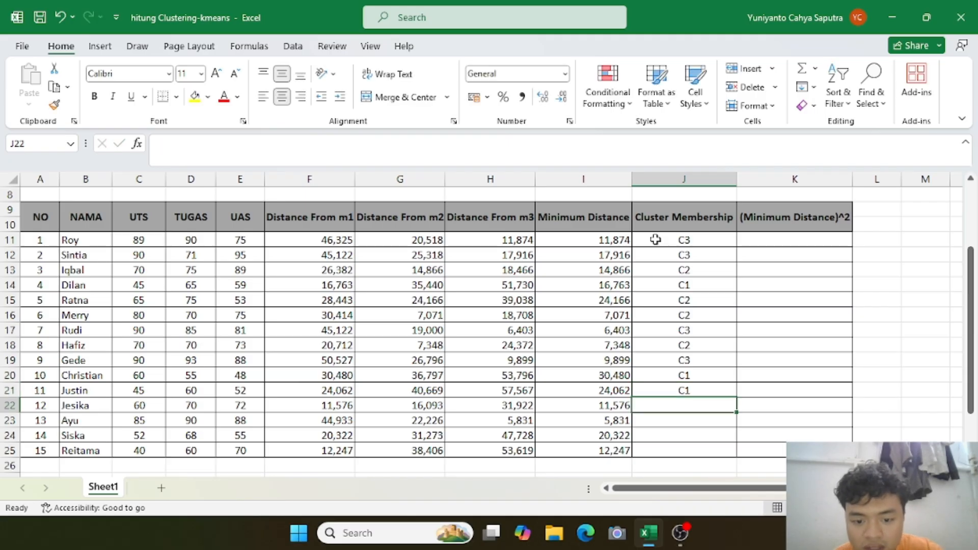
{"action": "type", "text": "C1"}
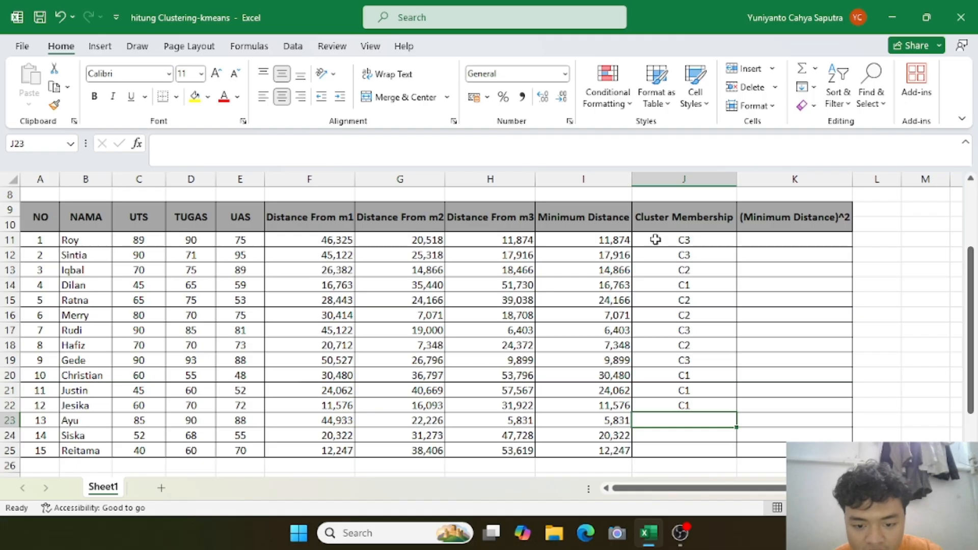
Enter the cluster memberships C3, C1 and C1 in J23 through J25
{"action": "type", "text": "C3"}
{"action": "key", "text": "Return"}
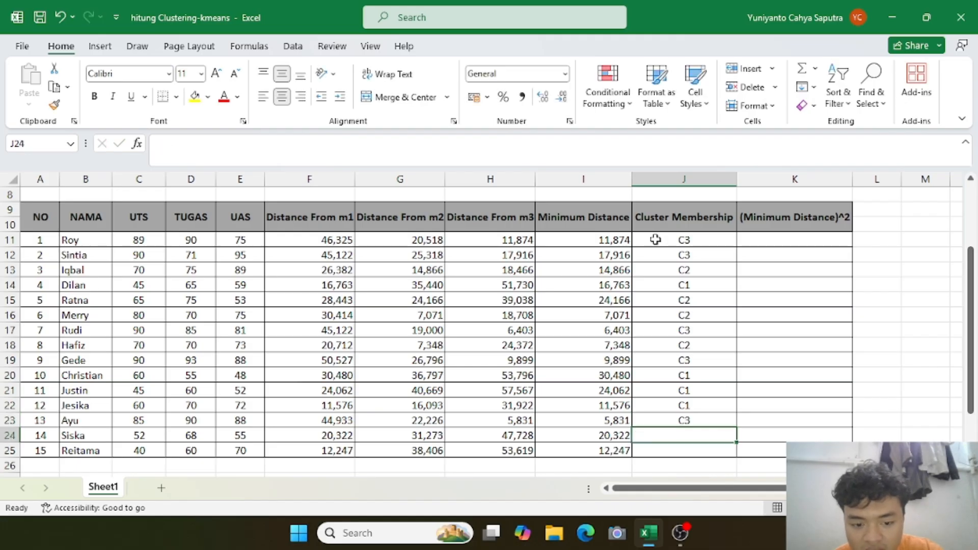
{"action": "type", "text": "C1"}
{"action": "key", "text": "Return"}
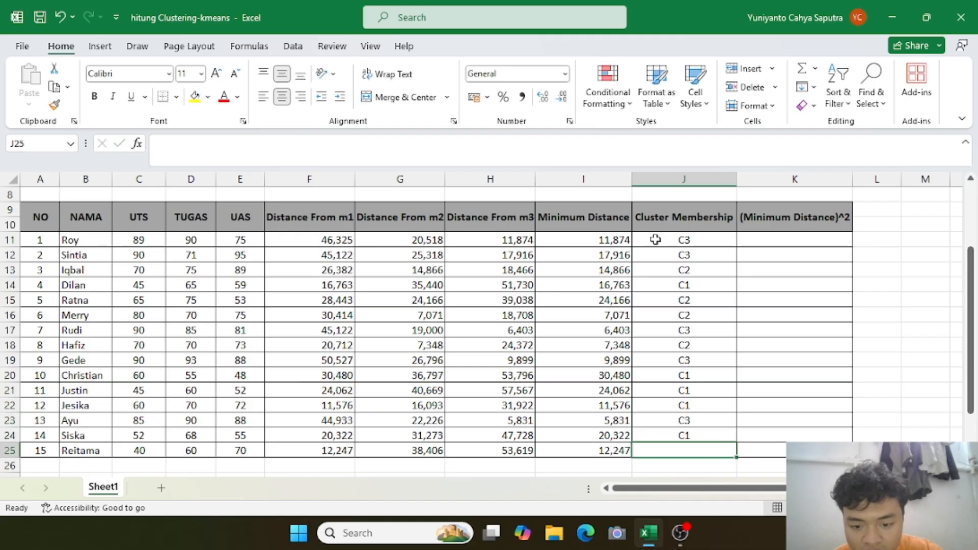
{"action": "type", "text": "C1"}
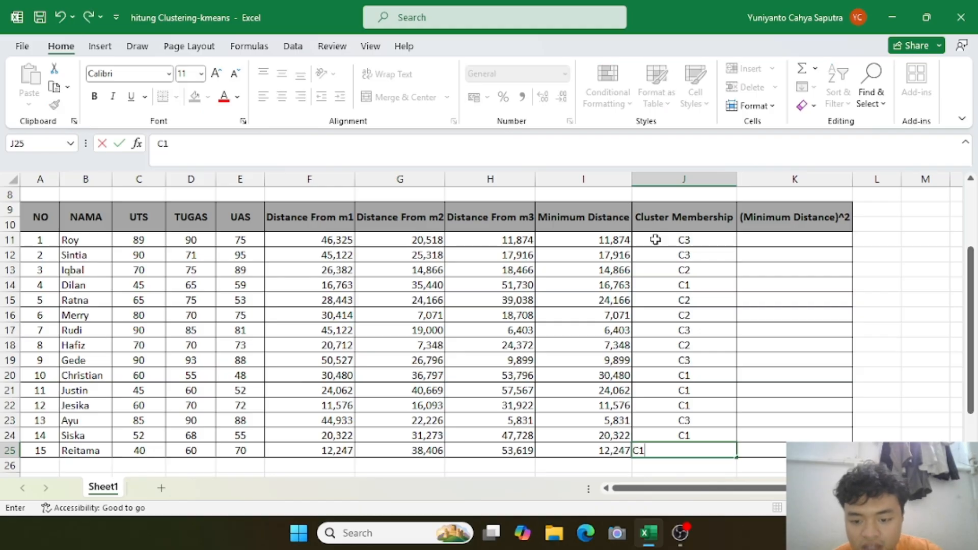
Square the minimum distance in K11 with =I11^2 and fill the formula down through K25
{"action": "left_click", "coordinate": [778, 240]}
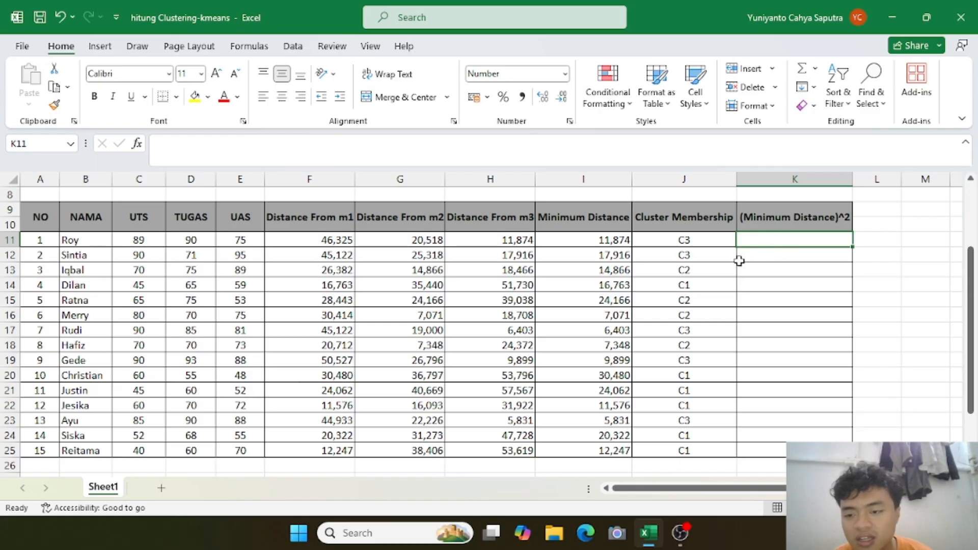
{"action": "type", "text": "="}
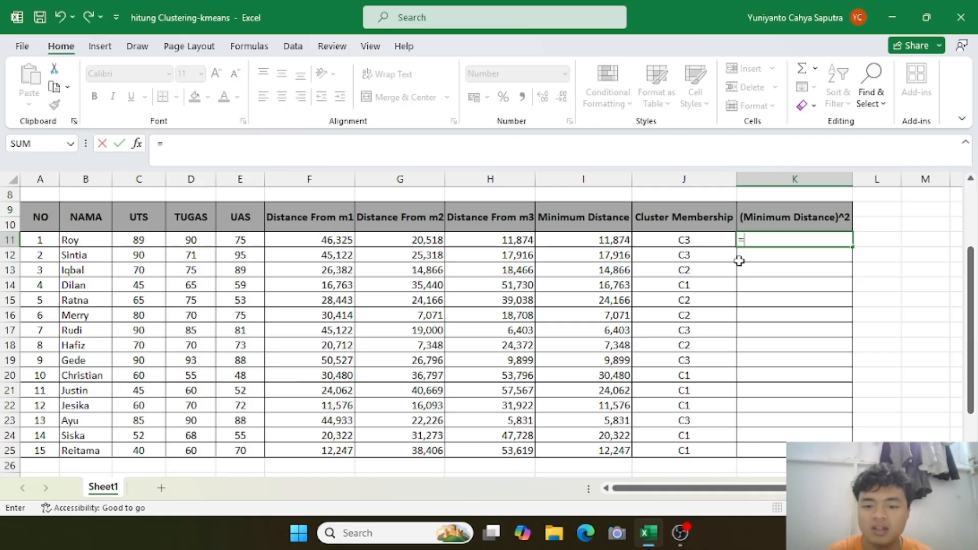
{"action": "key", "text": "Left"}
{"action": "key", "text": "Left"}
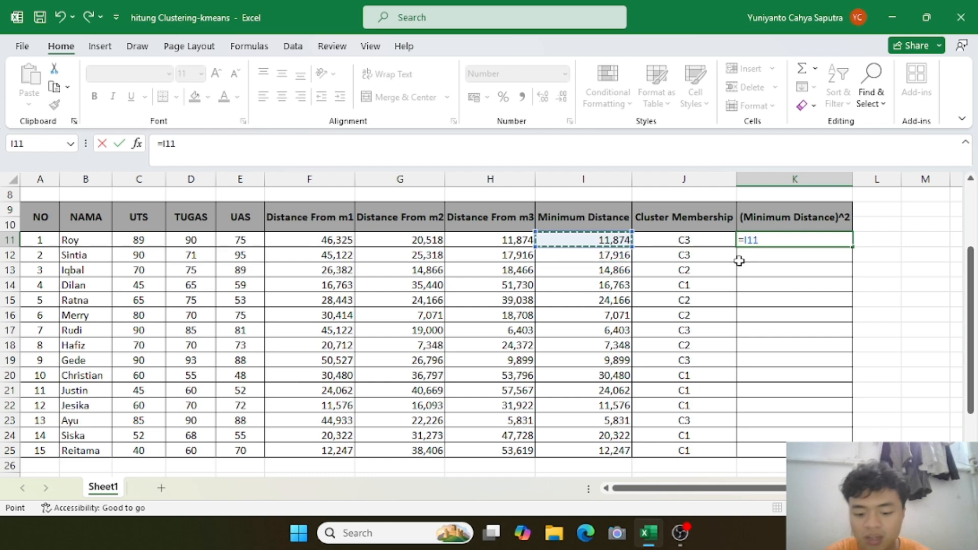
{"action": "type", "text": "^"}
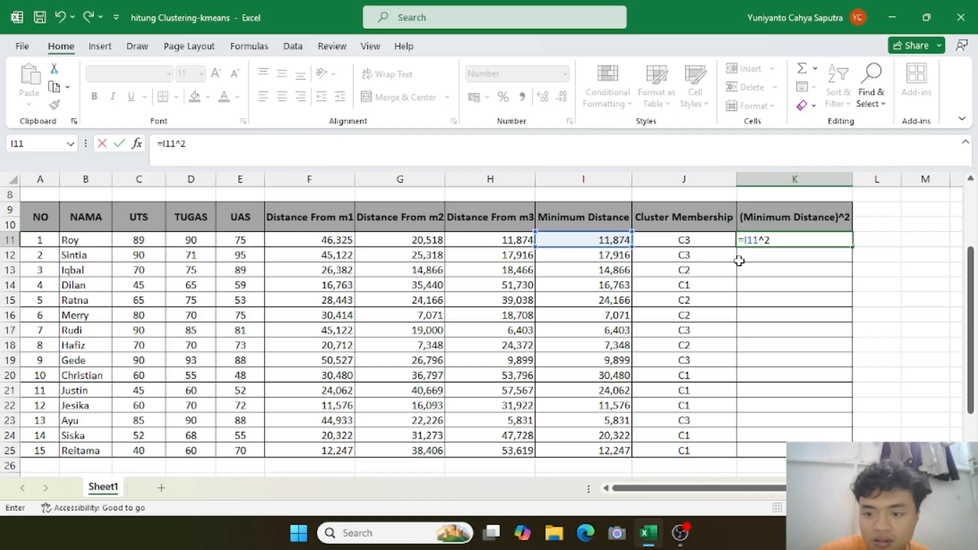
{"action": "type", "text": "2"}
{"action": "key", "text": "Return"}
{"action": "left_click", "coordinate": [817, 240]}
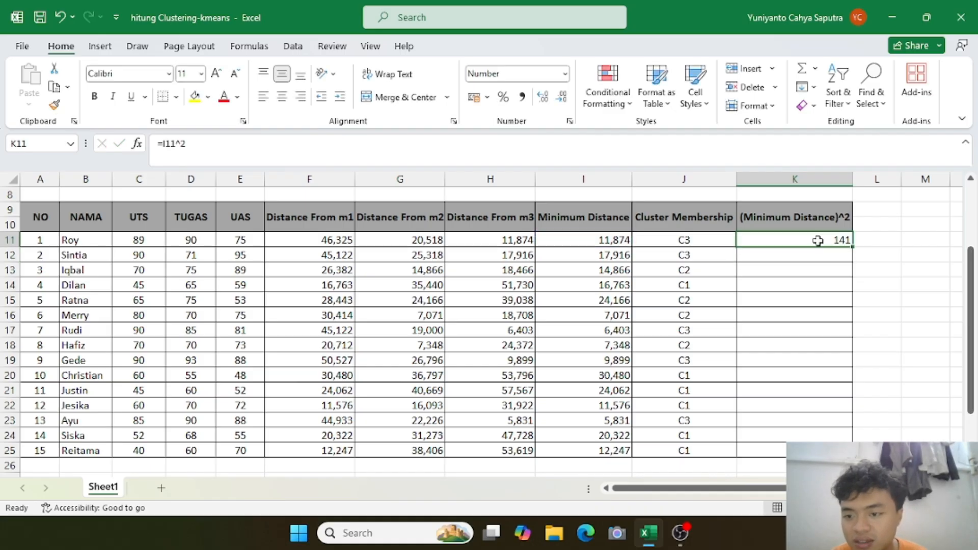
{"action": "double_click", "coordinate": [855, 248]}
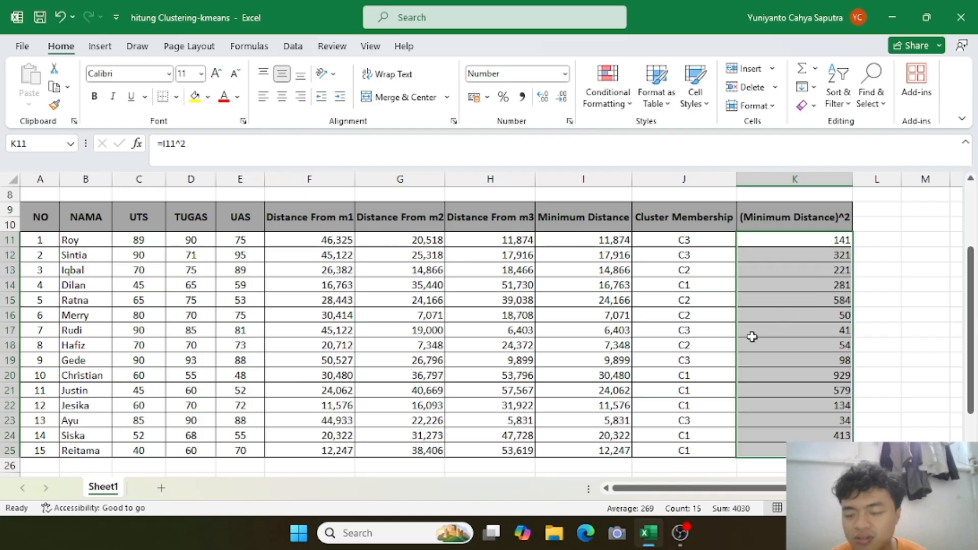
Look over the completed distance table, the initial centroids above it and the SSE section below it
{"action": "scroll", "coordinate": [751, 333], "scroll_direction": "down", "scroll_amount": 3}
{"action": "scroll", "coordinate": [753, 340], "scroll_direction": "up", "scroll_amount": 2}
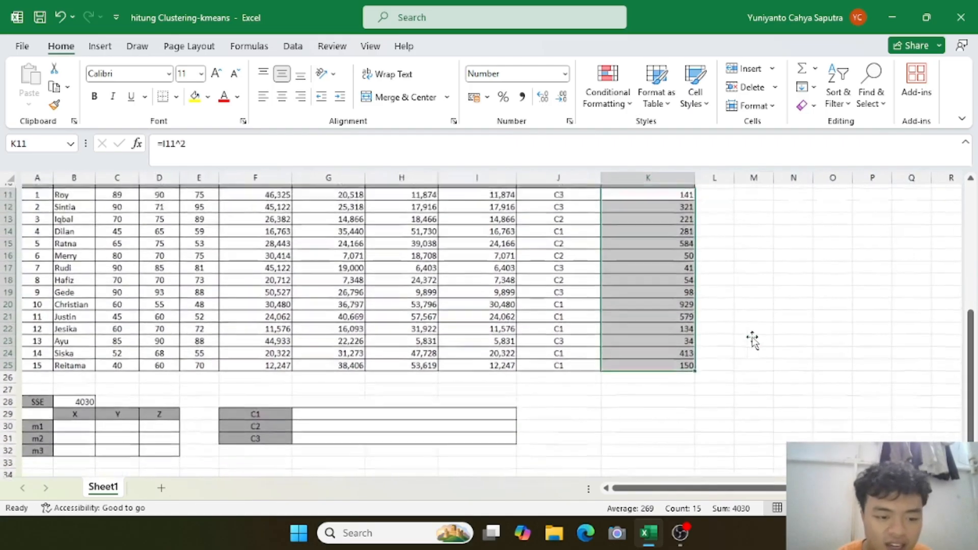
{"action": "scroll", "coordinate": [752, 340], "scroll_direction": "up", "scroll_amount": 2}
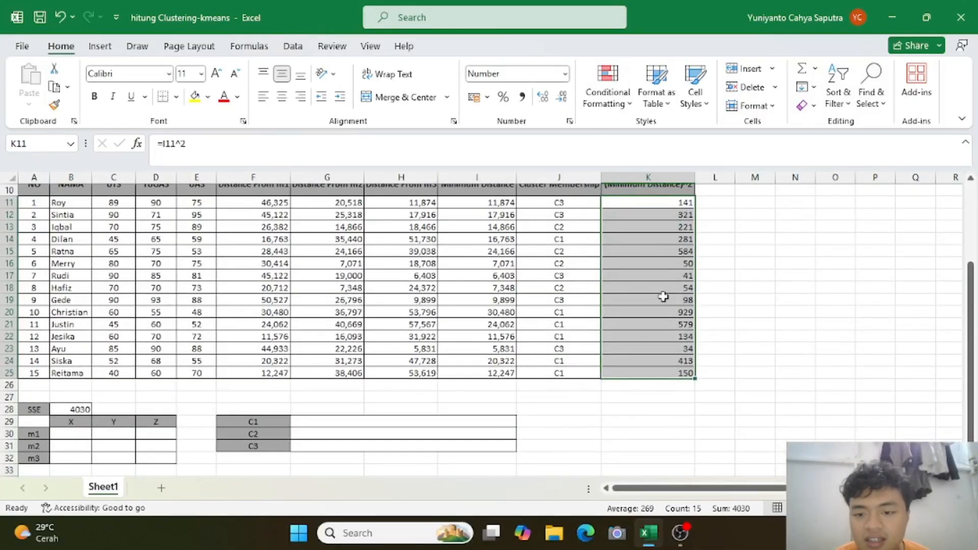
{"action": "scroll", "coordinate": [536, 312], "scroll_direction": "up", "scroll_amount": 3}
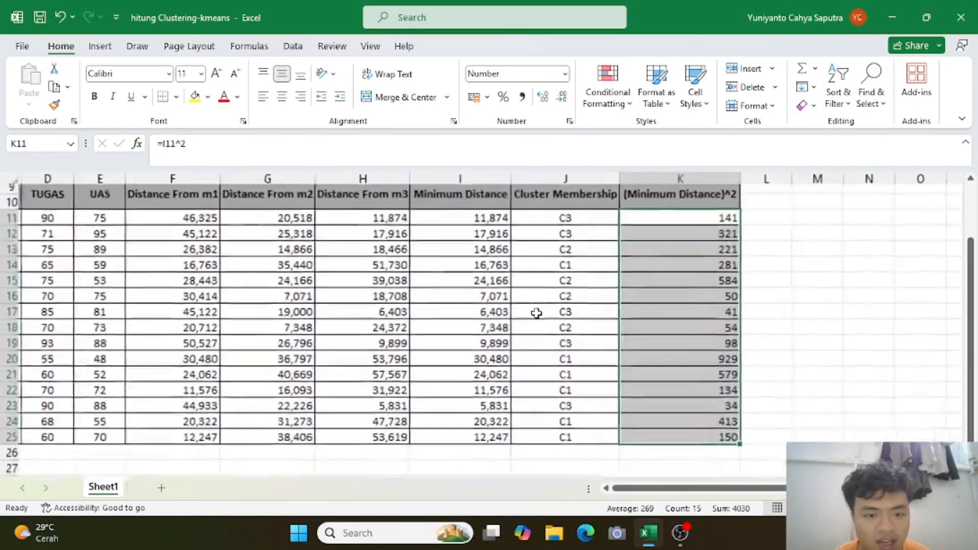
{"action": "scroll", "coordinate": [536, 313], "scroll_direction": "down", "scroll_amount": 3}
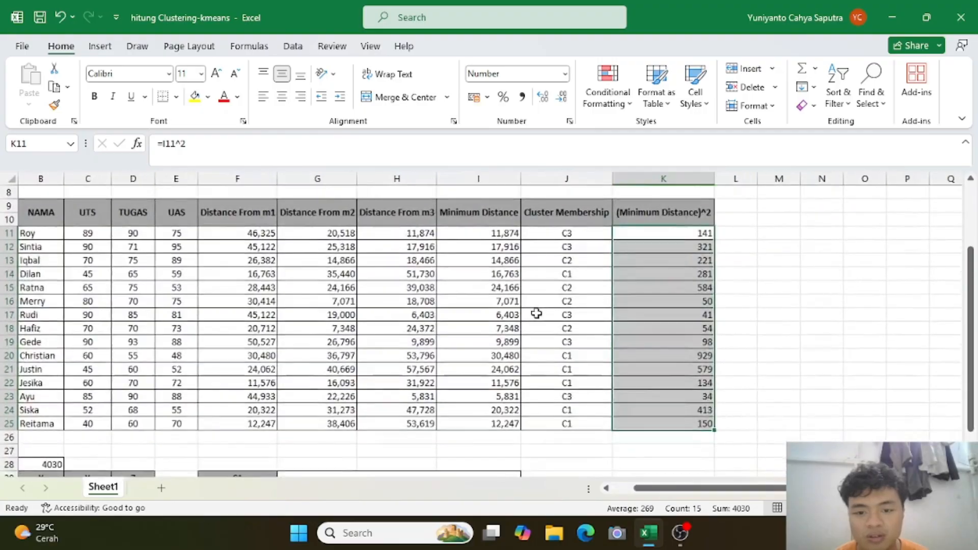
{"action": "scroll", "coordinate": [536, 312], "scroll_direction": "up", "scroll_amount": 2}
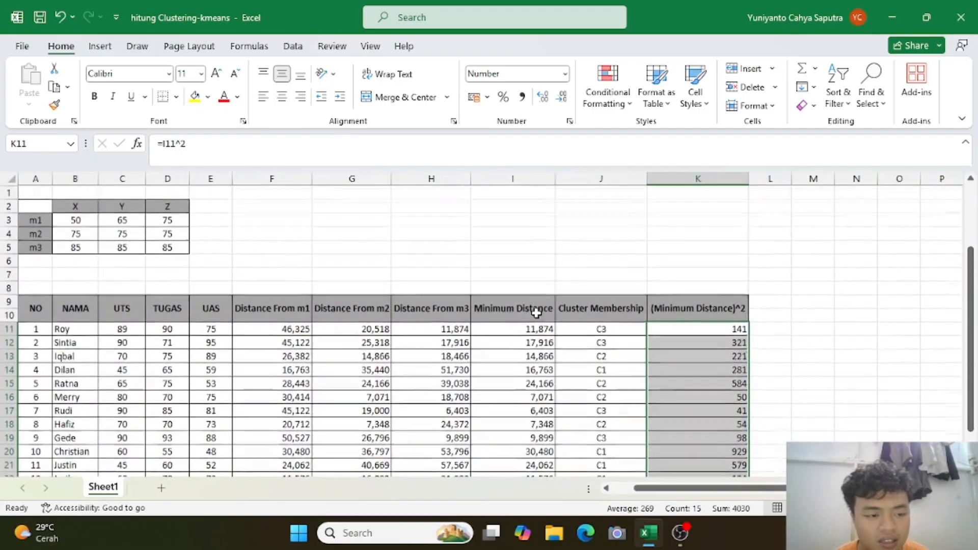
{"action": "scroll", "coordinate": [536, 313], "scroll_direction": "down", "scroll_amount": 2}
{"action": "scroll", "coordinate": [536, 313], "scroll_direction": "down", "scroll_amount": 3}
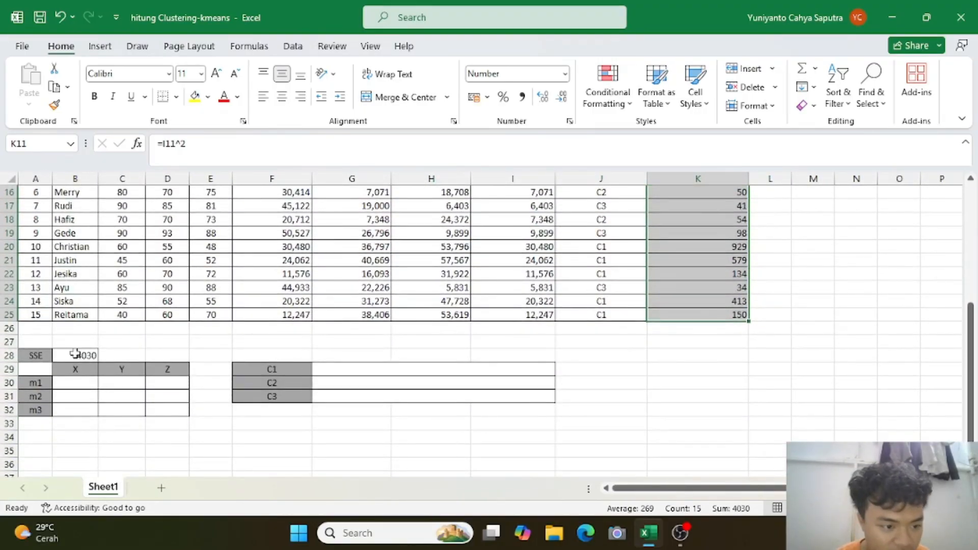
Clear the SSE cell B28 and try to re-enter its formula as a SUM of the squared minimum distances
{"action": "left_click", "coordinate": [76, 354]}
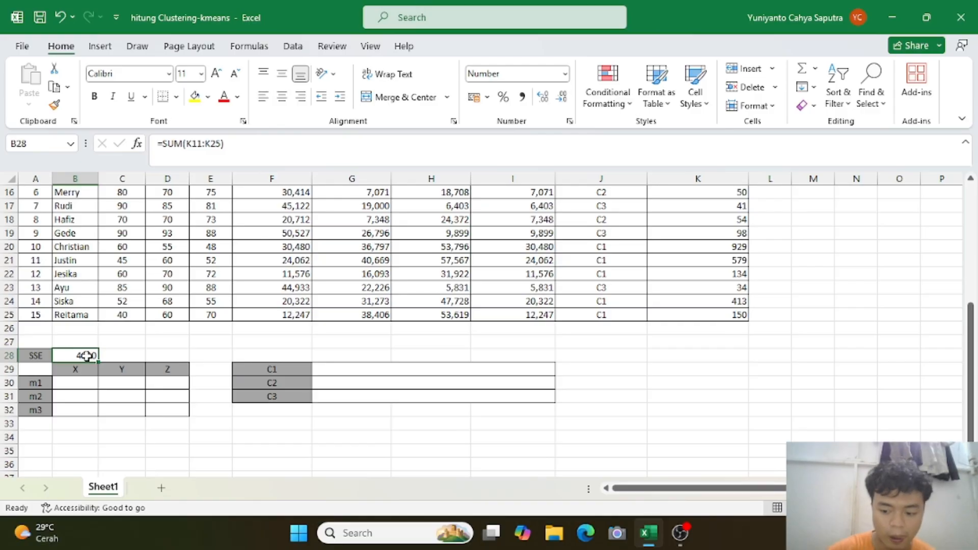
{"action": "key", "text": "BackSpace"}
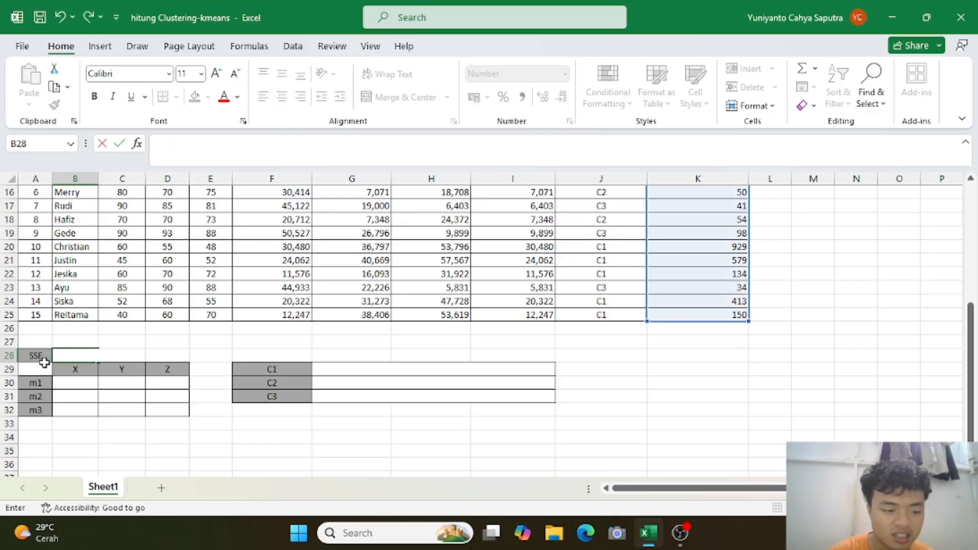
{"action": "type", "text": "="}
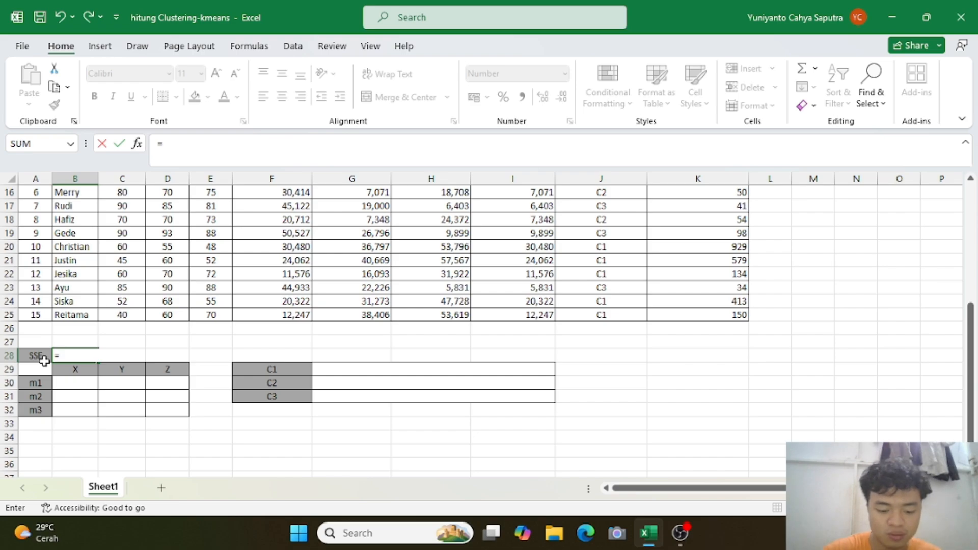
{"action": "type", "text": "SUM"}
{"action": "scroll", "coordinate": [491, 333], "scroll_direction": "up", "scroll_amount": 1}
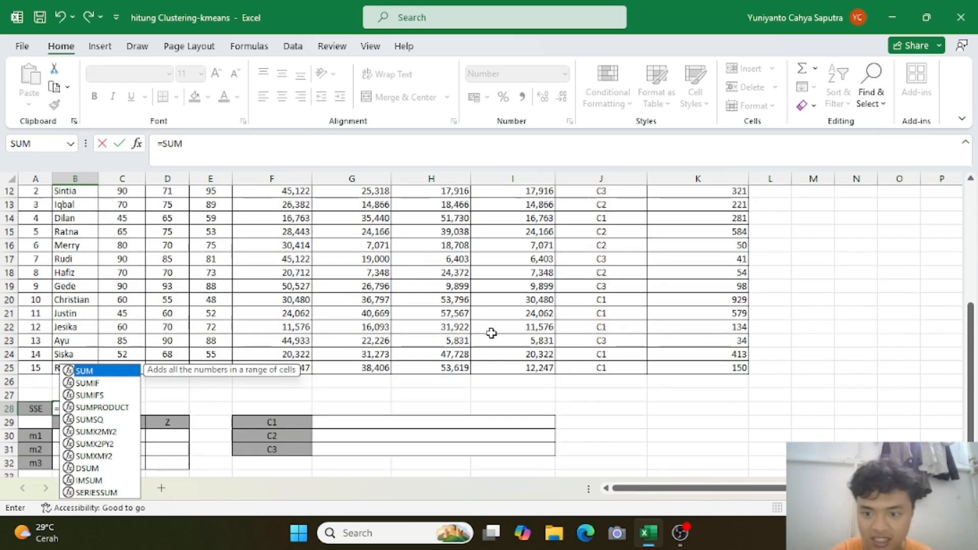
{"action": "scroll", "coordinate": [721, 295], "scroll_direction": "up", "scroll_amount": 3}
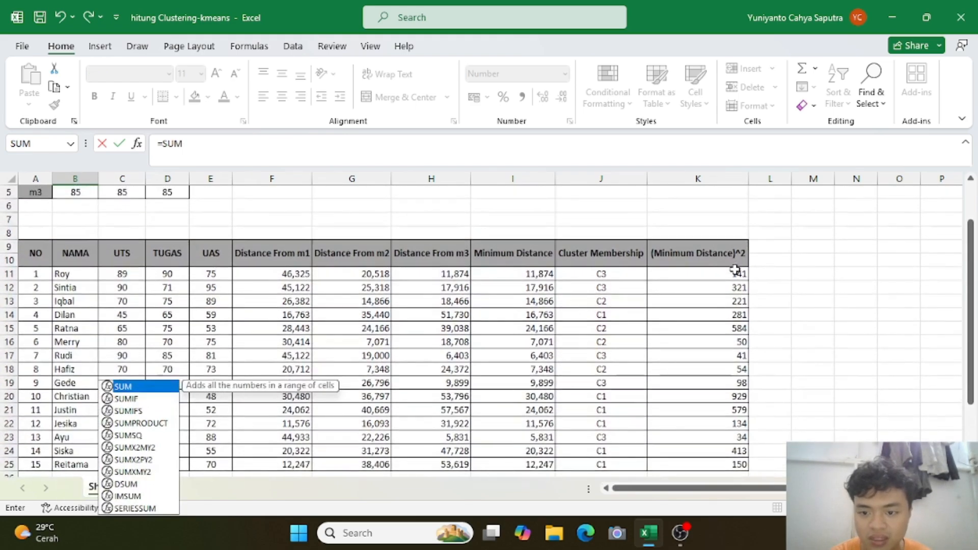
{"action": "left_click", "coordinate": [735, 271]}
{"action": "key", "text": "ctrl+shift+Down"}
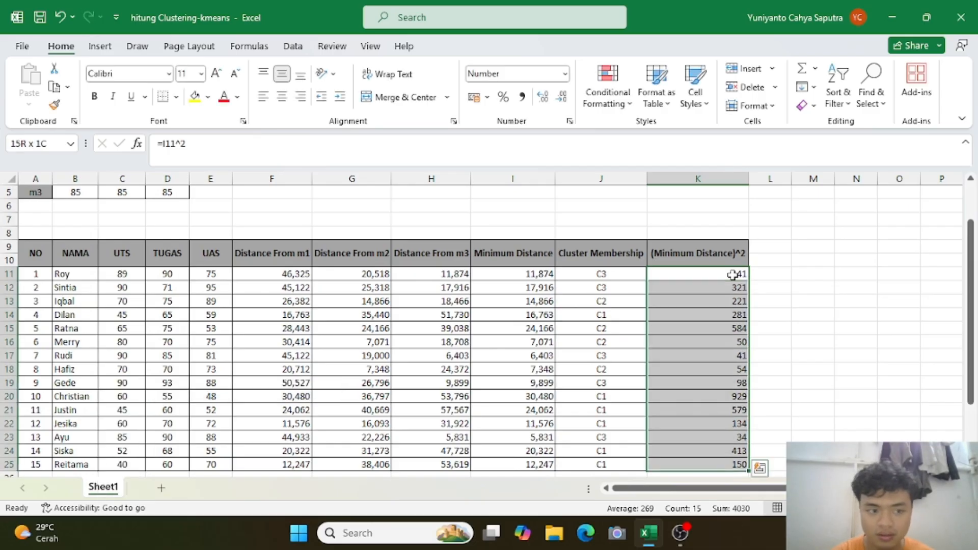
Complete the SSE formula in B28 as =SUM(K11:K25)
{"action": "scroll", "coordinate": [380, 304], "scroll_direction": "down", "scroll_amount": 3}
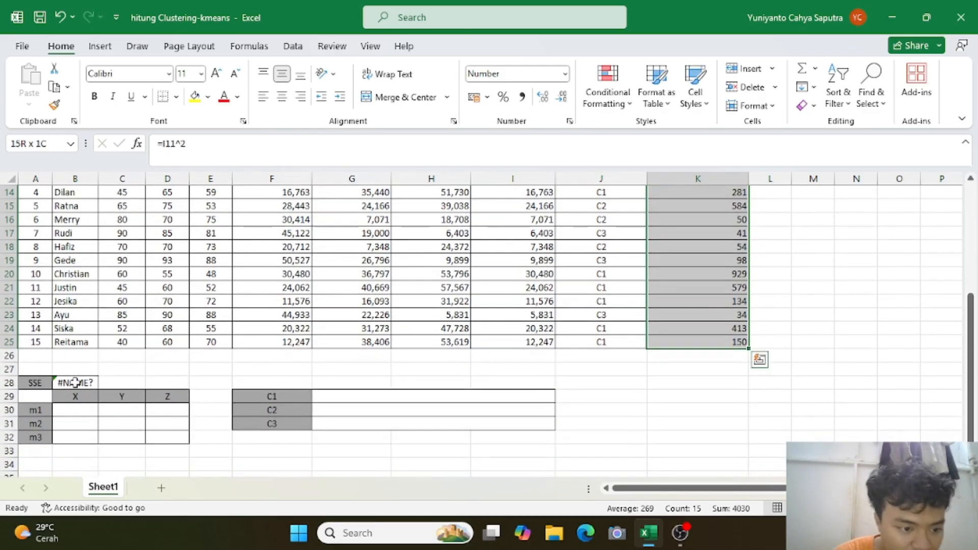
{"action": "left_click", "coordinate": [75, 382]}
{"action": "left_click", "coordinate": [209, 141]}
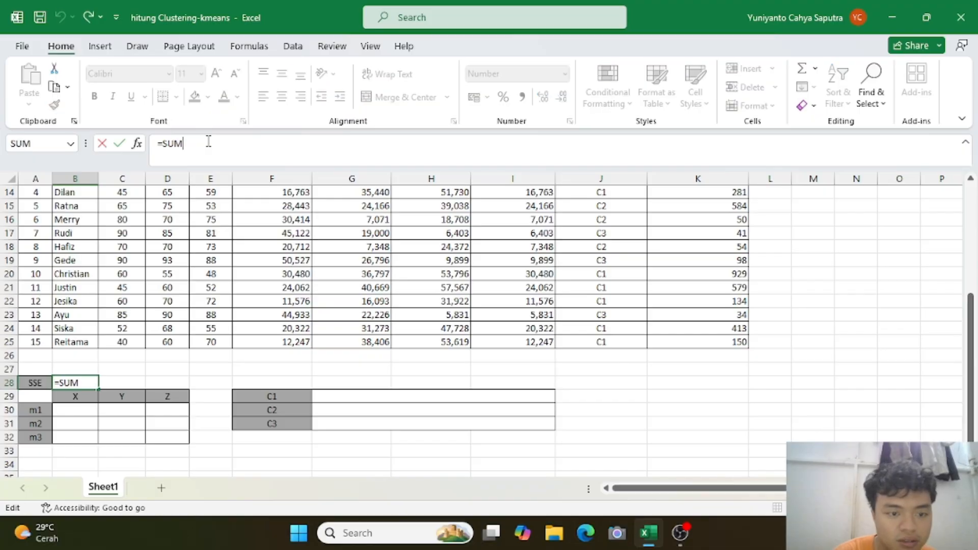
{"action": "type", "text": "("}
{"action": "scroll", "coordinate": [709, 286], "scroll_direction": "up", "scroll_amount": 3}
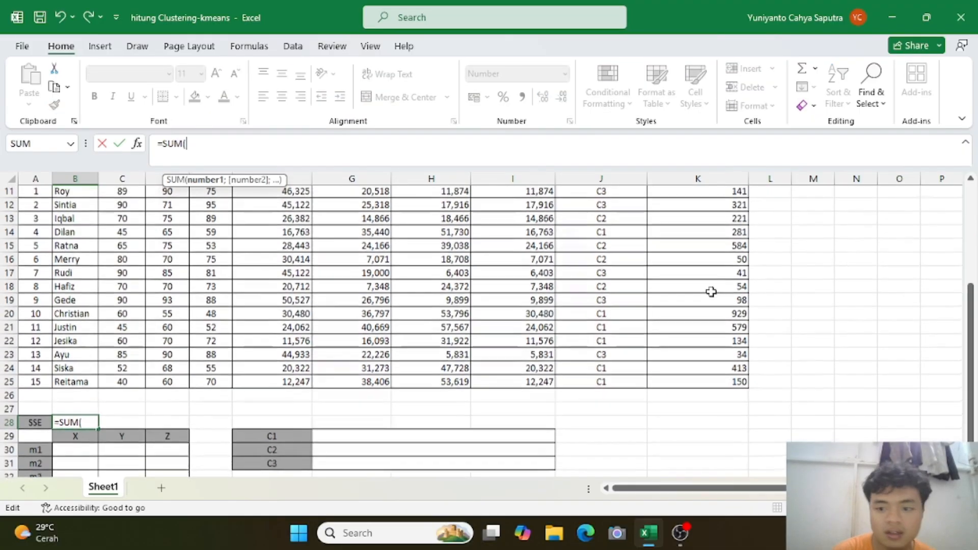
{"action": "left_click", "coordinate": [723, 260]}
{"action": "key", "text": "ctrl+shift+Down"}
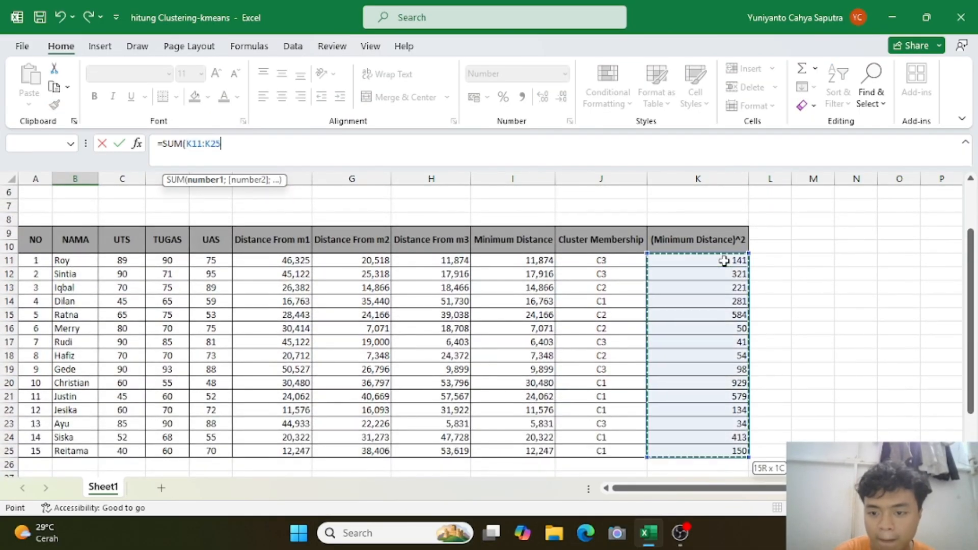
{"action": "key", "text": "Return"}
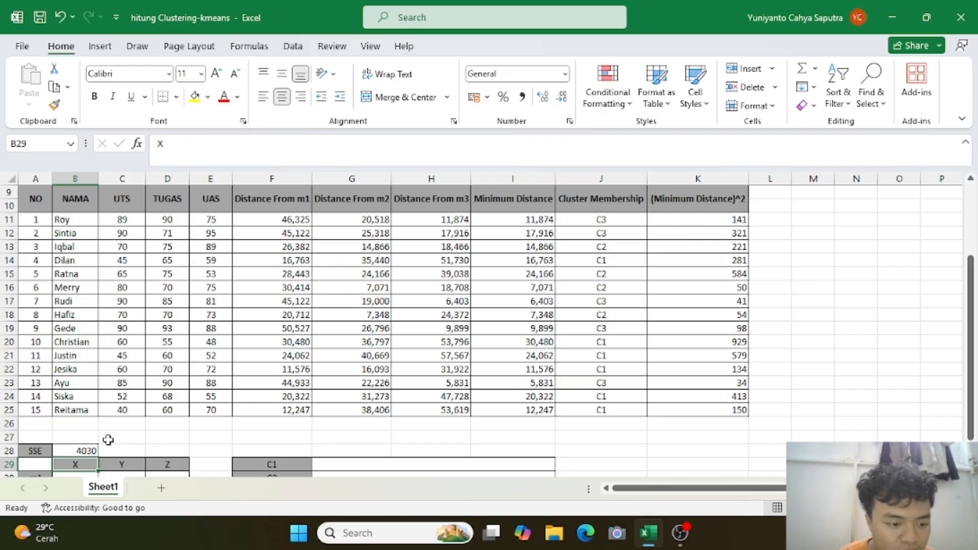
Examine the cluster membership column and the empty C1 to C3 rows below the table to identify the students in C1
{"action": "scroll", "coordinate": [108, 438], "scroll_direction": "down", "scroll_amount": 3}
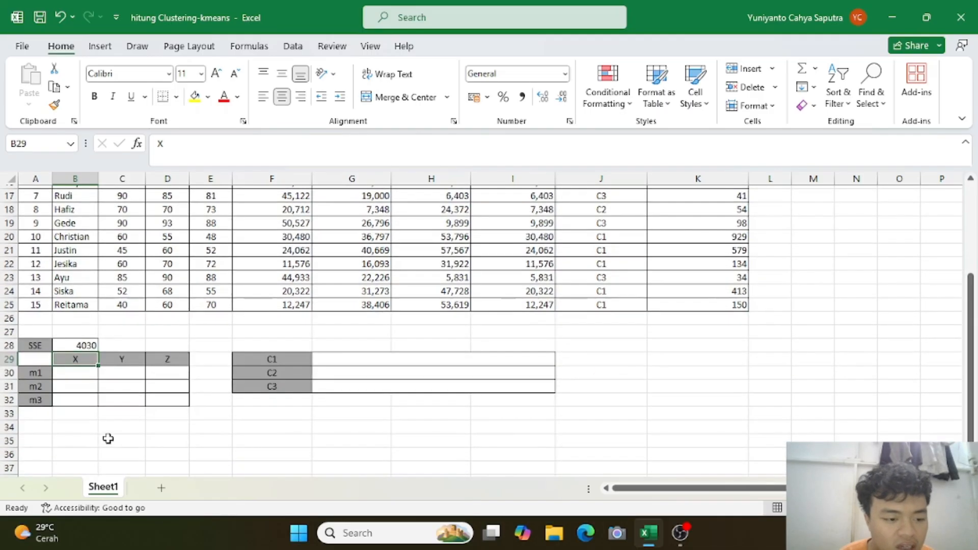
{"action": "scroll", "coordinate": [106, 437], "scroll_direction": "up", "scroll_amount": 1}
{"action": "scroll", "coordinate": [326, 329], "scroll_direction": "up", "scroll_amount": 3}
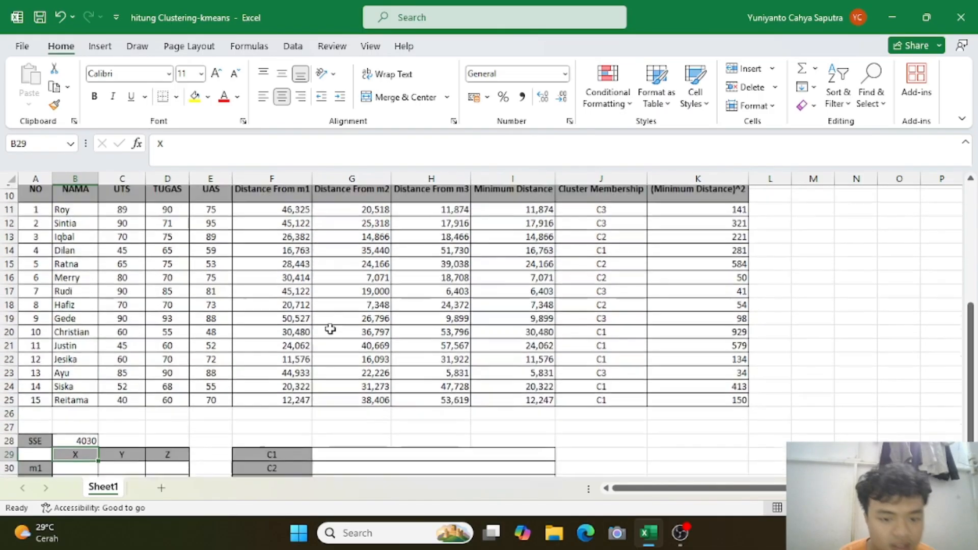
{"action": "scroll", "coordinate": [328, 329], "scroll_direction": "down", "scroll_amount": 3}
{"action": "scroll", "coordinate": [286, 342], "scroll_direction": "up", "scroll_amount": 2}
{"action": "scroll", "coordinate": [219, 367], "scroll_direction": "down", "scroll_amount": 2}
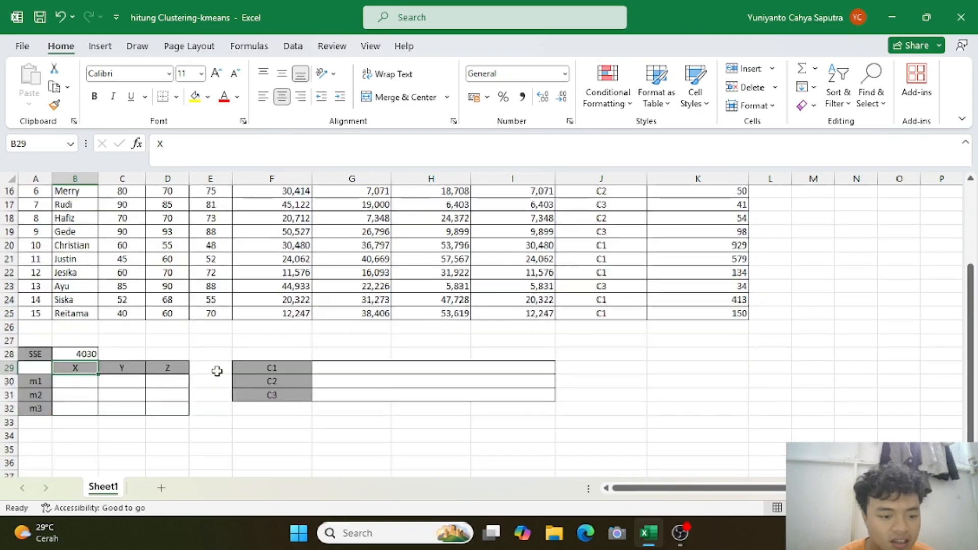
{"action": "scroll", "coordinate": [217, 371], "scroll_direction": "up", "scroll_amount": 1}
{"action": "left_click", "coordinate": [352, 382]}
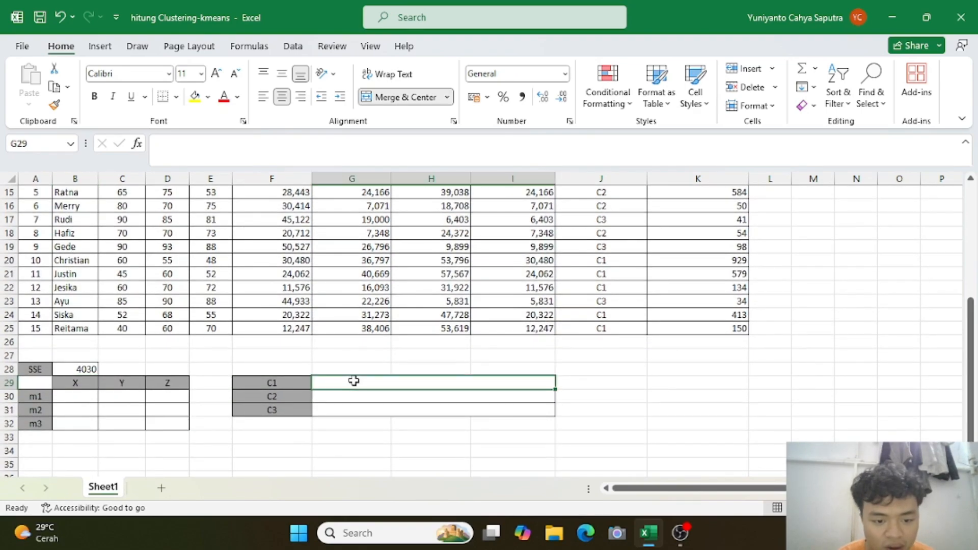
{"action": "scroll", "coordinate": [354, 381], "scroll_direction": "up", "scroll_amount": 1}
{"action": "scroll", "coordinate": [353, 380], "scroll_direction": "up", "scroll_amount": 1}
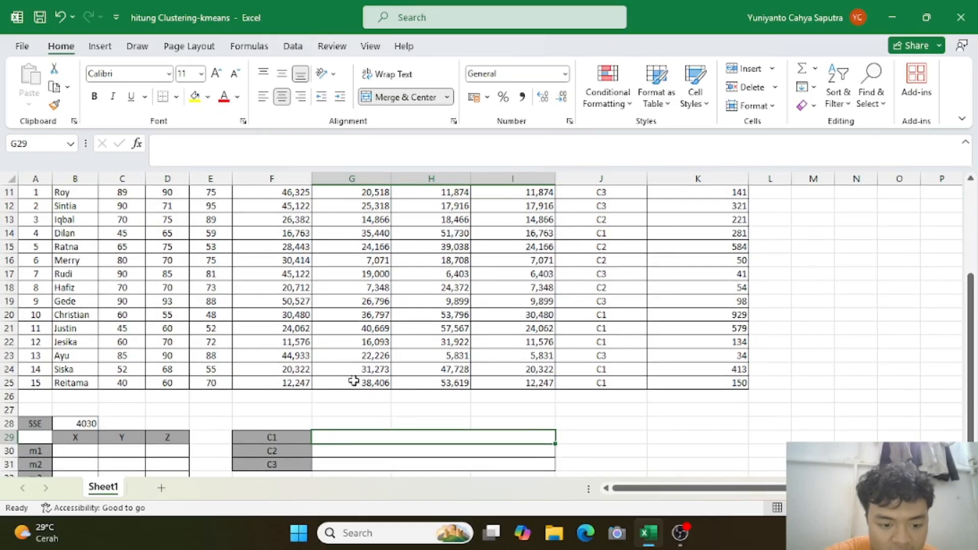
{"action": "scroll", "coordinate": [402, 299], "scroll_direction": "up", "scroll_amount": 1}
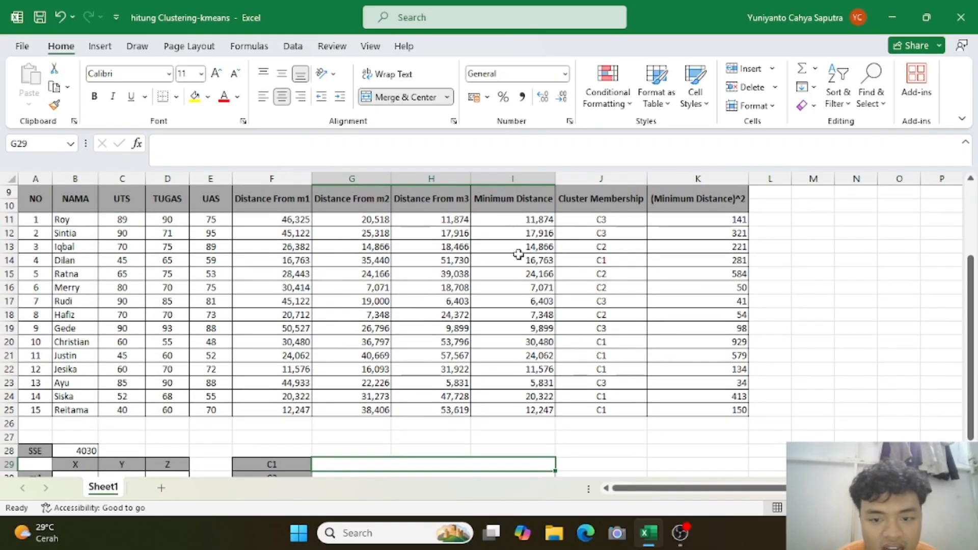
{"action": "left_click", "coordinate": [610, 261]}
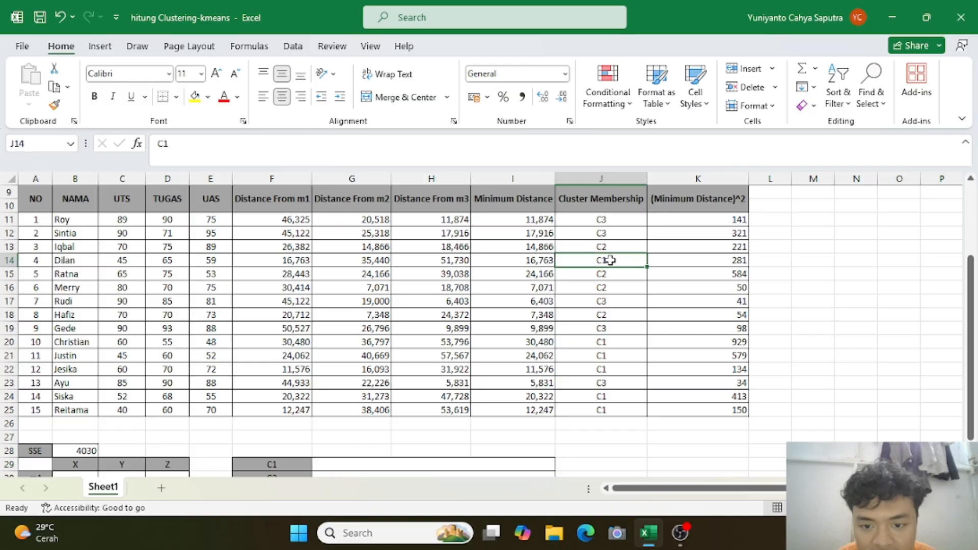
{"action": "type", "text": "DILA"}
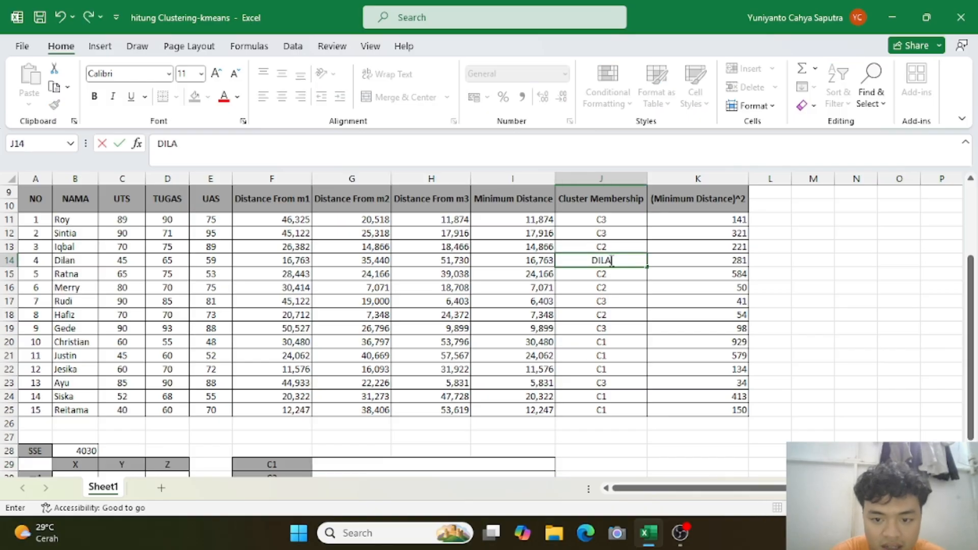
{"action": "key", "text": "ctrl+z"}
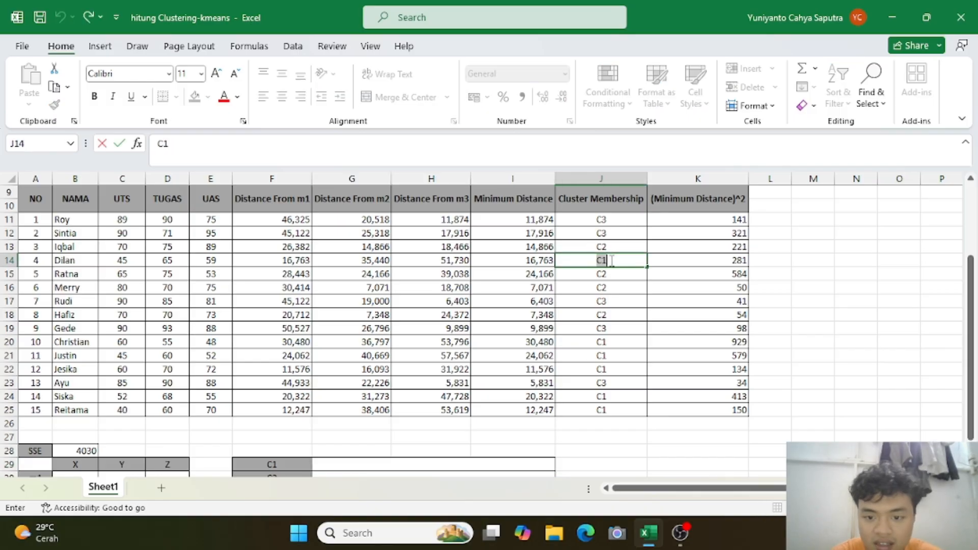
List the C1 members in G29 as comma-separated uppercase names of students no. 4, 11, 12, 14 and 15
{"action": "left_click", "coordinate": [406, 465]}
{"action": "type", "text": "DI"}
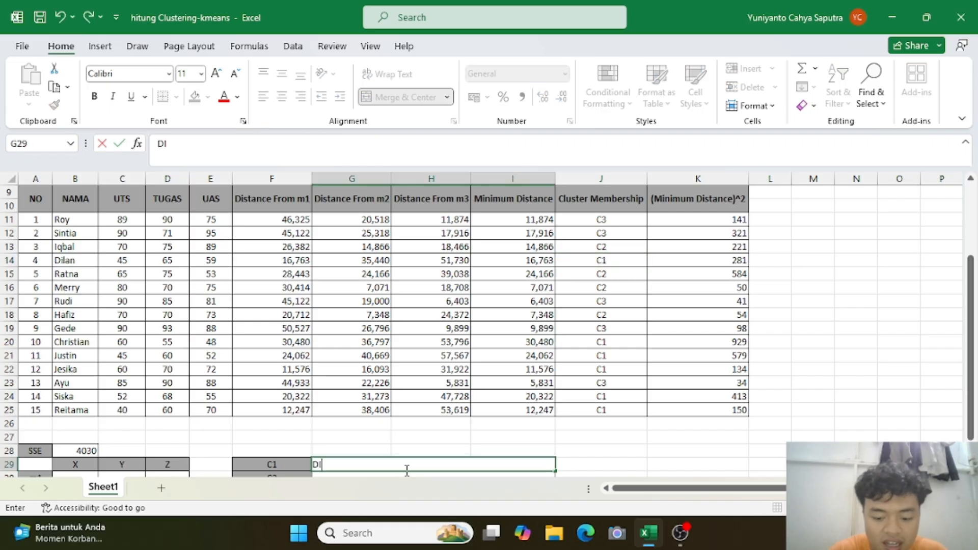
{"action": "type", "text": "LAN,"}
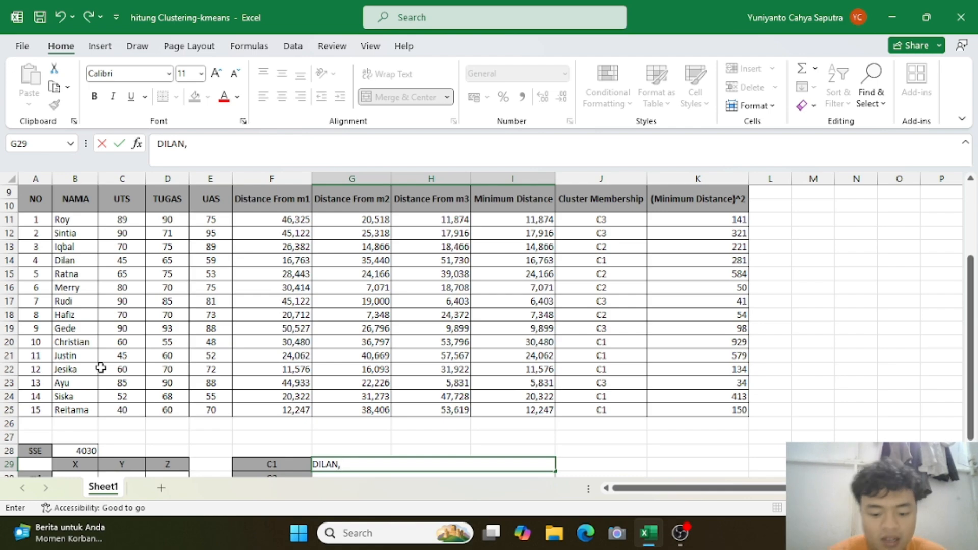
{"action": "type", "text": "JUSTIN,"}
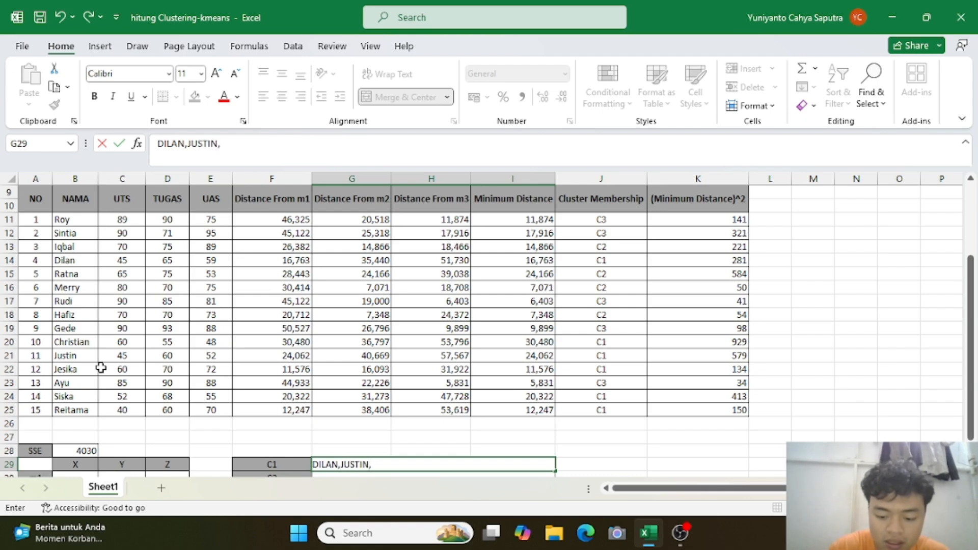
{"action": "type", "text": " JEESSIKA"}
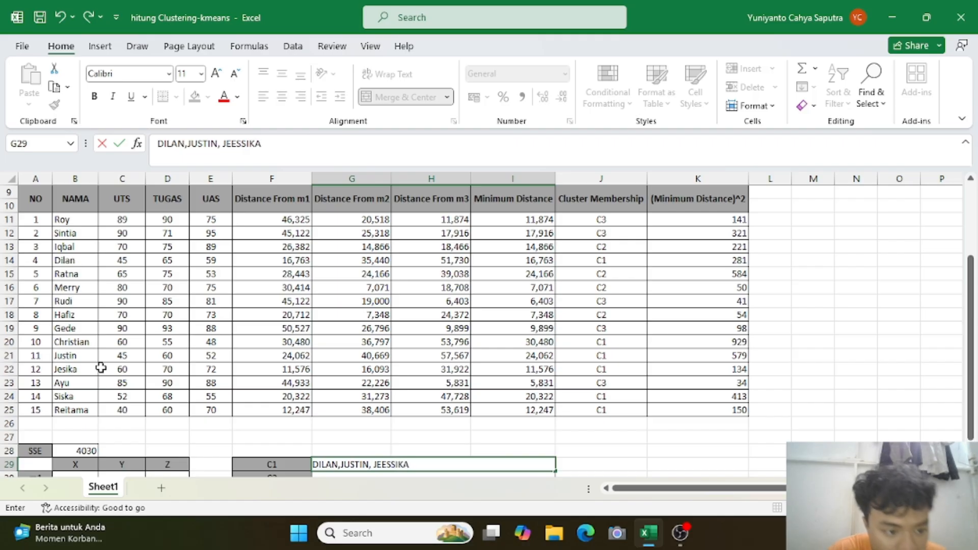
{"action": "key", "text": "BackSpace"}
{"action": "key", "text": "BackSpace"}
{"action": "key", "text": "BackSpace"}
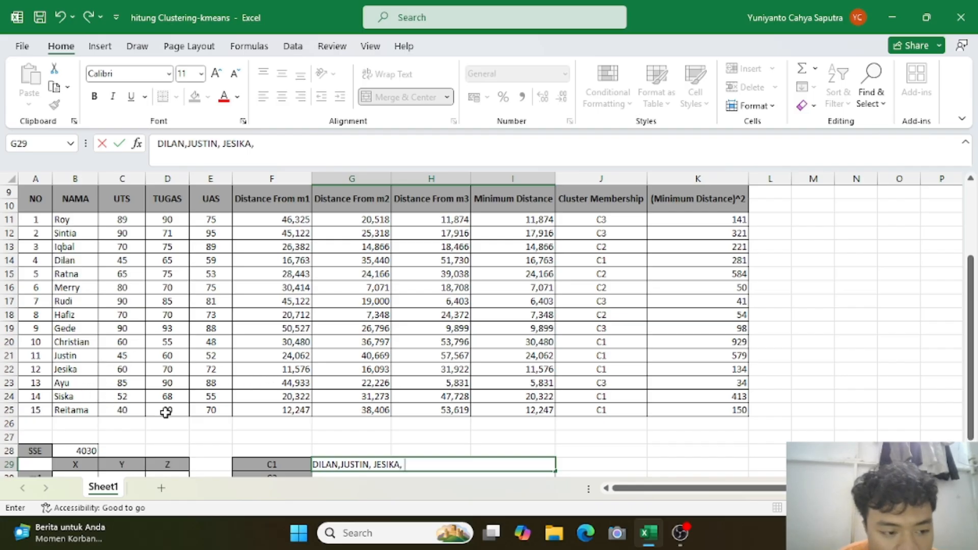
{"action": "type", "text": "SISKA, REITAMA"}
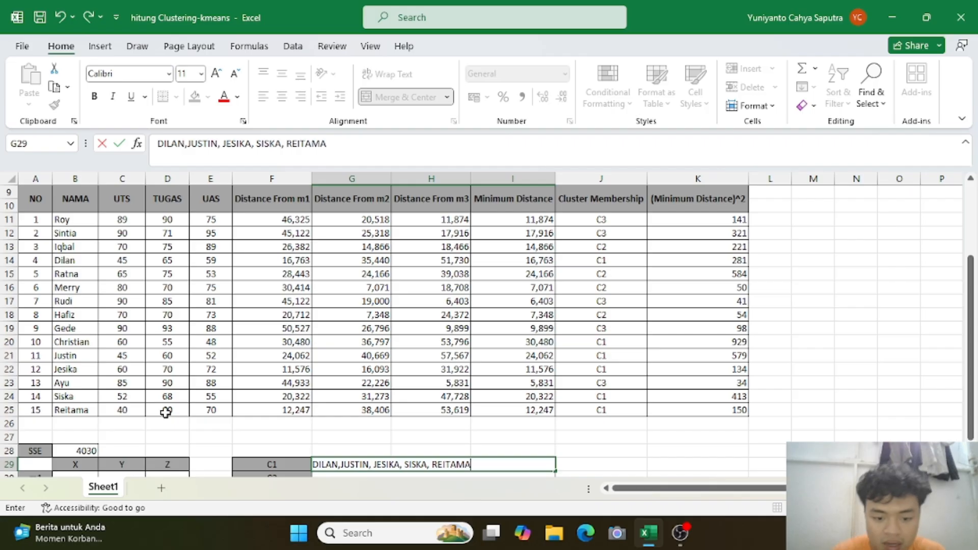
{"action": "scroll", "coordinate": [310, 362], "scroll_direction": "down", "scroll_amount": 1}
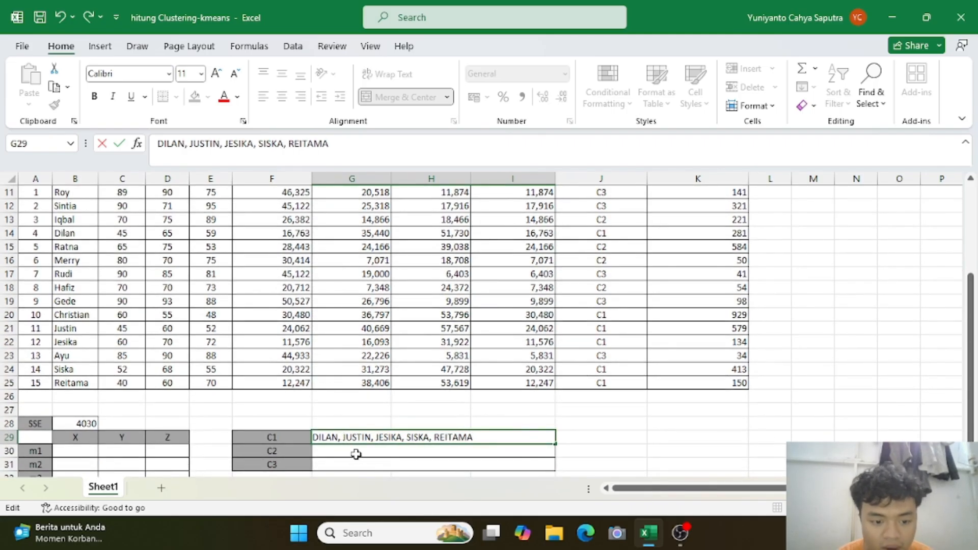
List the C2 members in G30 as comma-separated uppercase names of students no. 3, 5, 6 and 8
{"action": "left_click", "coordinate": [355, 453]}
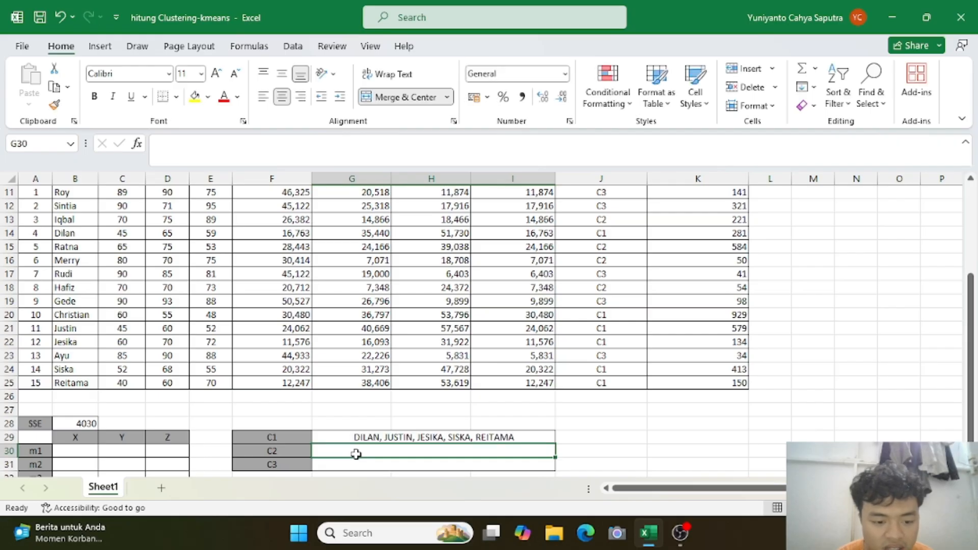
{"action": "scroll", "coordinate": [355, 453], "scroll_direction": "up", "scroll_amount": 2}
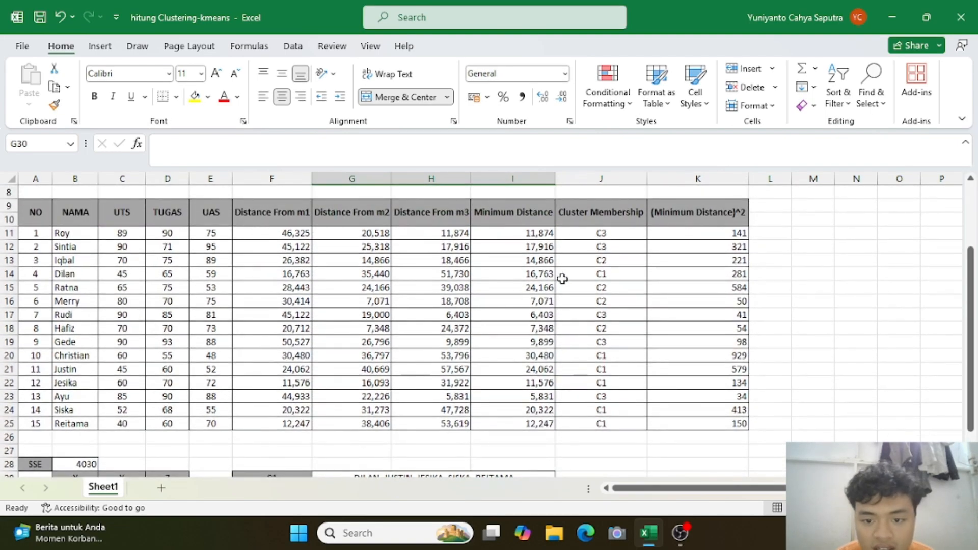
{"action": "type", "text": "IQBAL"}
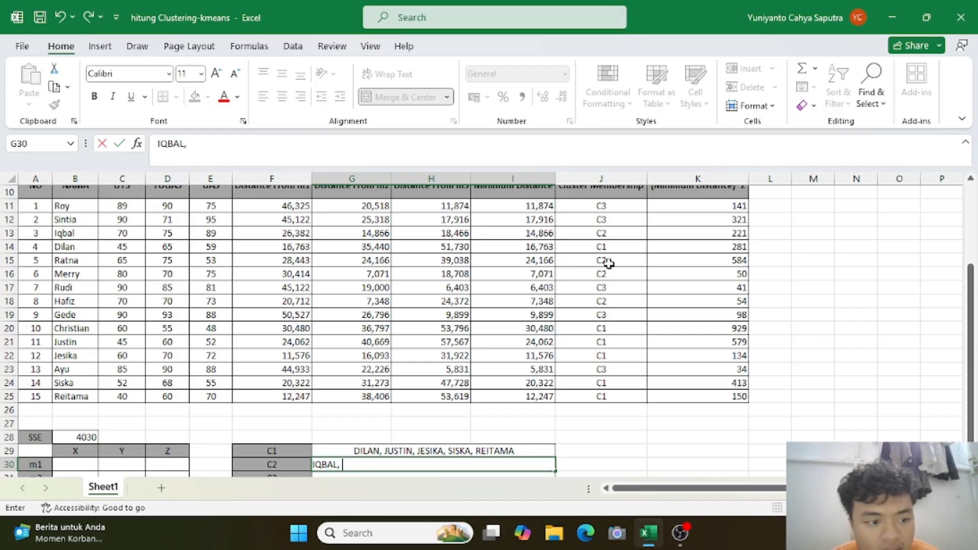
{"action": "type", "text": ", RATNA"}
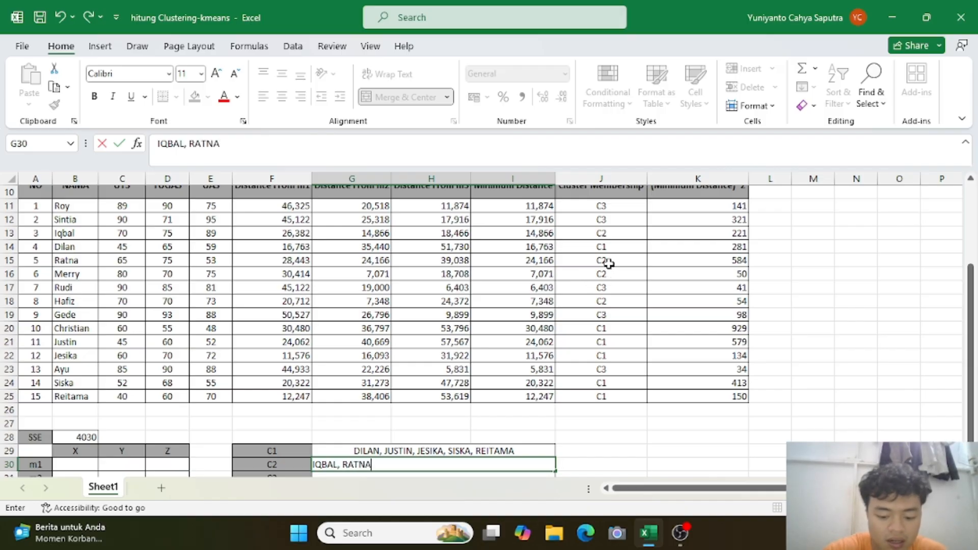
{"action": "type", "text": ", MERR"}
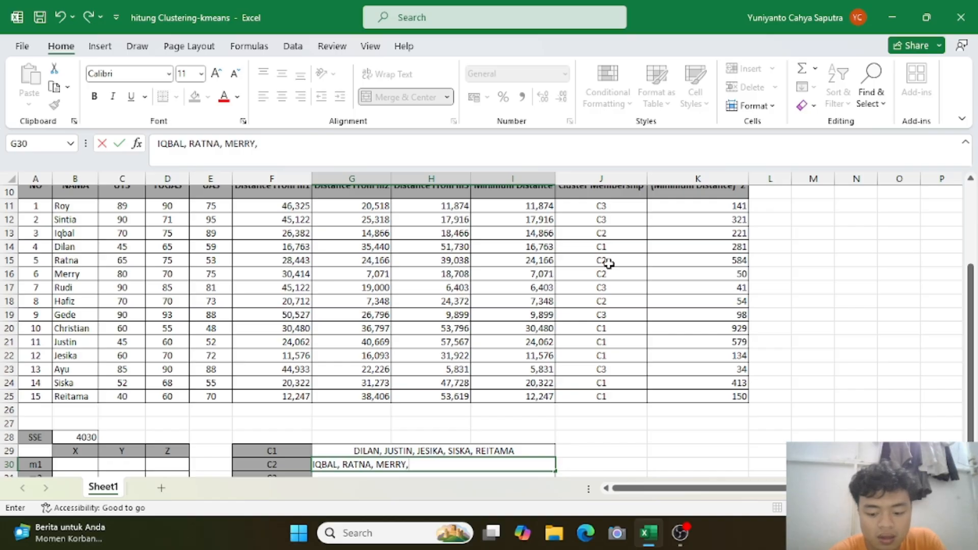
{"action": "type", "text": "Y, "}
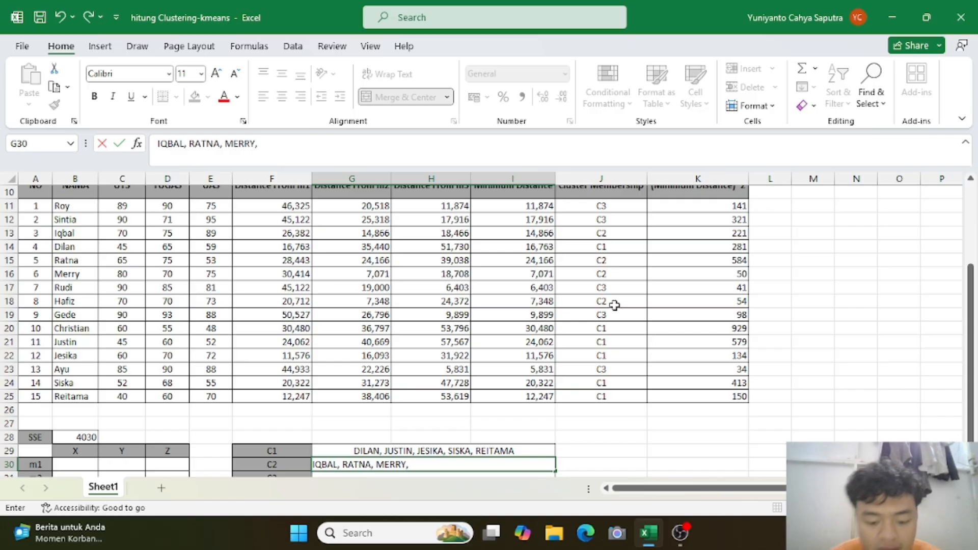
{"action": "type", "text": "HAFIZ,"}
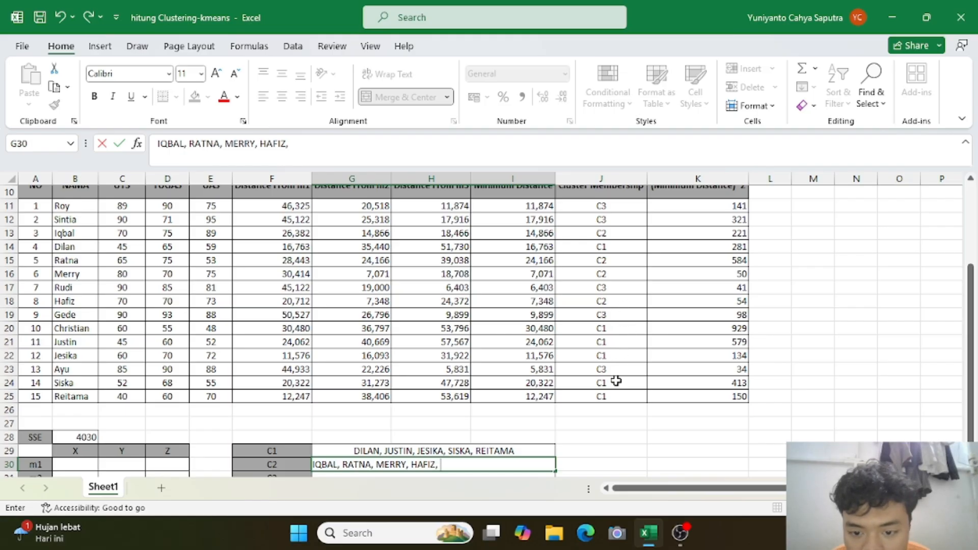
{"action": "scroll", "coordinate": [617, 380], "scroll_direction": "down", "scroll_amount": 1}
{"action": "left_click", "coordinate": [461, 439]}
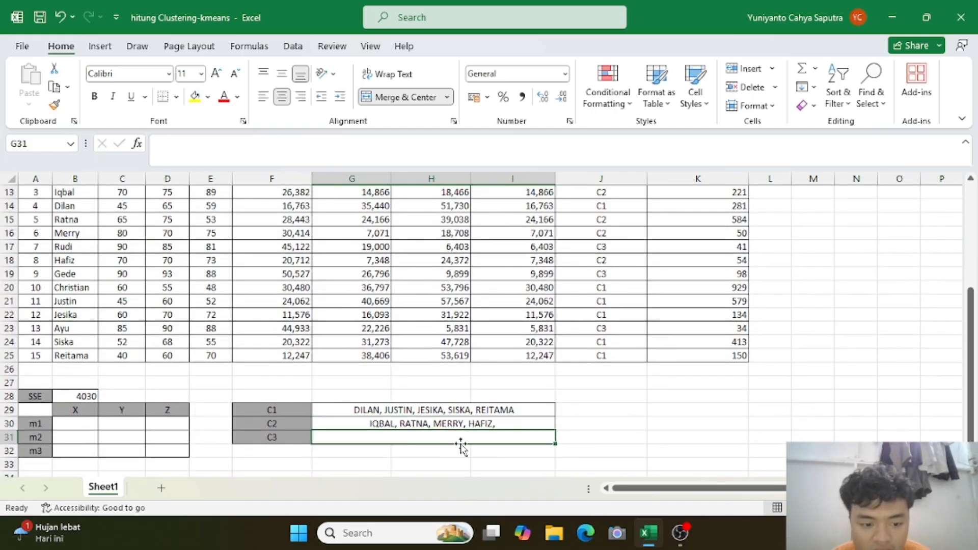
{"action": "scroll", "coordinate": [378, 433], "scroll_direction": "up", "scroll_amount": 3}
{"action": "type", "text": "="}
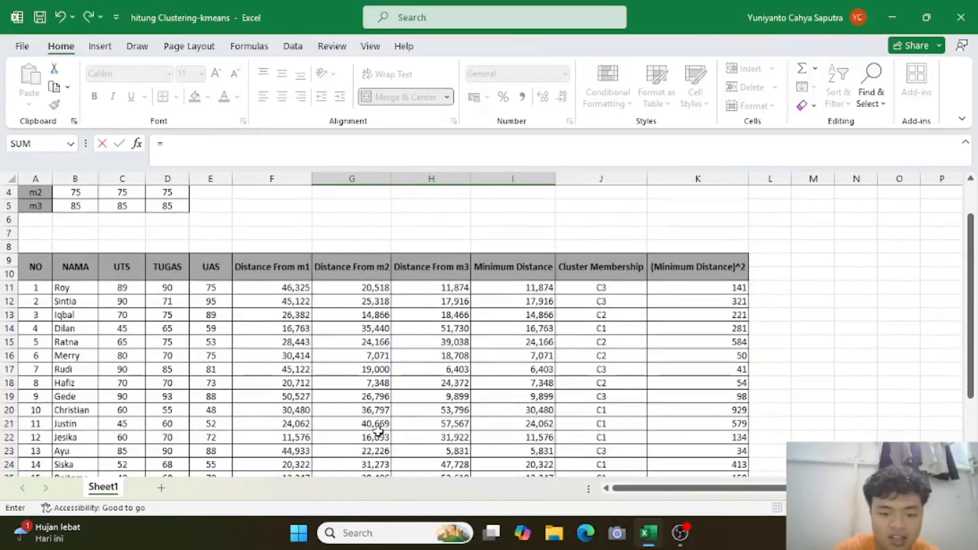
{"action": "scroll", "coordinate": [375, 428], "scroll_direction": "down", "scroll_amount": 2}
{"action": "key", "text": "BackSpace"}
{"action": "scroll", "coordinate": [378, 430], "scroll_direction": "down", "scroll_amount": 4}
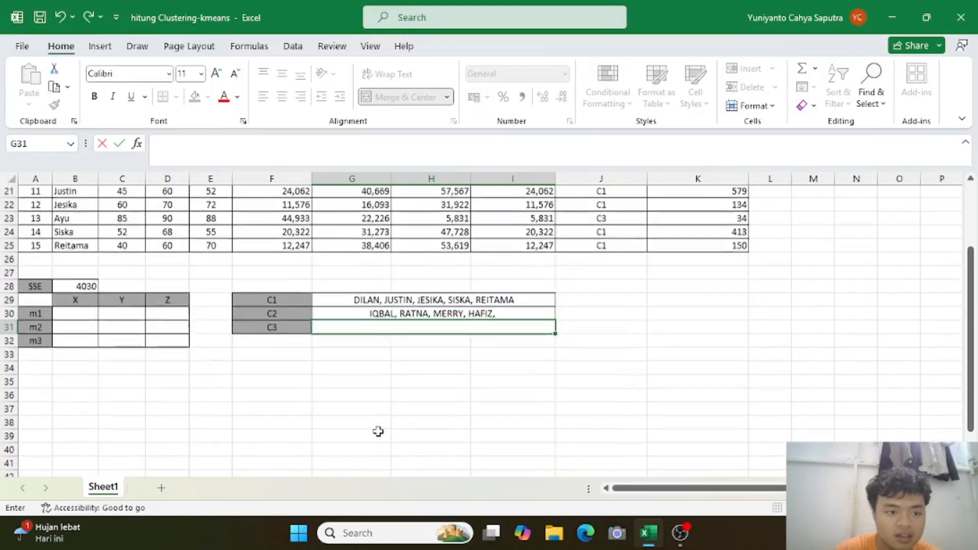
{"action": "scroll", "coordinate": [403, 357], "scroll_direction": "up", "scroll_amount": 2}
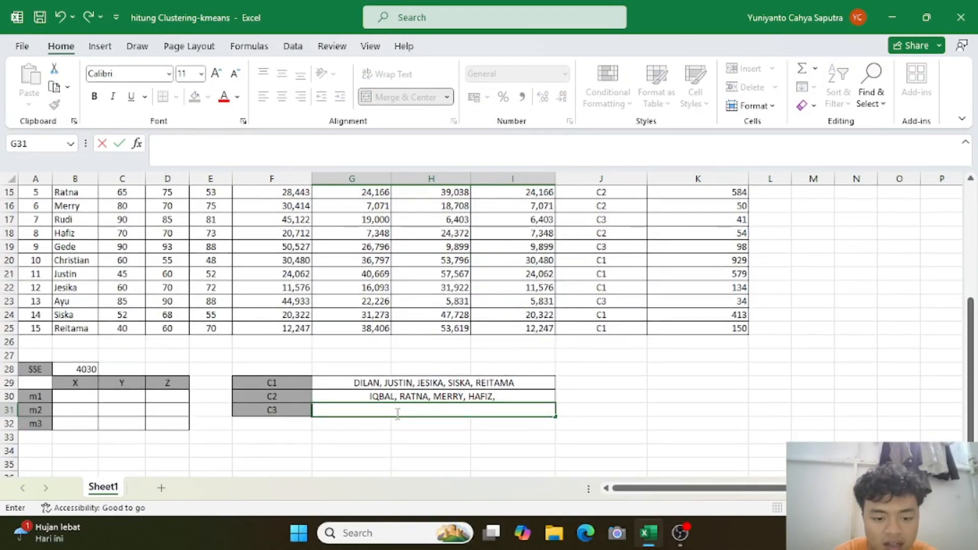
List the C3 members in G31 as comma-separated uppercase names of students no. 1, 2, 7, 9 and 13
{"action": "left_click", "coordinate": [398, 413]}
{"action": "scroll", "coordinate": [398, 414], "scroll_direction": "up", "scroll_amount": 2}
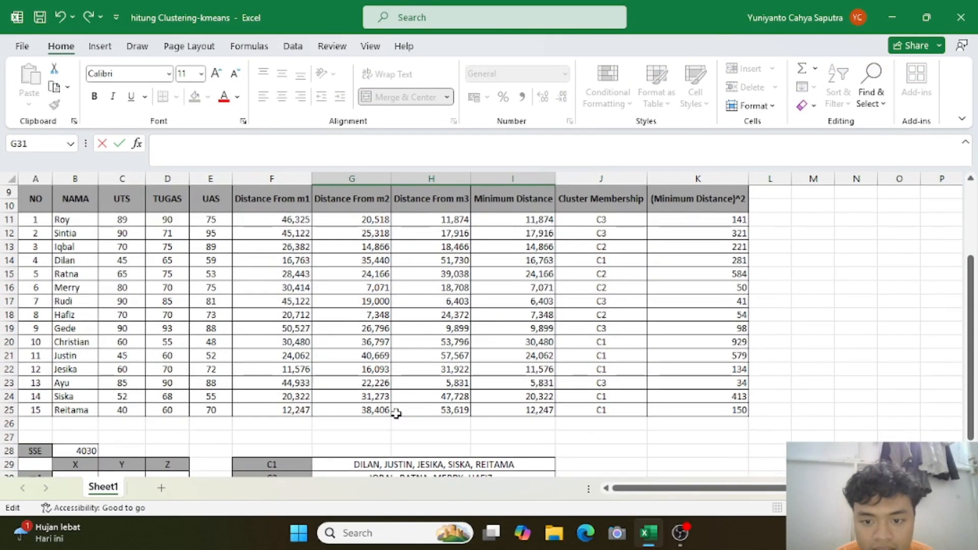
{"action": "type", "text": "ROT, SINTIA"}
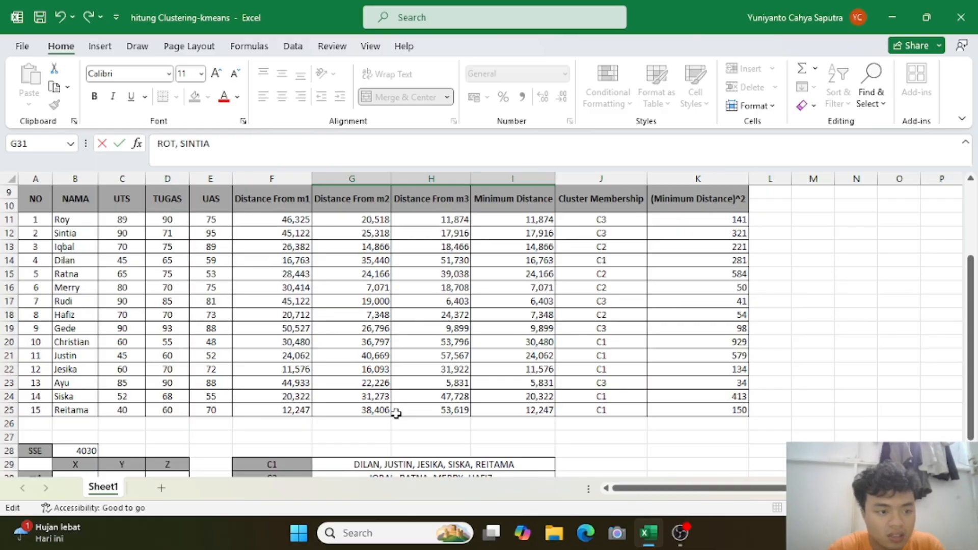
{"action": "scroll", "coordinate": [396, 413], "scroll_direction": "down", "scroll_amount": 2}
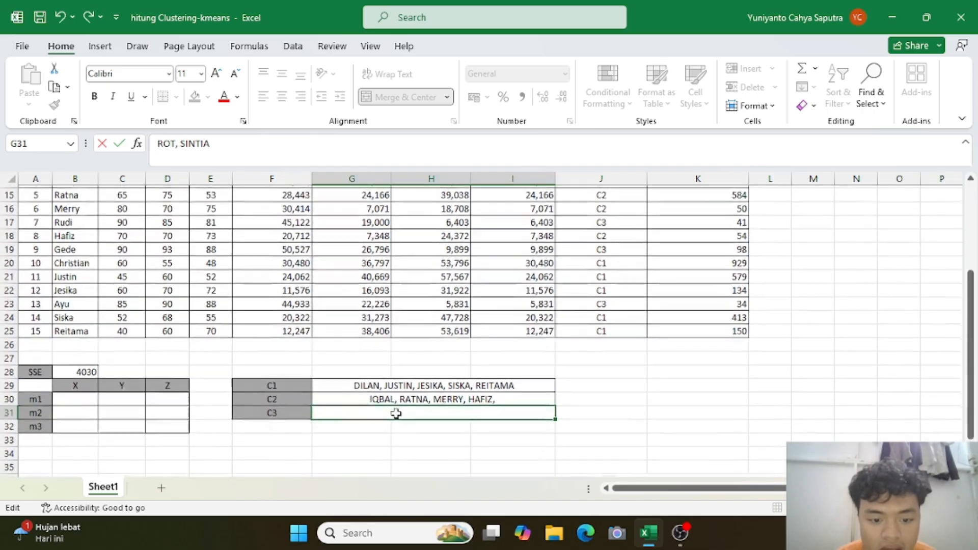
{"action": "scroll", "coordinate": [396, 414], "scroll_direction": "up", "scroll_amount": 2}
{"action": "scroll", "coordinate": [397, 414], "scroll_direction": "down", "scroll_amount": 1}
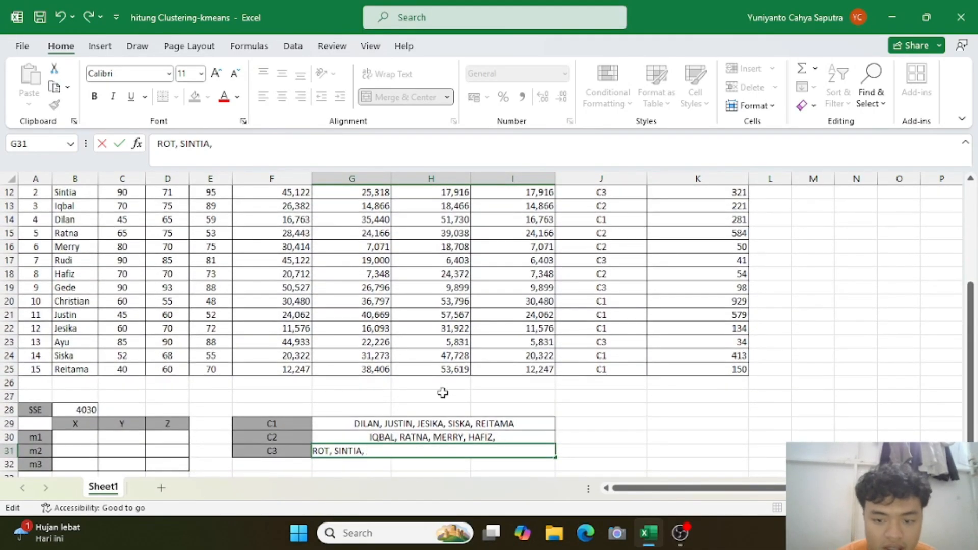
{"action": "scroll", "coordinate": [622, 279], "scroll_direction": "up", "scroll_amount": 1}
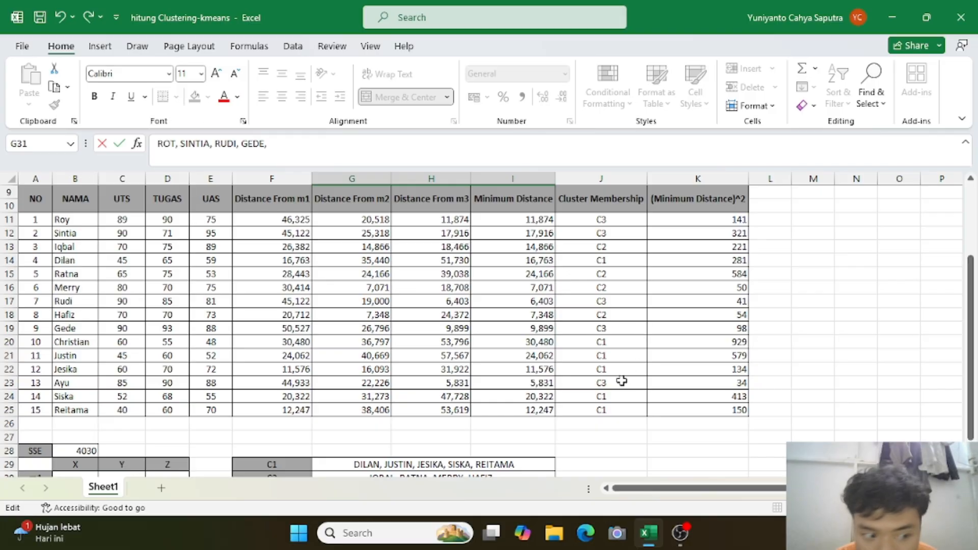
{"action": "scroll", "coordinate": [621, 377], "scroll_direction": "down", "scroll_amount": 4}
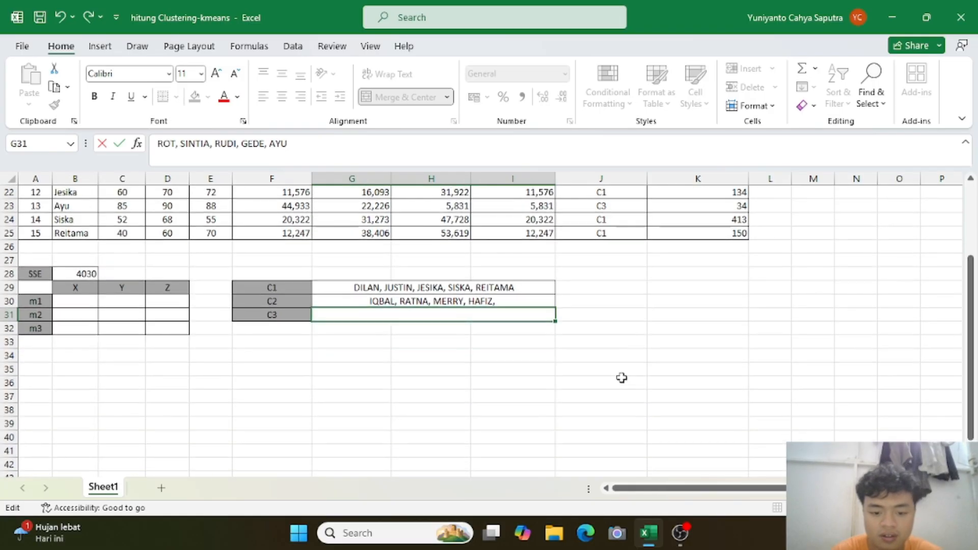
{"action": "left_click", "coordinate": [627, 312]}
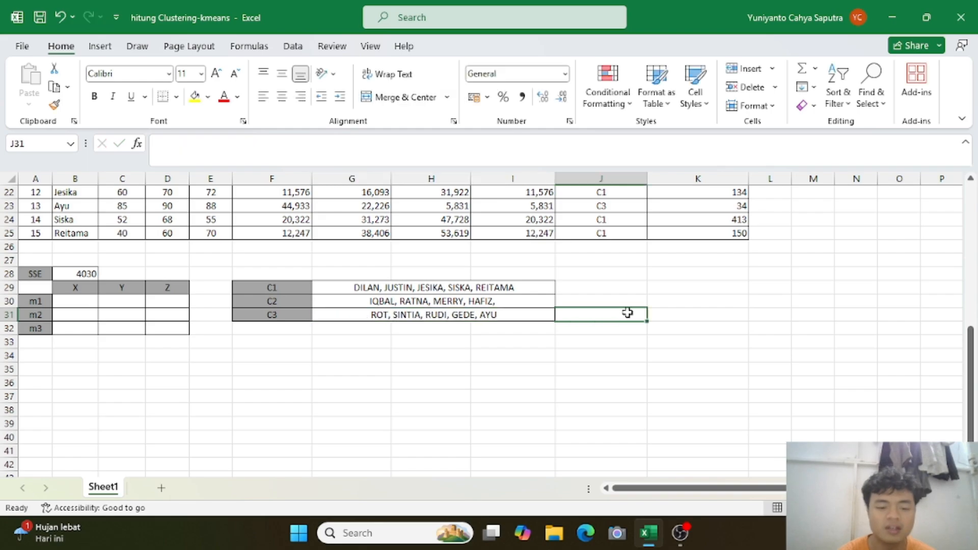
Review the cluster member lists, distance table, SSE formula in B28, initial centroids and empty new centroid table
{"action": "scroll", "coordinate": [293, 330], "scroll_direction": "up", "scroll_amount": 3}
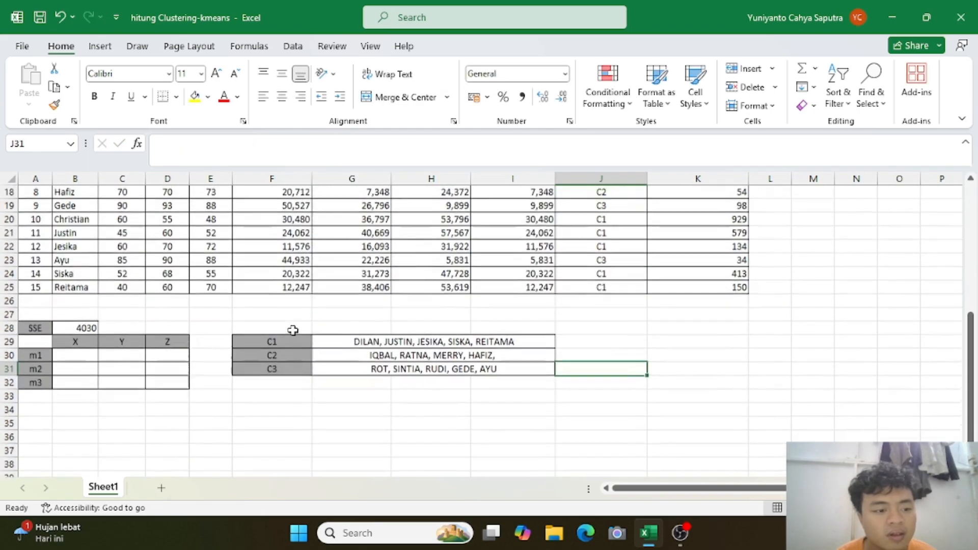
{"action": "scroll", "coordinate": [440, 369], "scroll_direction": "up", "scroll_amount": 2}
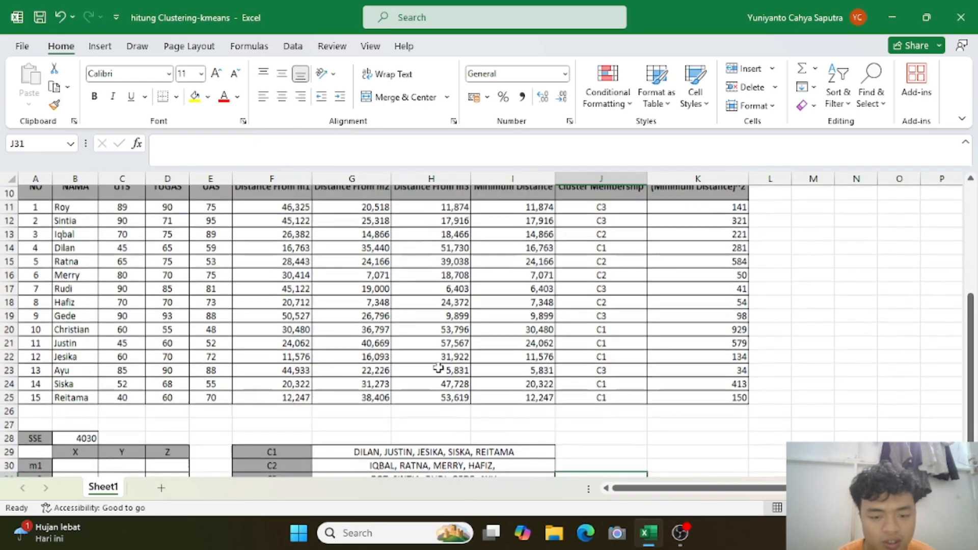
{"action": "scroll", "coordinate": [305, 382], "scroll_direction": "down", "scroll_amount": 2}
{"action": "left_click", "coordinate": [96, 396]}
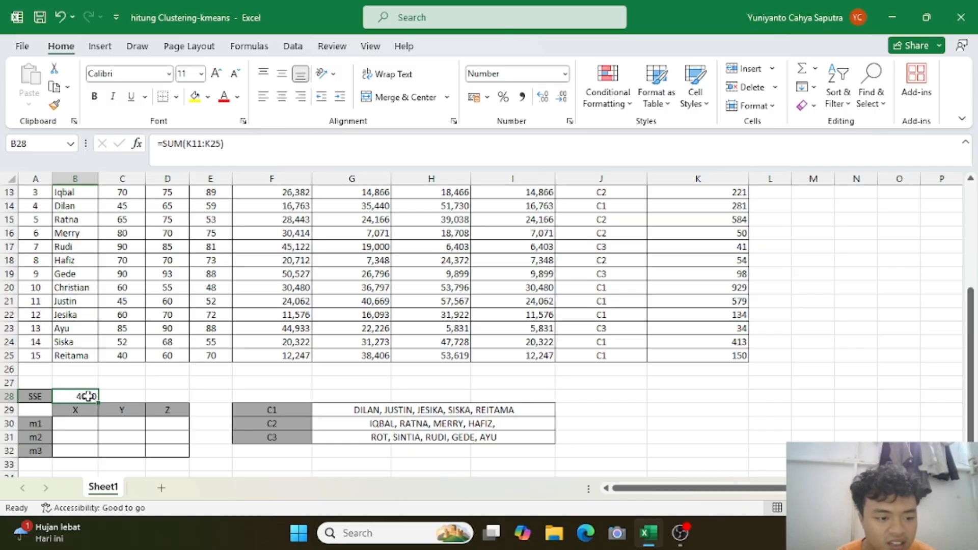
{"action": "scroll", "coordinate": [206, 376], "scroll_direction": "up", "scroll_amount": 4}
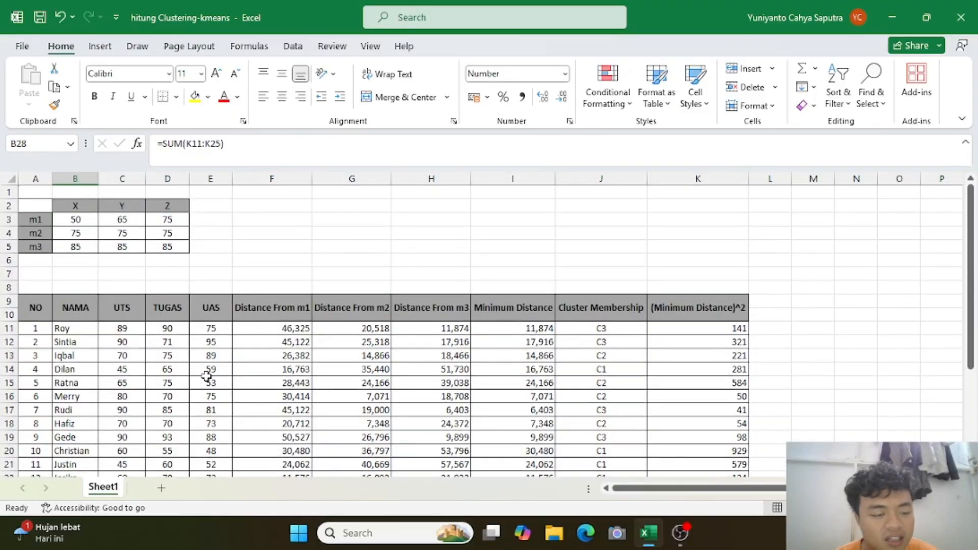
{"action": "scroll", "coordinate": [206, 376], "scroll_direction": "down", "scroll_amount": 1}
{"action": "scroll", "coordinate": [206, 375], "scroll_direction": "up", "scroll_amount": 1}
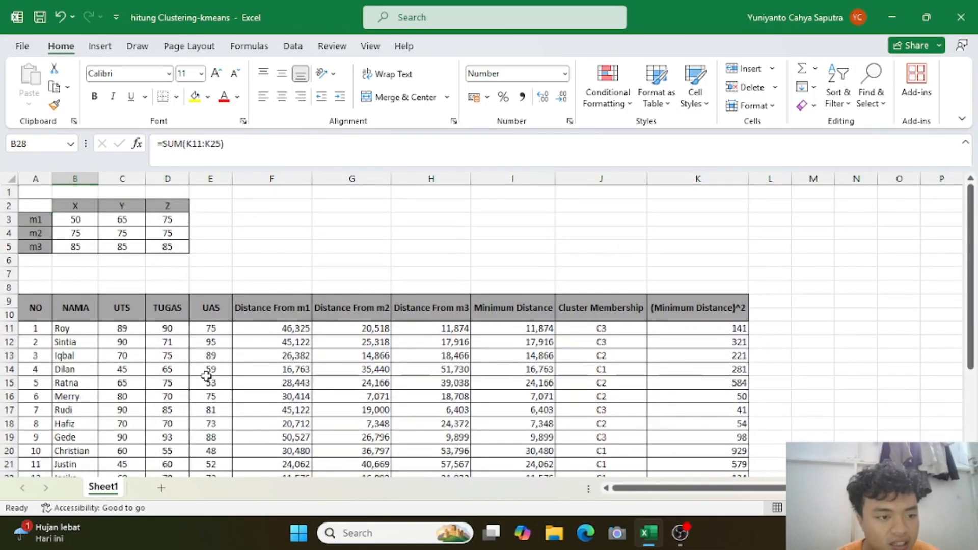
{"action": "scroll", "coordinate": [207, 376], "scroll_direction": "down", "scroll_amount": 6}
{"action": "scroll", "coordinate": [206, 376], "scroll_direction": "up", "scroll_amount": 1}
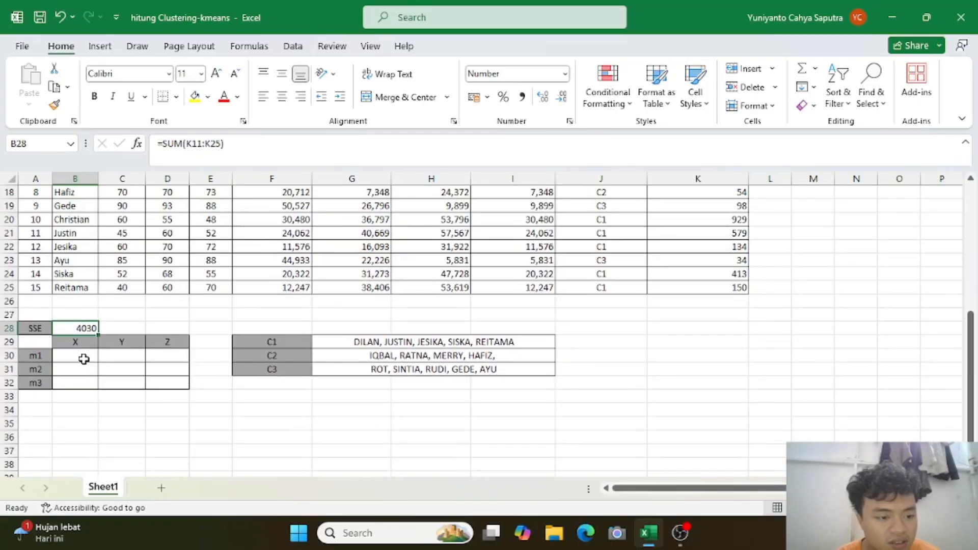
Calculate m1's new centroid in B30 with =AVERAGE(C14;C20;C21;C22;C24;C25) and fill the formula across to D30
{"action": "left_click", "coordinate": [85, 358]}
{"action": "scroll", "coordinate": [84, 358], "scroll_direction": "up", "scroll_amount": 1}
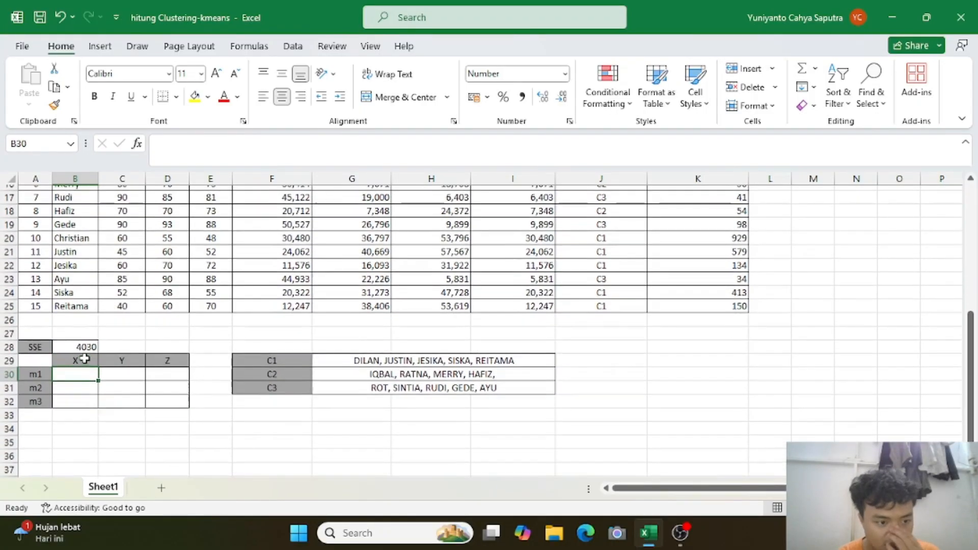
{"action": "scroll", "coordinate": [81, 361], "scroll_direction": "up", "scroll_amount": 1}
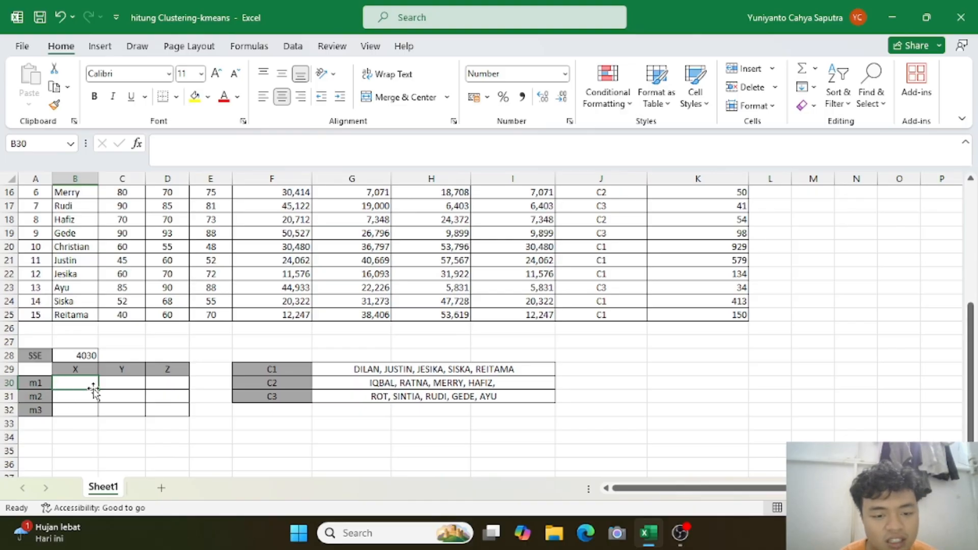
{"action": "scroll", "coordinate": [90, 385], "scroll_direction": "up", "scroll_amount": 1}
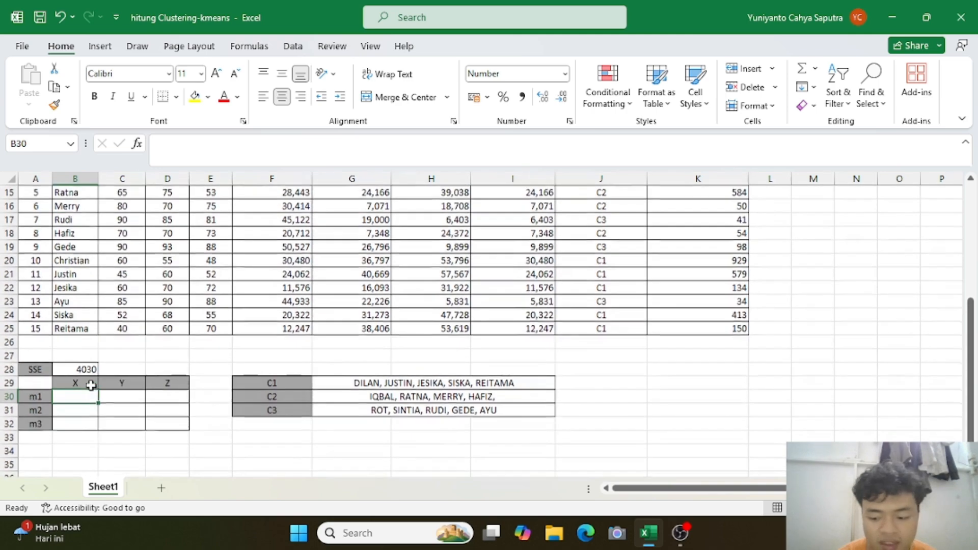
{"action": "type", "text": "=AV"}
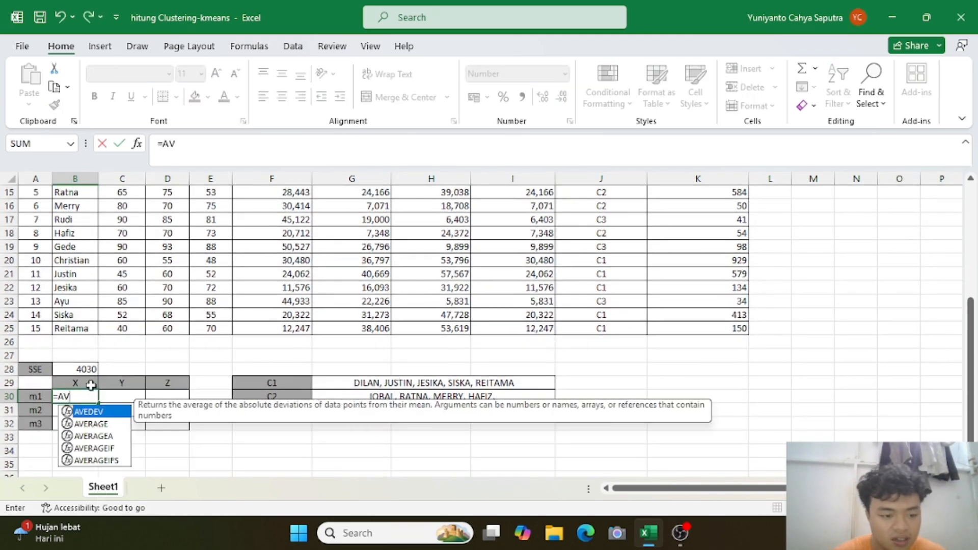
{"action": "double_click", "coordinate": [86, 424]}
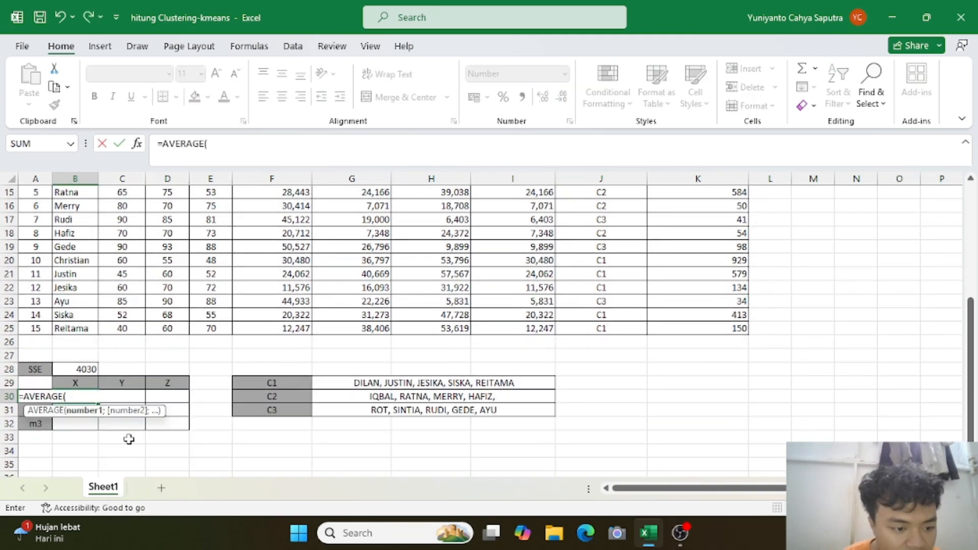
{"action": "scroll", "coordinate": [133, 444], "scroll_direction": "up", "scroll_amount": 1}
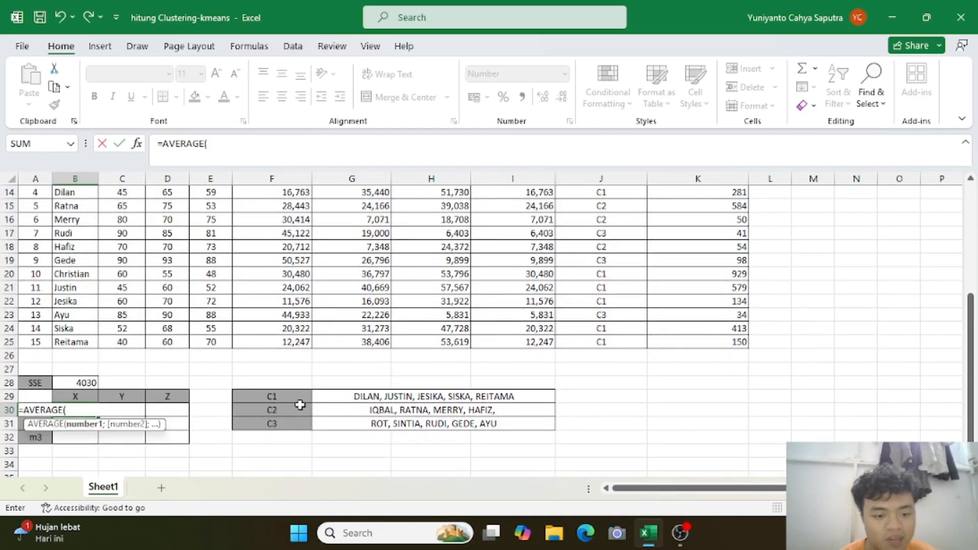
{"action": "scroll", "coordinate": [299, 405], "scroll_direction": "up", "scroll_amount": 5}
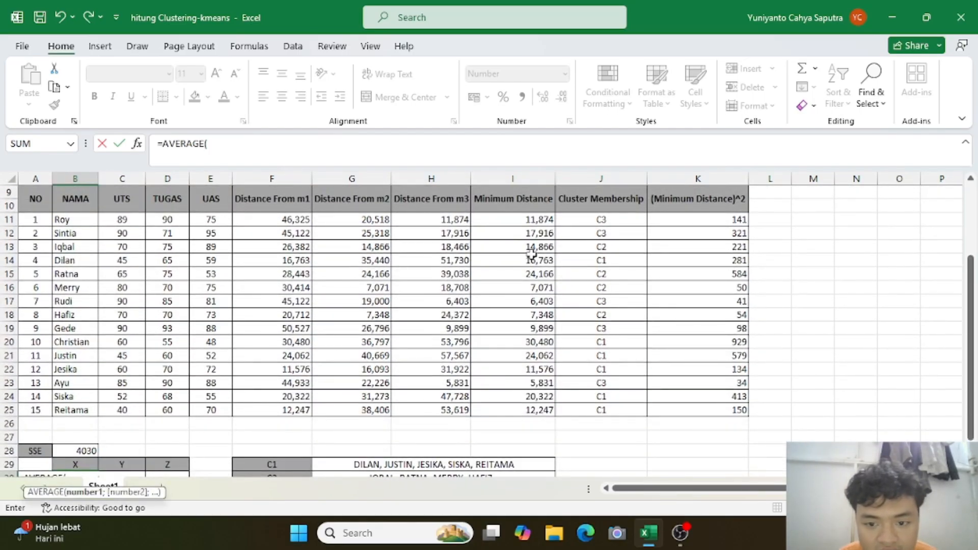
{"action": "left_click", "coordinate": [125, 260]}
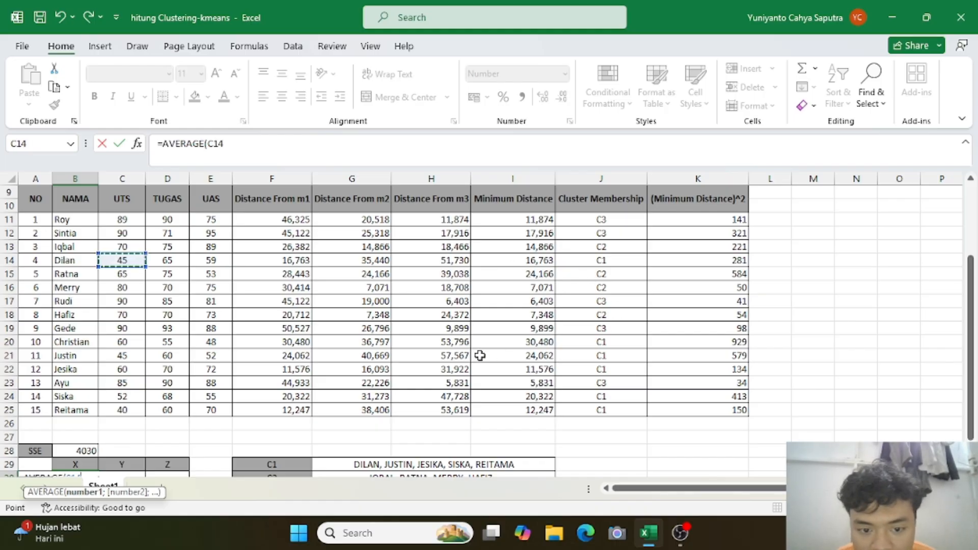
{"action": "left_click", "coordinate": [134, 341], "text": "ctrl"}
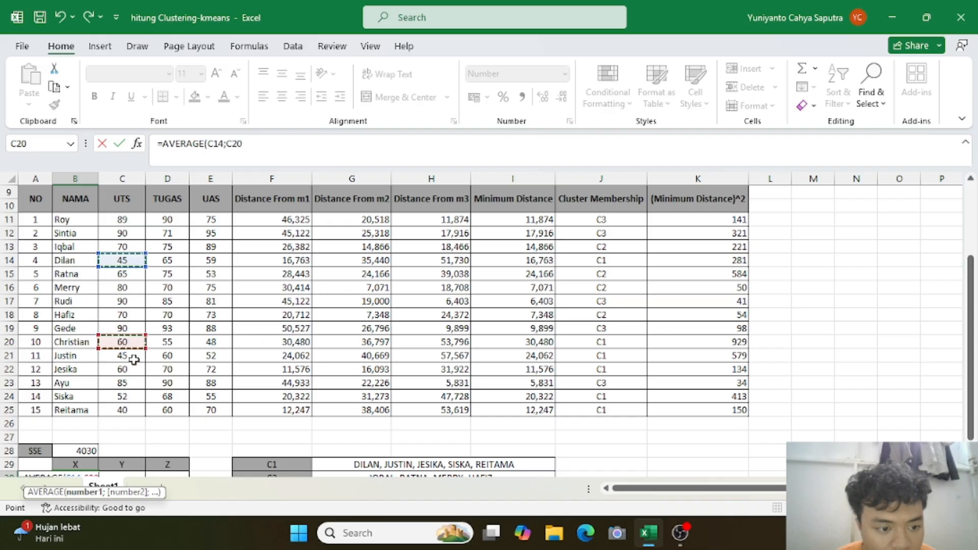
{"action": "left_click", "coordinate": [135, 356], "text": "ctrl"}
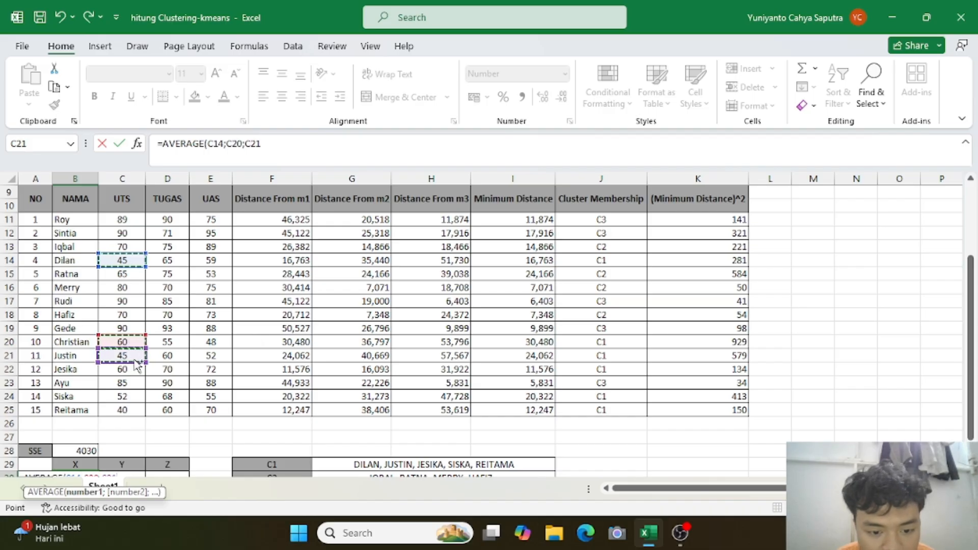
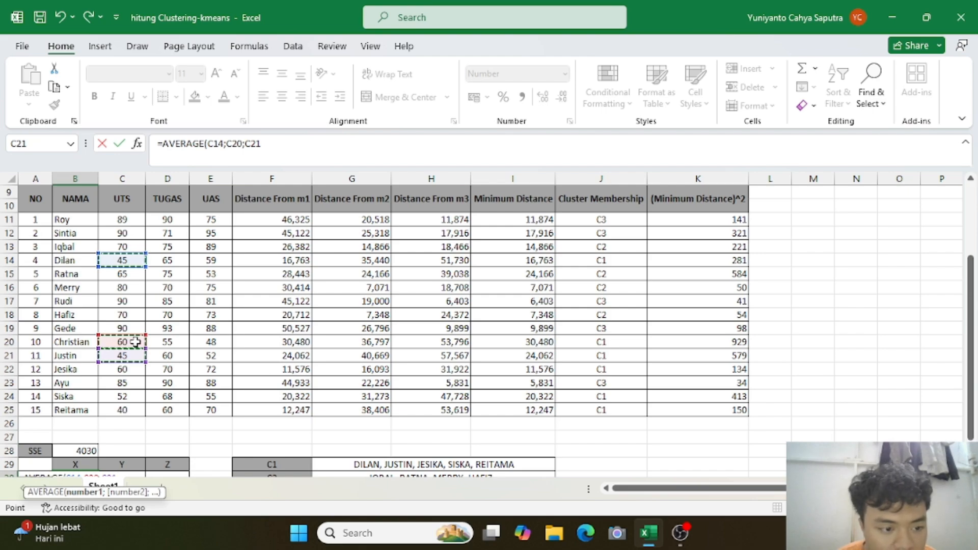
{"action": "left_click", "coordinate": [132, 372], "text": "ctrl"}
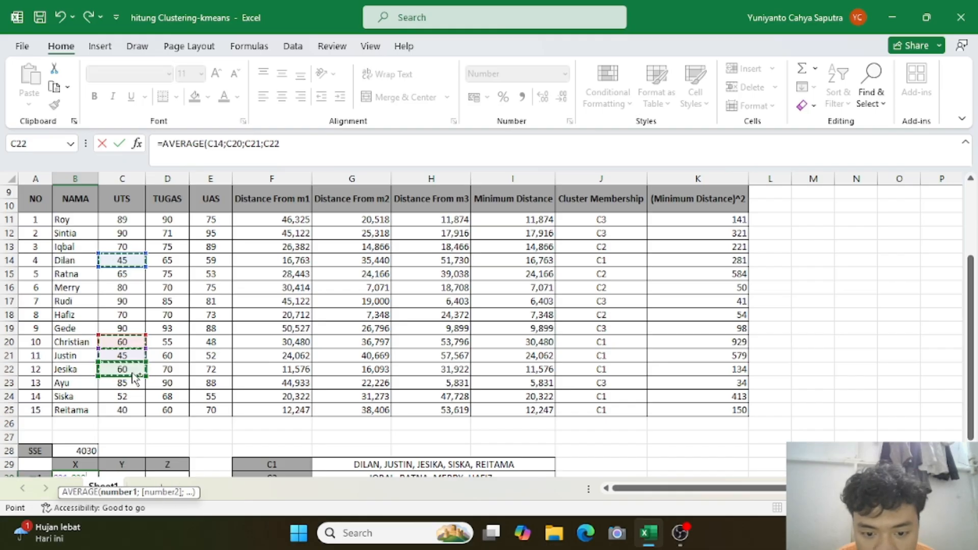
{"action": "left_click", "coordinate": [125, 397], "text": "ctrl"}
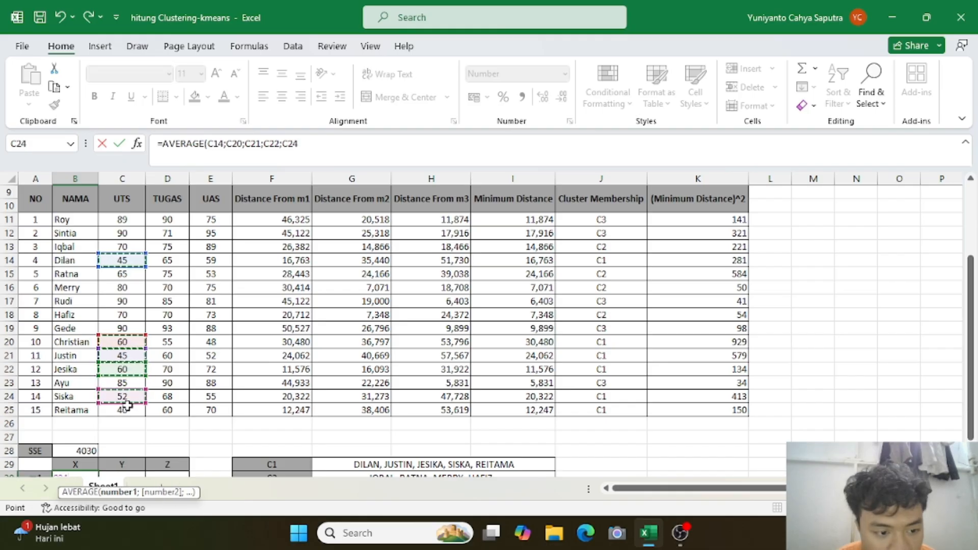
{"action": "left_click", "coordinate": [128, 410], "text": "ctrl"}
{"action": "key", "text": "Return"}
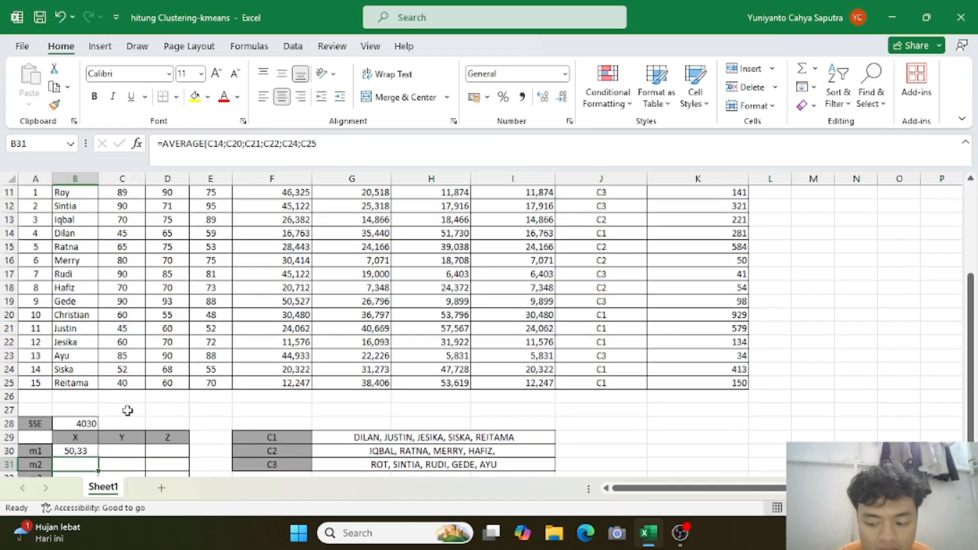
{"action": "left_click", "coordinate": [96, 450]}
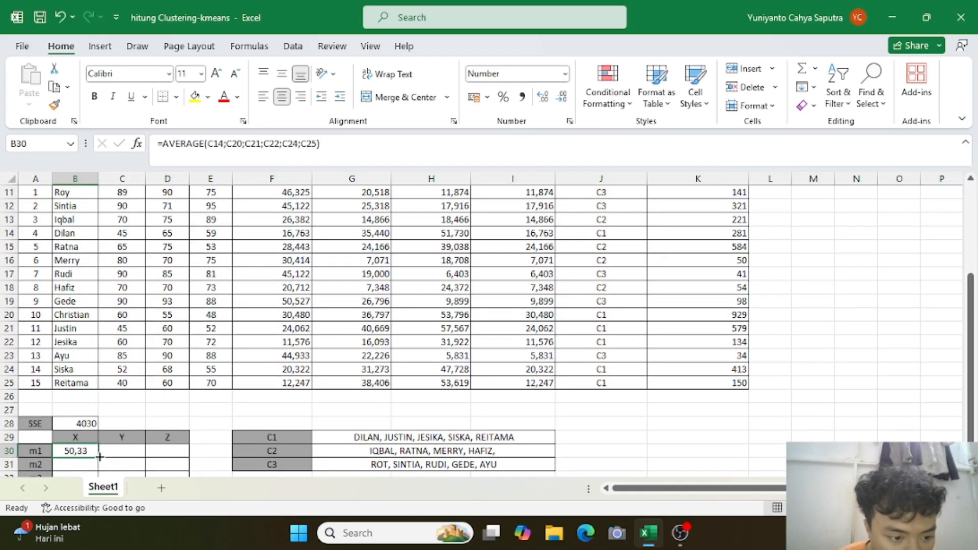
{"action": "left_click_drag", "start_coordinate": [99, 457], "coordinate": [184, 455]}
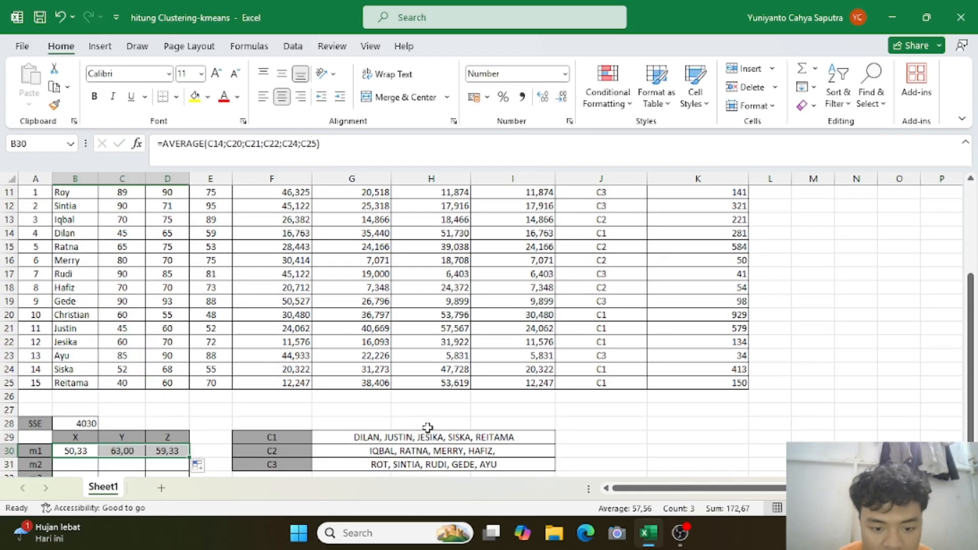
Append a comma and the uppercase name of student no. 10 to the C1 member list in G29
{"action": "left_click", "coordinate": [526, 437]}
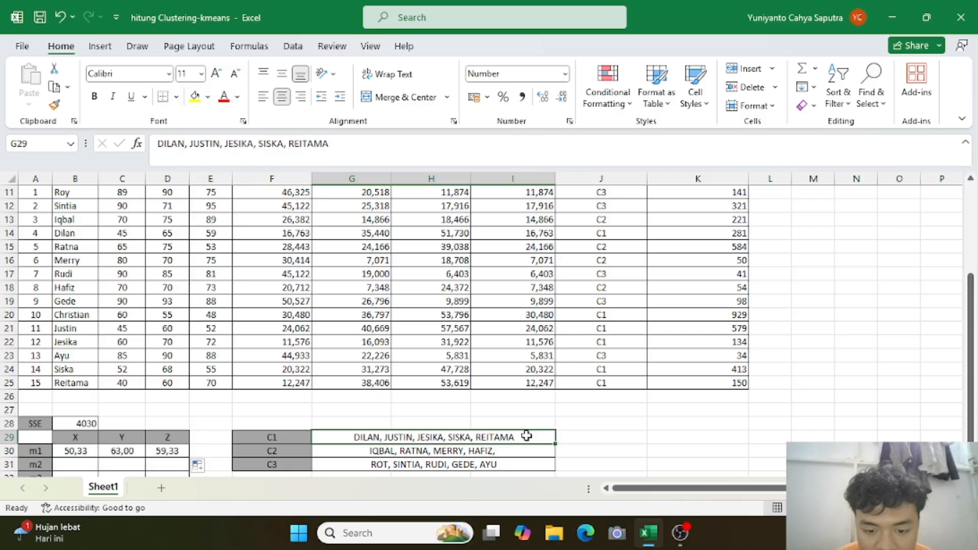
{"action": "left_click", "coordinate": [336, 143]}
{"action": "type", "text": ","}
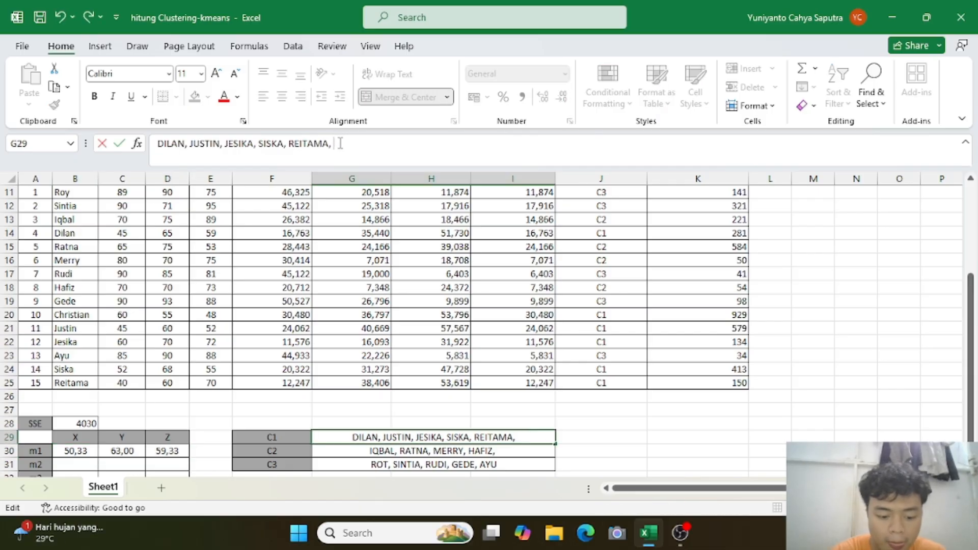
{"action": "type", "text": " CHR"}
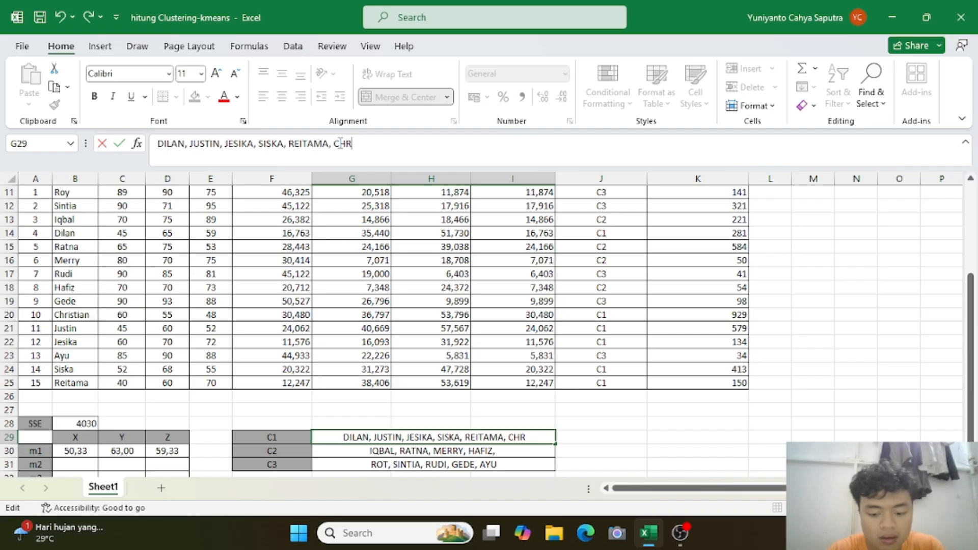
{"action": "type", "text": "IS"}
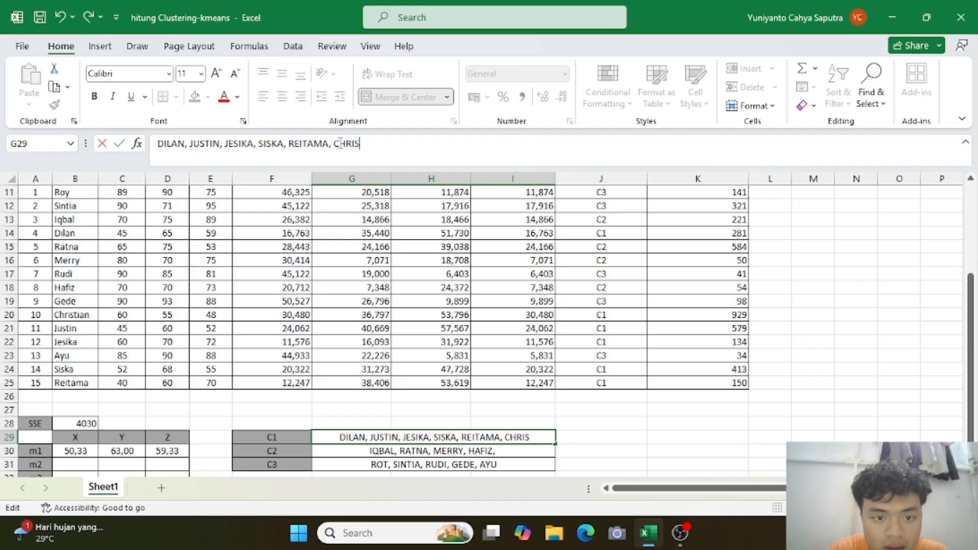
{"action": "type", "text": "TIAN"}
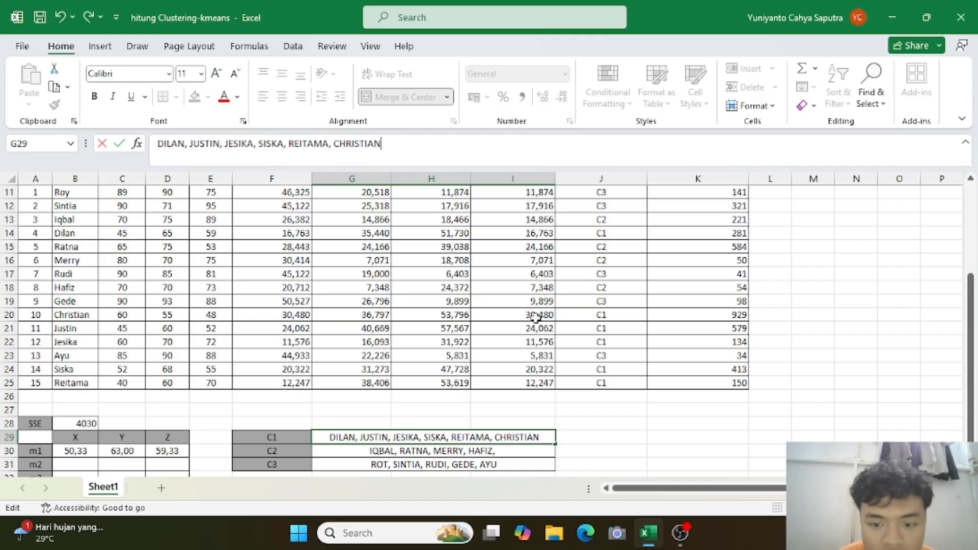
Enter =AVERAGE(D13;D16) in B31 for m2's X coordinate
{"action": "left_click", "coordinate": [86, 466]}
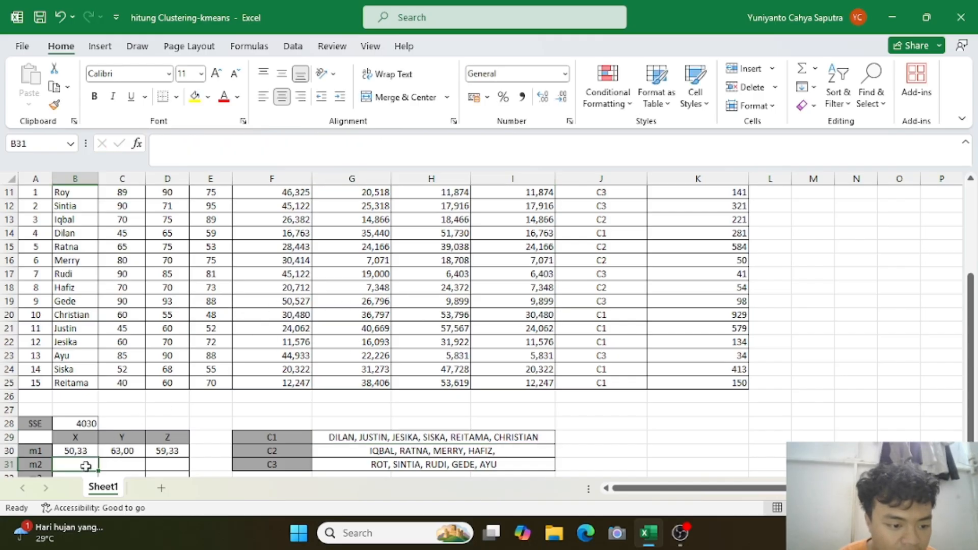
{"action": "type", "text": "=AV"}
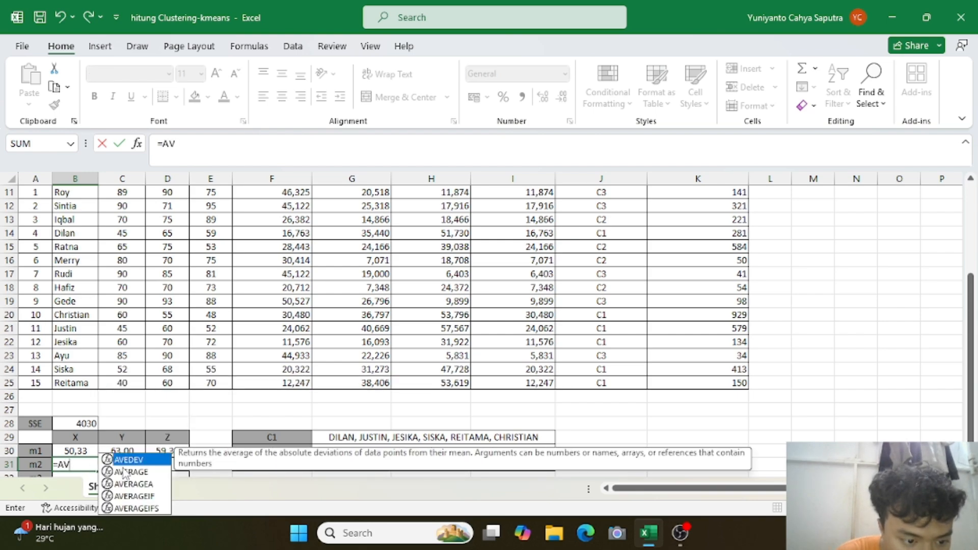
{"action": "double_click", "coordinate": [125, 472]}
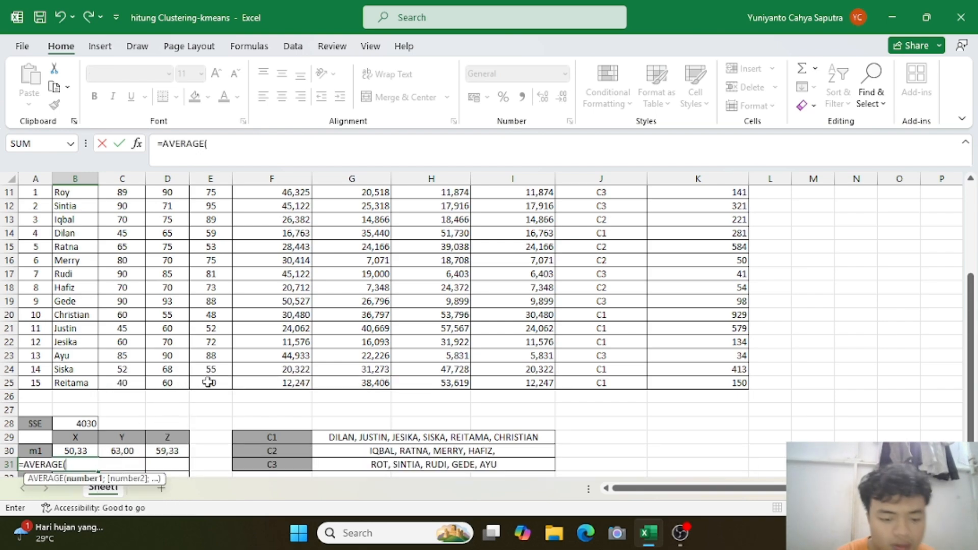
{"action": "scroll", "coordinate": [209, 387], "scroll_direction": "up", "scroll_amount": 1}
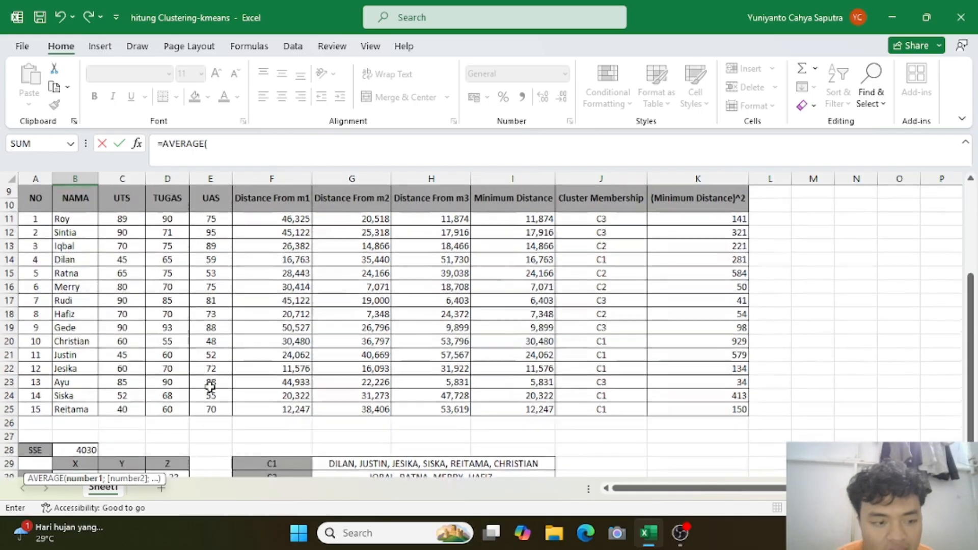
{"action": "left_click", "coordinate": [86, 249]}
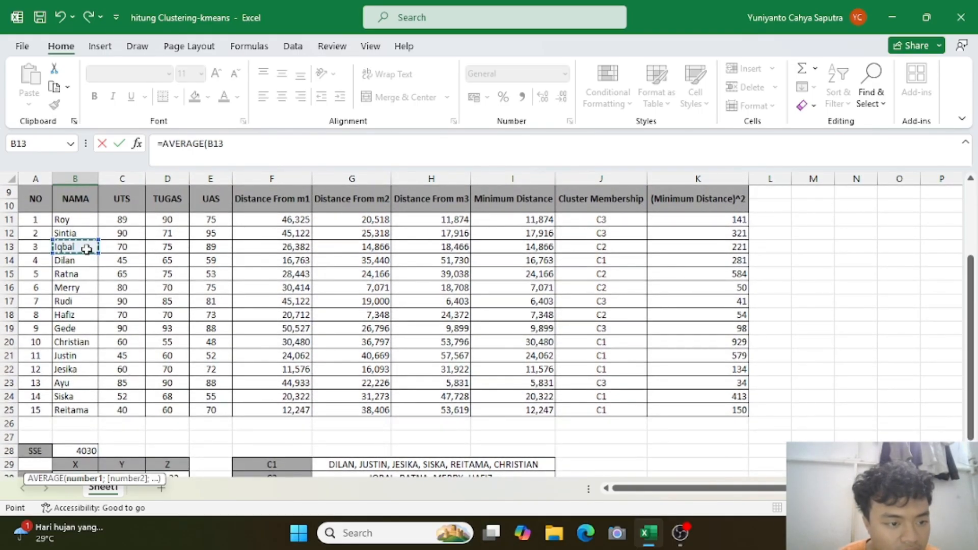
{"action": "left_click", "coordinate": [164, 247]}
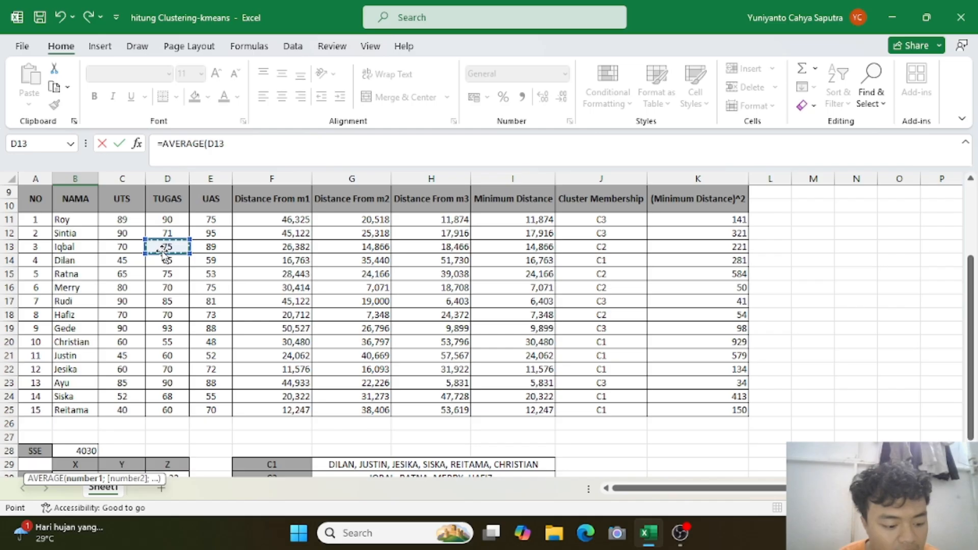
{"action": "left_click", "coordinate": [175, 286], "text": "ctrl"}
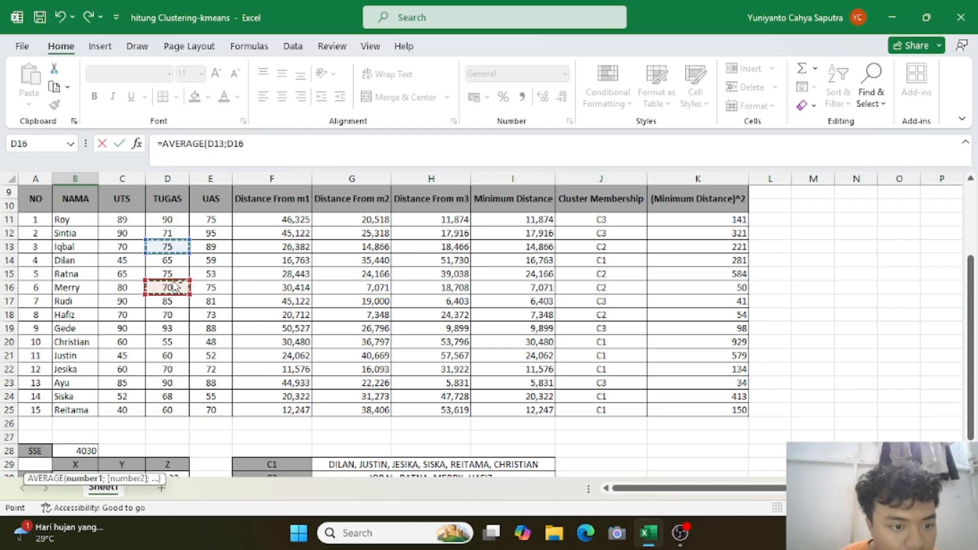
{"action": "left_click", "coordinate": [184, 244]}
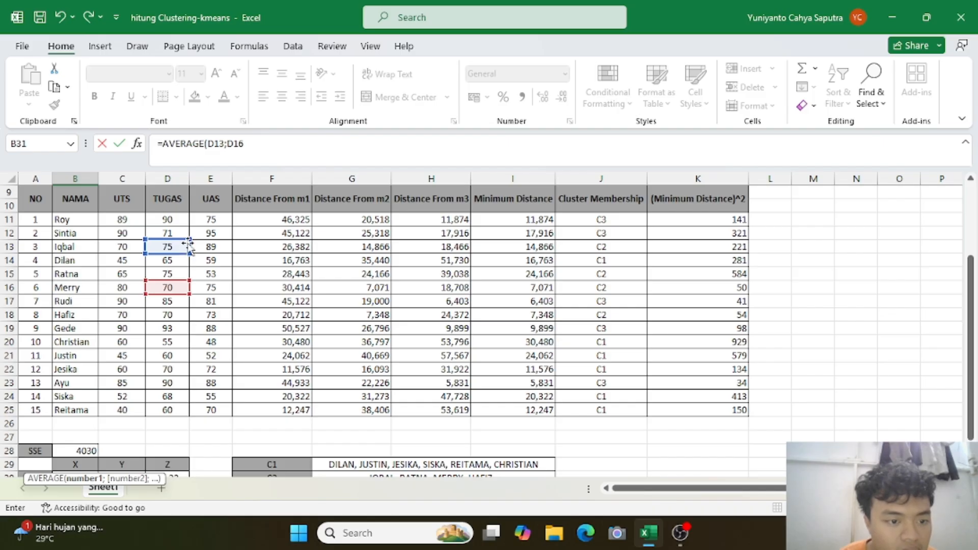
{"action": "left_click", "coordinate": [210, 247]}
{"action": "left_click", "coordinate": [181, 248], "text": "ctrl"}
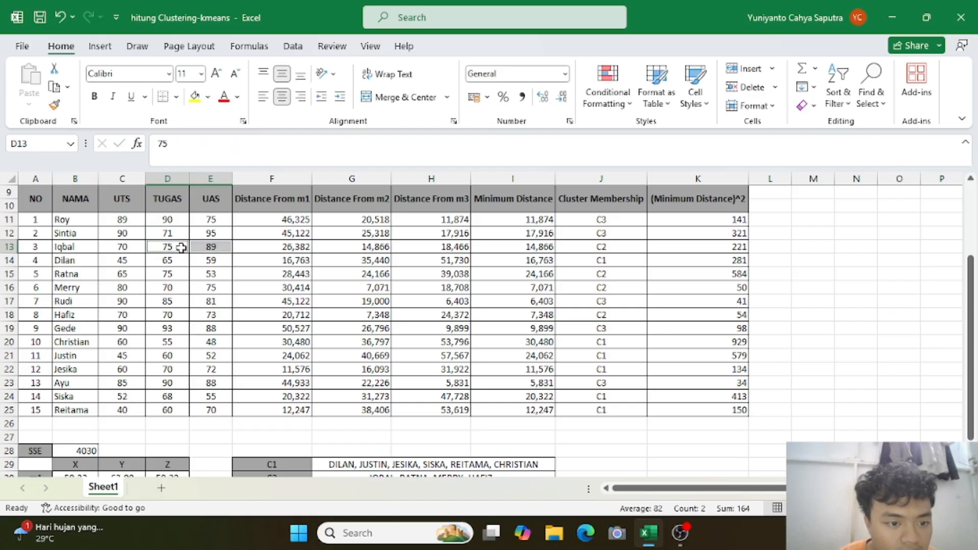
Replace m2's formula in B31 with =AVERAGE(D13;D15;D16;D18) and fill it across to D31
{"action": "scroll", "coordinate": [185, 284], "scroll_direction": "down", "scroll_amount": 2}
{"action": "left_click", "coordinate": [77, 410]}
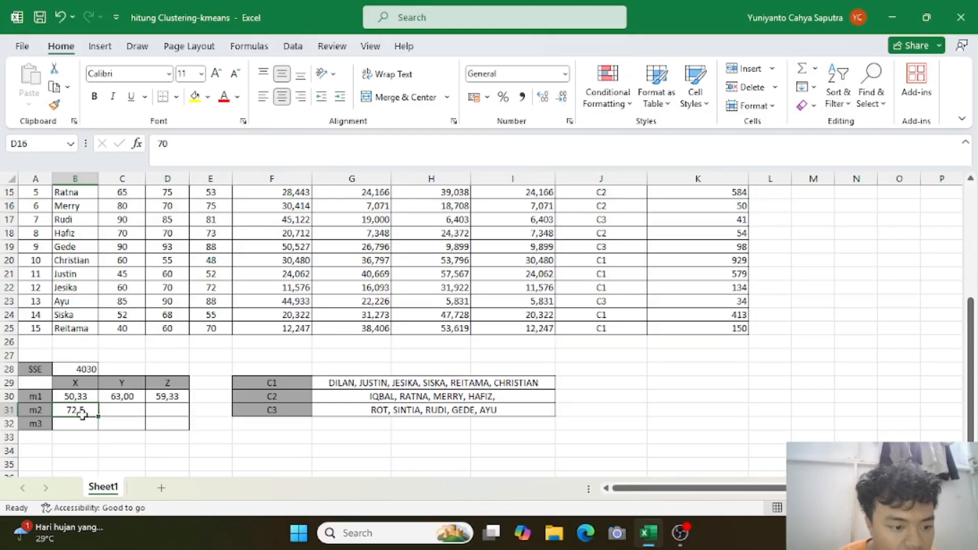
{"action": "left_click_drag", "start_coordinate": [265, 141], "coordinate": [206, 144]}
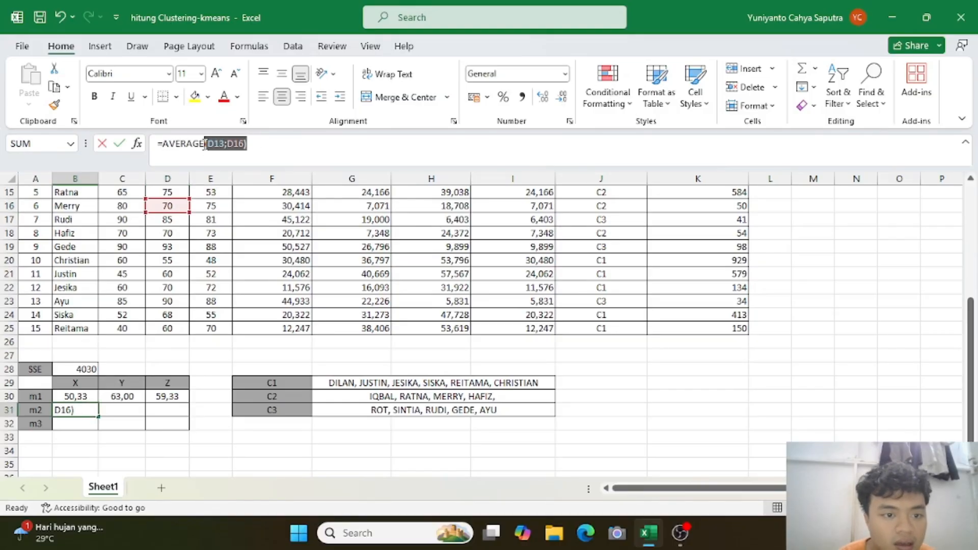
{"action": "key", "text": "BackSpace"}
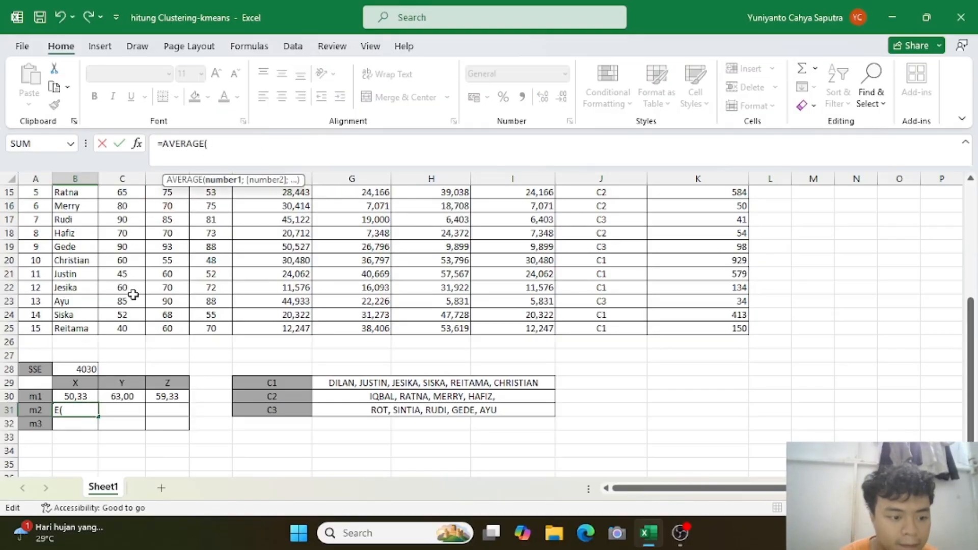
{"action": "scroll", "coordinate": [133, 294], "scroll_direction": "up", "scroll_amount": 1}
{"action": "scroll", "coordinate": [134, 294], "scroll_direction": "up", "scroll_amount": 3}
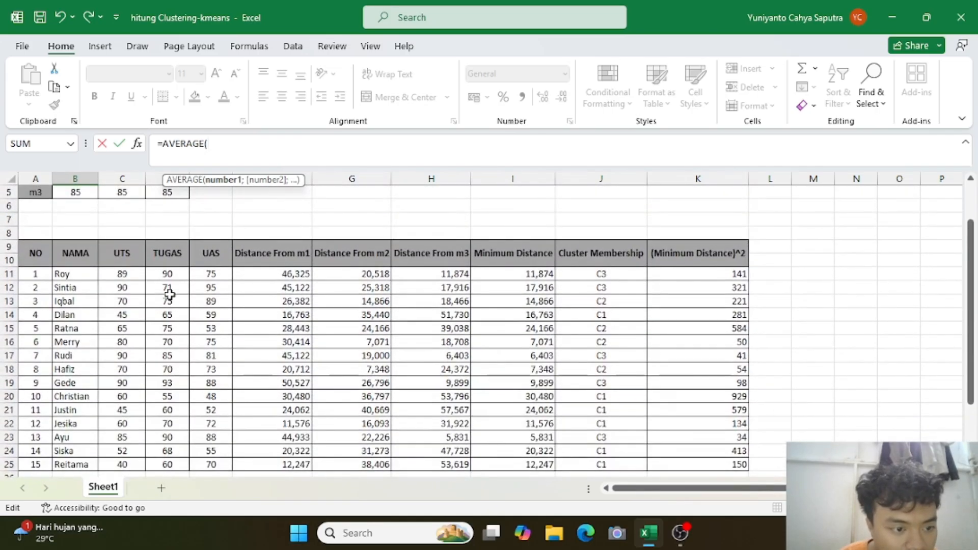
{"action": "left_click", "coordinate": [170, 300]}
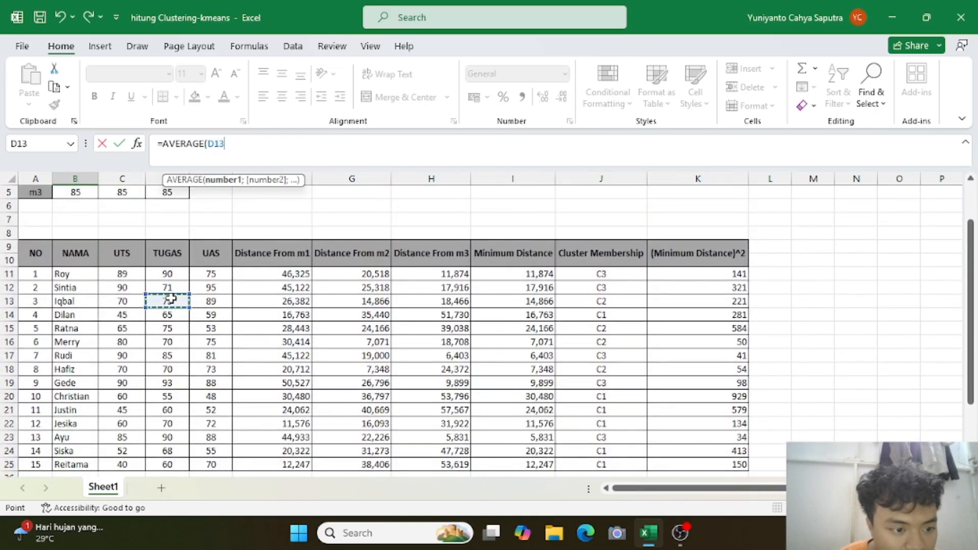
{"action": "left_click", "coordinate": [173, 329], "text": "ctrl"}
{"action": "left_click", "coordinate": [175, 342], "text": "ctrl"}
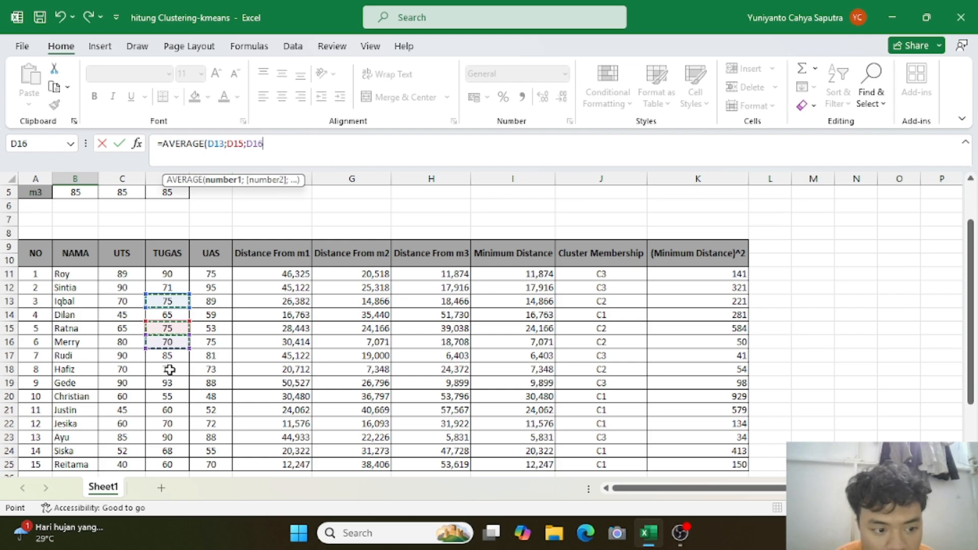
{"action": "left_click", "coordinate": [169, 369], "text": "ctrl"}
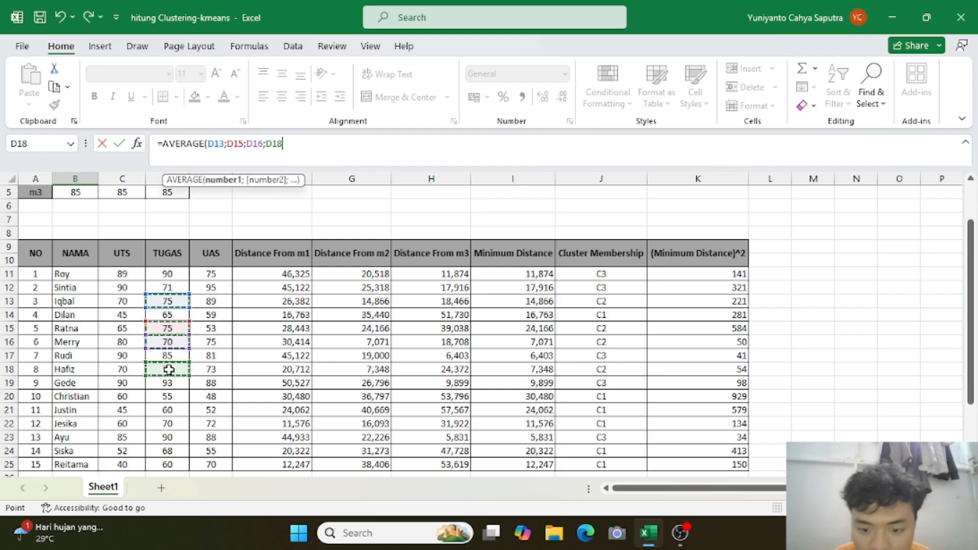
{"action": "key", "text": "Return"}
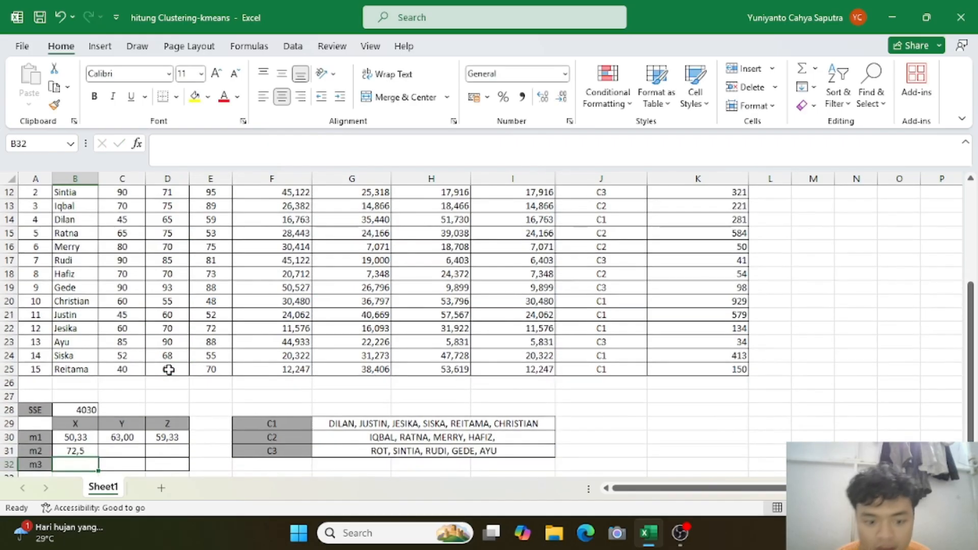
{"action": "left_click", "coordinate": [84, 450]}
{"action": "left_click_drag", "start_coordinate": [98, 457], "coordinate": [169, 451]}
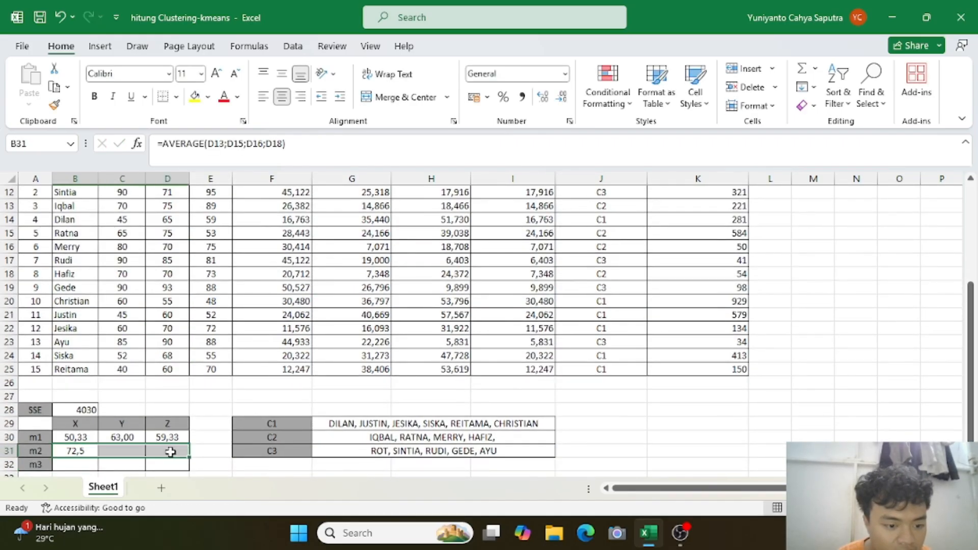
Enter =AVERAGE(E11;C11) in B32 for m3's X coordinate
{"action": "left_click", "coordinate": [70, 465]}
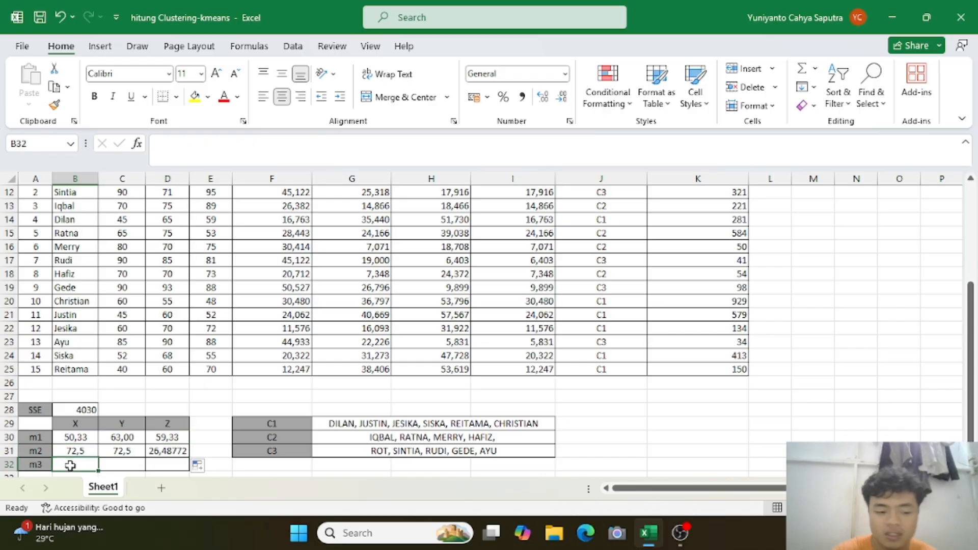
{"action": "type", "text": "=AVE"}
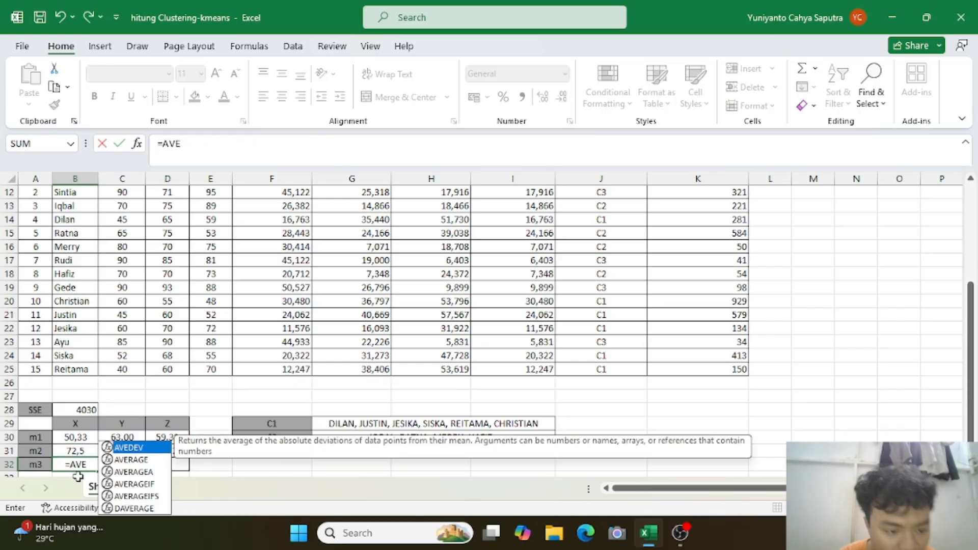
{"action": "double_click", "coordinate": [144, 460]}
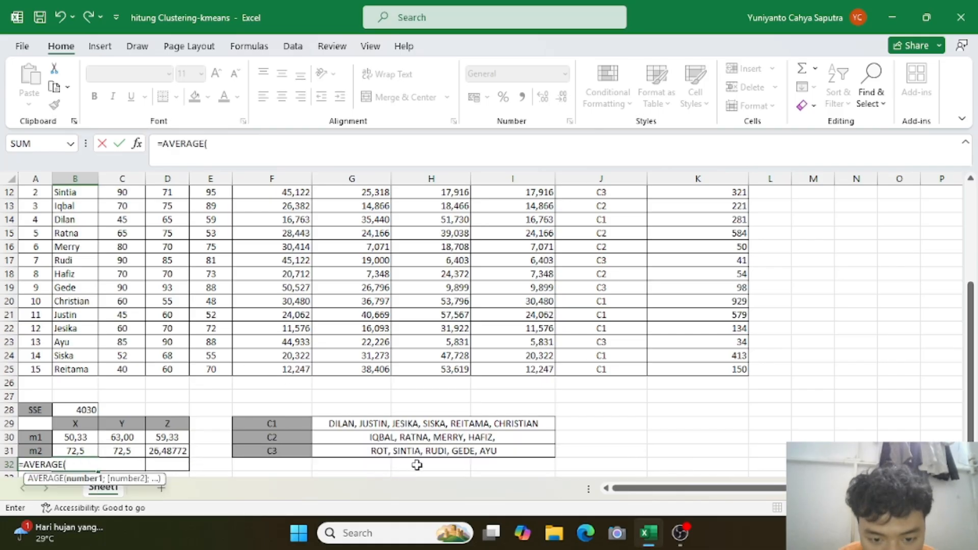
{"action": "scroll", "coordinate": [263, 423], "scroll_direction": "up", "scroll_amount": 2}
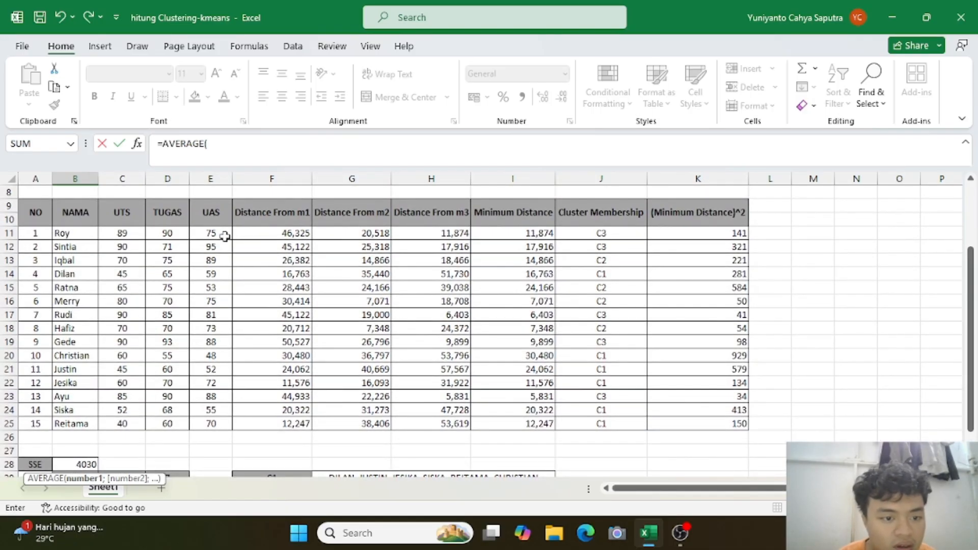
{"action": "left_click", "coordinate": [225, 236]}
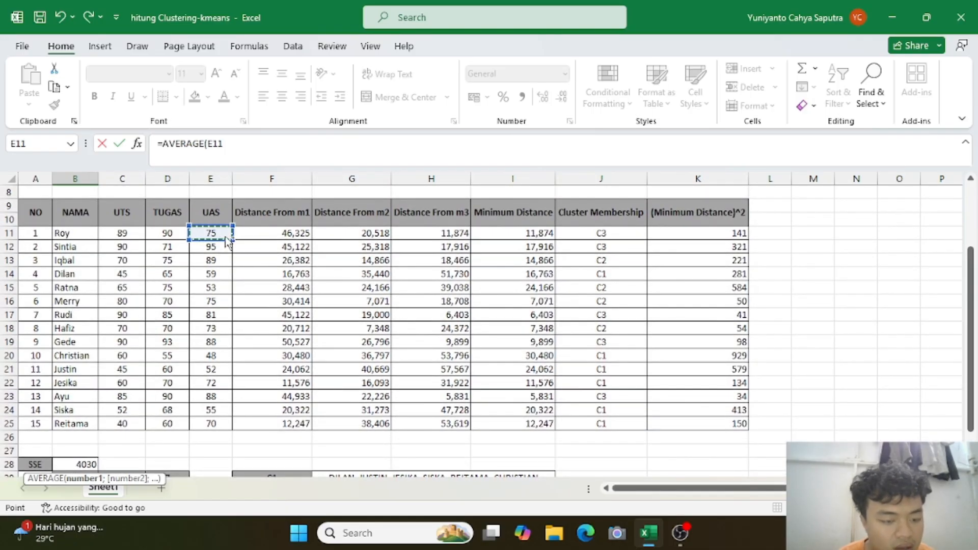
{"action": "scroll", "coordinate": [222, 249], "scroll_direction": "down", "scroll_amount": 2}
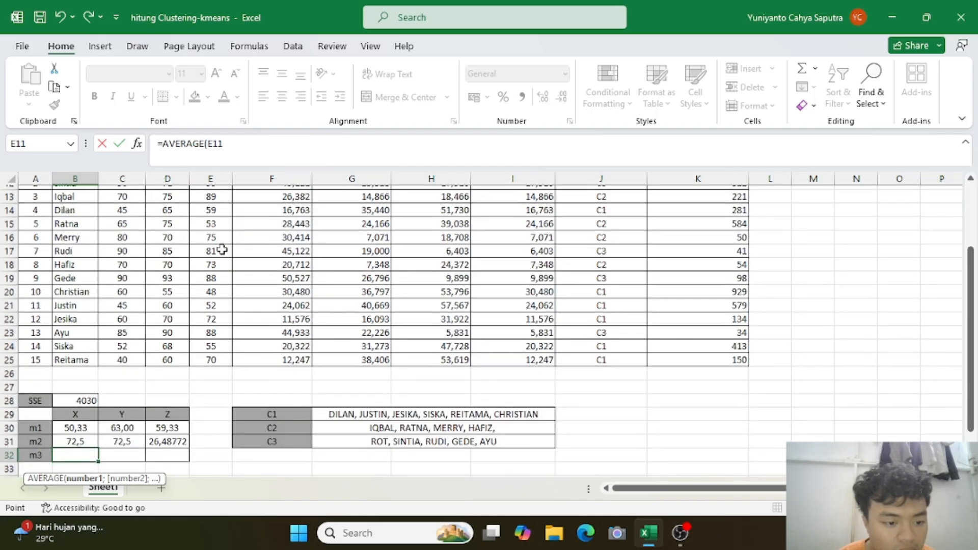
{"action": "scroll", "coordinate": [222, 249], "scroll_direction": "up", "scroll_amount": 1}
{"action": "scroll", "coordinate": [222, 250], "scroll_direction": "up", "scroll_amount": 2}
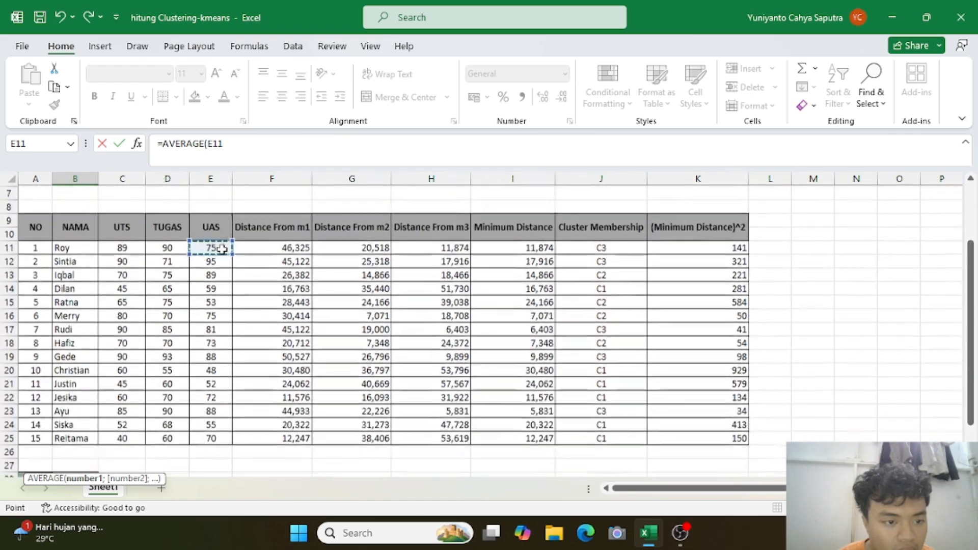
{"action": "type", "text": ";C11"}
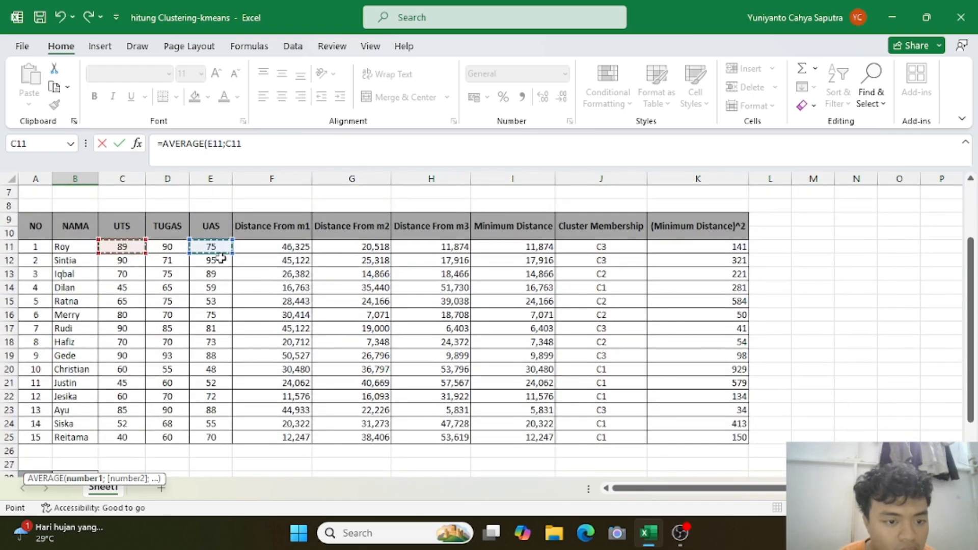
{"action": "scroll", "coordinate": [200, 288], "scroll_direction": "up", "scroll_amount": 2}
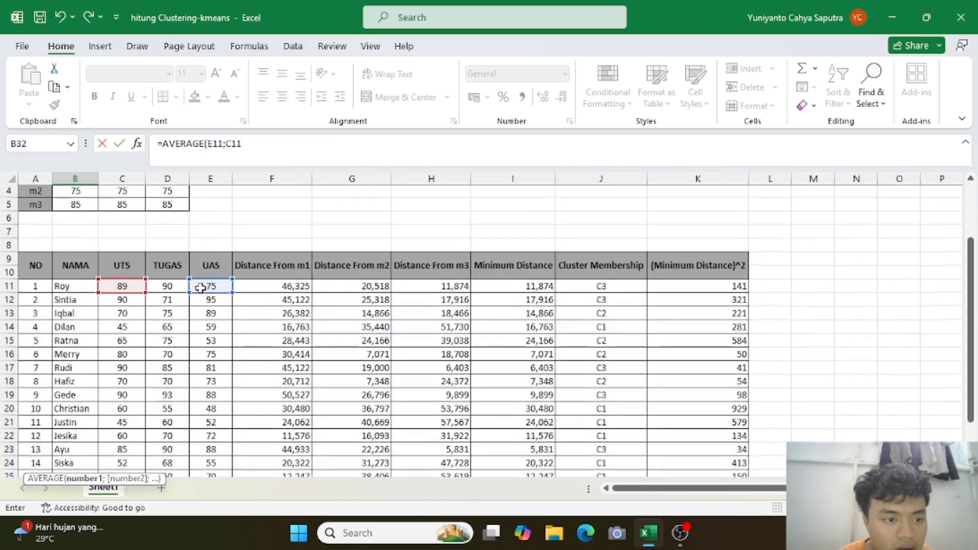
{"action": "scroll", "coordinate": [200, 288], "scroll_direction": "down", "scroll_amount": 6}
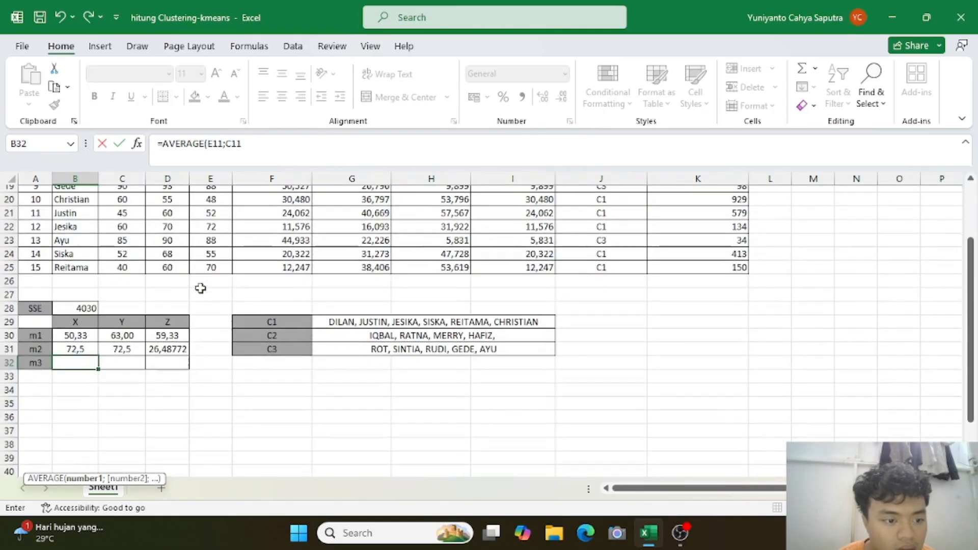
{"action": "scroll", "coordinate": [200, 288], "scroll_direction": "up", "scroll_amount": 5}
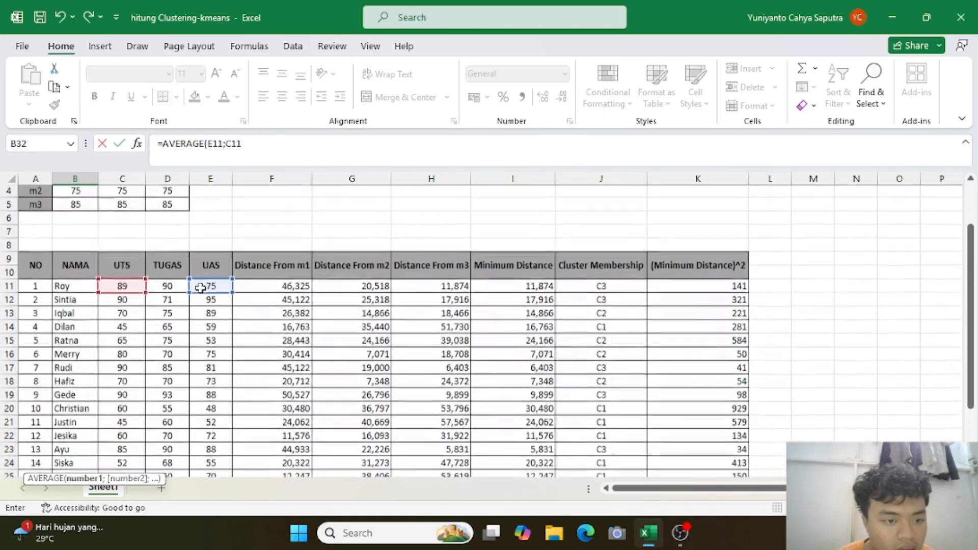
{"action": "left_click", "coordinate": [176, 302]}
{"action": "scroll", "coordinate": [126, 287], "scroll_direction": "down", "scroll_amount": 5}
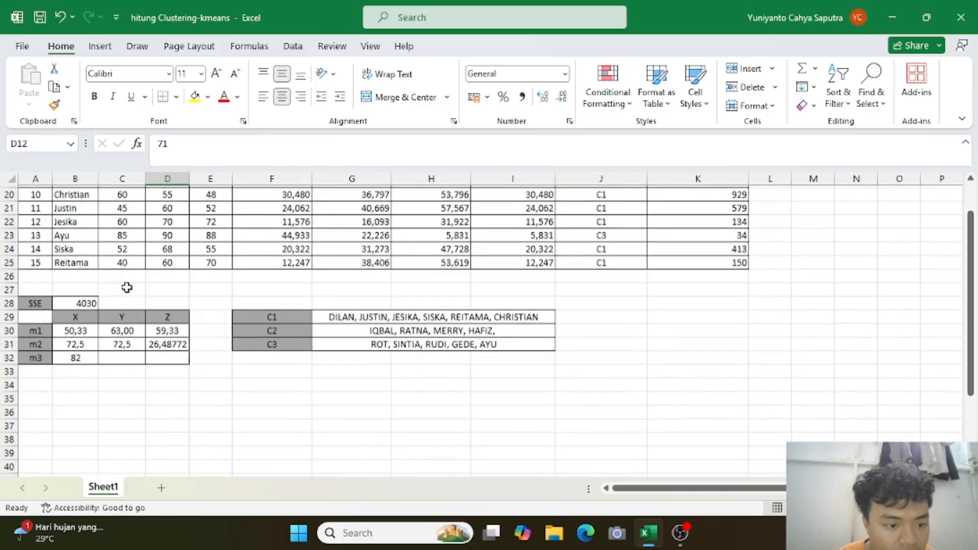
Replace m3's formula in B32 with =AVERAGE(C11;C12;C17;C19;C23) and fill it across to D32
{"action": "left_click", "coordinate": [78, 355]}
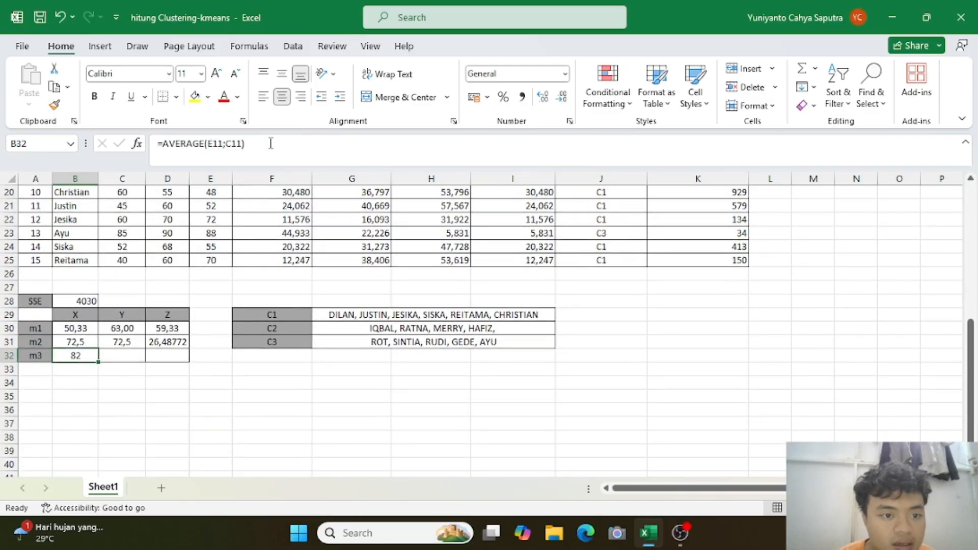
{"action": "left_click_drag", "start_coordinate": [271, 143], "coordinate": [207, 150]}
{"action": "key", "text": "BackSpace"}
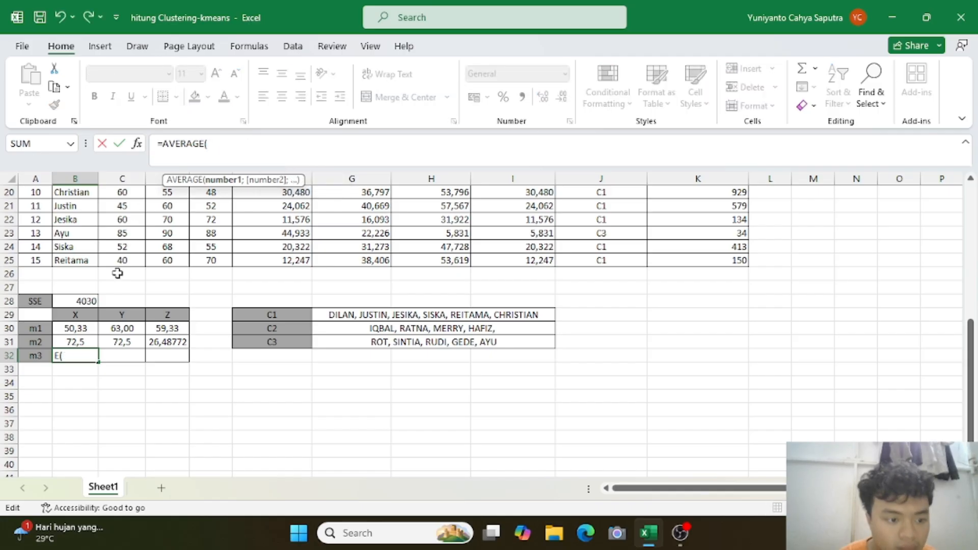
{"action": "scroll", "coordinate": [118, 274], "scroll_direction": "up", "scroll_amount": 4}
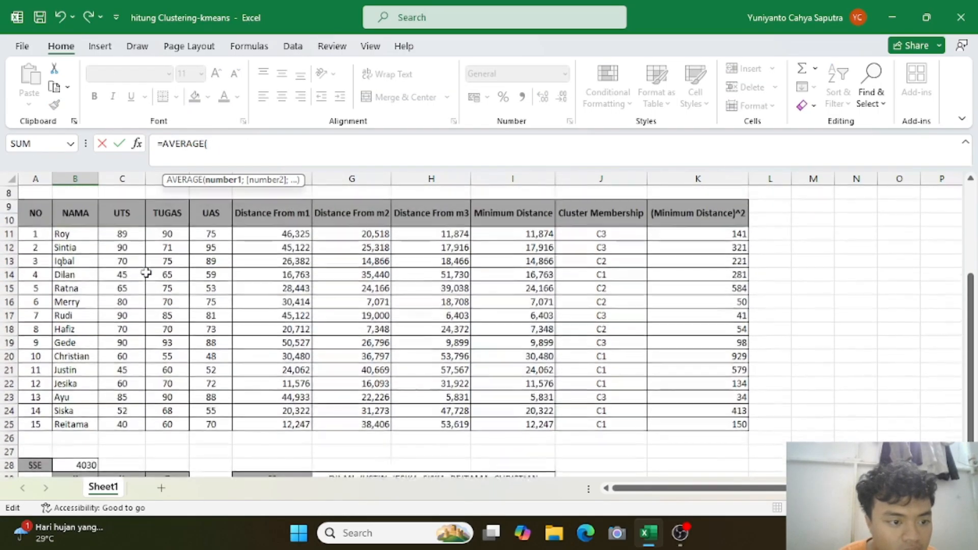
{"action": "left_click", "coordinate": [125, 232]}
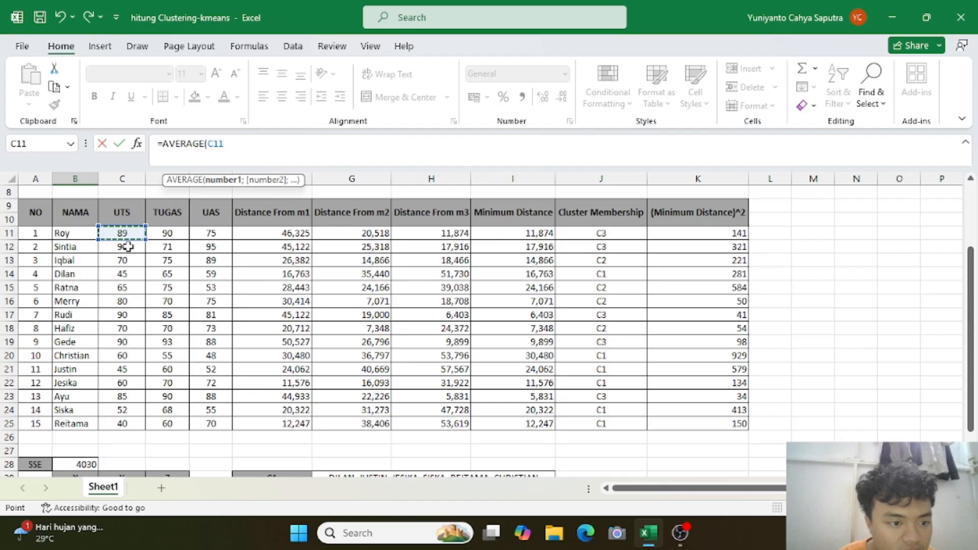
{"action": "left_click", "coordinate": [129, 315], "text": "ctrl"}
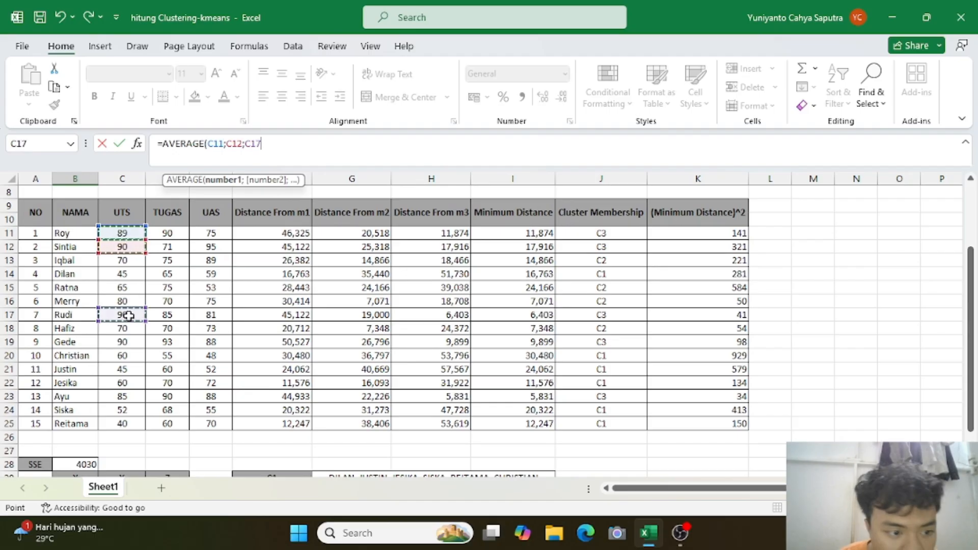
{"action": "left_click", "coordinate": [125, 342], "text": "ctrl"}
{"action": "left_click", "coordinate": [126, 397], "text": "ctrl"}
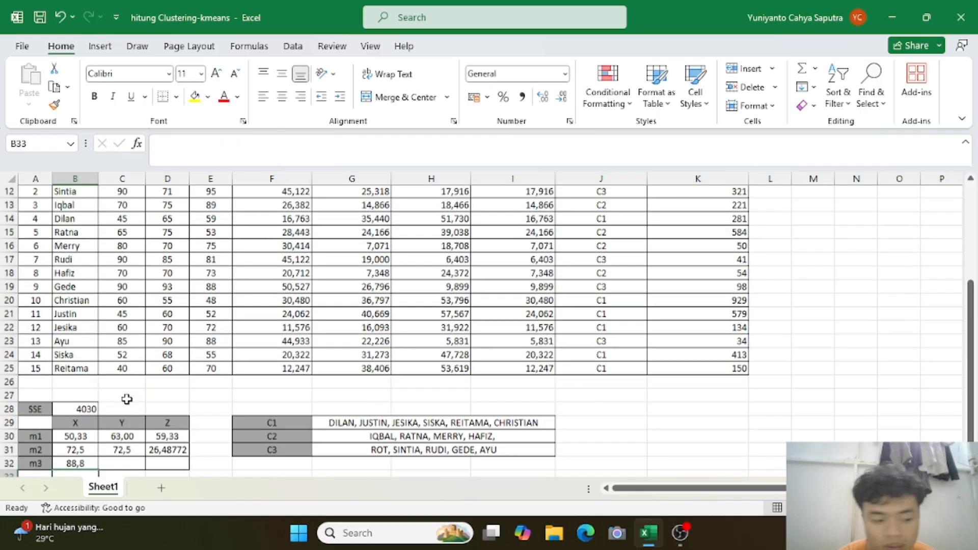
{"action": "key", "text": "Return"}
{"action": "left_click", "coordinate": [93, 450]}
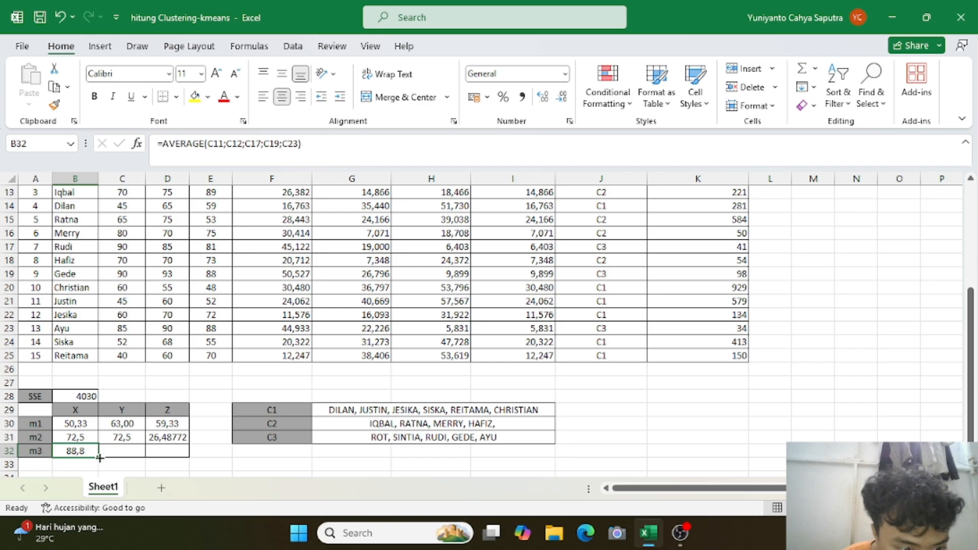
{"action": "left_click_drag", "start_coordinate": [97, 457], "coordinate": [167, 456]}
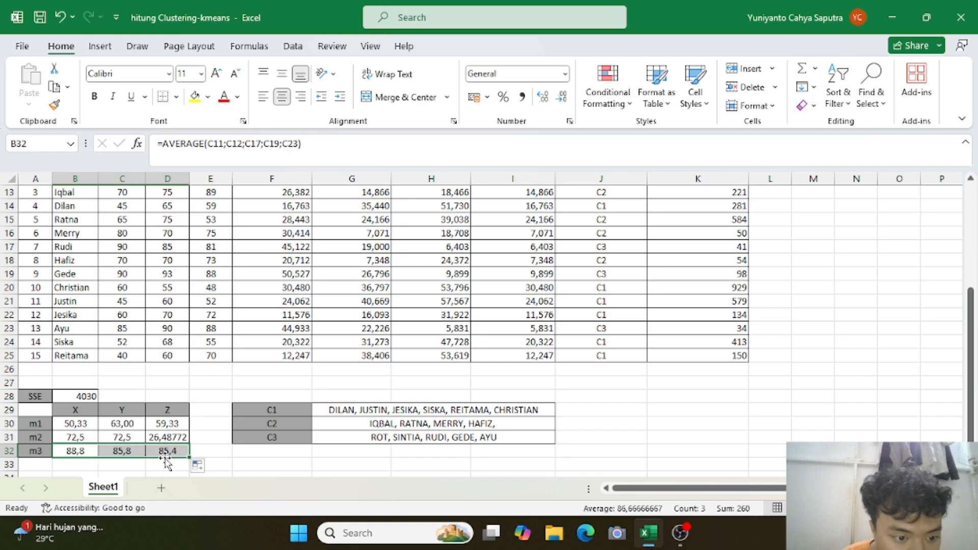
Rebuild m2's AVERAGE formula in B31 from the C2 members' UTS scores, starting with C13 and C15
{"action": "left_click", "coordinate": [89, 438]}
{"action": "scroll", "coordinate": [89, 438], "scroll_direction": "up", "scroll_amount": 3}
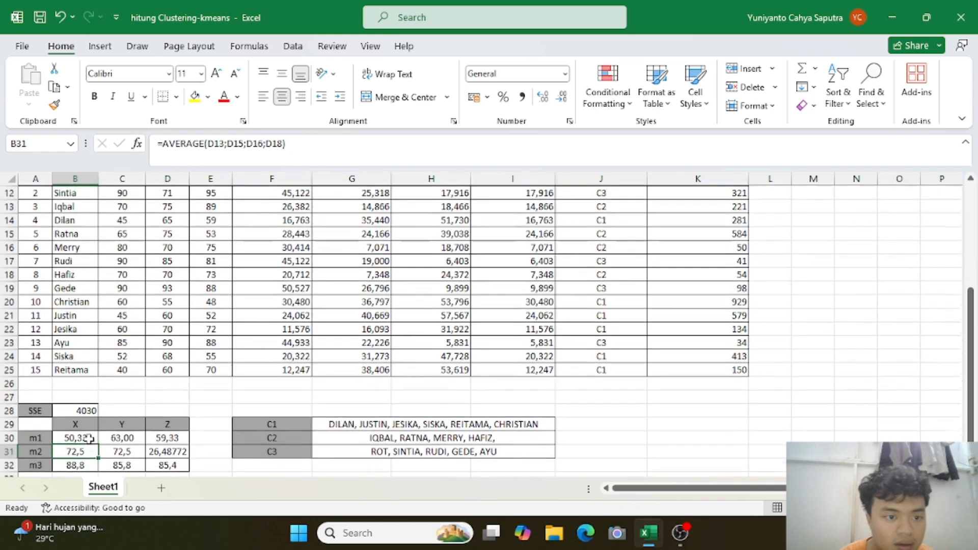
{"action": "scroll", "coordinate": [90, 439], "scroll_direction": "down", "scroll_amount": 2}
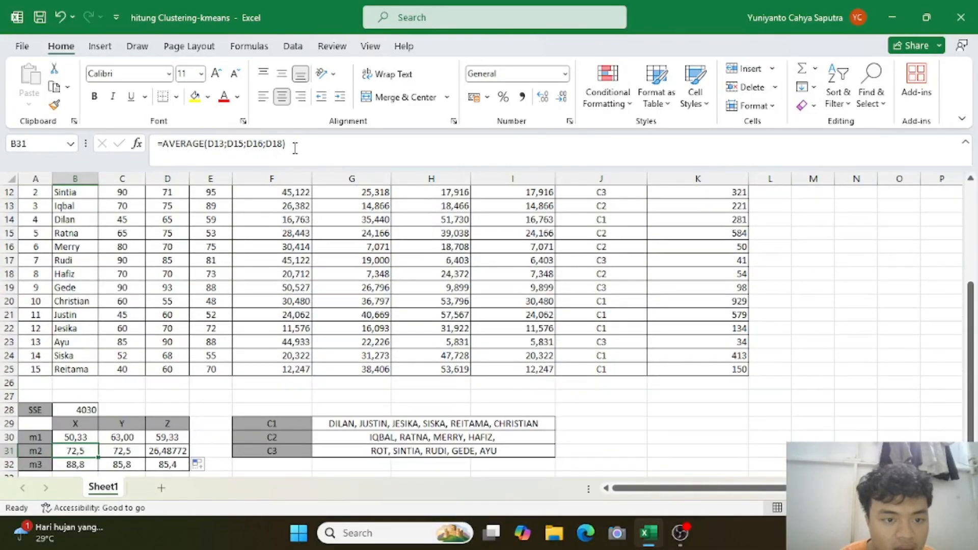
{"action": "left_click_drag", "start_coordinate": [296, 144], "coordinate": [201, 154]}
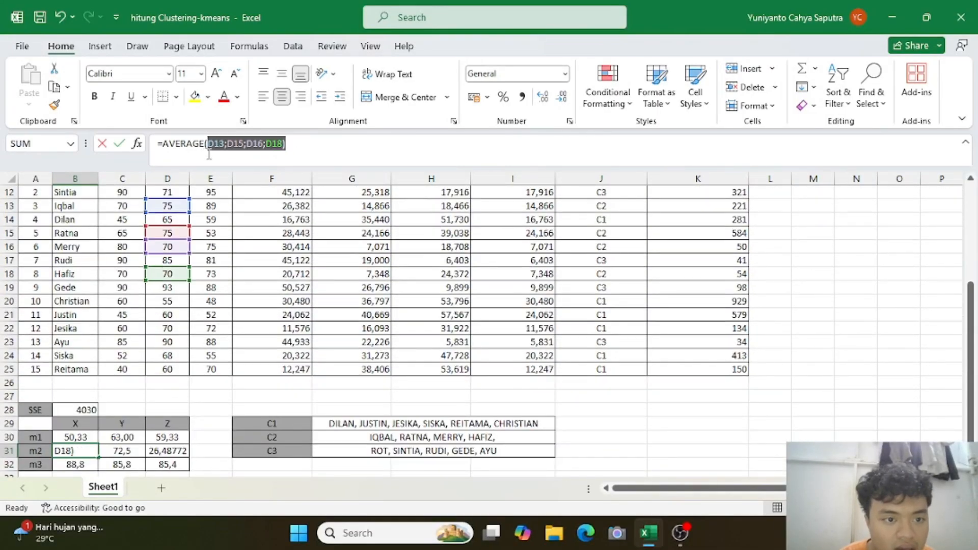
{"action": "key", "text": "BackSpace"}
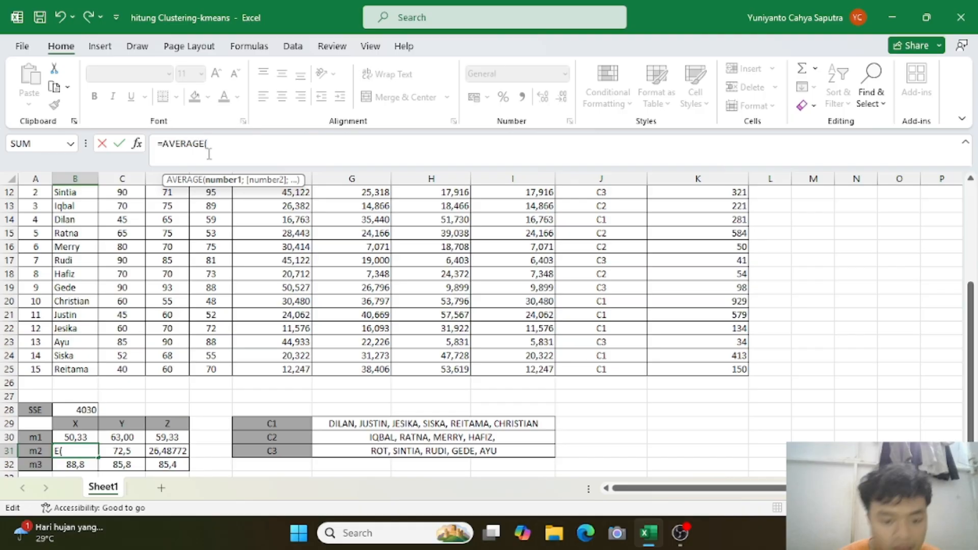
{"action": "left_click", "coordinate": [126, 207]}
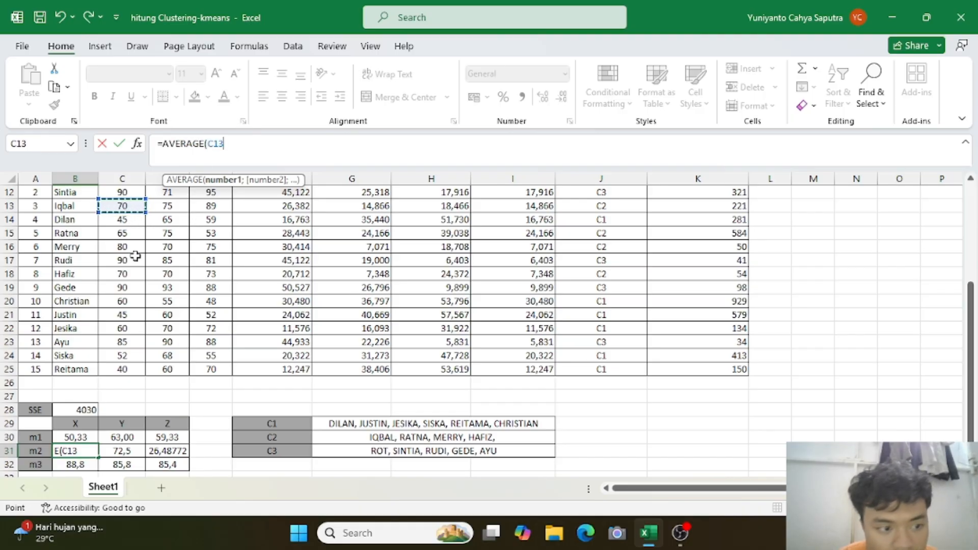
{"action": "type", "text": ";"}
{"action": "left_click", "coordinate": [127, 234]}
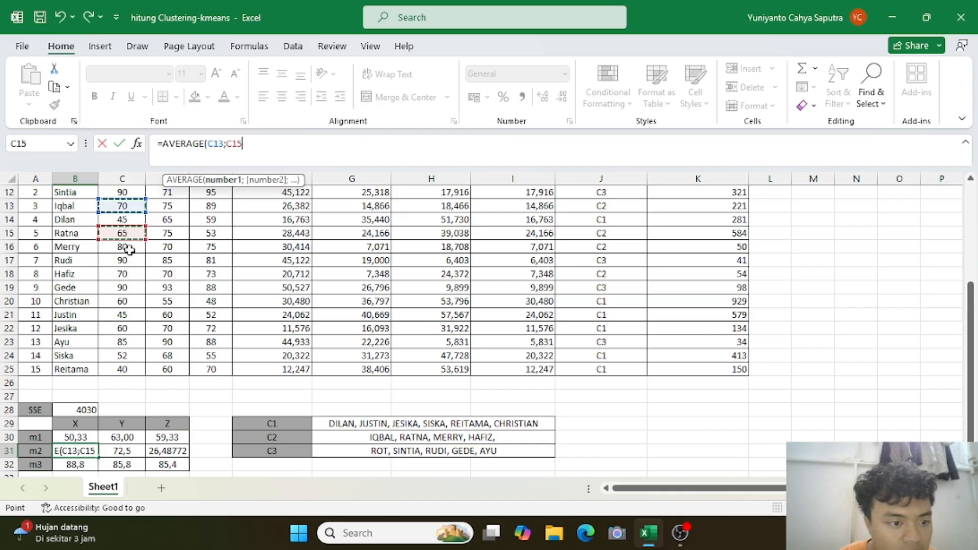
Complete the m2 X average in B31 as =AVERAGE(C13;C15;C16;C18) and fill it across to D31
{"action": "type", "text": ";"}
{"action": "left_click", "coordinate": [124, 249]}
{"action": "key", "text": "Return"}
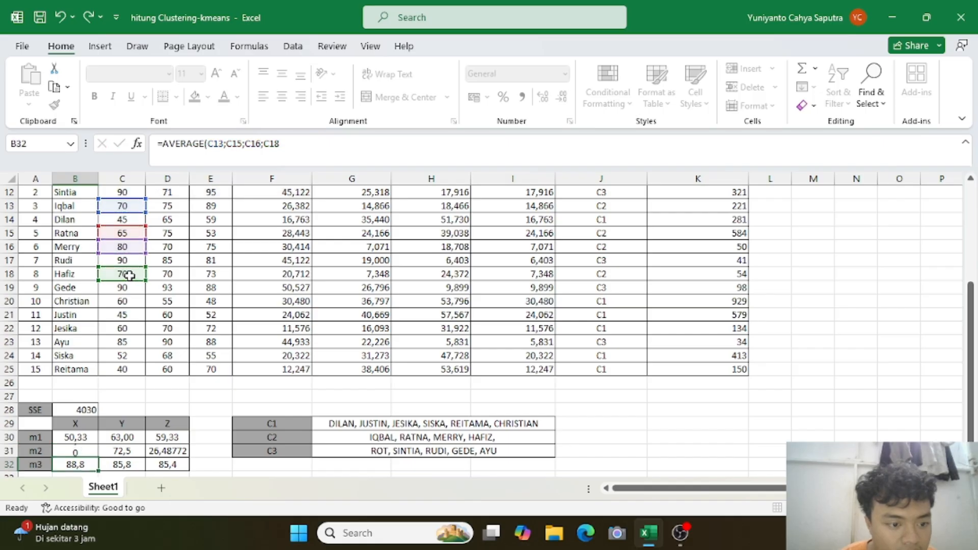
{"action": "left_click", "coordinate": [87, 448]}
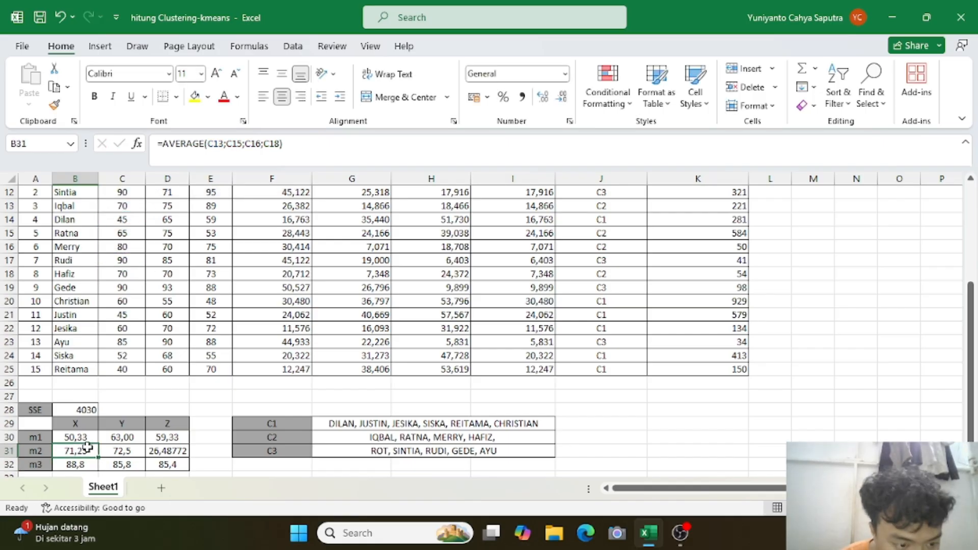
{"action": "left_click_drag", "start_coordinate": [97, 456], "coordinate": [185, 456]}
{"action": "left_click", "coordinate": [224, 408]}
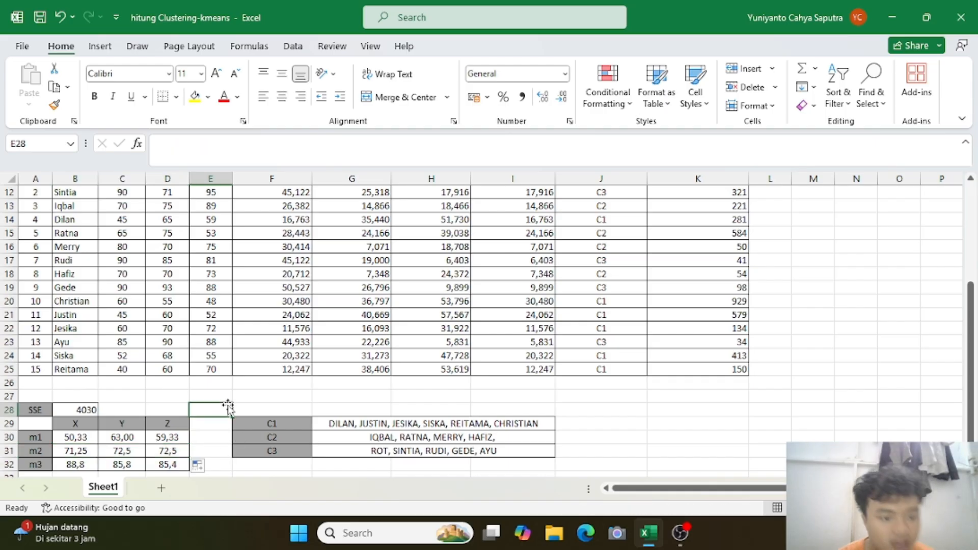
Copy the whole distance and cluster table, headers included, and paste it below the new centroids starting at A35
{"action": "scroll", "coordinate": [227, 406], "scroll_direction": "down", "scroll_amount": 2}
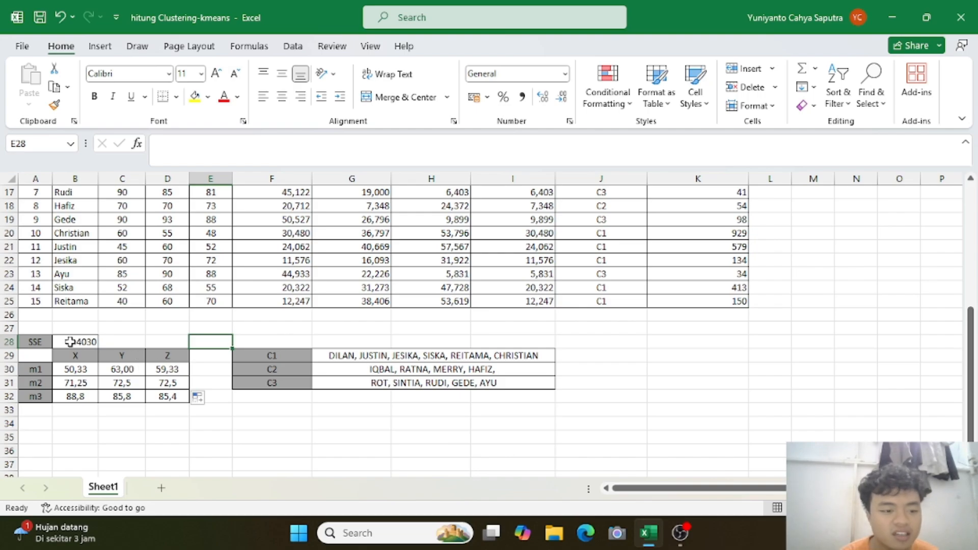
{"action": "left_click", "coordinate": [71, 342]}
{"action": "scroll", "coordinate": [82, 292], "scroll_direction": "up", "scroll_amount": 5}
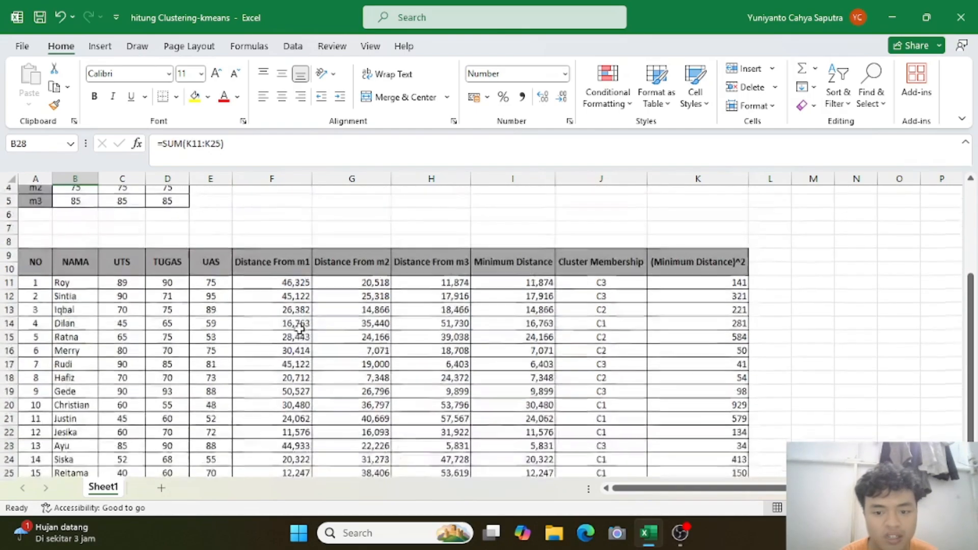
{"action": "left_click", "coordinate": [119, 301]}
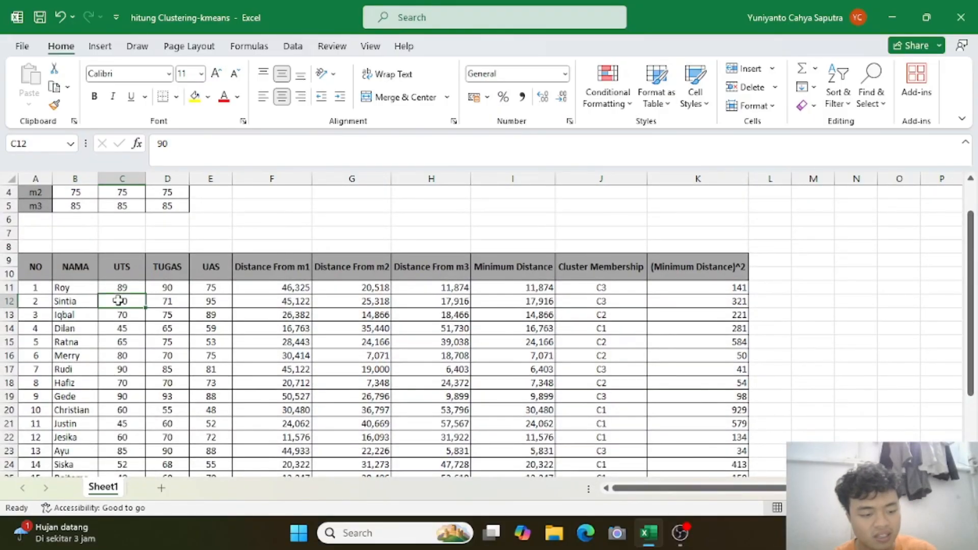
{"action": "key", "text": "ctrl+a"}
{"action": "key", "text": "ctrl+c"}
{"action": "scroll", "coordinate": [120, 300], "scroll_direction": "down", "scroll_amount": 8}
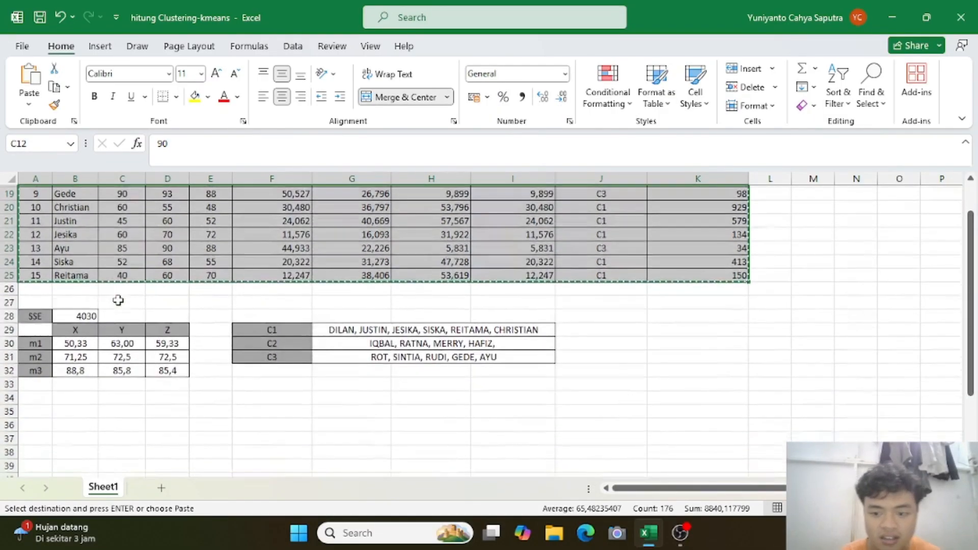
{"action": "left_click", "coordinate": [48, 284]}
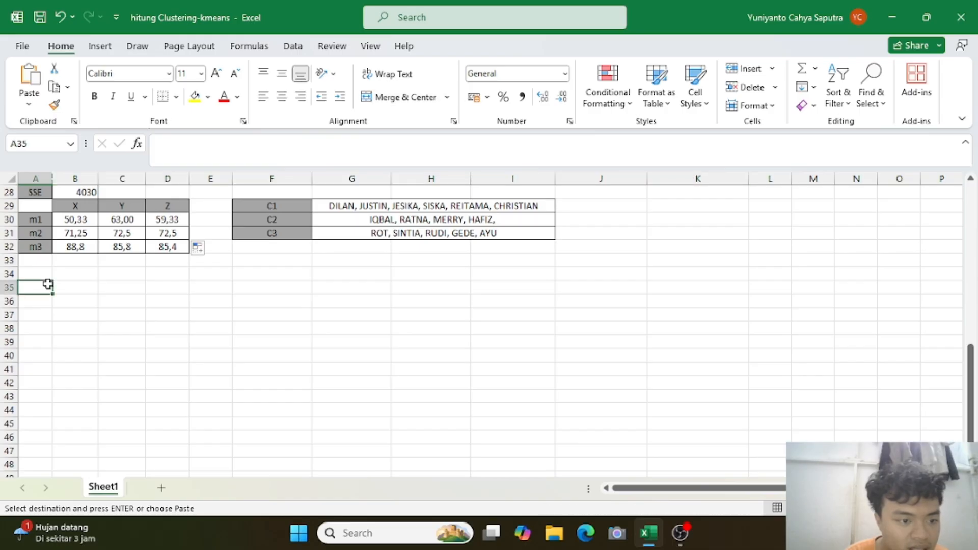
{"action": "key", "text": "ctrl+v"}
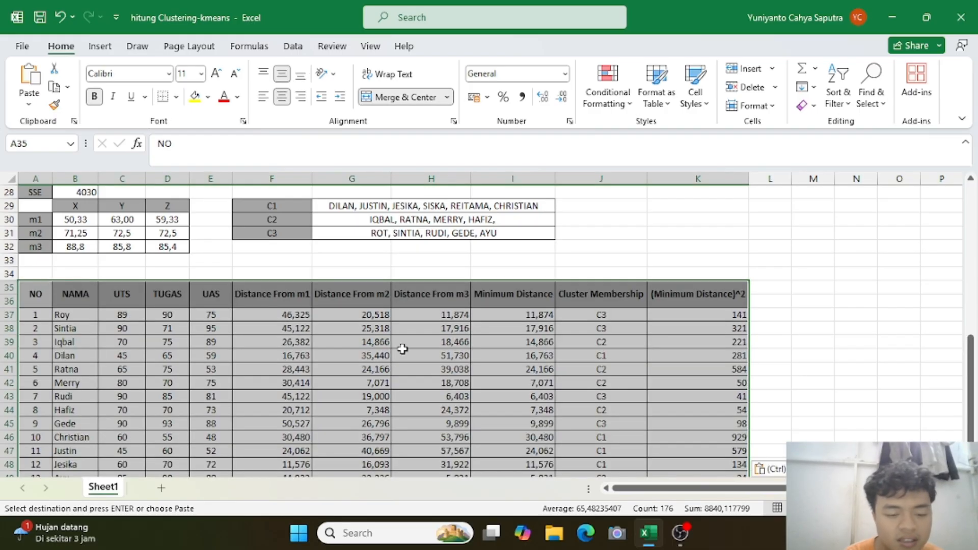
In the copied table's first Distance From m1 formula (F37), replace the X centroid reference with absolute $B$30
{"action": "scroll", "coordinate": [403, 348], "scroll_direction": "up", "scroll_amount": 6}
{"action": "scroll", "coordinate": [403, 348], "scroll_direction": "down", "scroll_amount": 5}
{"action": "scroll", "coordinate": [402, 348], "scroll_direction": "up", "scroll_amount": 6}
{"action": "scroll", "coordinate": [403, 348], "scroll_direction": "down", "scroll_amount": 8}
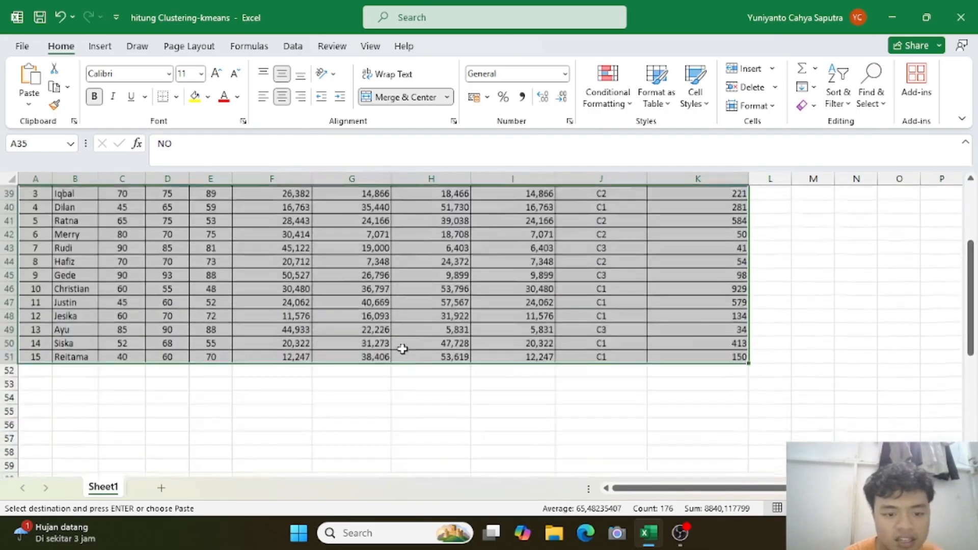
{"action": "scroll", "coordinate": [403, 349], "scroll_direction": "up", "scroll_amount": 2}
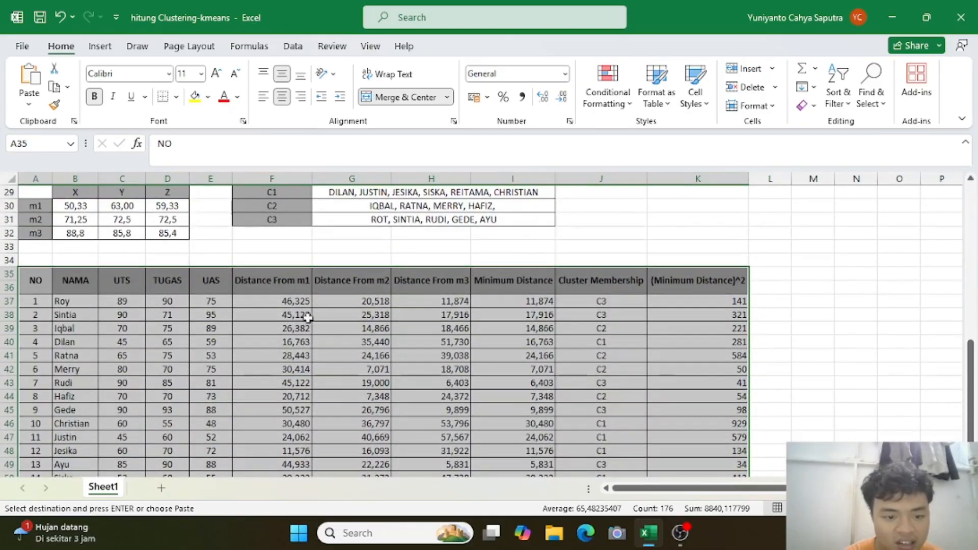
{"action": "left_click", "coordinate": [286, 310]}
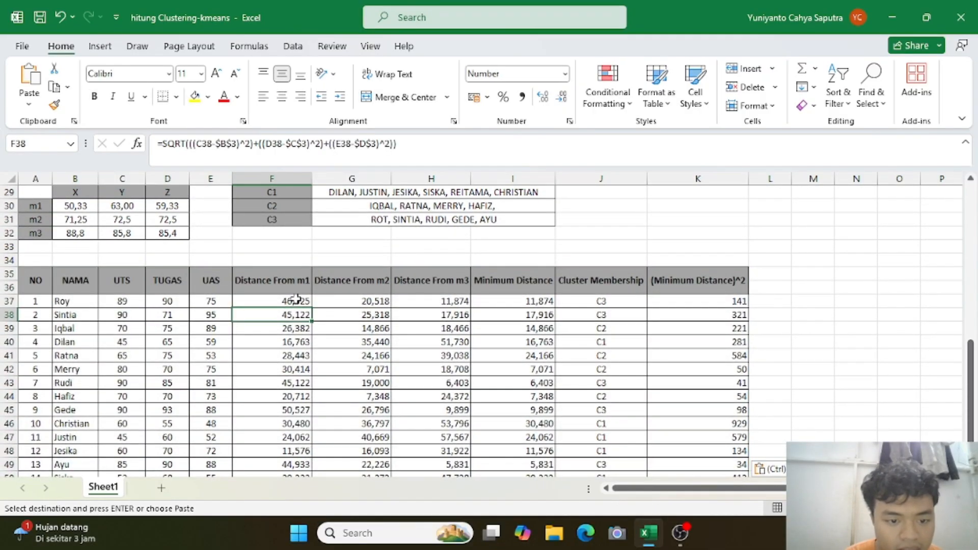
{"action": "left_click", "coordinate": [296, 300]}
{"action": "scroll", "coordinate": [258, 200], "scroll_direction": "up", "scroll_amount": 1}
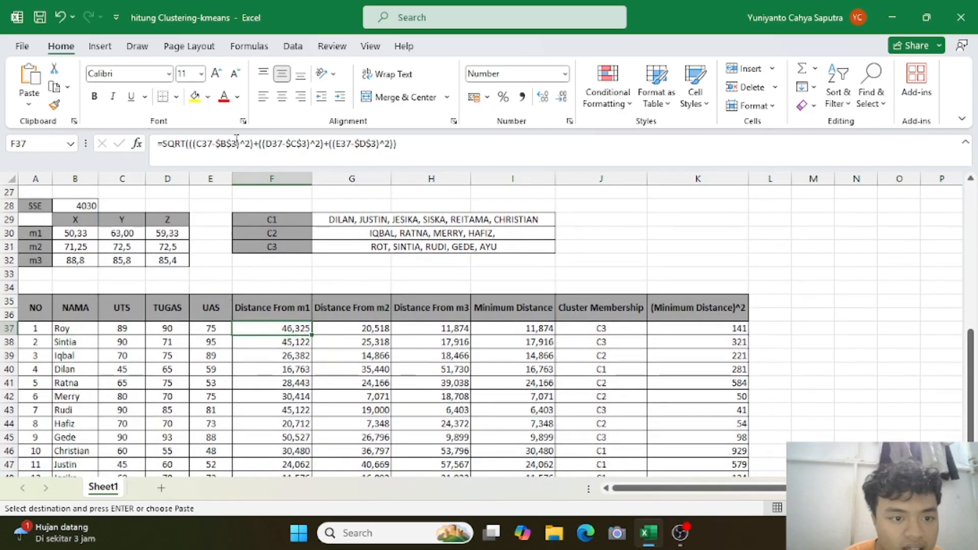
{"action": "double_click", "coordinate": [224, 145]}
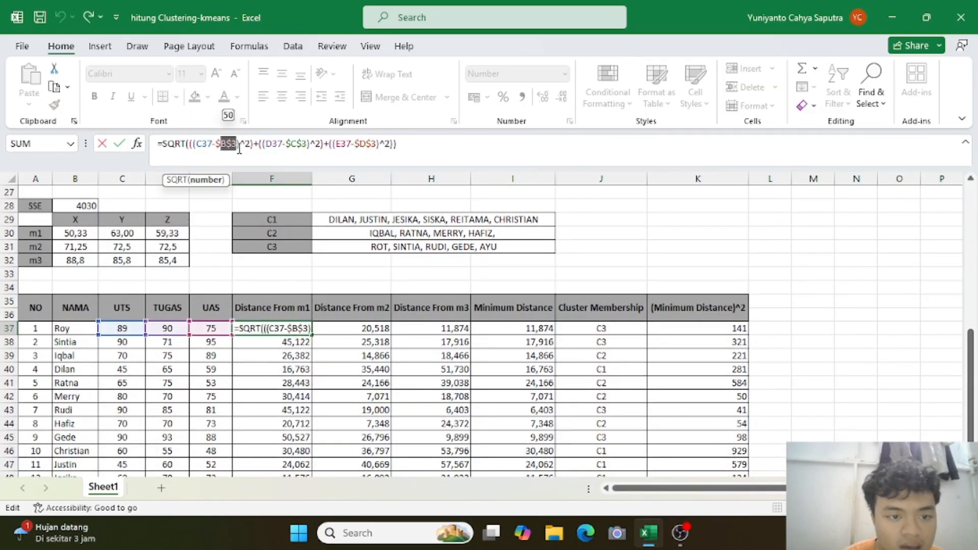
{"action": "key", "text": "BackSpace"}
{"action": "key", "text": "BackSpace"}
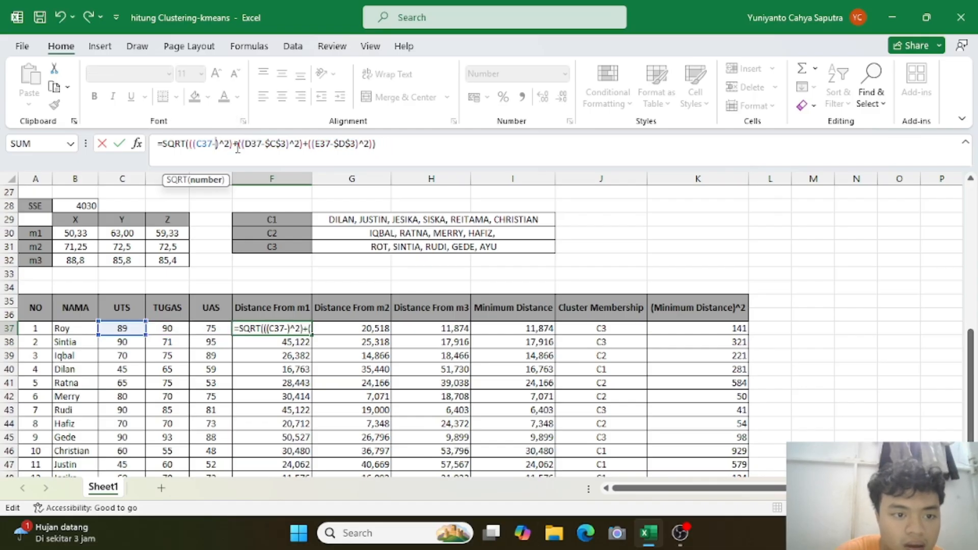
{"action": "left_click", "coordinate": [73, 236]}
{"action": "key", "text": "F4"}
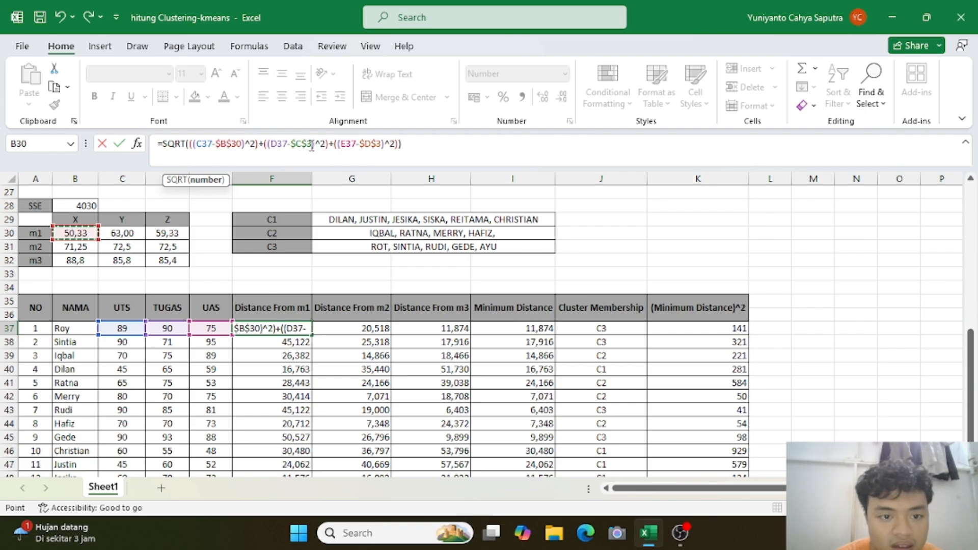
Replace the Y and Z centroid references in the F37 formula with $C$30 and $D$30 and commit it
{"action": "left_click_drag", "start_coordinate": [311, 147], "coordinate": [294, 149]}
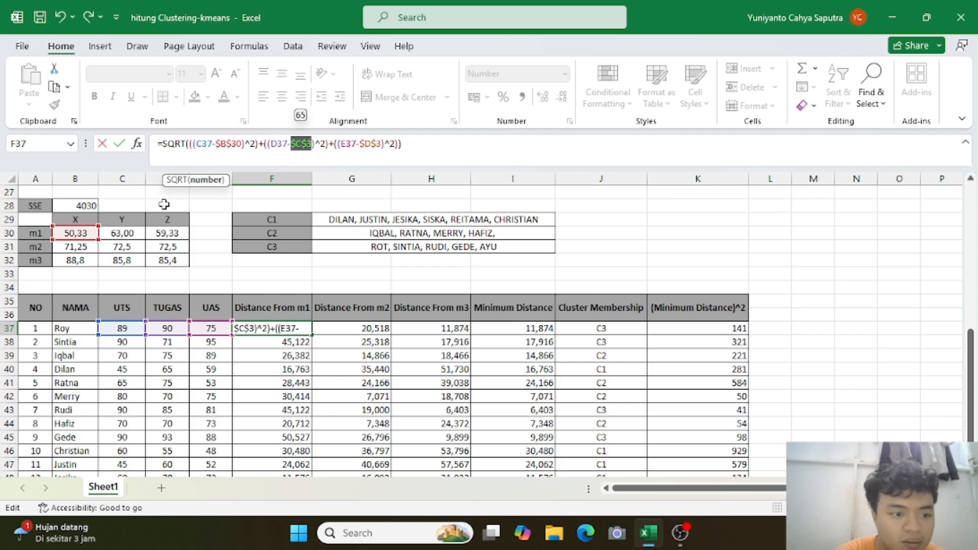
{"action": "left_click", "coordinate": [132, 238]}
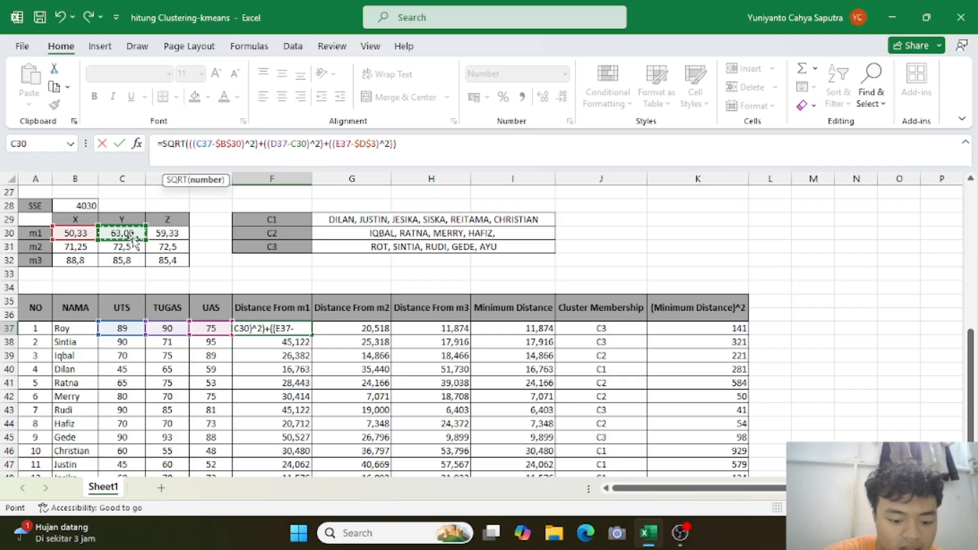
{"action": "key", "text": "F4"}
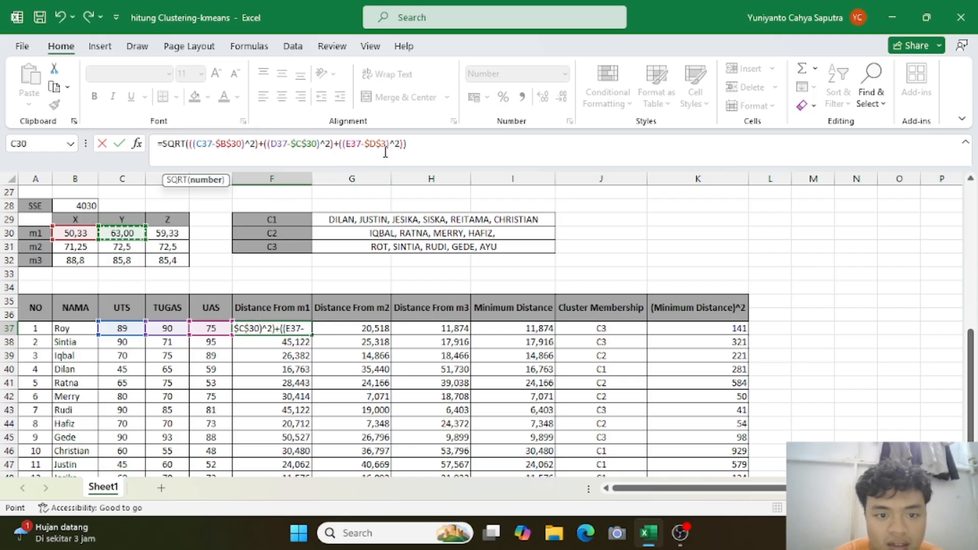
{"action": "left_click_drag", "start_coordinate": [386, 148], "coordinate": [366, 149]}
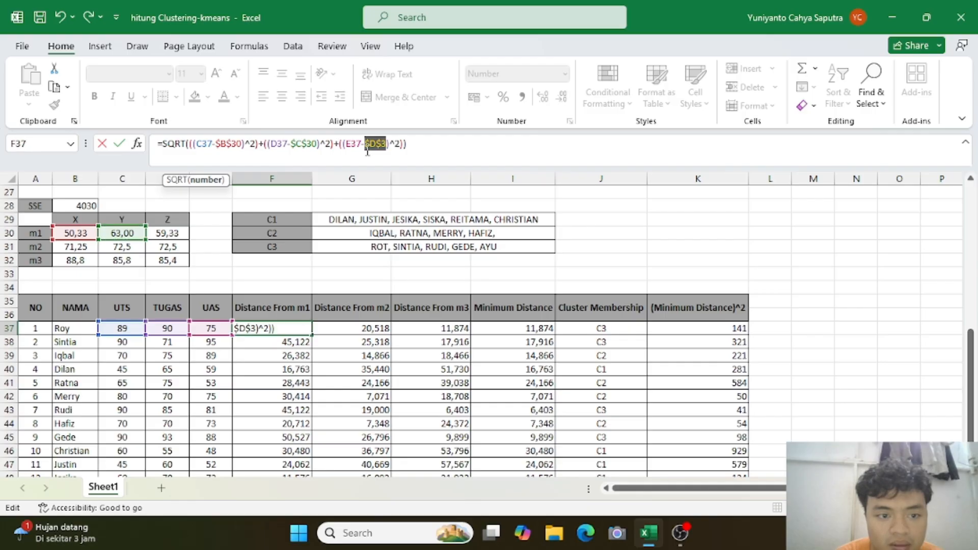
{"action": "left_click", "coordinate": [176, 232]}
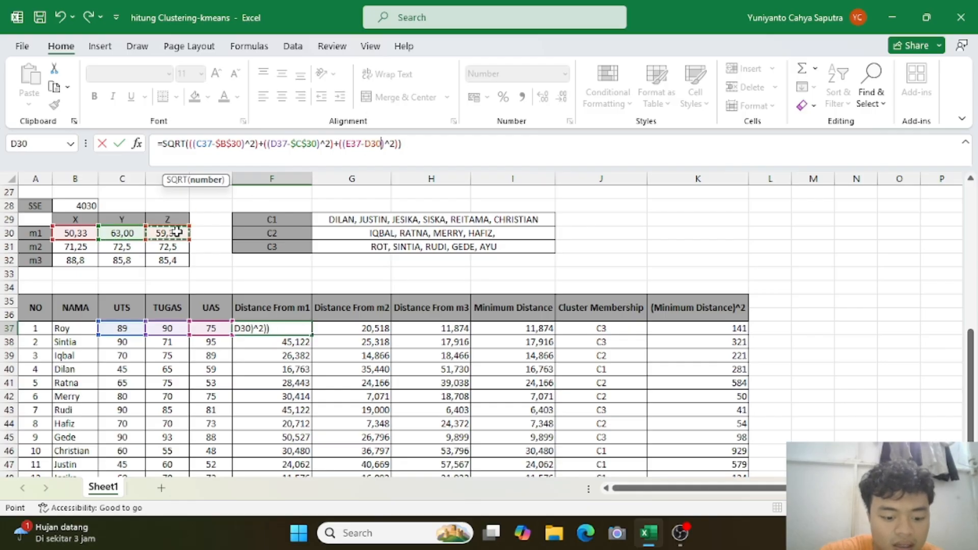
{"action": "key", "text": "F4"}
{"action": "key", "text": "Return"}
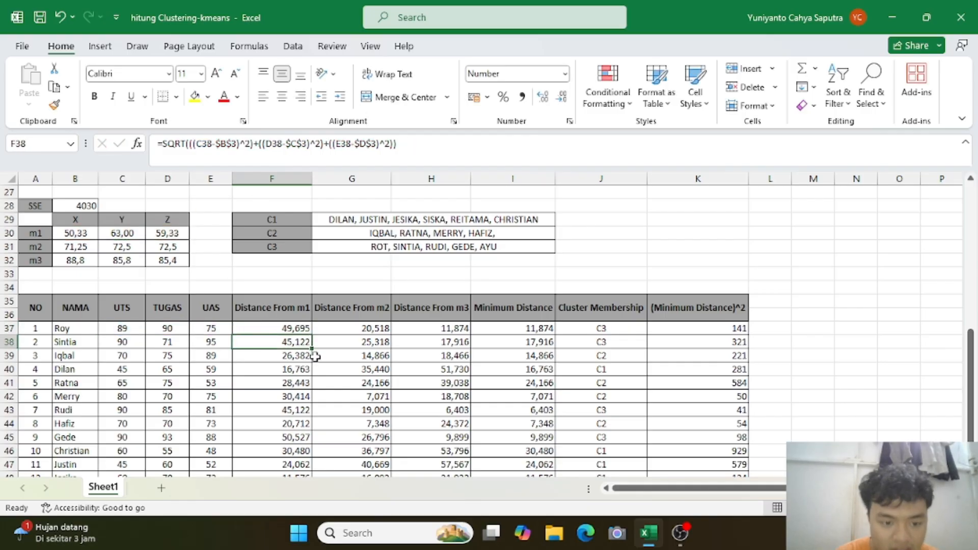
Fill the F37 formula down the Distance From m1 column to F51
{"action": "left_click", "coordinate": [305, 329]}
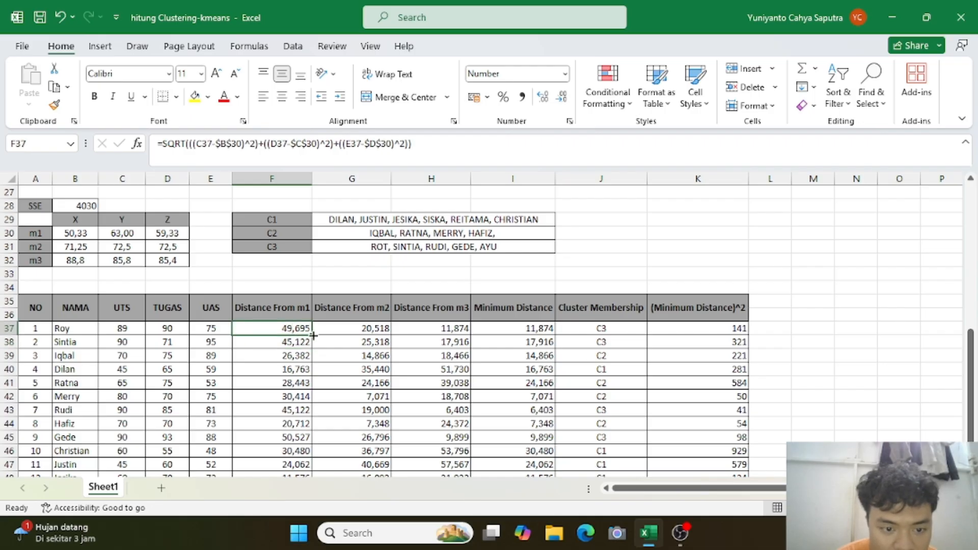
{"action": "double_click", "coordinate": [312, 334]}
{"action": "scroll", "coordinate": [306, 358], "scroll_direction": "down", "scroll_amount": 3}
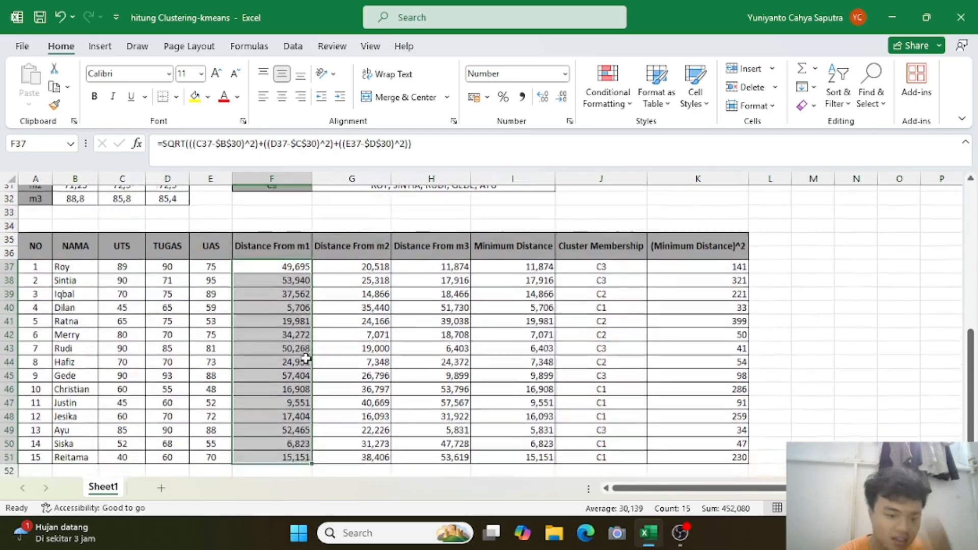
{"action": "scroll", "coordinate": [306, 358], "scroll_direction": "up", "scroll_amount": 1}
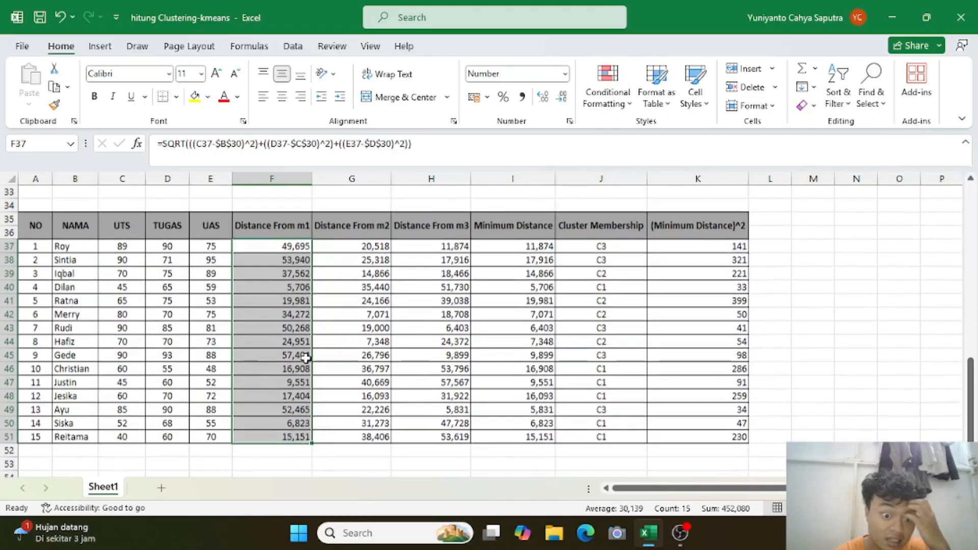
In the first Distance From m2 formula (G37), replace the X centroid reference with absolute $B$31
{"action": "left_click", "coordinate": [348, 246]}
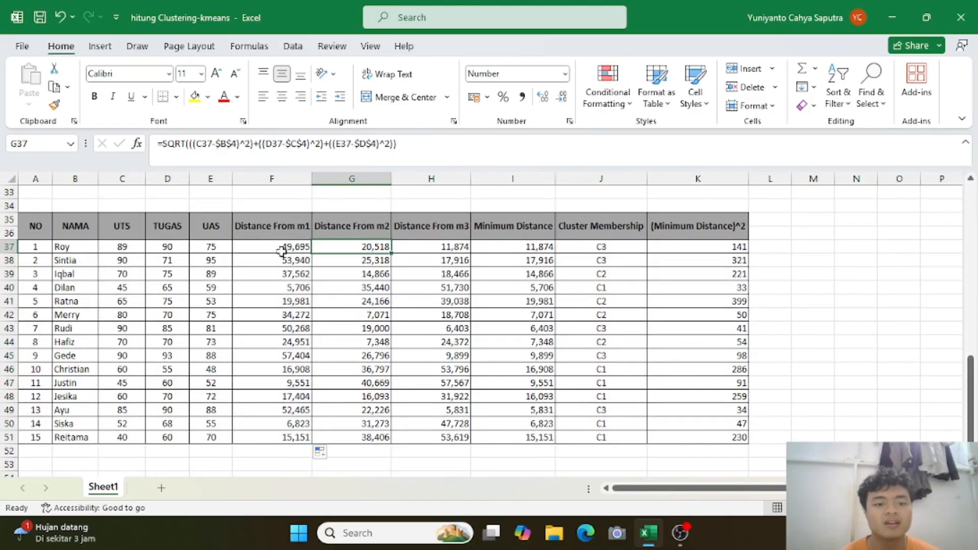
{"action": "scroll", "coordinate": [265, 270], "scroll_direction": "up", "scroll_amount": 2}
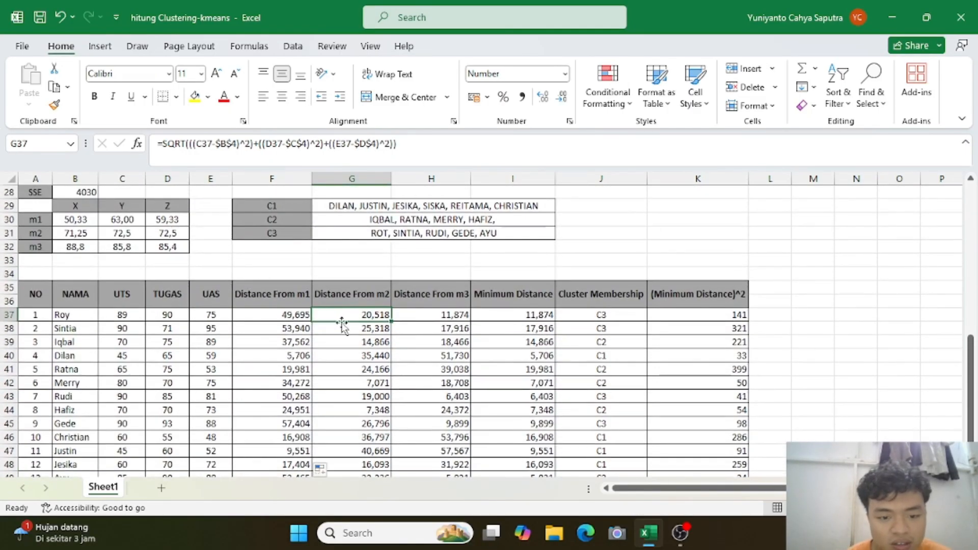
{"action": "double_click", "coordinate": [222, 148]}
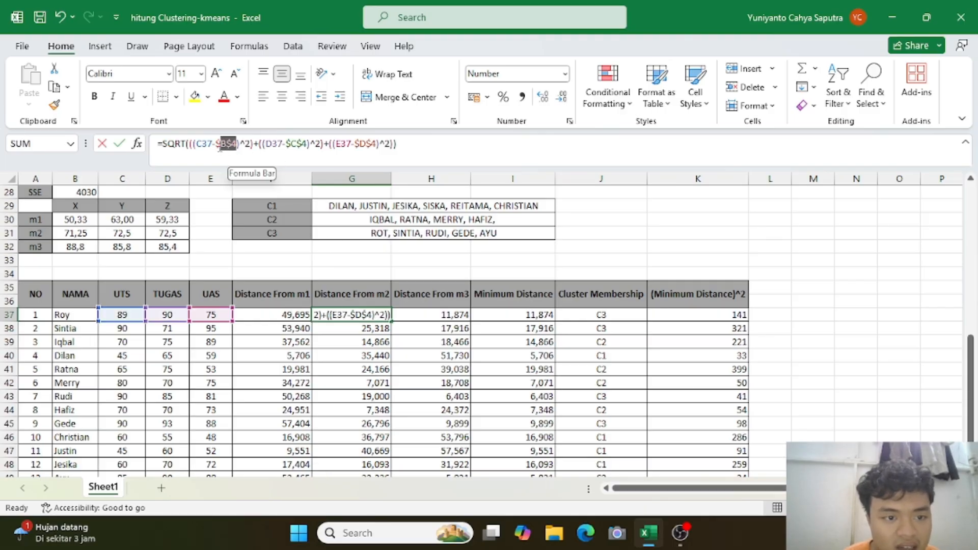
{"action": "key", "text": "BackSpace"}
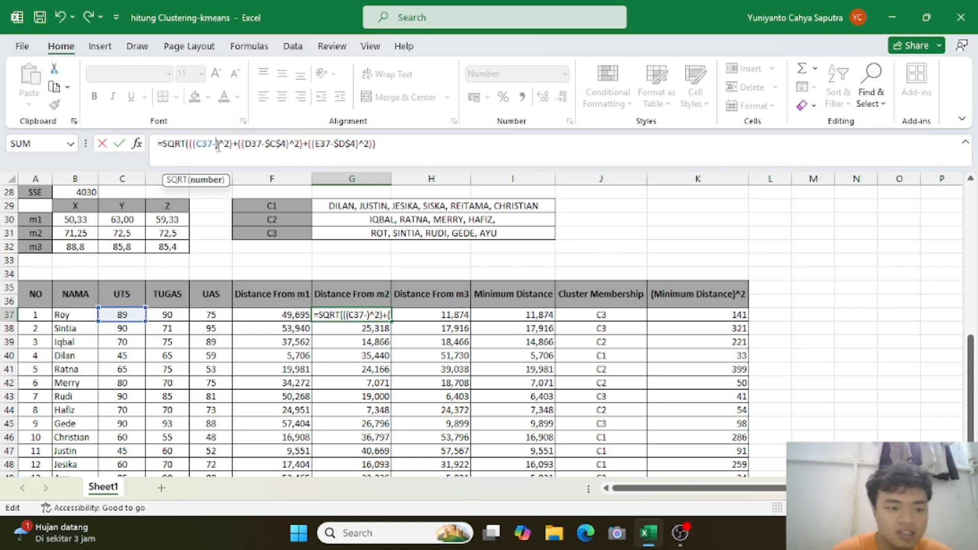
{"action": "left_click", "coordinate": [81, 235]}
{"action": "key", "text": "F4"}
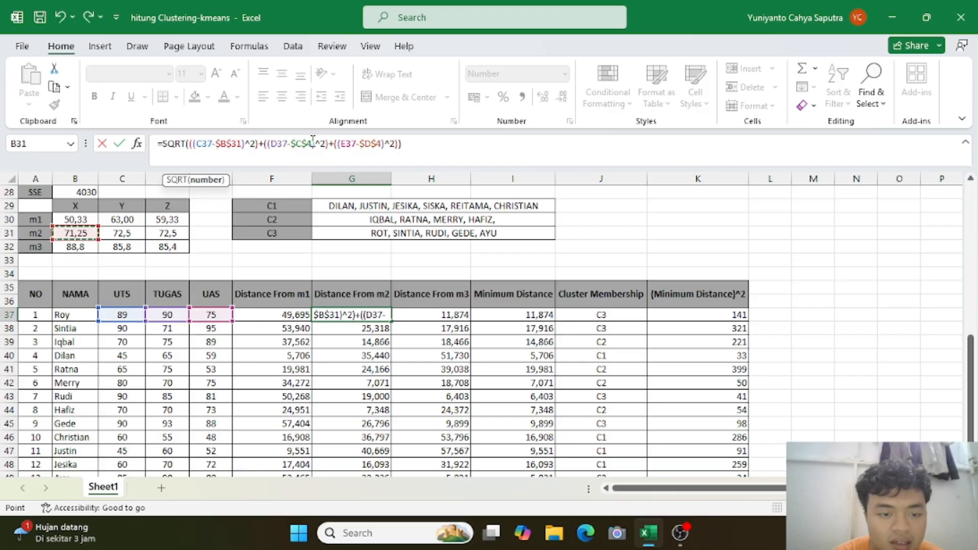
Replace the Y and Z centroid references in the G37 formula with $C$31 and $D$31 and commit it
{"action": "left_click_drag", "start_coordinate": [313, 140], "coordinate": [290, 143]}
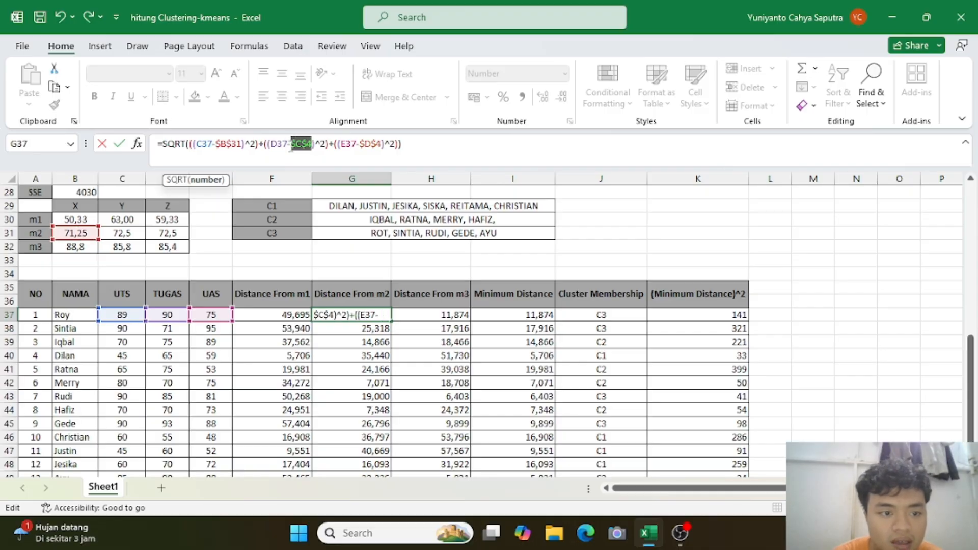
{"action": "left_click", "coordinate": [129, 237]}
{"action": "key", "text": "F4"}
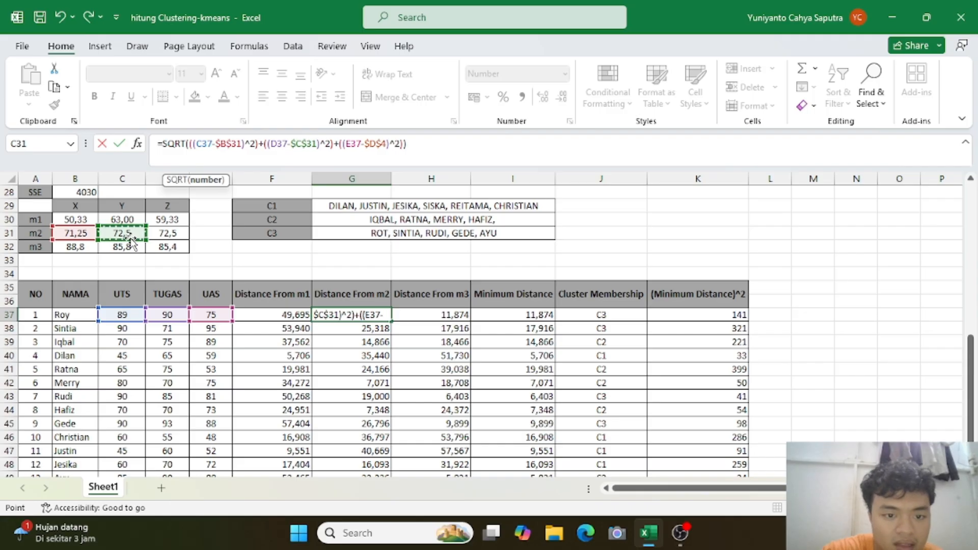
{"action": "left_click_drag", "start_coordinate": [387, 146], "coordinate": [364, 144]}
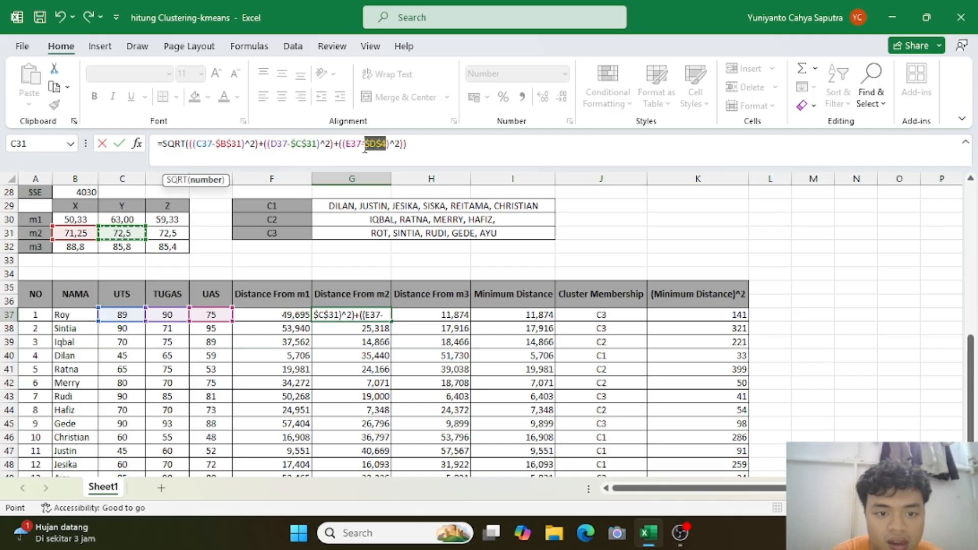
{"action": "left_click", "coordinate": [168, 234]}
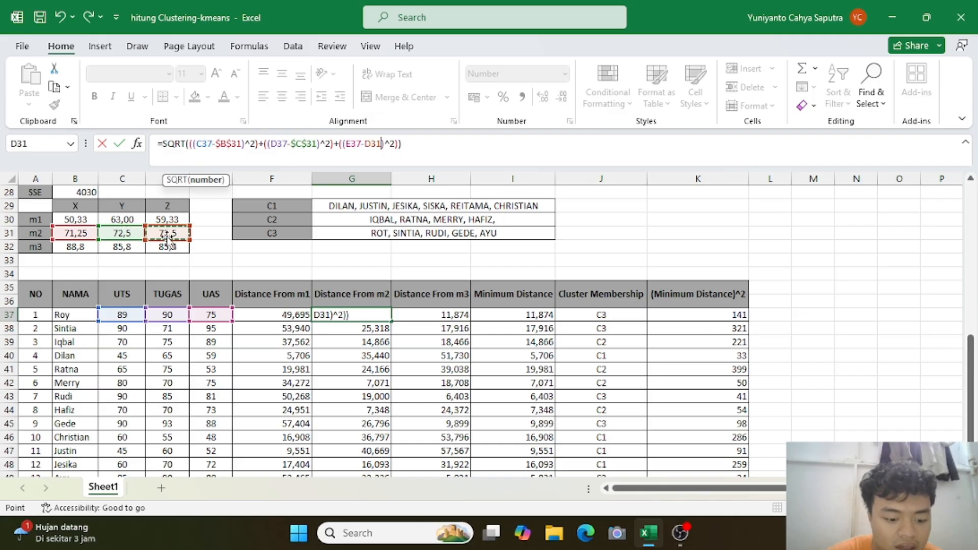
{"action": "key", "text": "F4"}
{"action": "key", "text": "Return"}
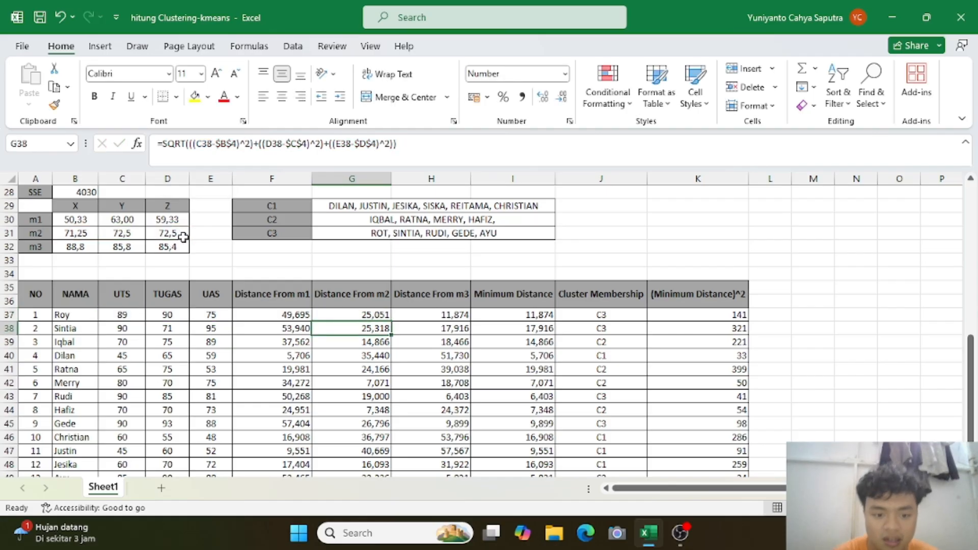
Fill the G37 formula down the Distance From m2 column to G51
{"action": "left_click", "coordinate": [381, 316]}
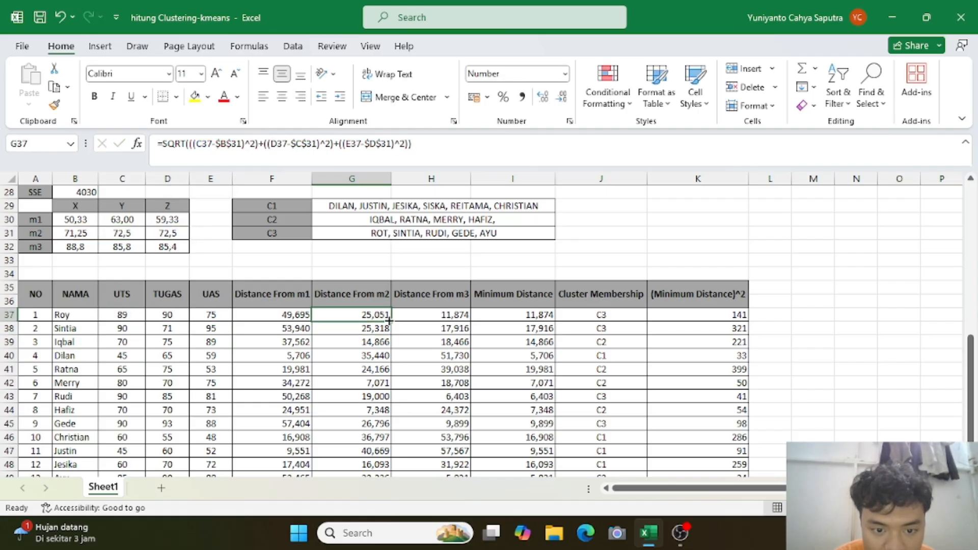
{"action": "left_click_drag", "start_coordinate": [391, 321], "coordinate": [387, 477]}
{"action": "scroll", "coordinate": [391, 323], "scroll_direction": "down", "scroll_amount": 2}
{"action": "scroll", "coordinate": [407, 306], "scroll_direction": "up", "scroll_amount": 1}
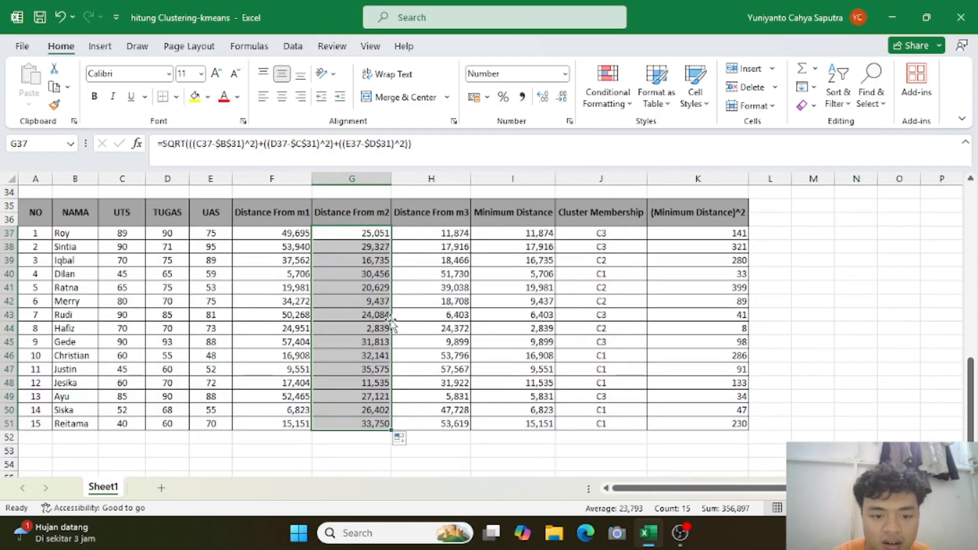
In the first Distance From m3 formula (H37), replace the X centroid reference with absolute $B$32
{"action": "left_click", "coordinate": [454, 232]}
{"action": "scroll", "coordinate": [453, 233], "scroll_direction": "up", "scroll_amount": 2}
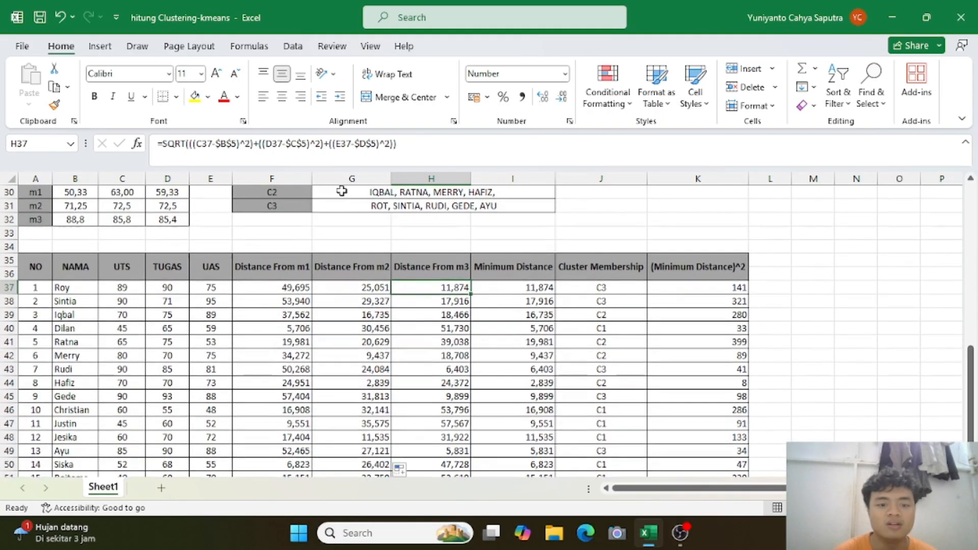
{"action": "left_click", "coordinate": [225, 144]}
{"action": "type", "text": "B"}
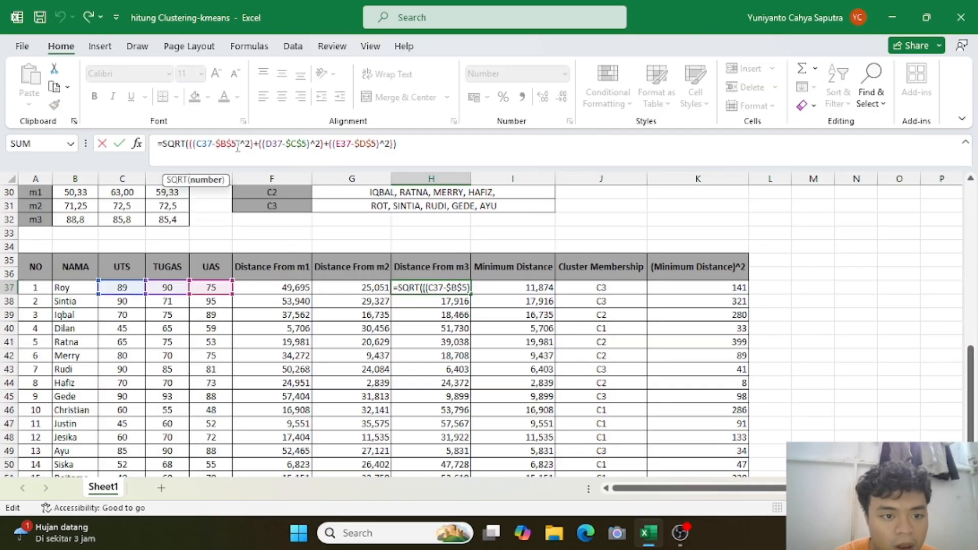
{"action": "double_click", "coordinate": [229, 149]}
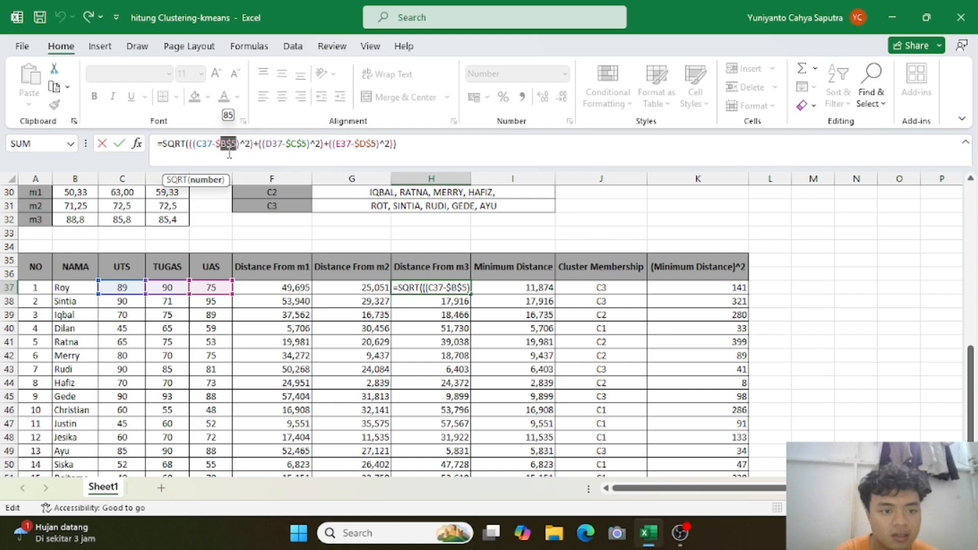
{"action": "left_click", "coordinate": [234, 150]}
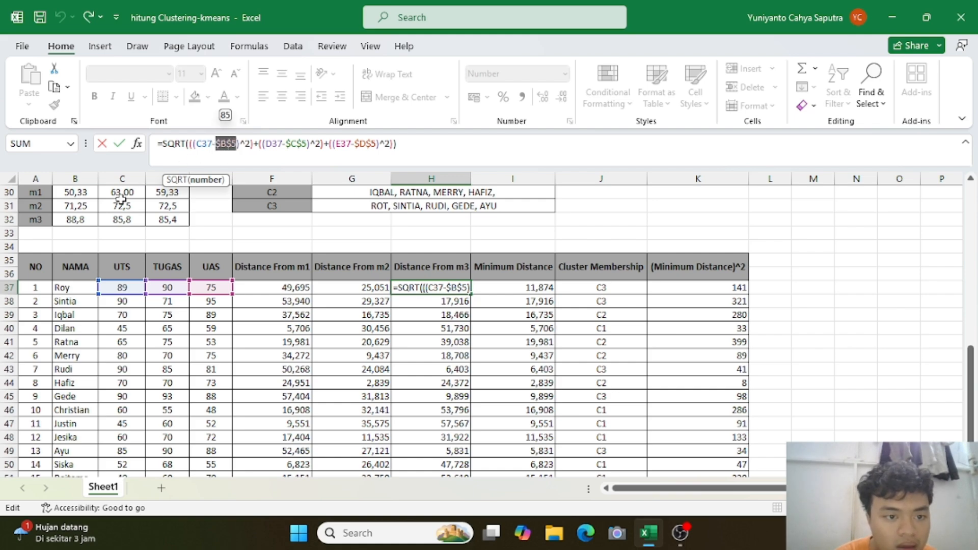
{"action": "left_click", "coordinate": [86, 223]}
{"action": "key", "text": "F4"}
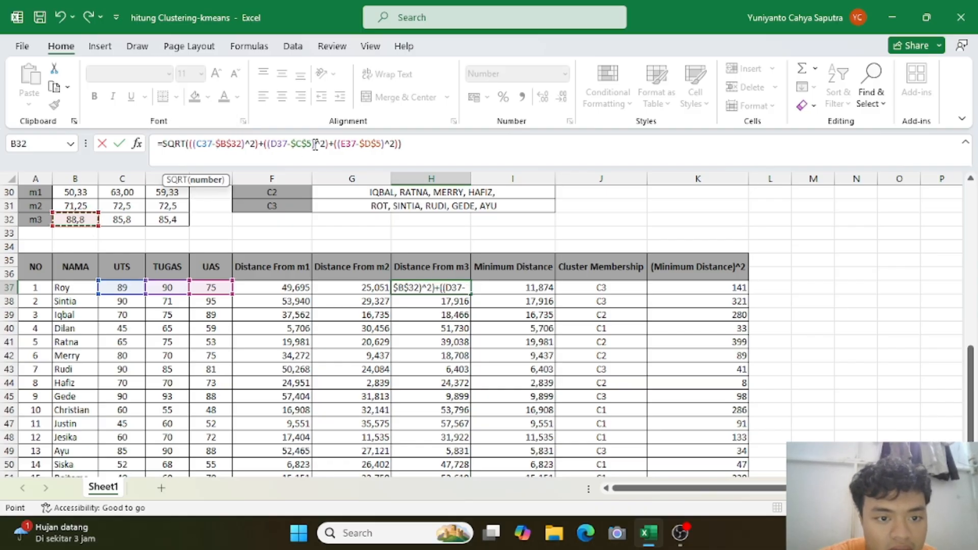
Replace the Y and Z centroid references in the H37 formula with $C$32 and $D$32 and commit it
{"action": "mouse_move", "coordinate": [307, 143]}
{"action": "left_mouse_down"}
{"action": "mouse_move", "coordinate": [292, 143]}
{"action": "mouse_move", "coordinate": [303, 145]}
{"action": "left_mouse_up"}
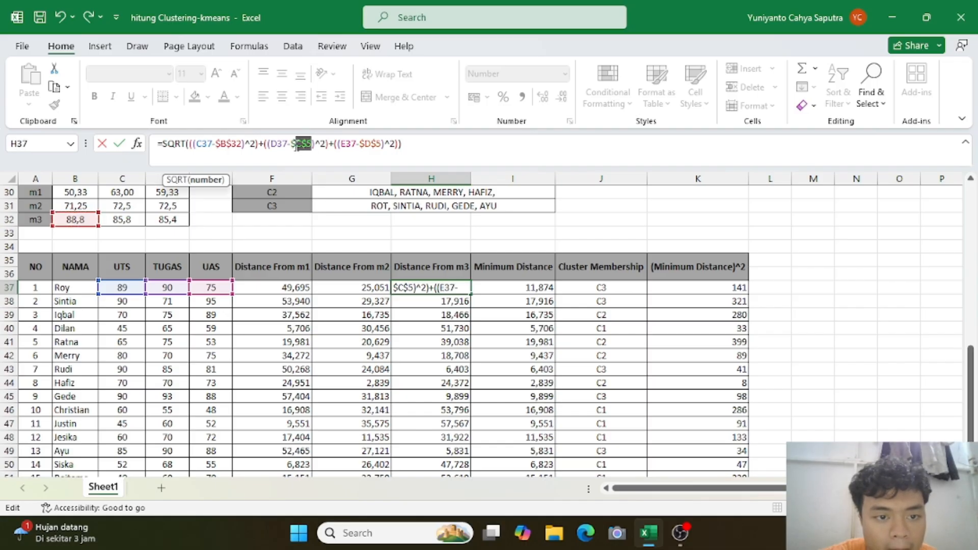
{"action": "left_click", "coordinate": [136, 221]}
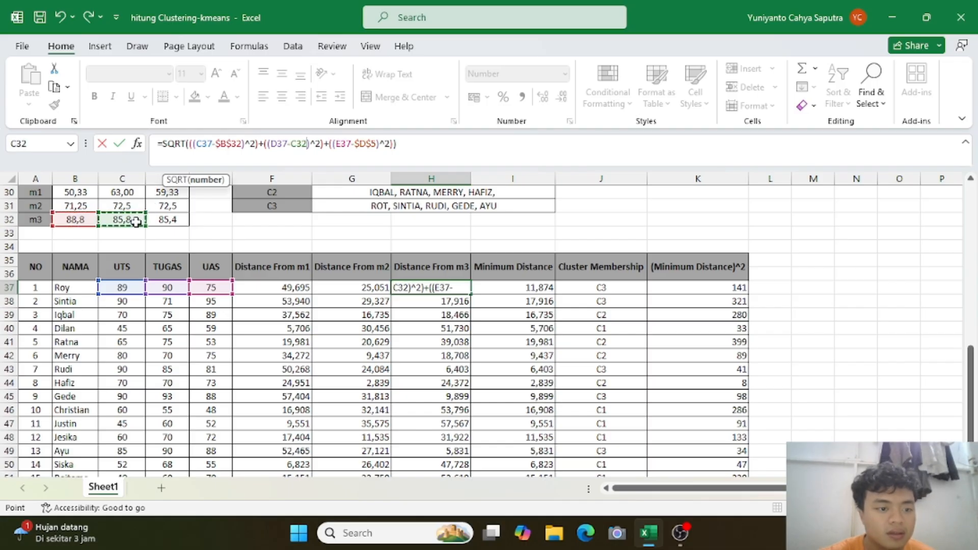
{"action": "key", "text": "F4"}
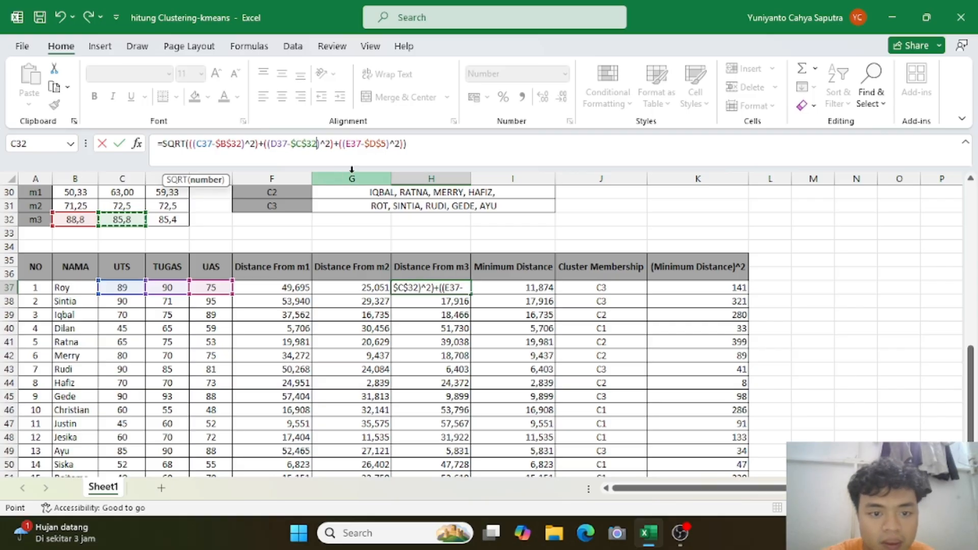
{"action": "left_click_drag", "start_coordinate": [386, 145], "coordinate": [365, 145]}
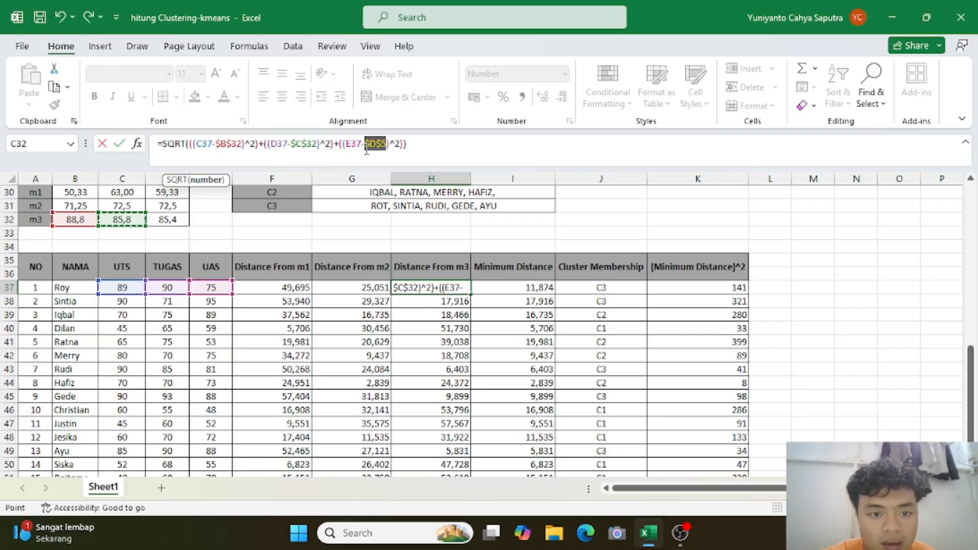
{"action": "left_click", "coordinate": [174, 224]}
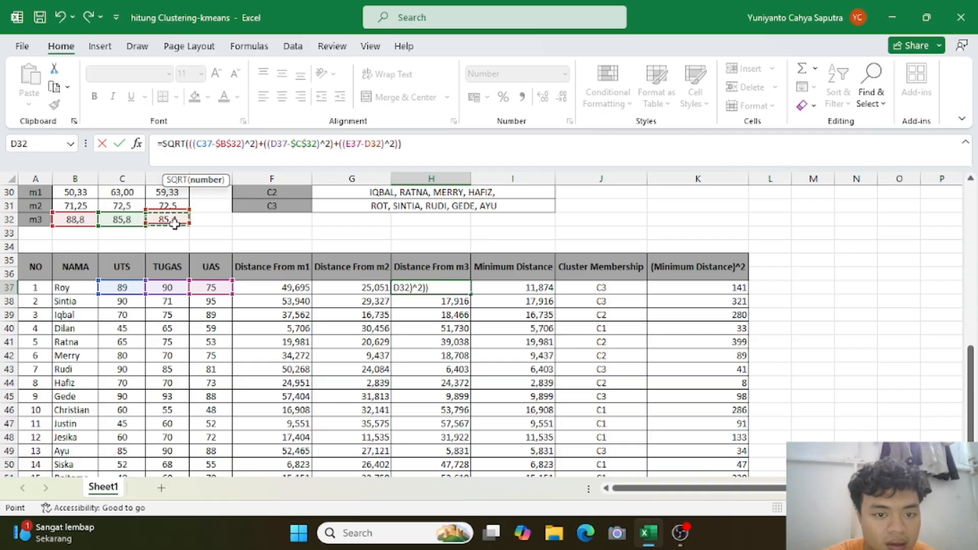
{"action": "key", "text": "F4"}
{"action": "key", "text": "Return"}
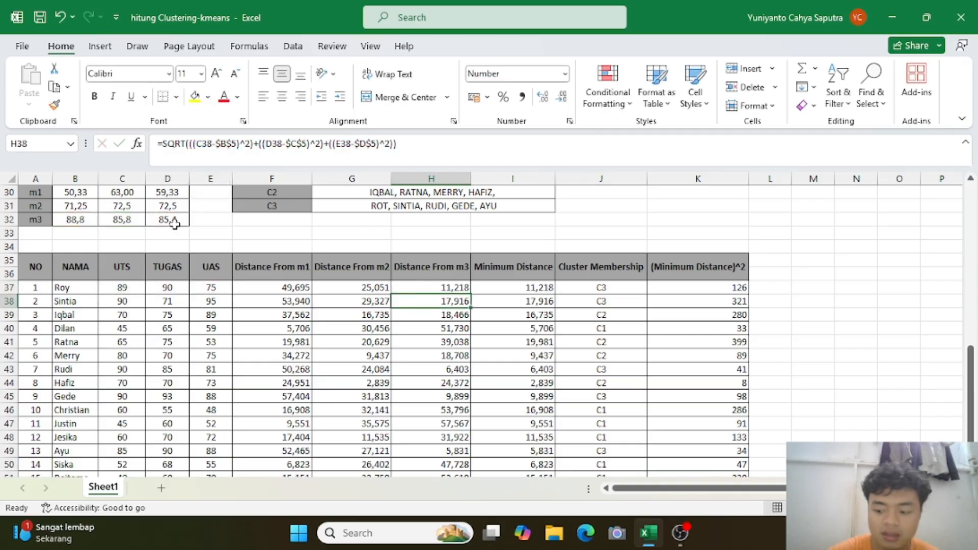
Fill the H37 formula down the Distance From m3 column to H51
{"action": "left_click", "coordinate": [431, 286]}
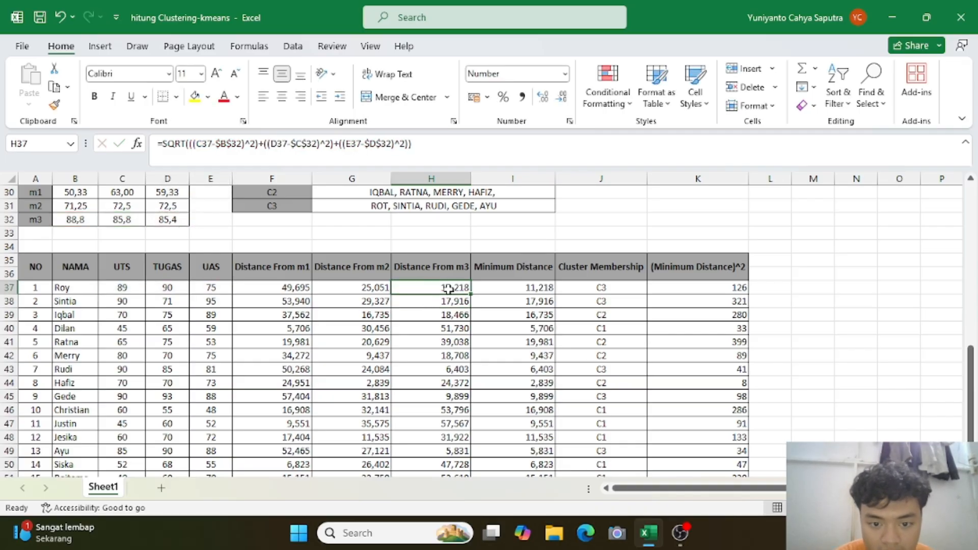
{"action": "double_click", "coordinate": [469, 294]}
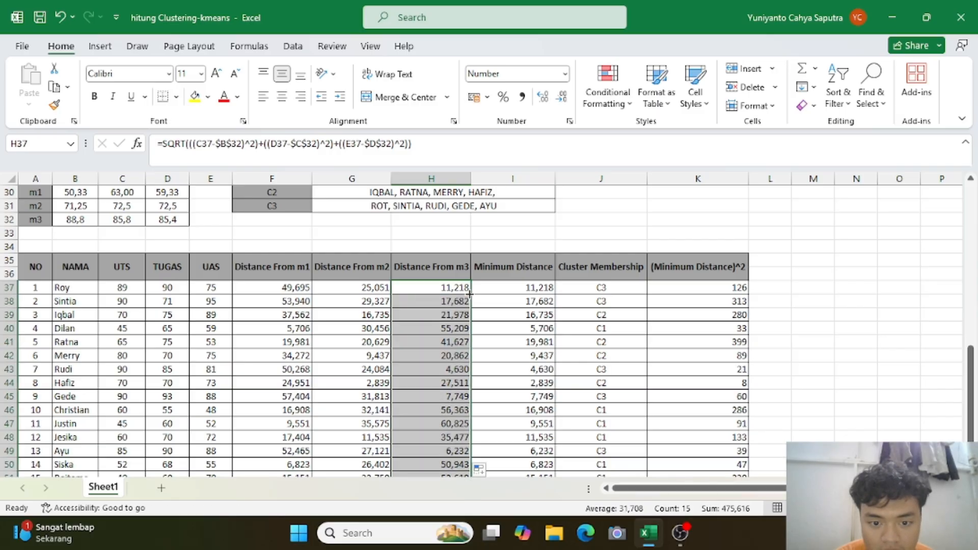
{"action": "scroll", "coordinate": [464, 357], "scroll_direction": "down", "scroll_amount": 2}
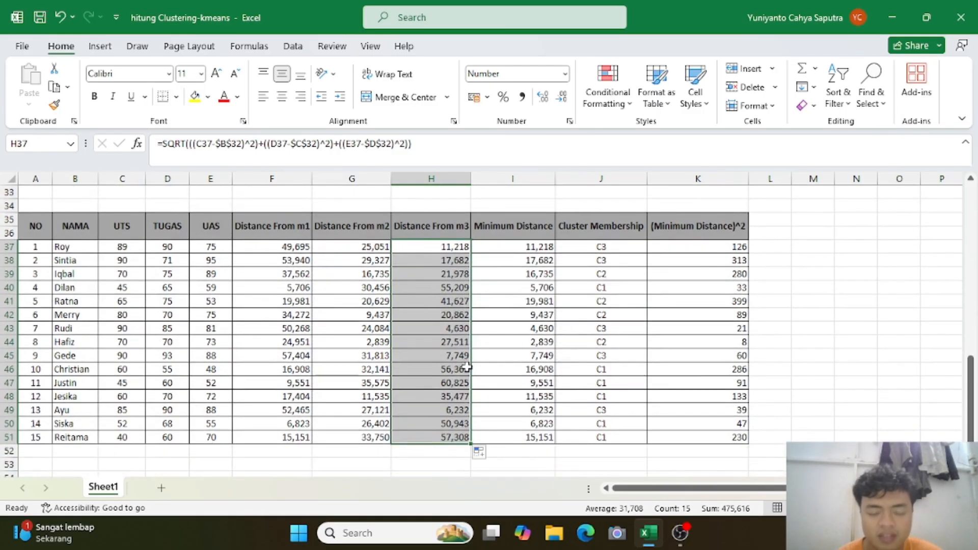
Check the second-iteration memberships against the minimum distances and set student 5's cluster membership (J41) to C1
{"action": "left_click", "coordinate": [546, 231]}
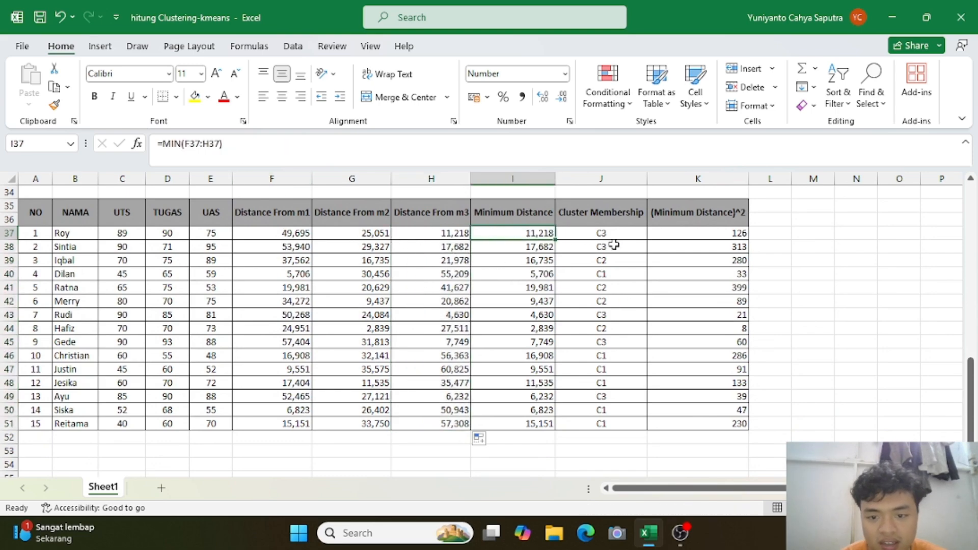
{"action": "left_click", "coordinate": [625, 239]}
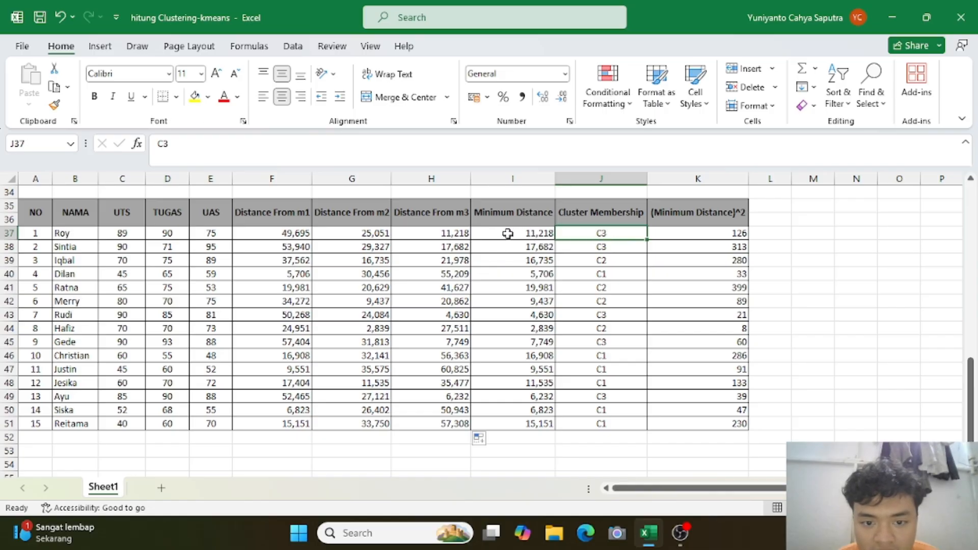
{"action": "left_click", "coordinate": [612, 289]}
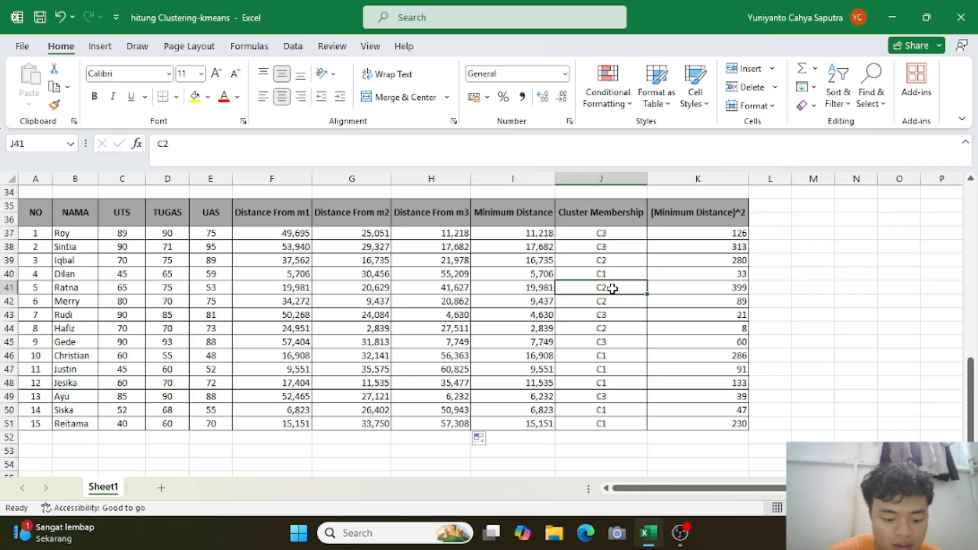
{"action": "type", "text": "C1"}
{"action": "key", "text": "Return"}
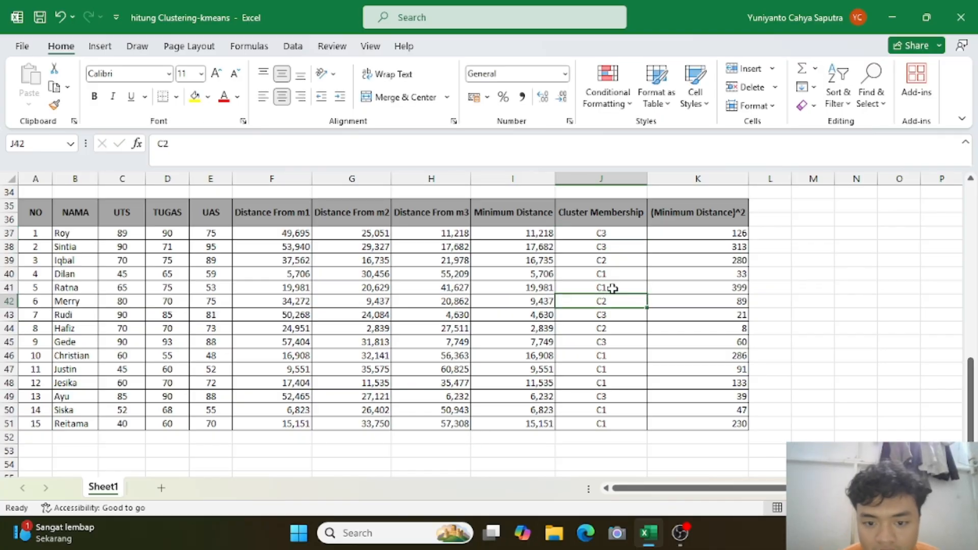
Check the remaining cluster memberships down column J, set student 12 (J48) to C2 and re-enter C3 for student 13 (J49)
{"action": "key", "text": "Down"}
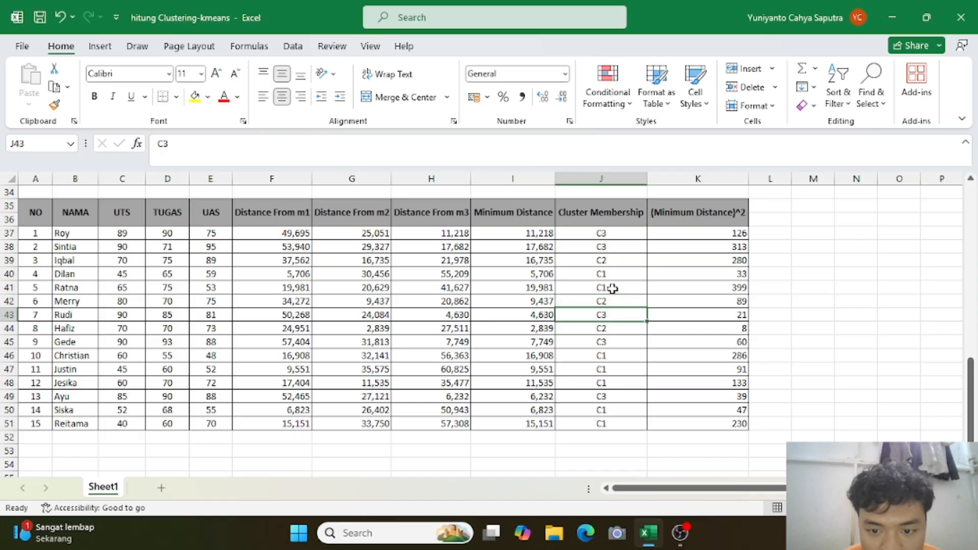
{"action": "key", "text": "Down"}
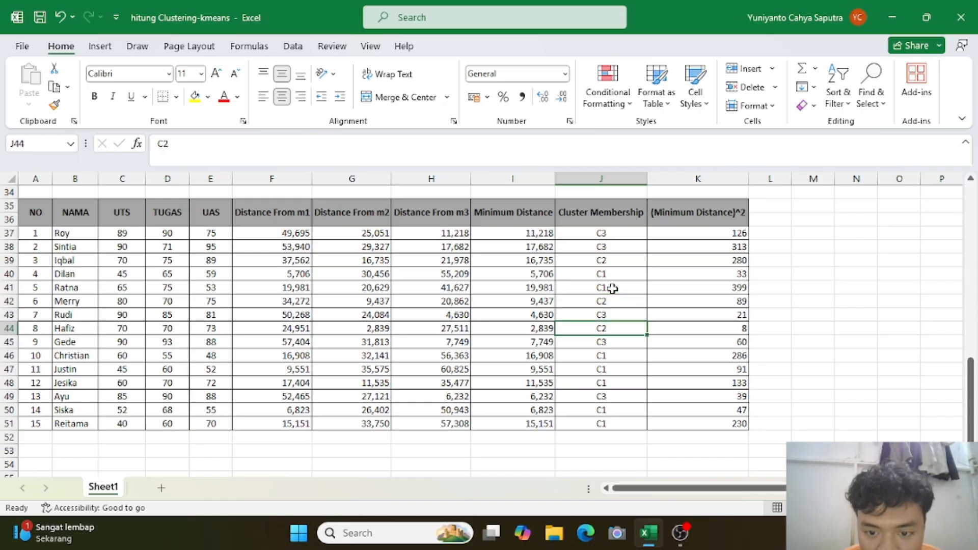
{"action": "key", "text": "Down"}
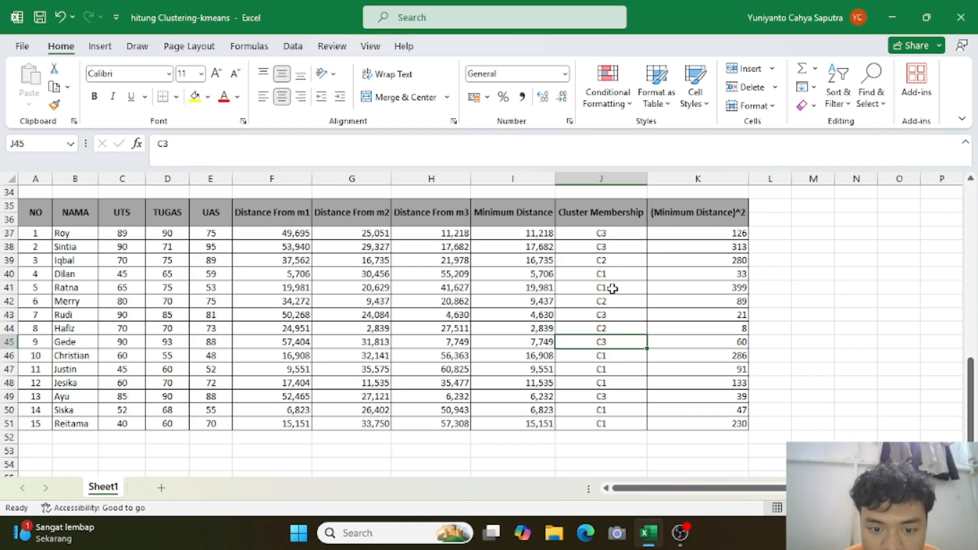
{"action": "key", "text": "Down"}
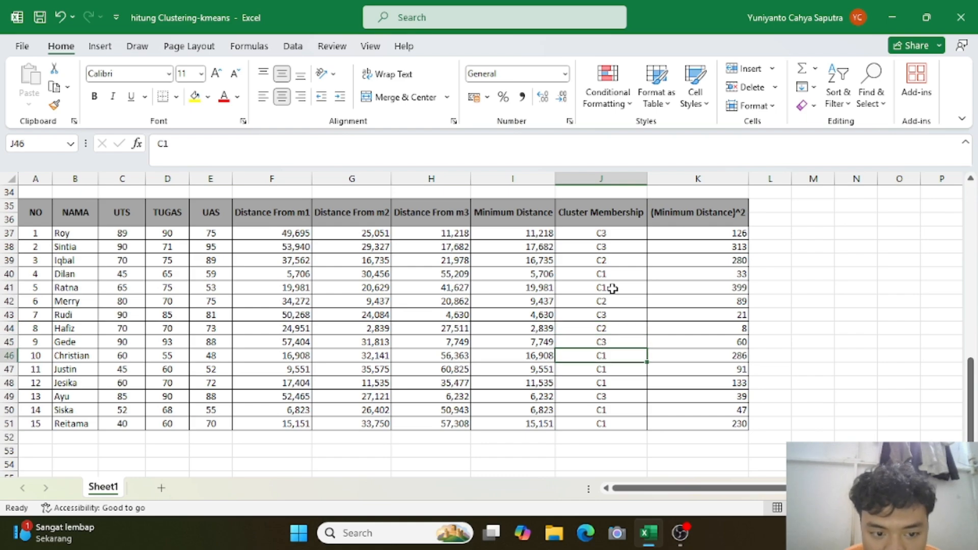
{"action": "key", "text": "Down"}
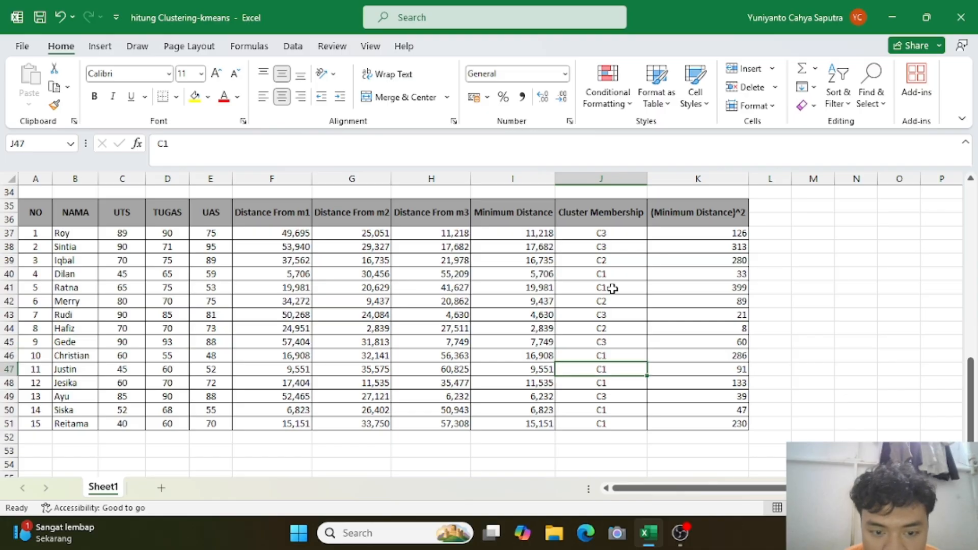
{"action": "key", "text": "Down"}
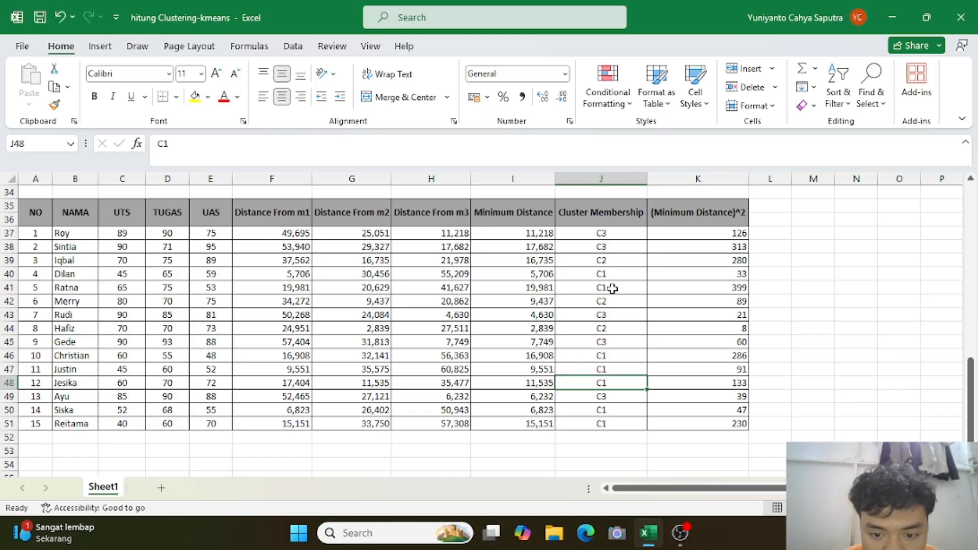
{"action": "type", "text": "C"}
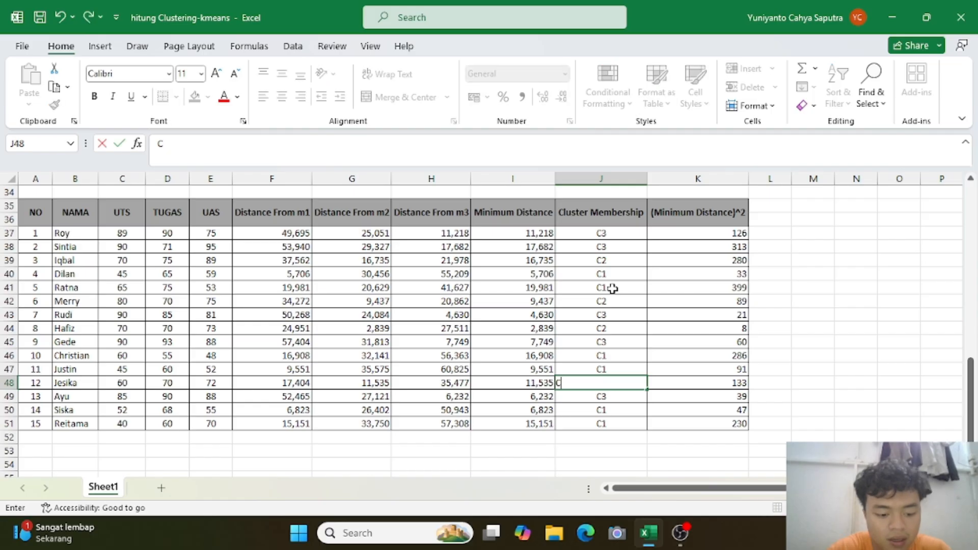
{"action": "key", "text": "Return"}
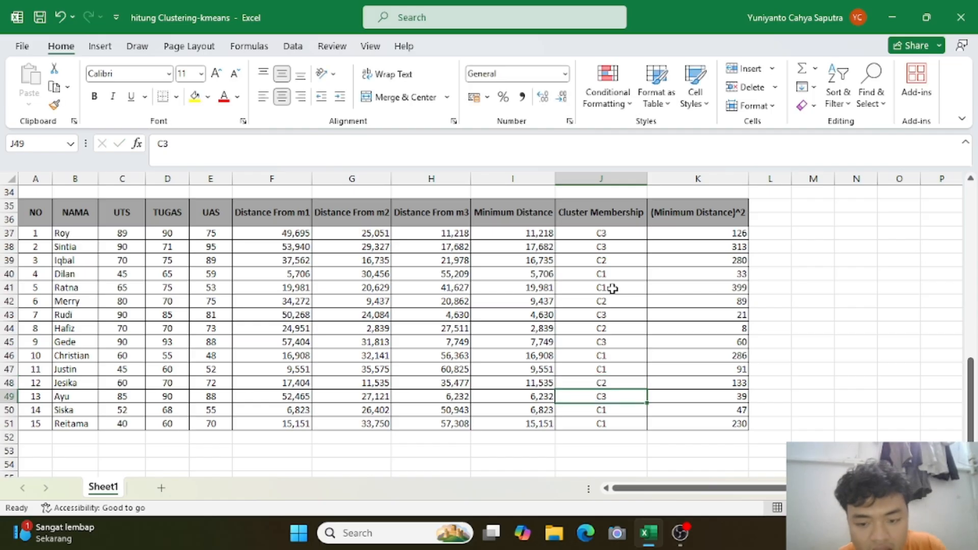
{"action": "type", "text": "C"}
{"action": "key", "text": "Return"}
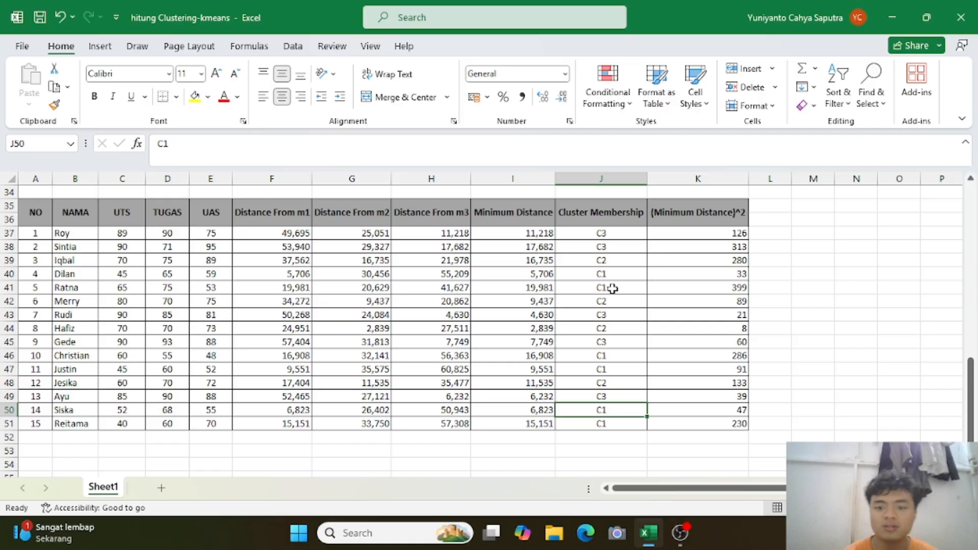
Copy the SSE, centroid and cluster member block A28:I32 and paste it below the second iteration table at A53
{"action": "scroll", "coordinate": [631, 340], "scroll_direction": "down", "scroll_amount": 2}
{"action": "scroll", "coordinate": [631, 345], "scroll_direction": "up", "scroll_amount": 5}
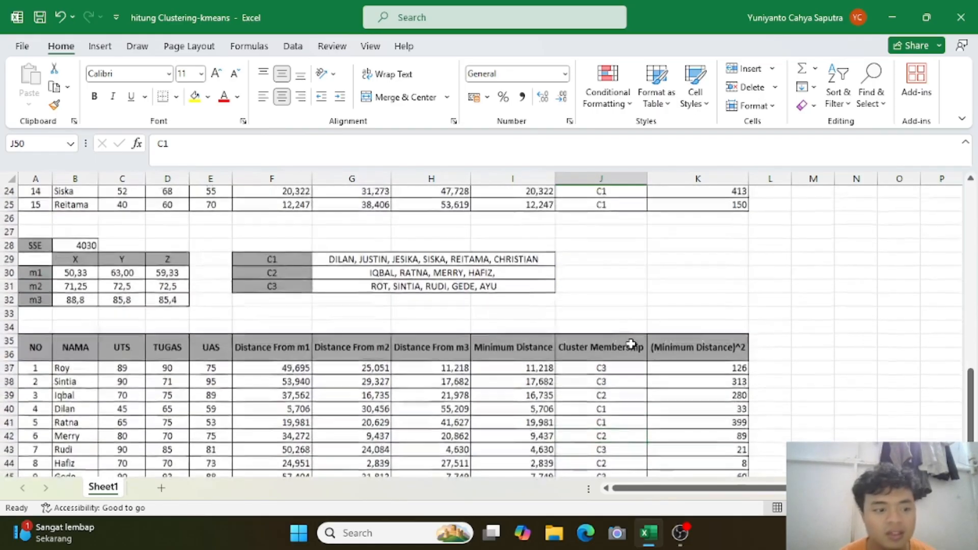
{"action": "scroll", "coordinate": [629, 343], "scroll_direction": "down", "scroll_amount": 4}
{"action": "scroll", "coordinate": [631, 343], "scroll_direction": "up", "scroll_amount": 4}
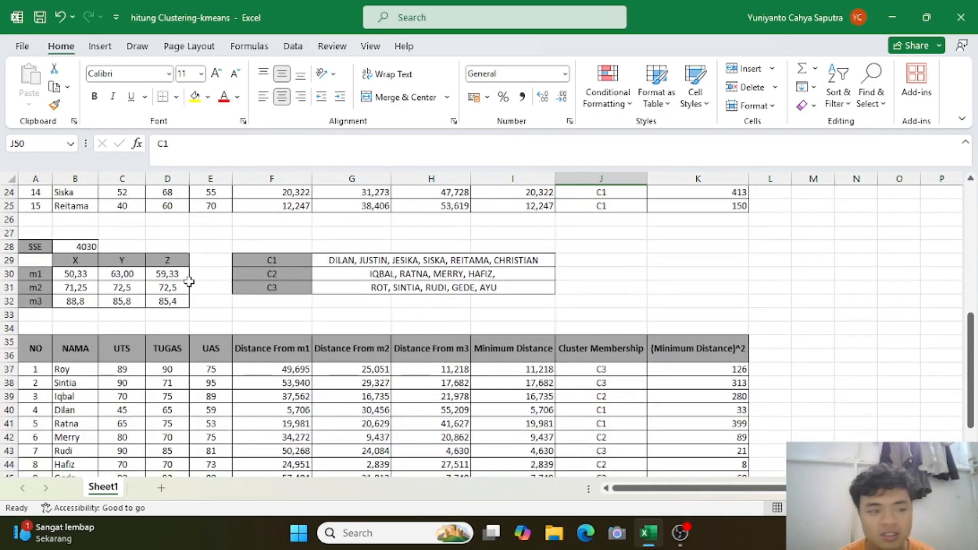
{"action": "left_click_drag", "start_coordinate": [35, 246], "coordinate": [163, 300]}
{"action": "key", "text": "ctrl+c"}
{"action": "scroll", "coordinate": [178, 285], "scroll_direction": "down", "scroll_amount": 2}
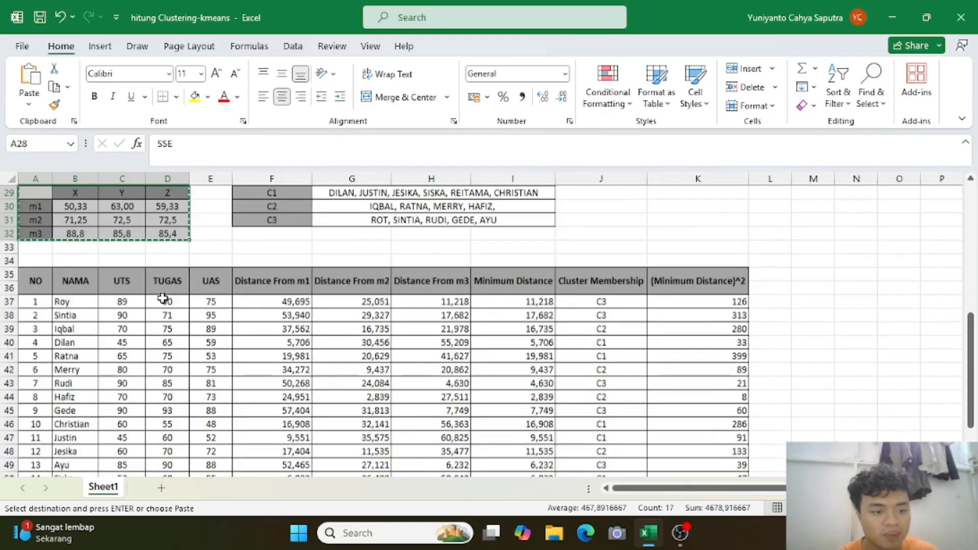
{"action": "scroll", "coordinate": [179, 285], "scroll_direction": "up", "scroll_amount": 1}
{"action": "left_click", "coordinate": [302, 209]}
{"action": "left_click_drag", "start_coordinate": [302, 210], "coordinate": [476, 297]}
{"action": "scroll", "coordinate": [32, 234], "scroll_direction": "up", "scroll_amount": 1}
{"action": "scroll", "coordinate": [77, 367], "scroll_direction": "down", "scroll_amount": 6}
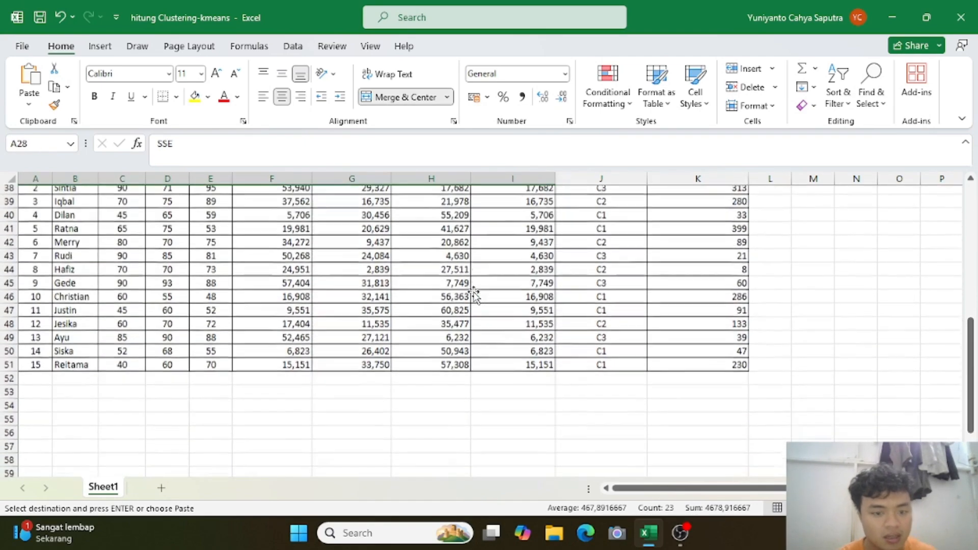
{"action": "left_click", "coordinate": [44, 351]}
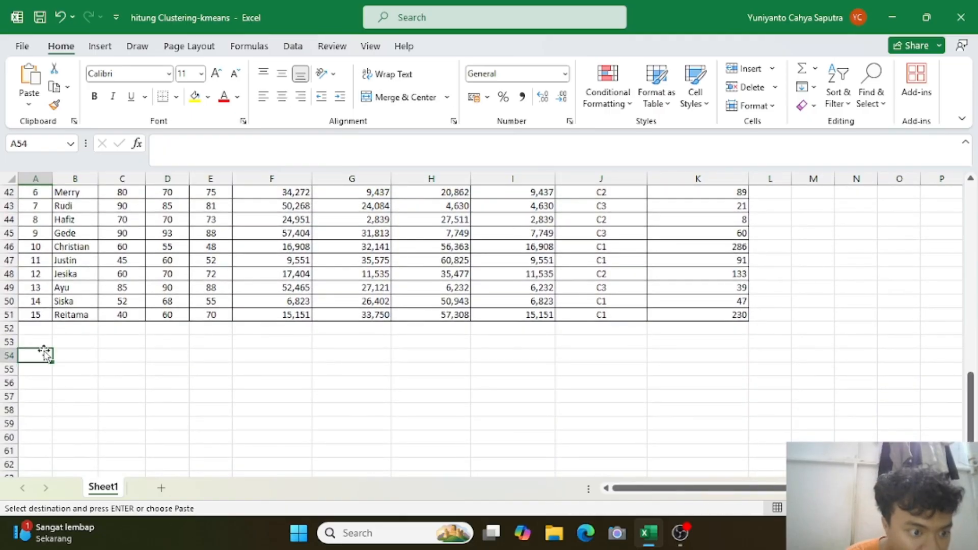
{"action": "left_click", "coordinate": [40, 342]}
{"action": "key", "text": "ctrl+v"}
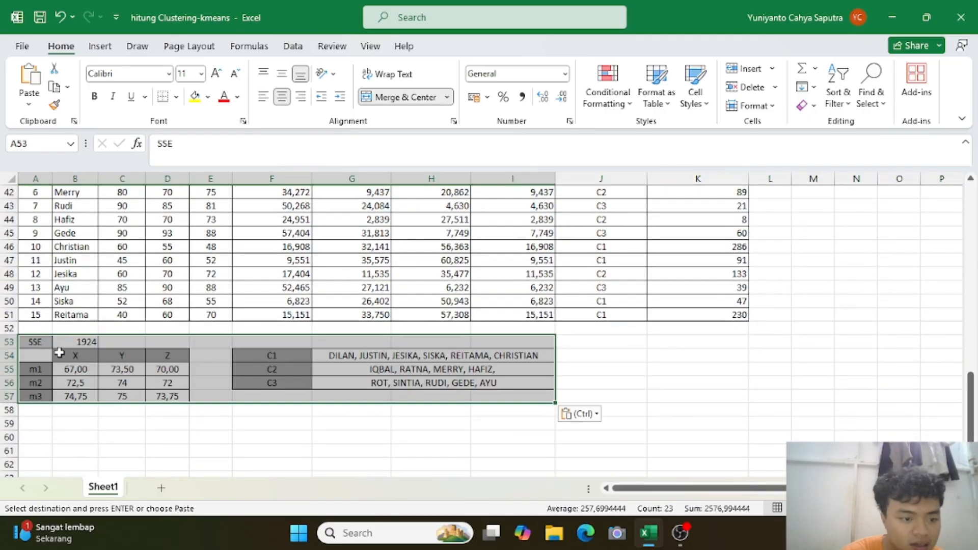
Replace the second iteration's SSE formula in B53 with the sum of the squared minimum distances in K37:K51
{"action": "left_click", "coordinate": [86, 342]}
{"action": "key", "text": "BackSpace"}
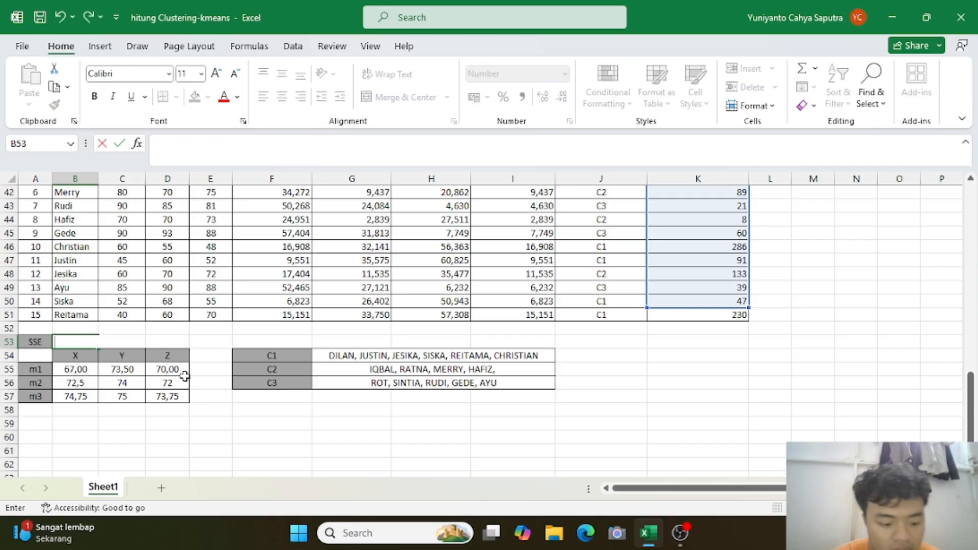
{"action": "key", "text": "ctrl+z"}
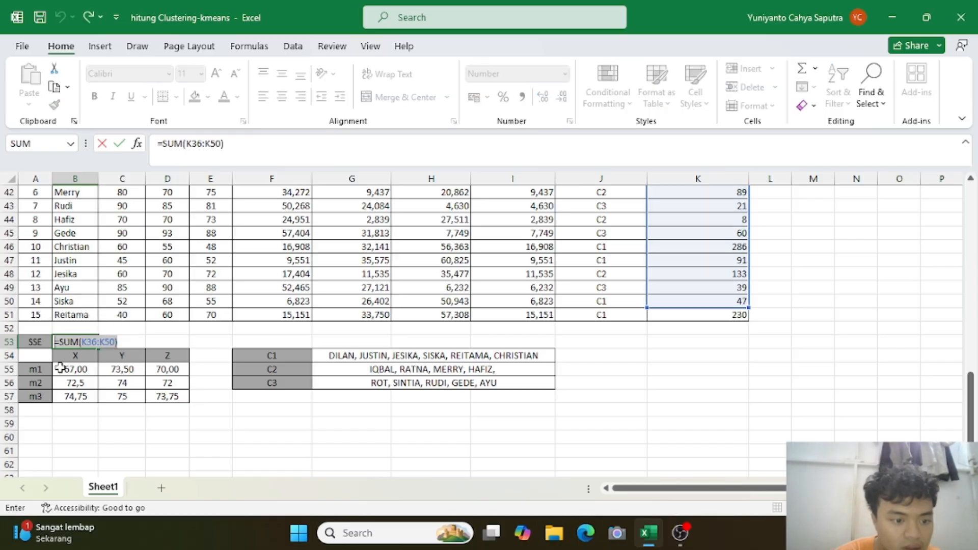
{"action": "key", "text": "Escape"}
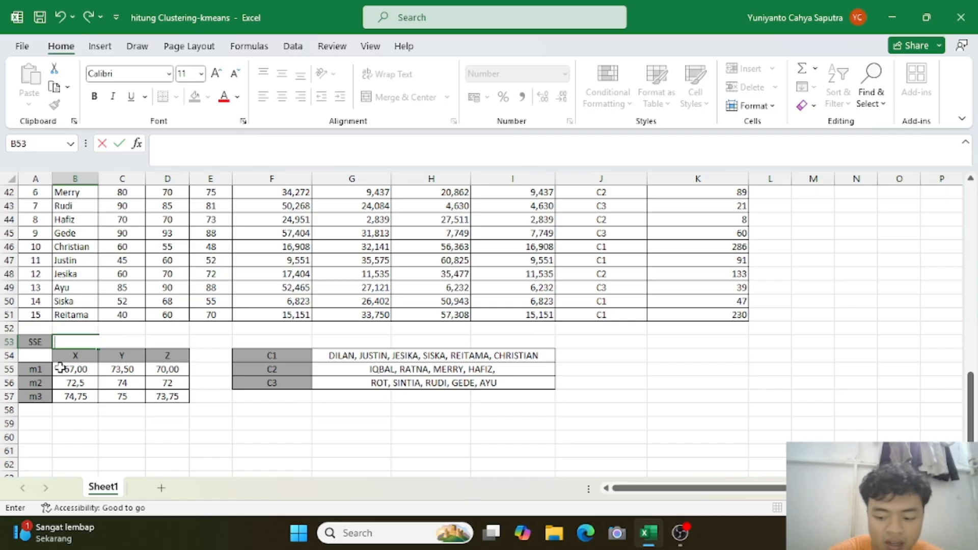
{"action": "type", "text": "=SUM("}
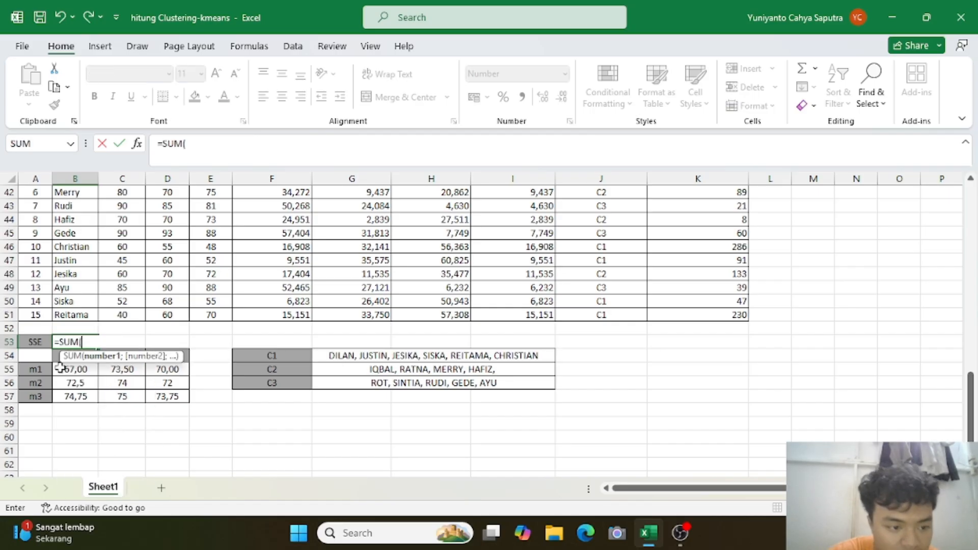
{"action": "scroll", "coordinate": [667, 390], "scroll_direction": "up", "scroll_amount": 2}
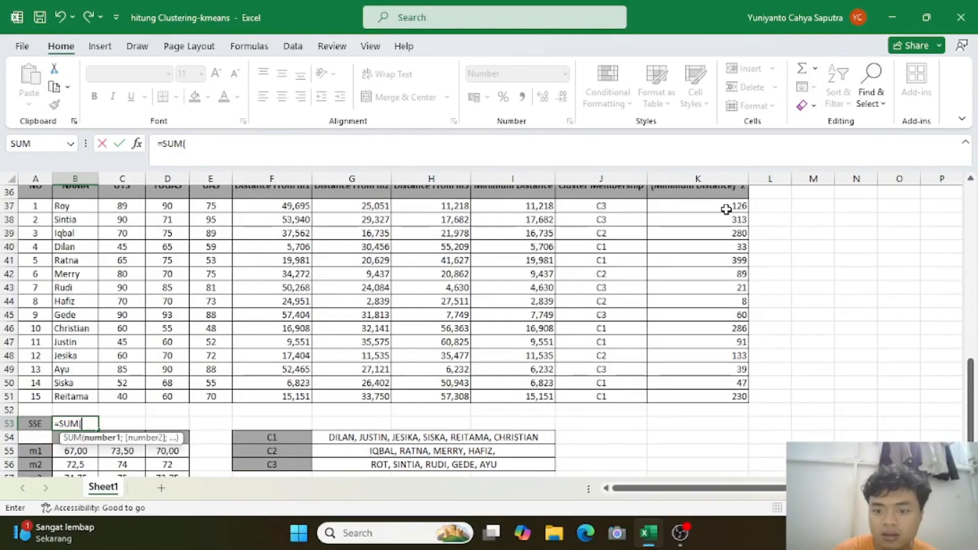
{"action": "left_click", "coordinate": [726, 207]}
{"action": "key", "text": "ctrl+shift+Down"}
{"action": "key", "text": "Return"}
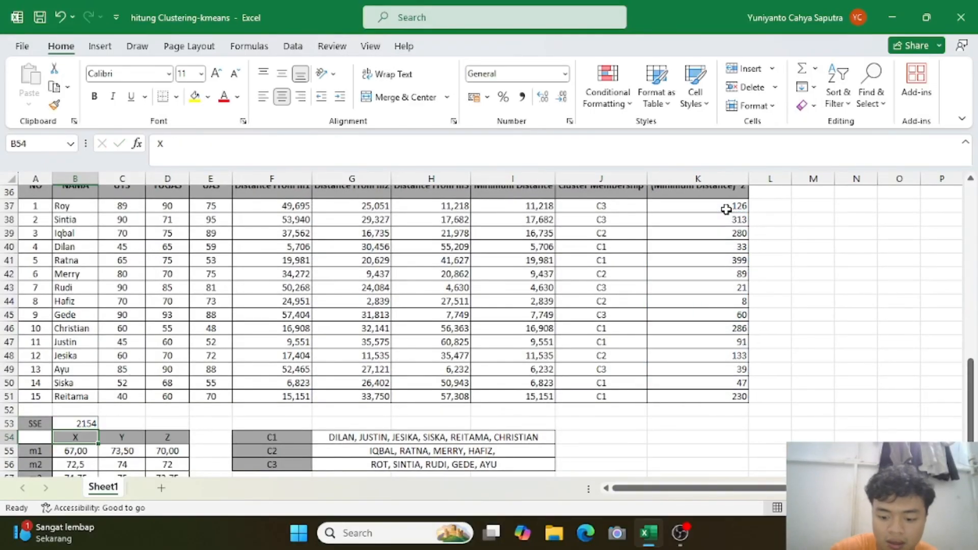
Compare the second iteration's SSE with the first iteration's and check the pasted m1 centroid formula in B55
{"action": "scroll", "coordinate": [219, 371], "scroll_direction": "up", "scroll_amount": 3}
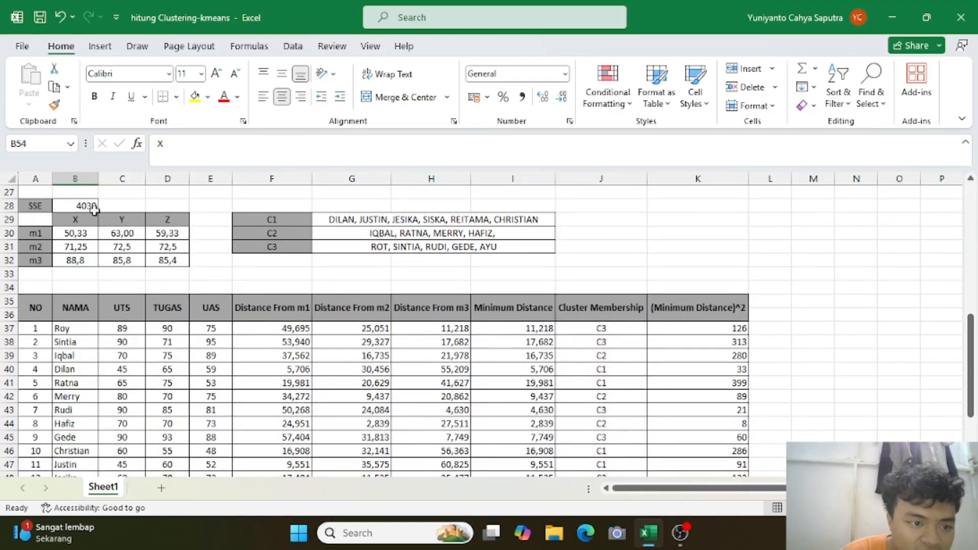
{"action": "scroll", "coordinate": [95, 210], "scroll_direction": "down", "scroll_amount": 5}
{"action": "scroll", "coordinate": [94, 210], "scroll_direction": "down", "scroll_amount": 2}
{"action": "scroll", "coordinate": [109, 326], "scroll_direction": "up", "scroll_amount": 11}
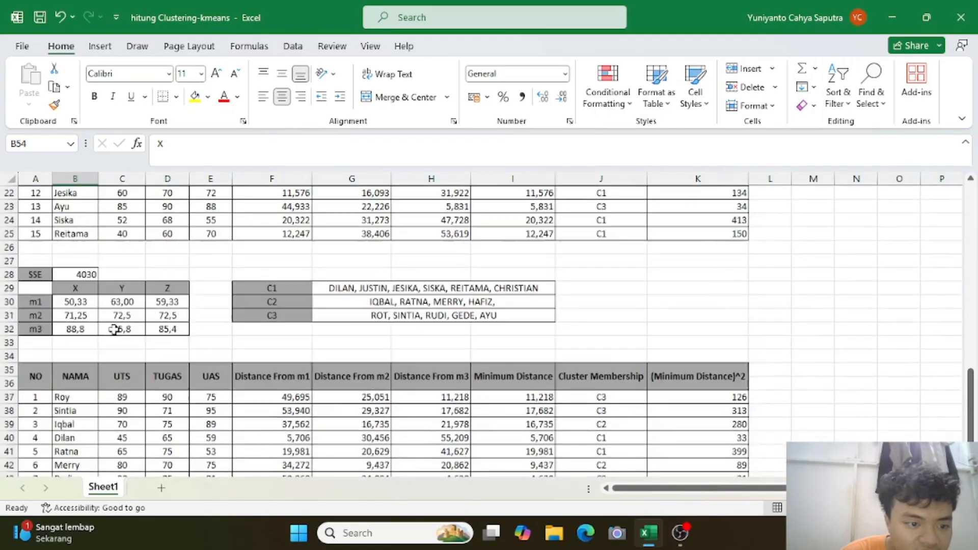
{"action": "scroll", "coordinate": [113, 330], "scroll_direction": "down", "scroll_amount": 9}
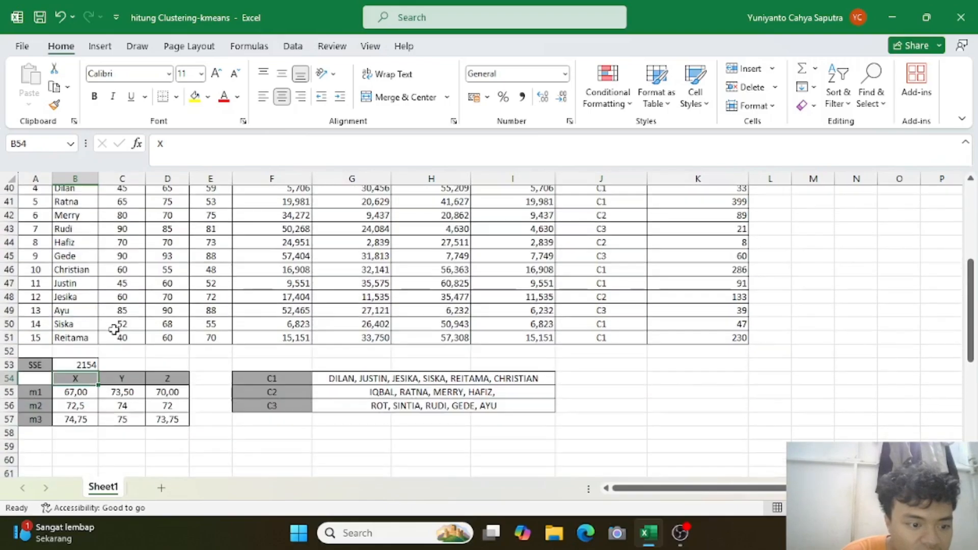
{"action": "left_click", "coordinate": [81, 397]}
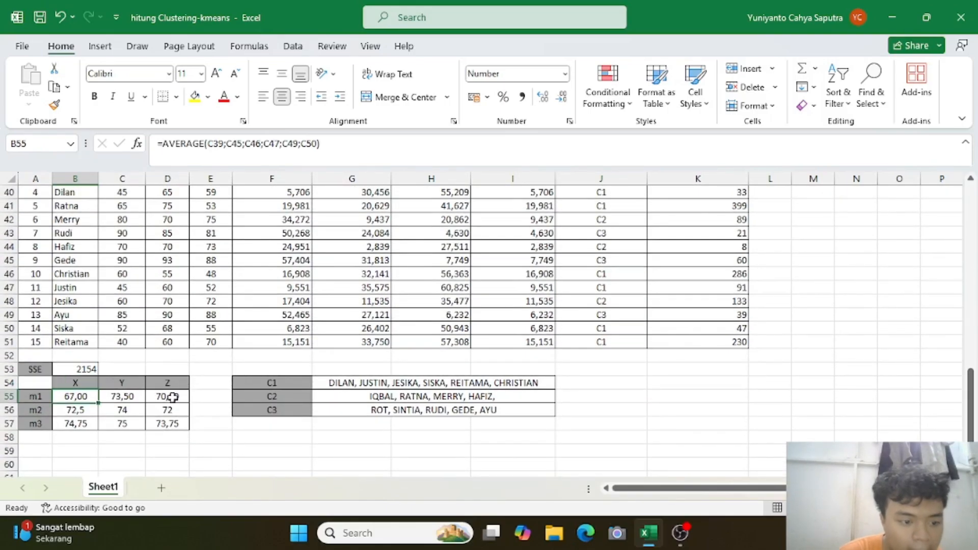
Replace the C1 member list in G54 with the names of all students assigned to C1 in the second iteration
{"action": "left_click", "coordinate": [431, 385]}
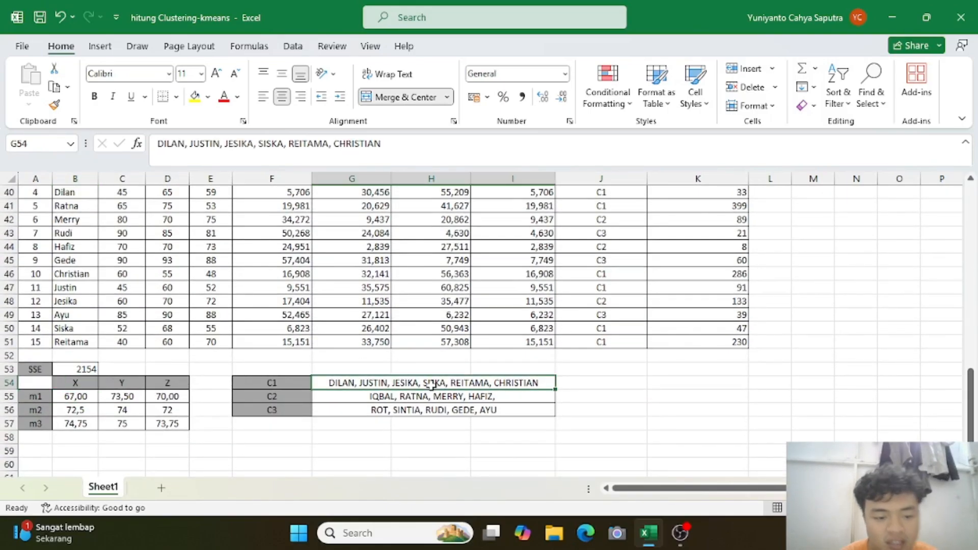
{"action": "scroll", "coordinate": [431, 386], "scroll_direction": "up", "scroll_amount": 3}
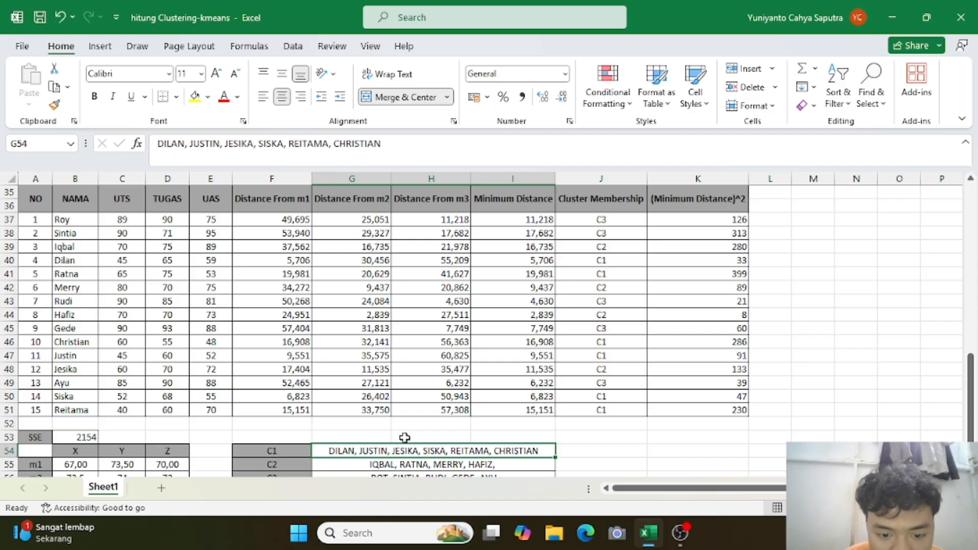
{"action": "scroll", "coordinate": [405, 437], "scroll_direction": "down", "scroll_amount": 1}
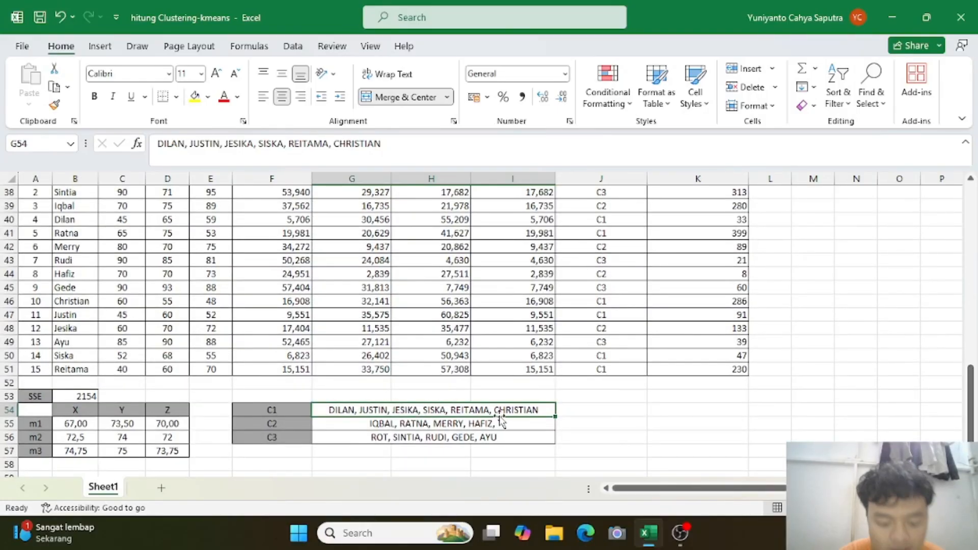
{"action": "type", "text": "DILAN,"}
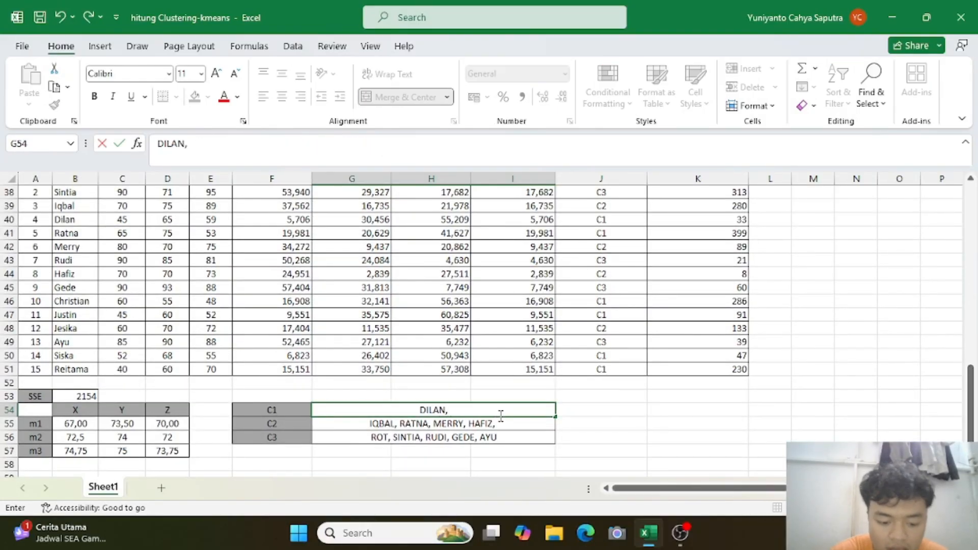
{"action": "type", "text": " RATNA,"}
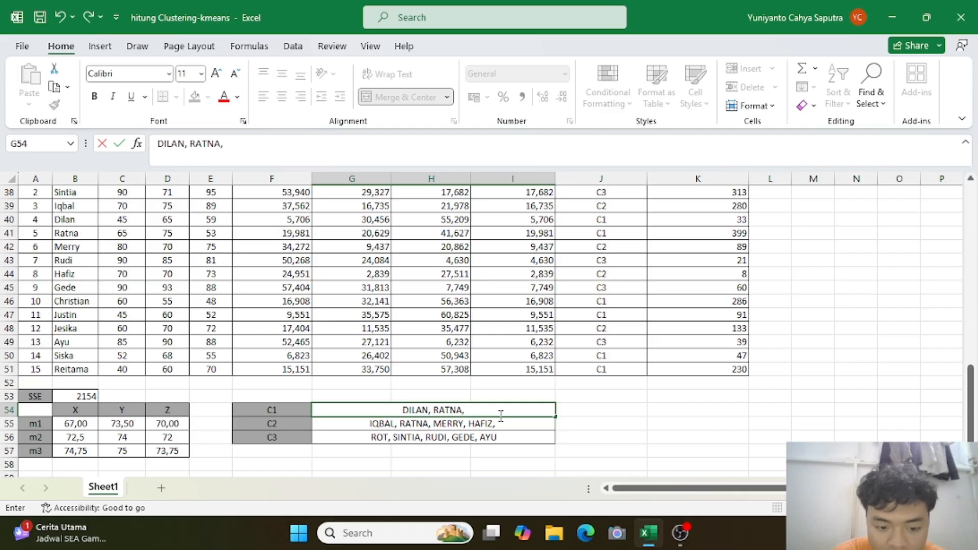
{"action": "scroll", "coordinate": [558, 268], "scroll_direction": "up", "scroll_amount": 1}
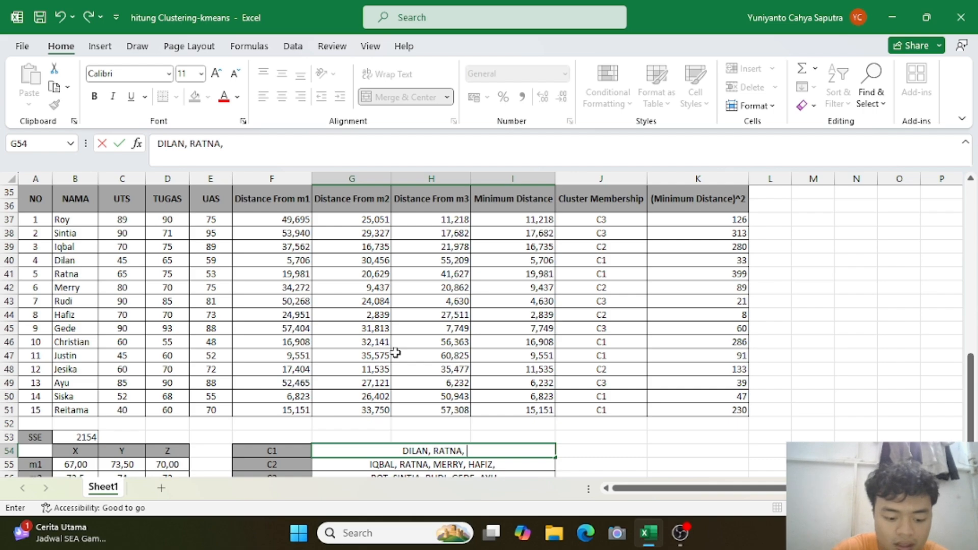
{"action": "type", "text": "CHISTIAN"}
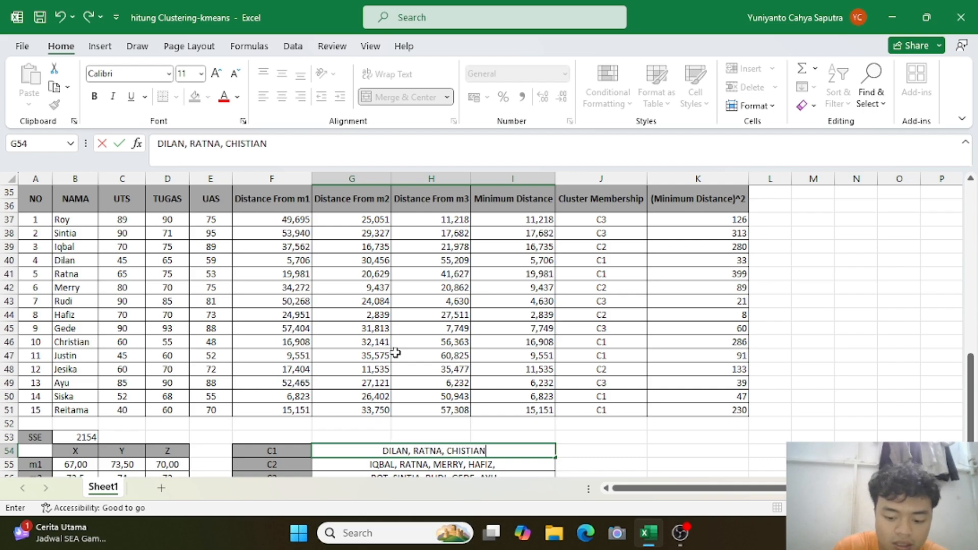
{"action": "type", "text": ","}
{"action": "type", "text": " J"}
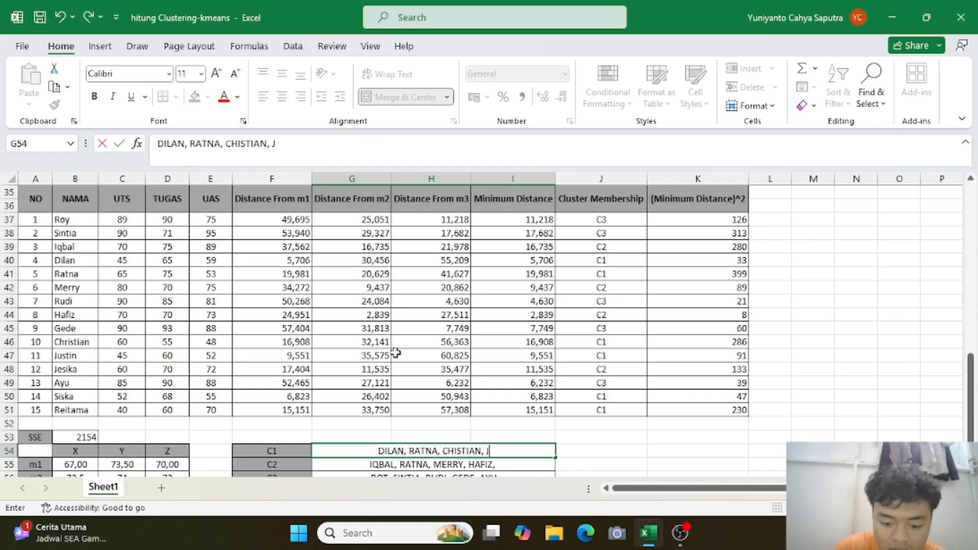
{"action": "type", "text": "USTIN,"}
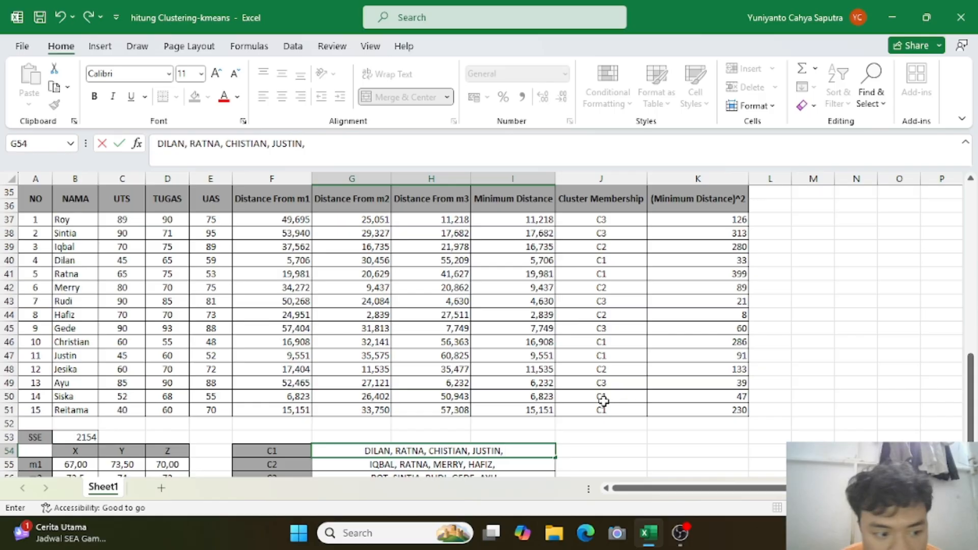
{"action": "type", "text": "SIS"}
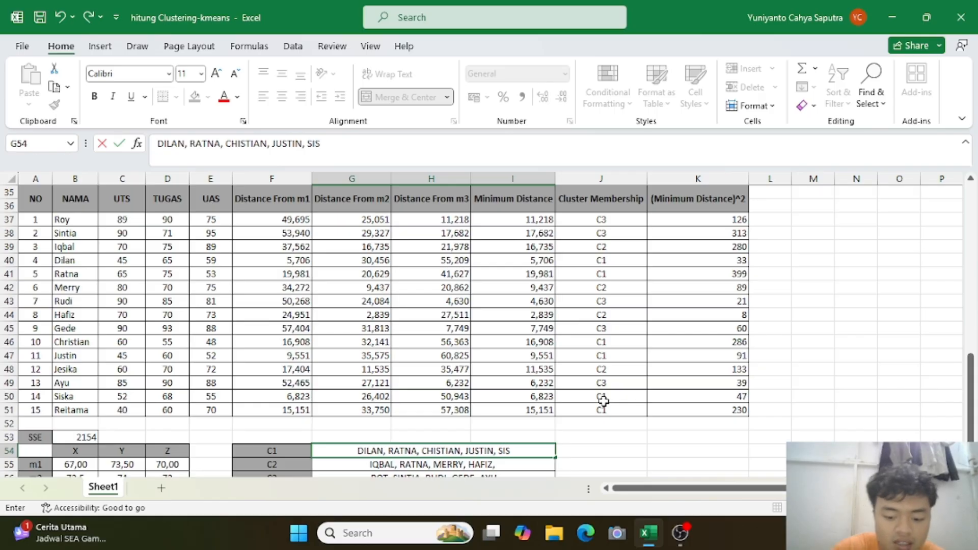
{"action": "type", "text": "KA, "}
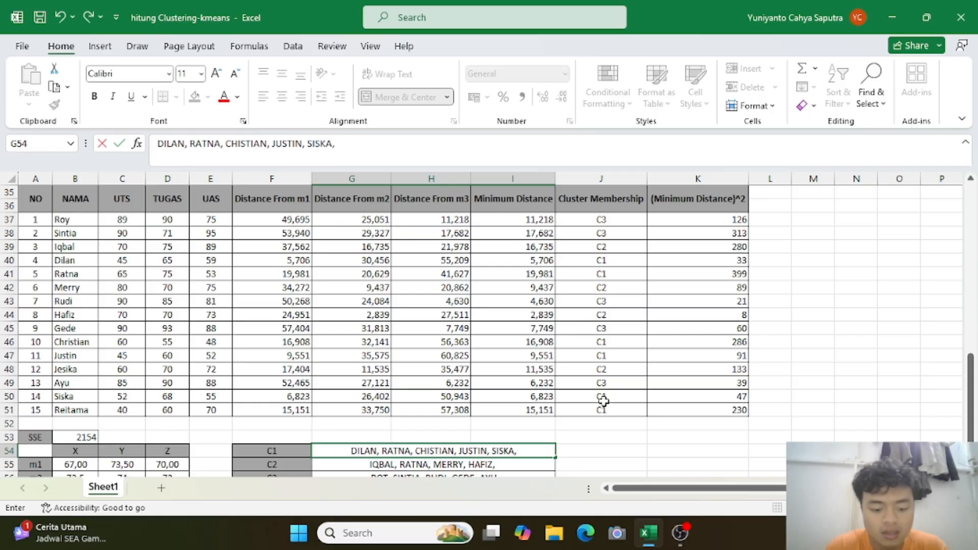
{"action": "type", "text": "REITAMA"}
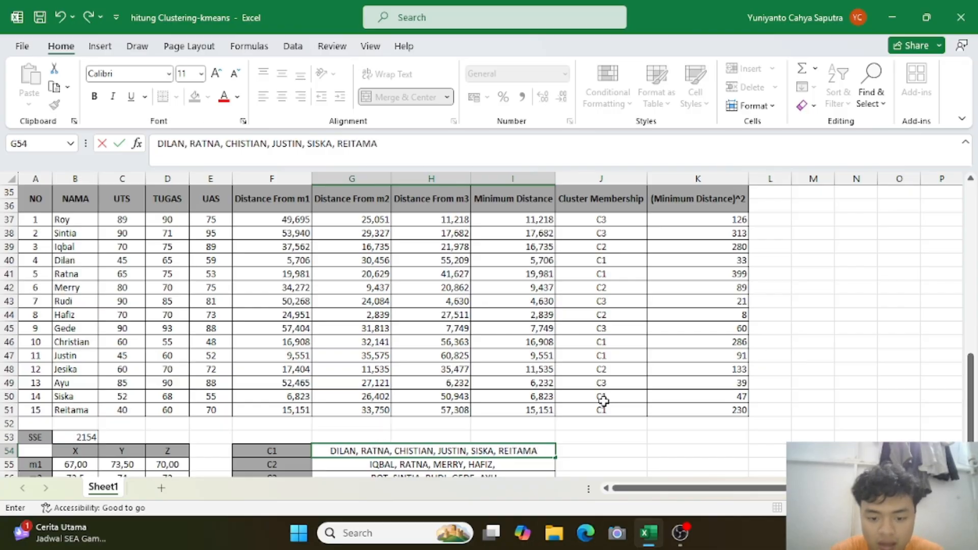
{"action": "key", "text": "Return"}
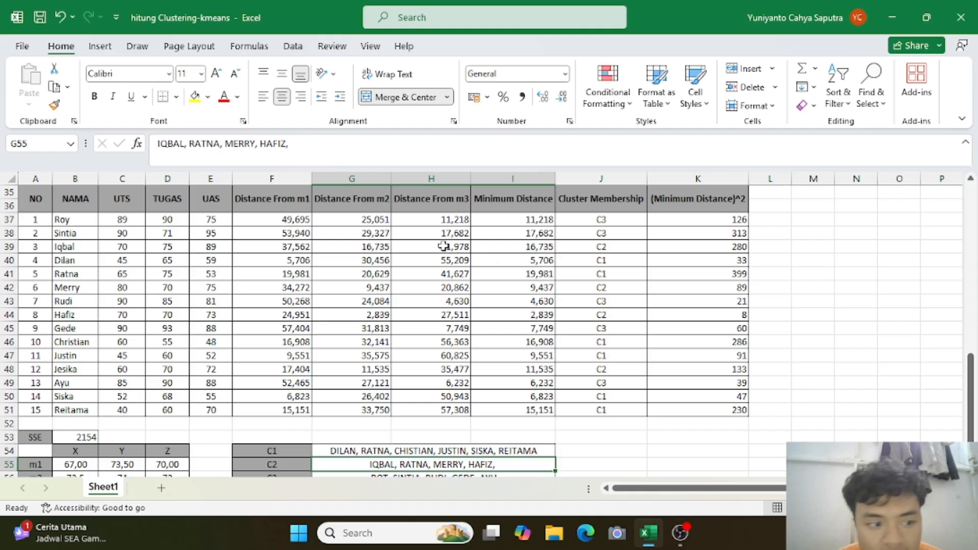
Replace the C2 member list in G55 with the names of all students assigned to C2 in the second iteration
{"action": "type", "text": "IQBA"}
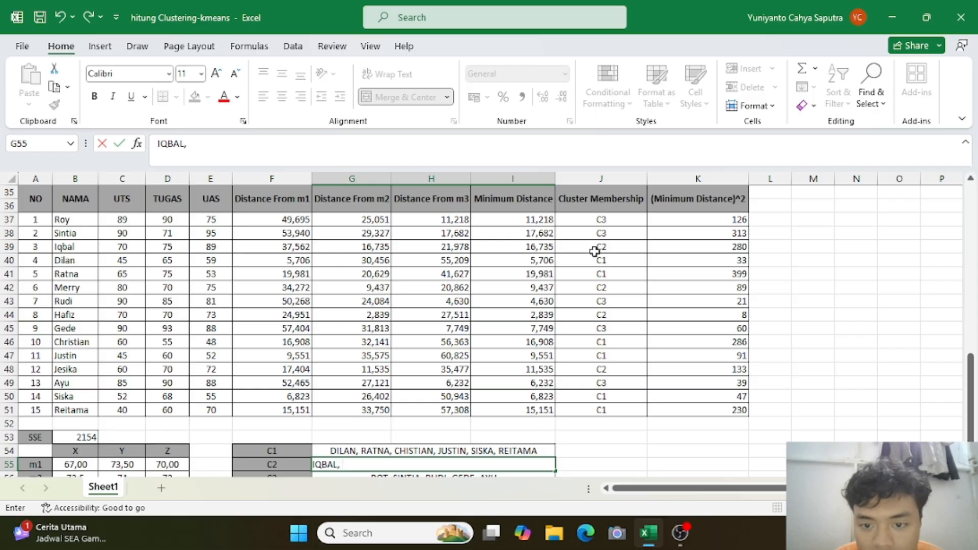
{"action": "type", "text": "L,"}
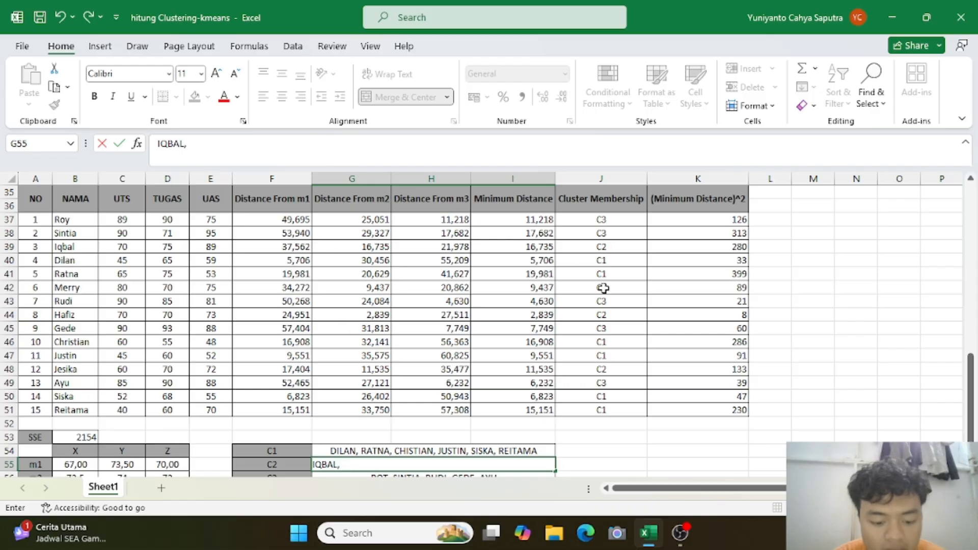
{"action": "type", "text": " MERRY,"}
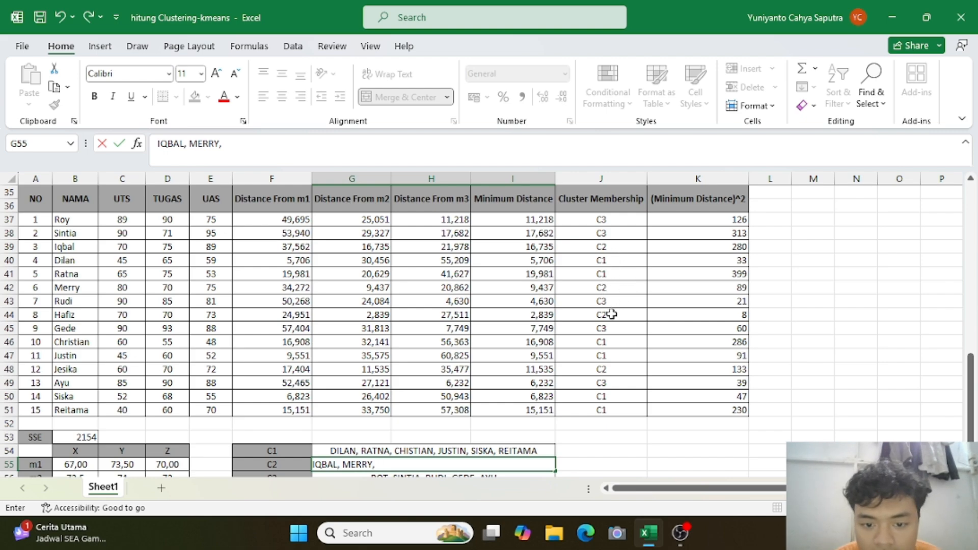
{"action": "type", "text": "HAFIZ,"}
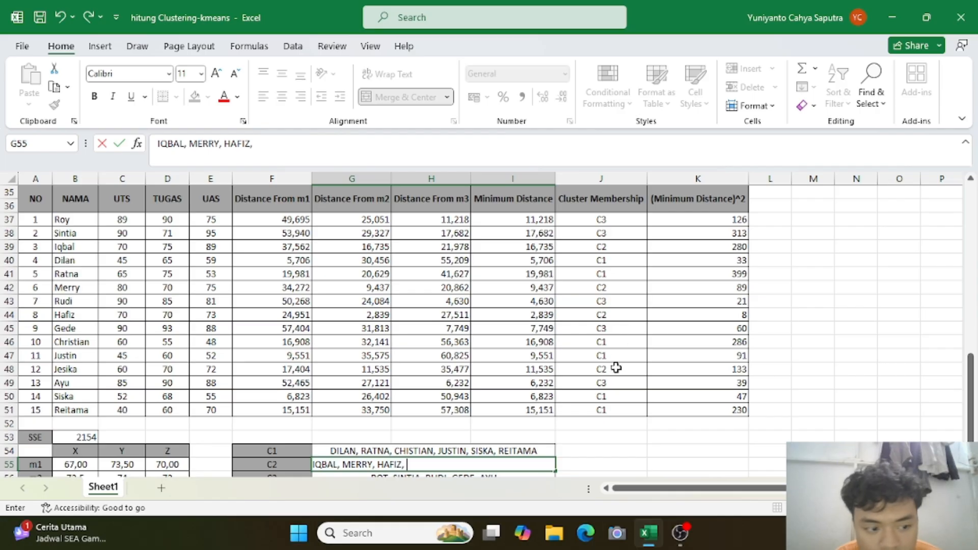
{"action": "type", "text": "JESIKA"}
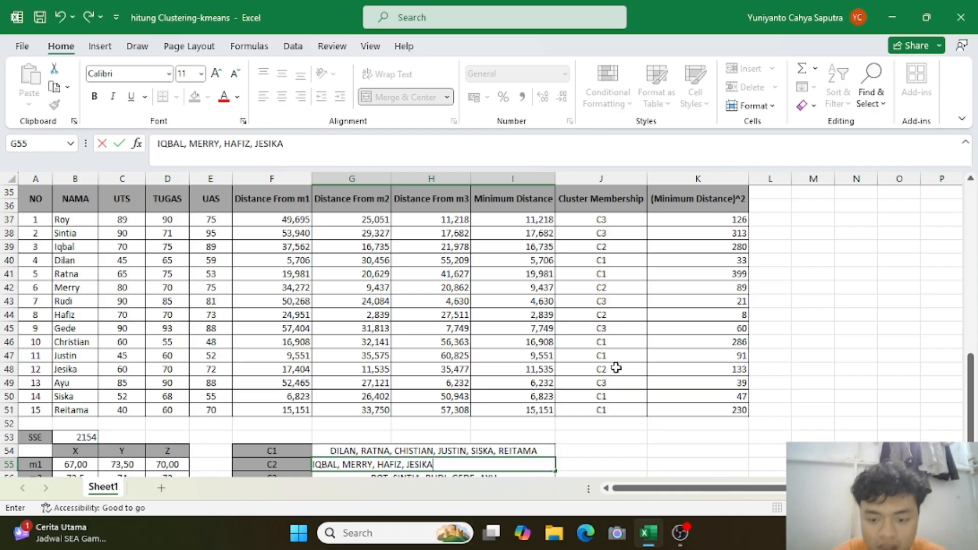
{"action": "key", "text": "Return"}
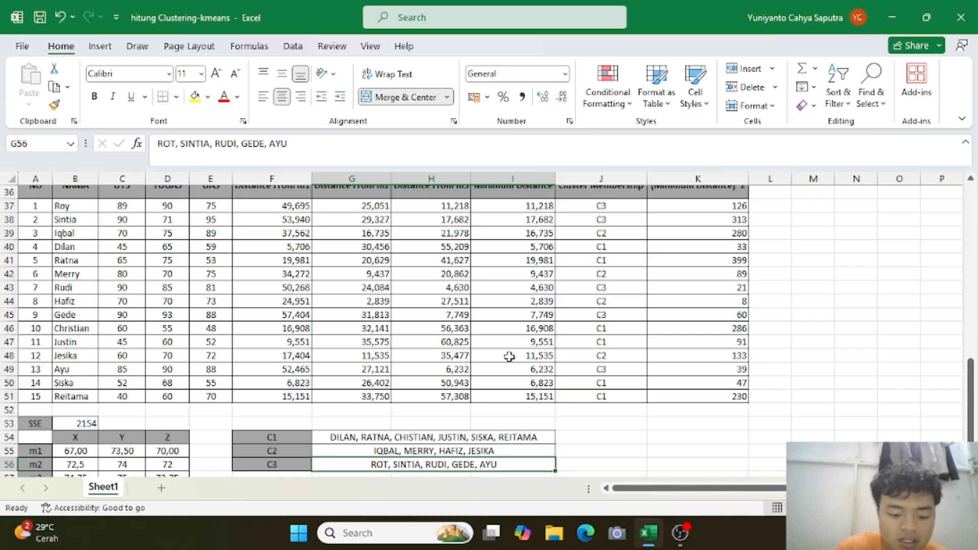
Replace the C3 member list in G56 with the names of all students assigned to C3 in the second iteration
{"action": "type", "text": "ROY, SINTIA,"}
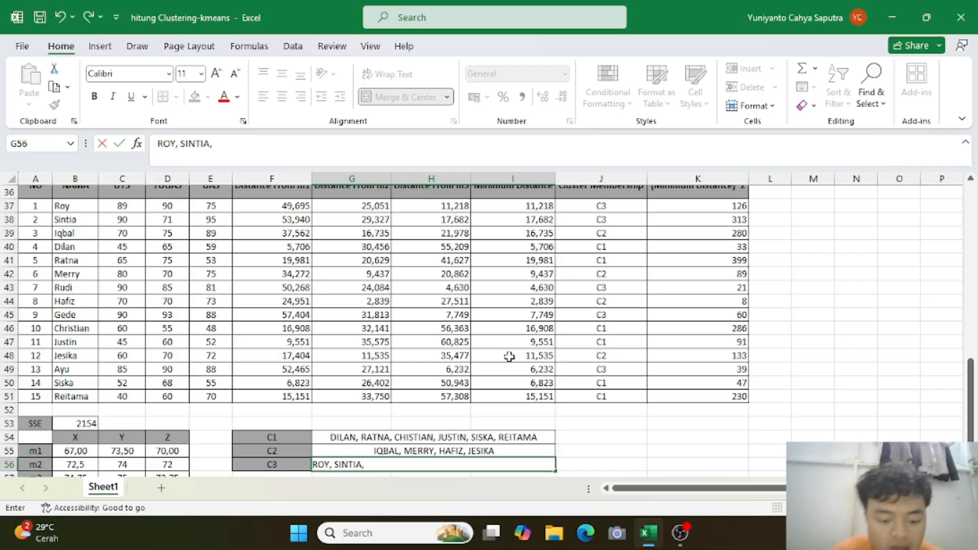
{"action": "type", "text": "RUDI"}
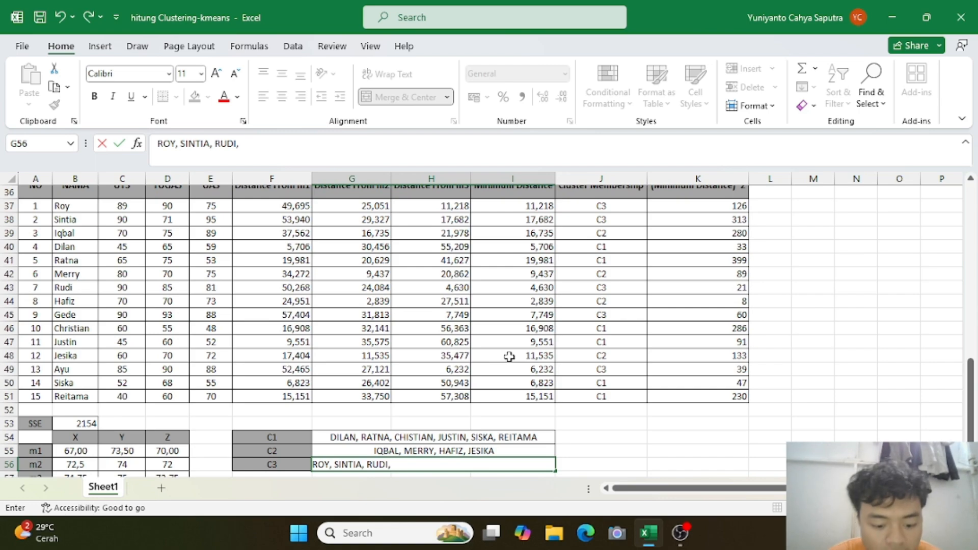
{"action": "type", "text": ", GEDE, AYU"}
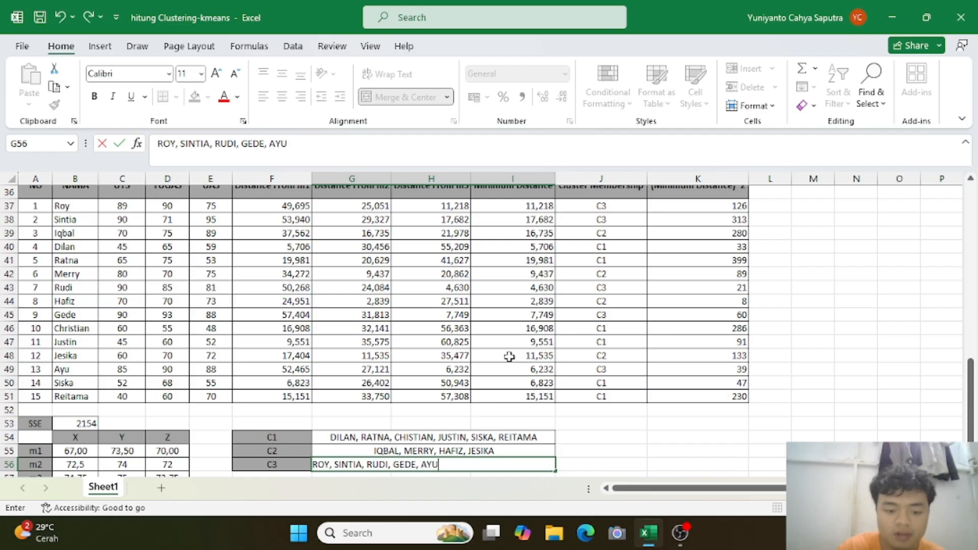
{"action": "key", "text": "Return"}
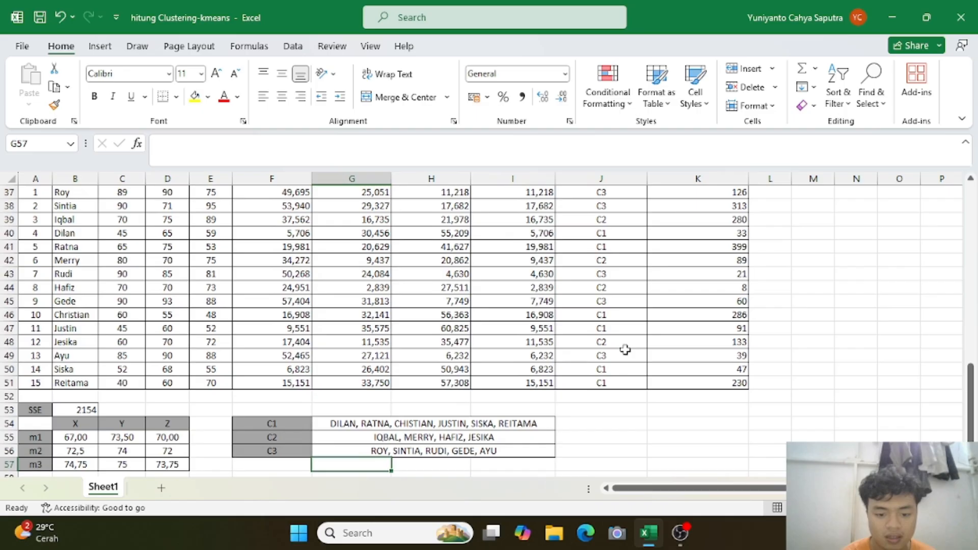
Compare the second iteration's cluster member lists in G54:G56 with the first iteration's lists in G29:G31
{"action": "left_click", "coordinate": [450, 427]}
{"action": "scroll", "coordinate": [451, 427], "scroll_direction": "up", "scroll_amount": 3}
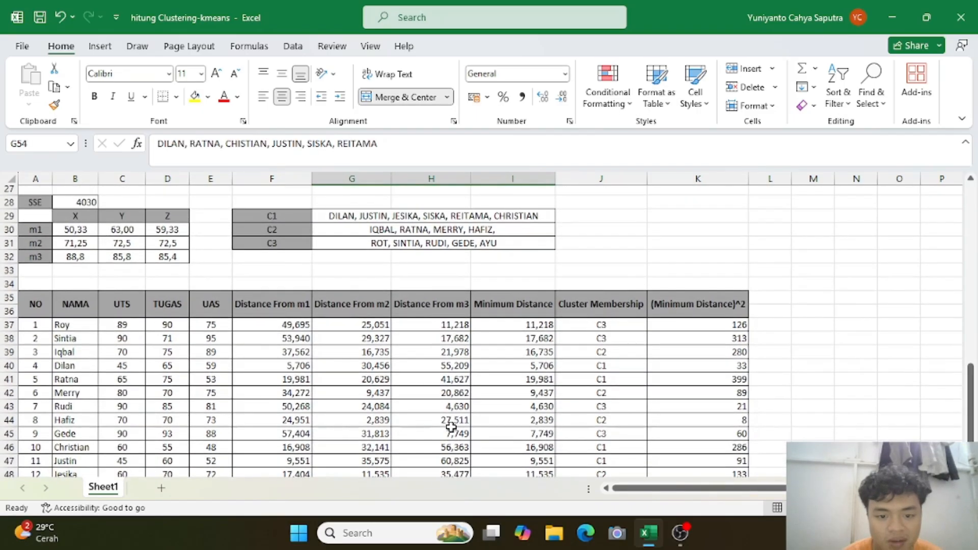
{"action": "scroll", "coordinate": [451, 427], "scroll_direction": "down", "scroll_amount": 5}
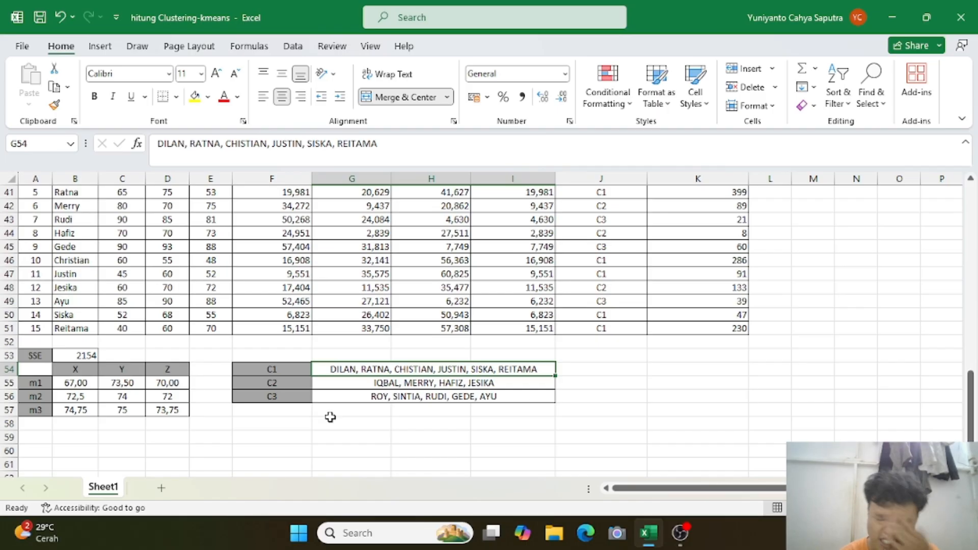
Replace the m1 X centroid in B55 with the average of the C1 members' UTS scores, =AVERAGE(C41;C40;C46;C47;C50;C51)
{"action": "left_click", "coordinate": [86, 382]}
{"action": "scroll", "coordinate": [86, 385], "scroll_direction": "up", "scroll_amount": 1}
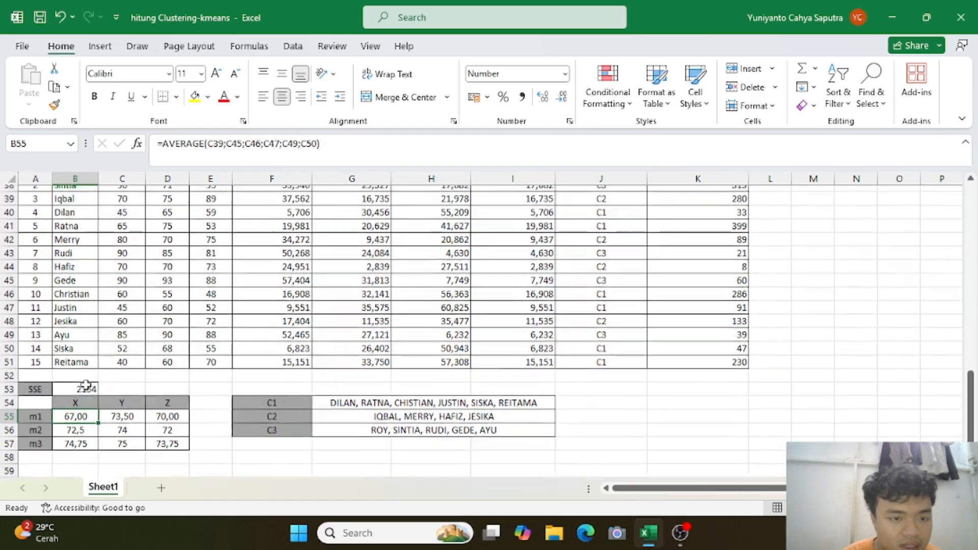
{"action": "scroll", "coordinate": [87, 385], "scroll_direction": "down", "scroll_amount": 1}
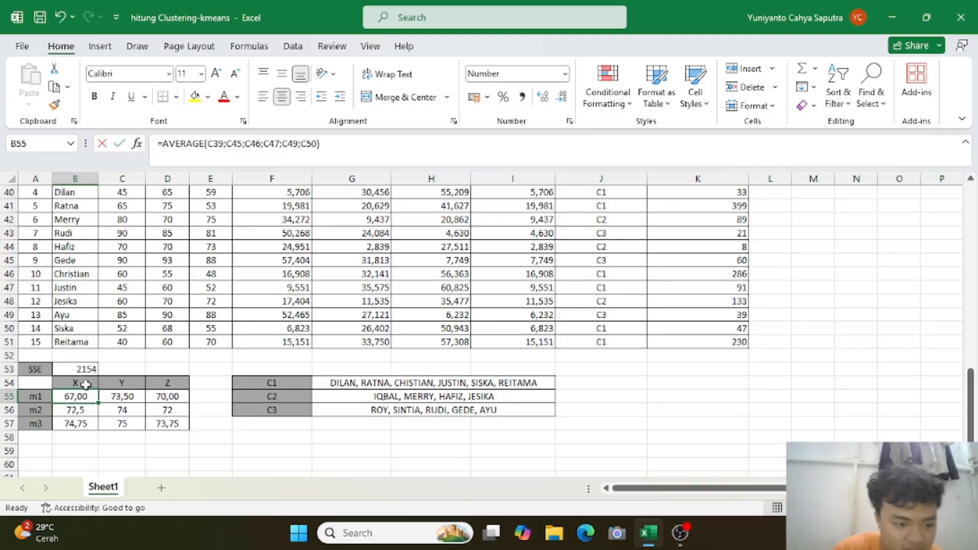
{"action": "type", "text": "=AVE"}
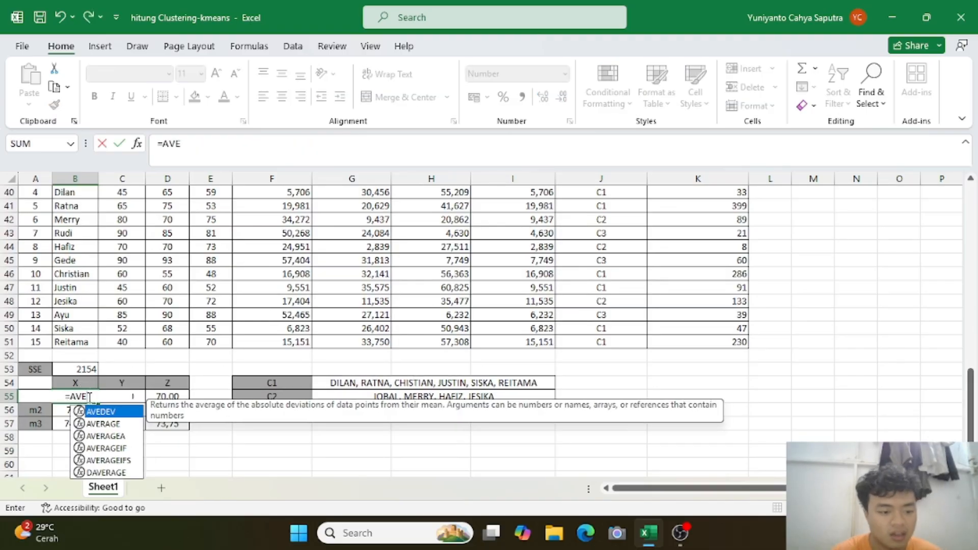
{"action": "double_click", "coordinate": [116, 424]}
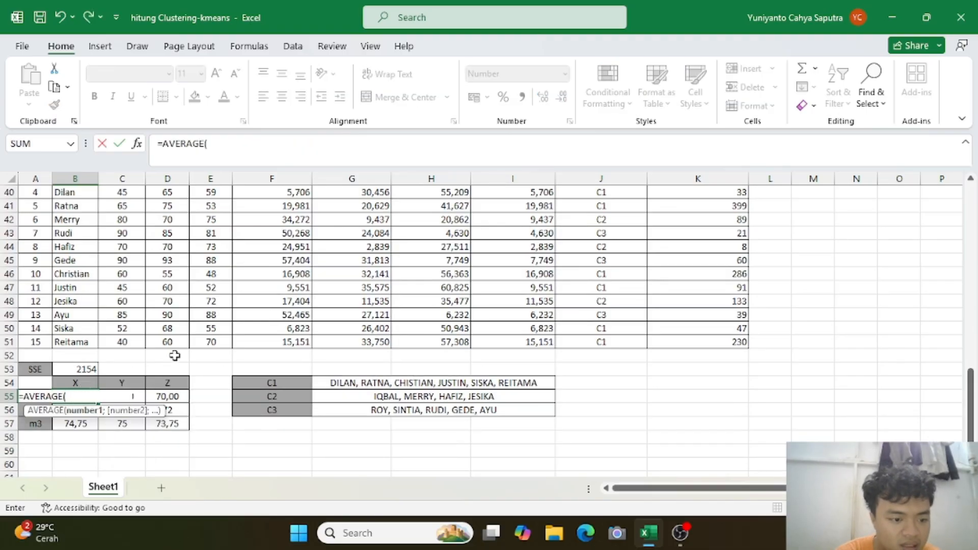
{"action": "scroll", "coordinate": [174, 355], "scroll_direction": "up", "scroll_amount": 2}
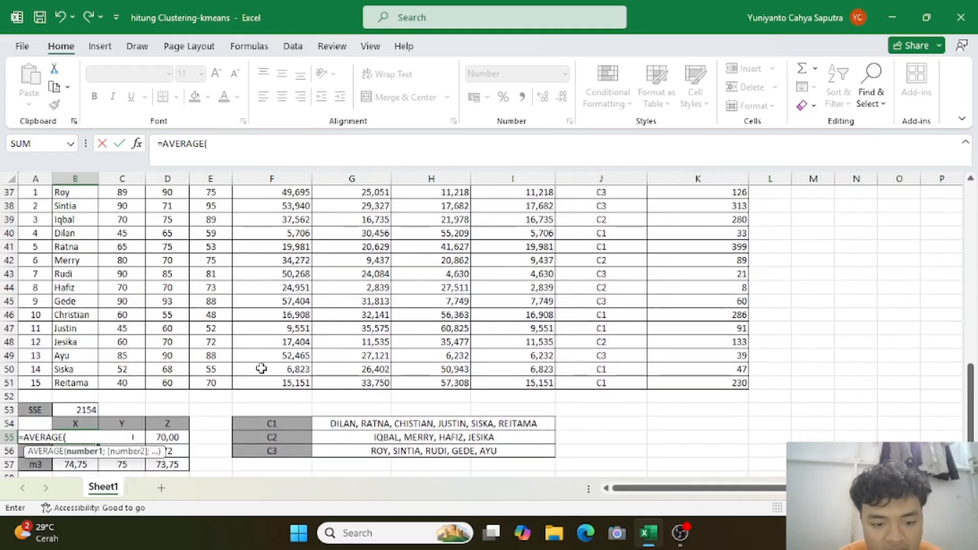
{"action": "scroll", "coordinate": [261, 368], "scroll_direction": "up", "scroll_amount": 1}
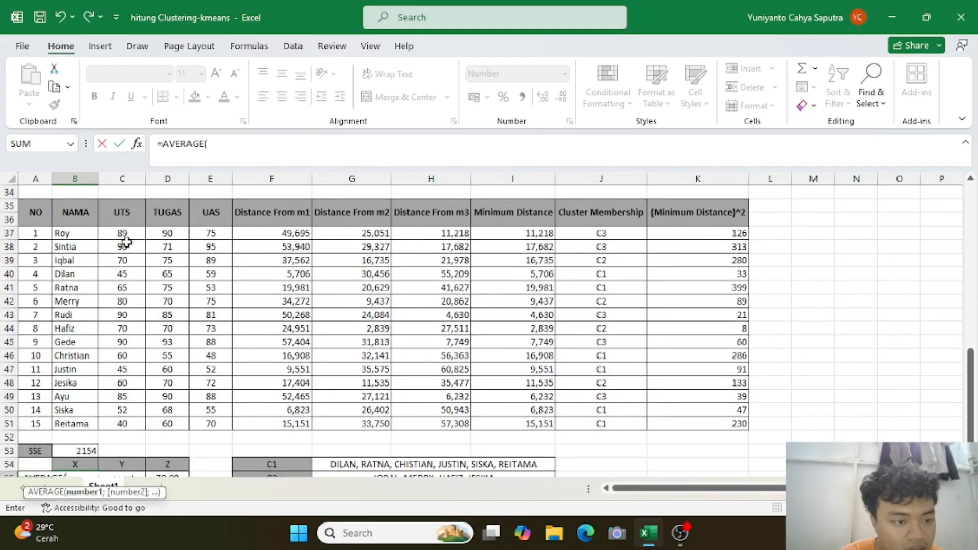
{"action": "left_click", "coordinate": [126, 274]}
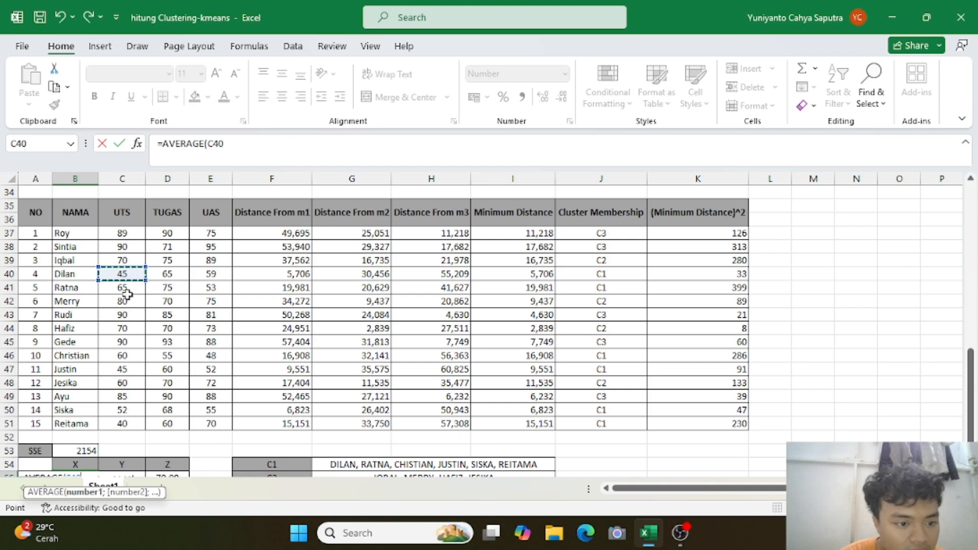
{"action": "type", "text": ";"}
{"action": "left_click", "coordinate": [128, 297]}
{"action": "left_click", "coordinate": [131, 289]}
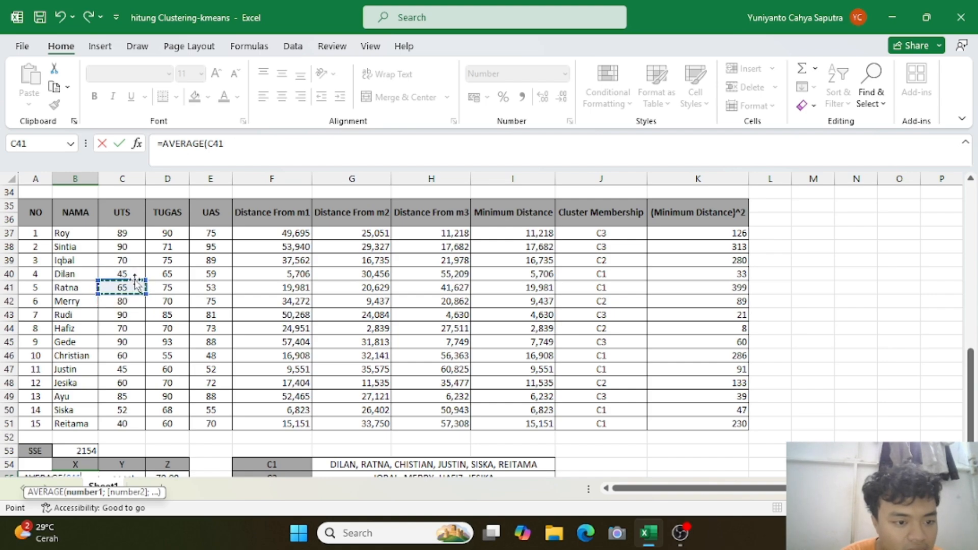
{"action": "type", "text": ";"}
{"action": "left_click", "coordinate": [136, 274]}
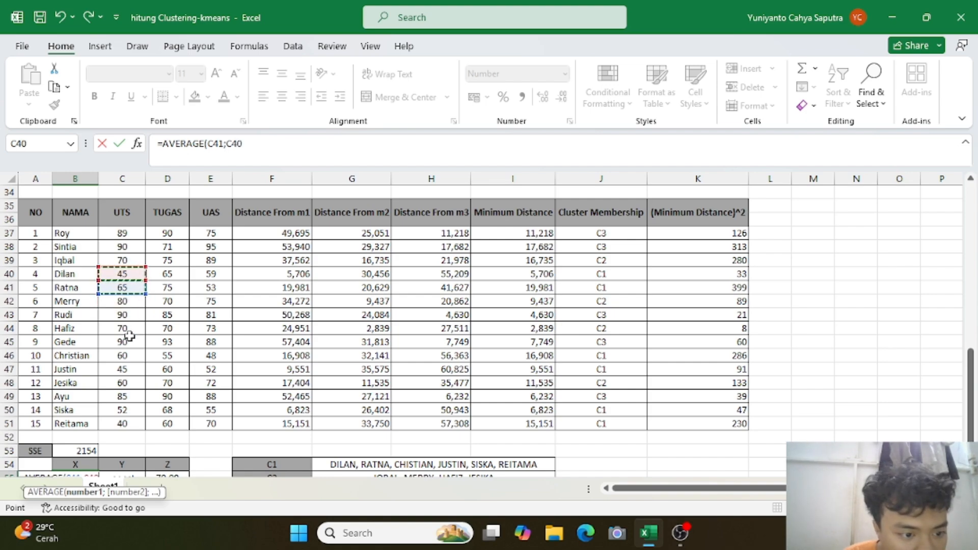
{"action": "type", "text": ";"}
{"action": "left_click", "coordinate": [130, 355]}
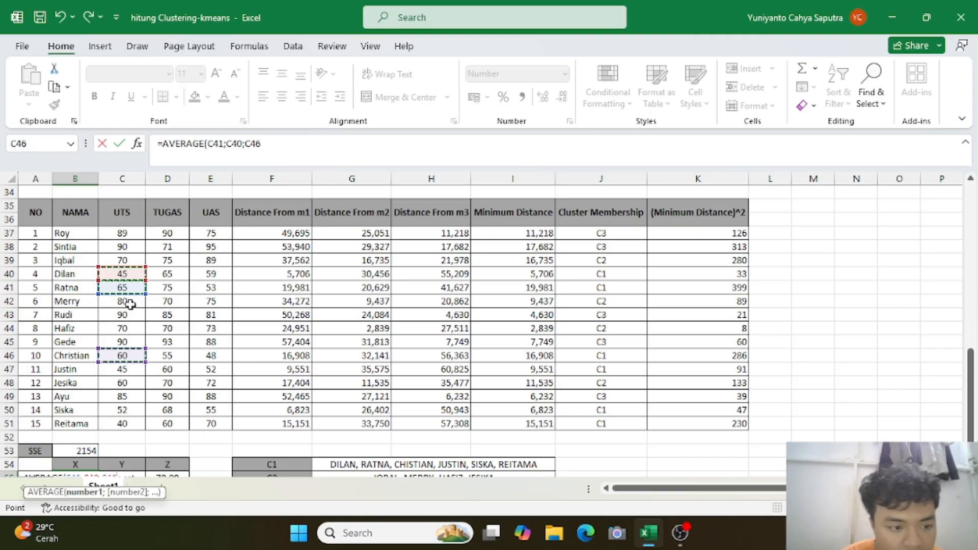
{"action": "type", "text": ";"}
{"action": "left_click", "coordinate": [125, 371]}
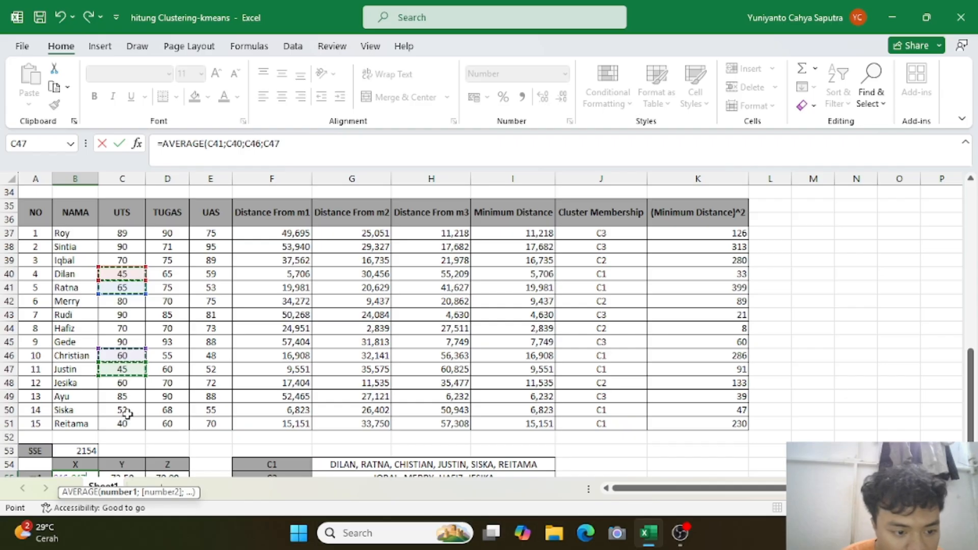
{"action": "type", "text": ";"}
{"action": "left_click", "coordinate": [127, 411]}
{"action": "type", "text": ";"}
{"action": "left_click", "coordinate": [128, 424]}
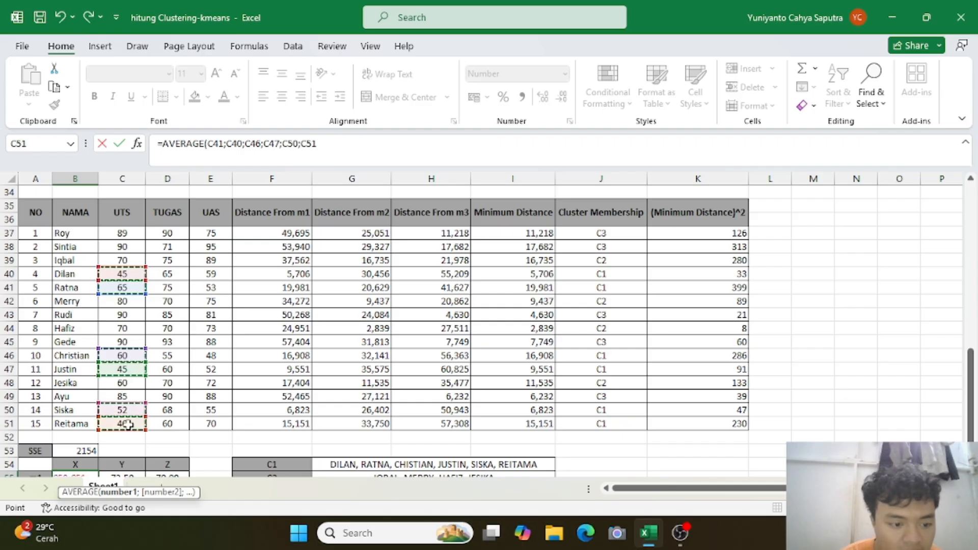
{"action": "key", "text": "Return"}
Fill the m1 centroid formula from B55 across the Y and Z columns to D55
{"action": "scroll", "coordinate": [127, 429], "scroll_direction": "down", "scroll_amount": 1}
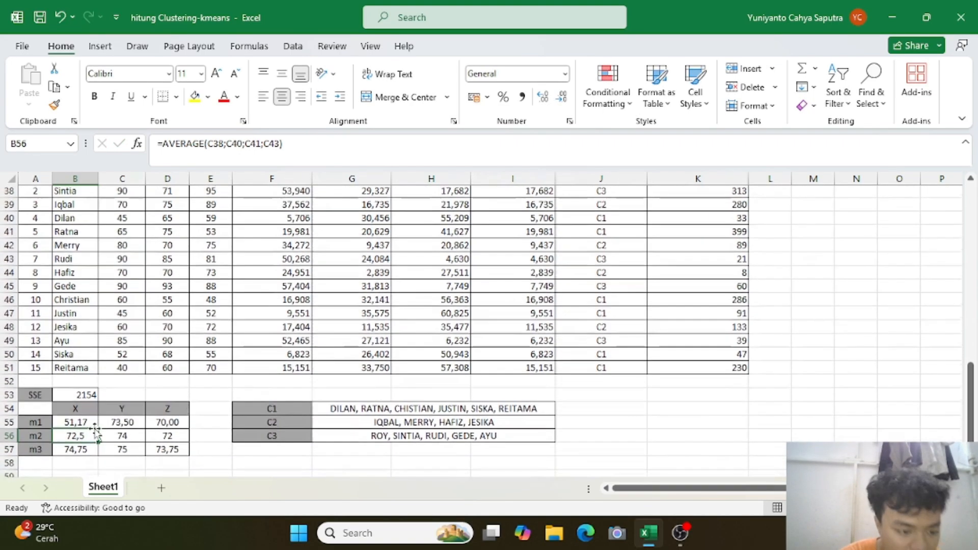
{"action": "left_click", "coordinate": [97, 427]}
{"action": "left_click_drag", "start_coordinate": [99, 432], "coordinate": [177, 434]}
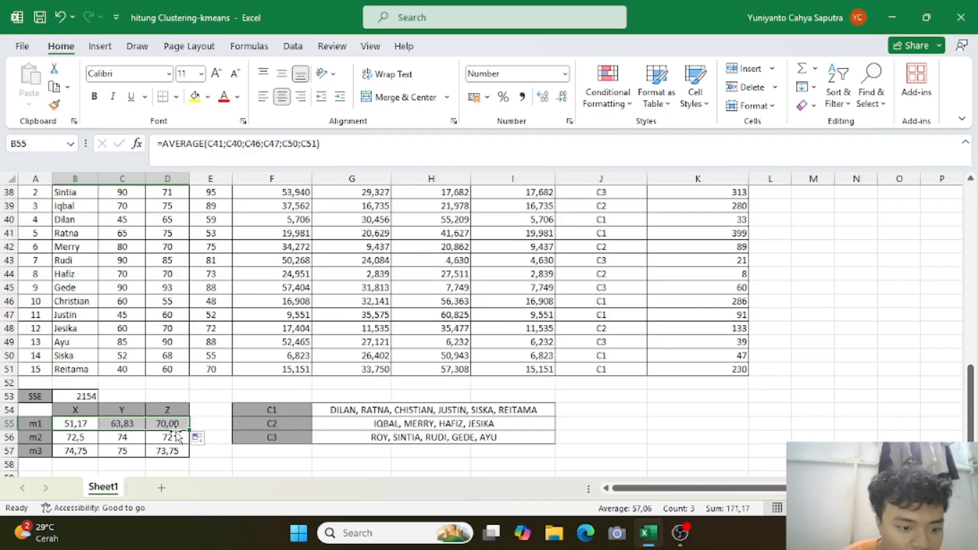
Replace the m2 X centroid in B56 with =AVERAGE(C39;C42;C44;C48) for the C2 members and fill it across to D56
{"action": "left_click", "coordinate": [81, 439]}
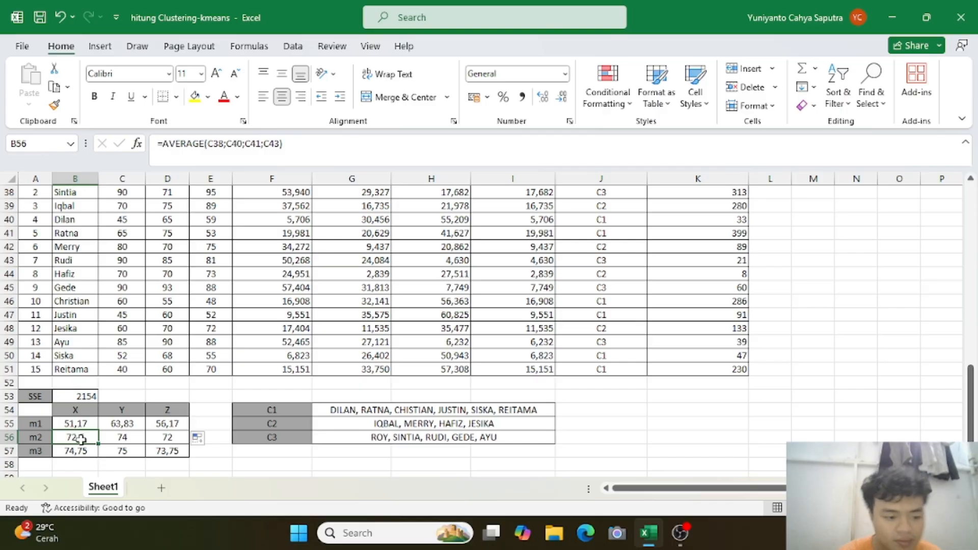
{"action": "type", "text": "=AVE"}
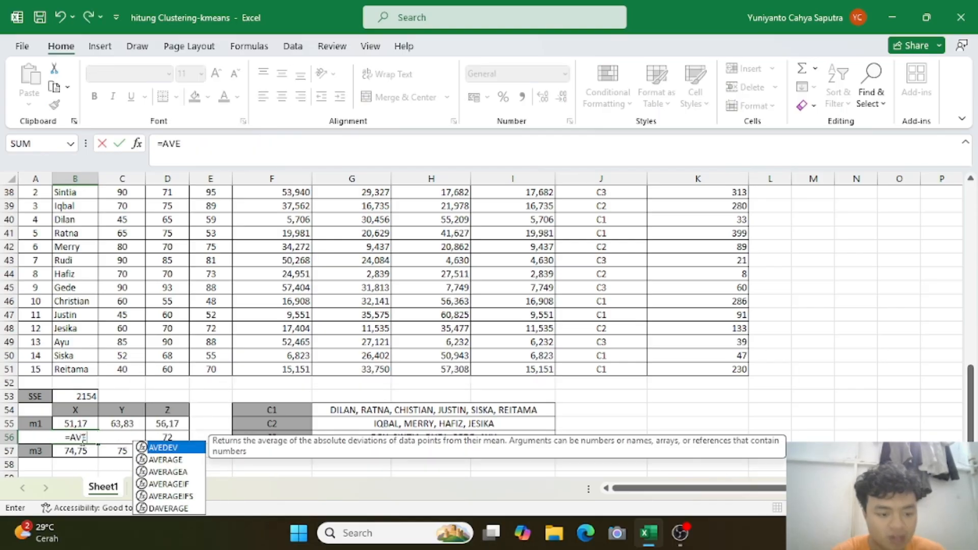
{"action": "double_click", "coordinate": [172, 457]}
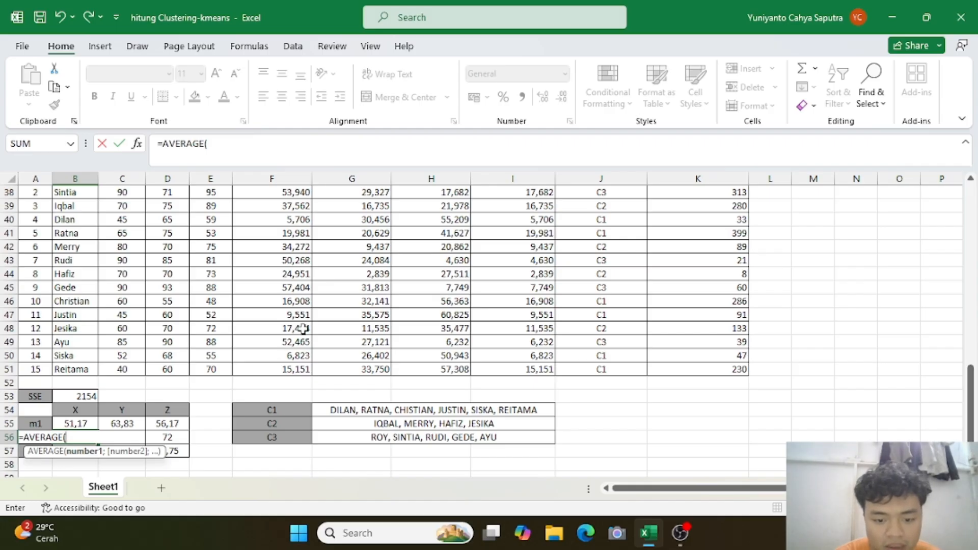
{"action": "scroll", "coordinate": [303, 328], "scroll_direction": "up", "scroll_amount": 2}
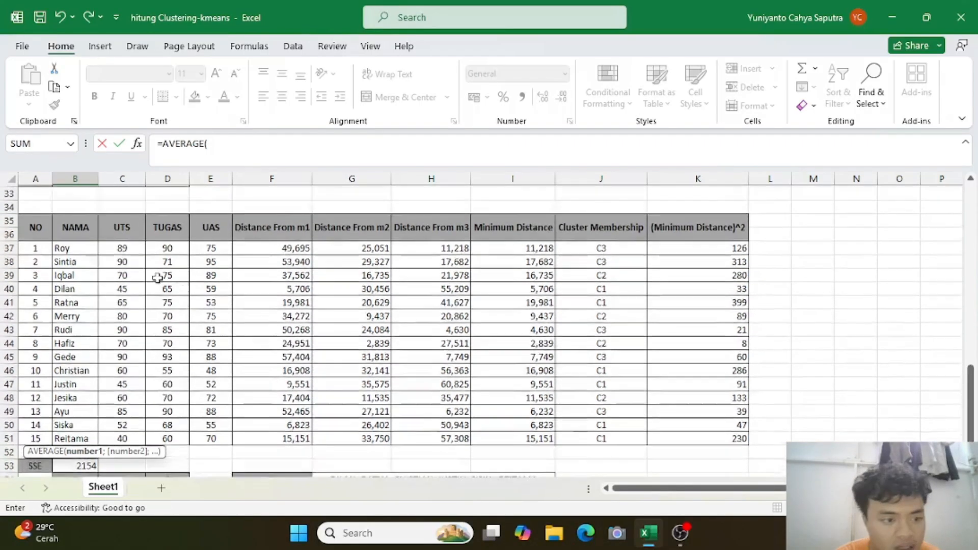
{"action": "left_click", "coordinate": [124, 278]}
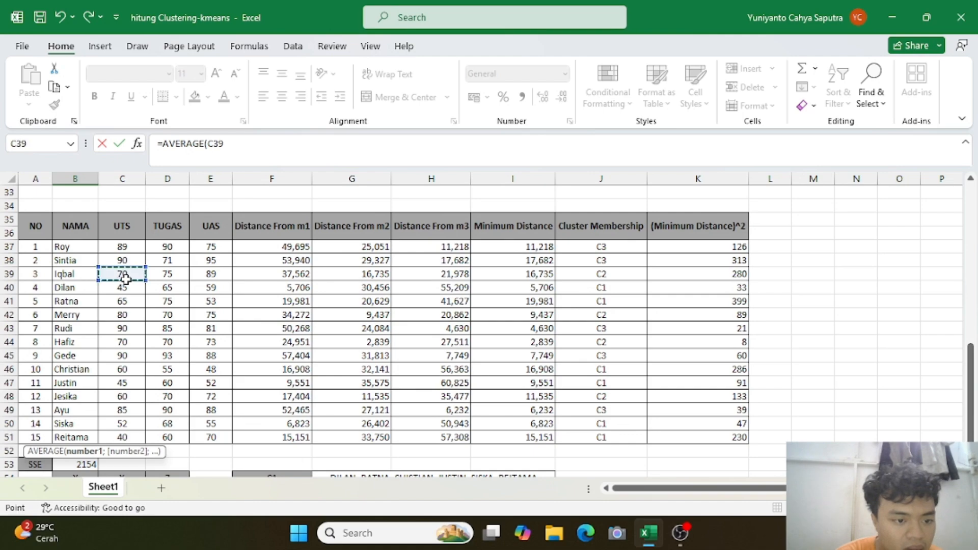
{"action": "left_click", "coordinate": [124, 316], "text": "ctrl"}
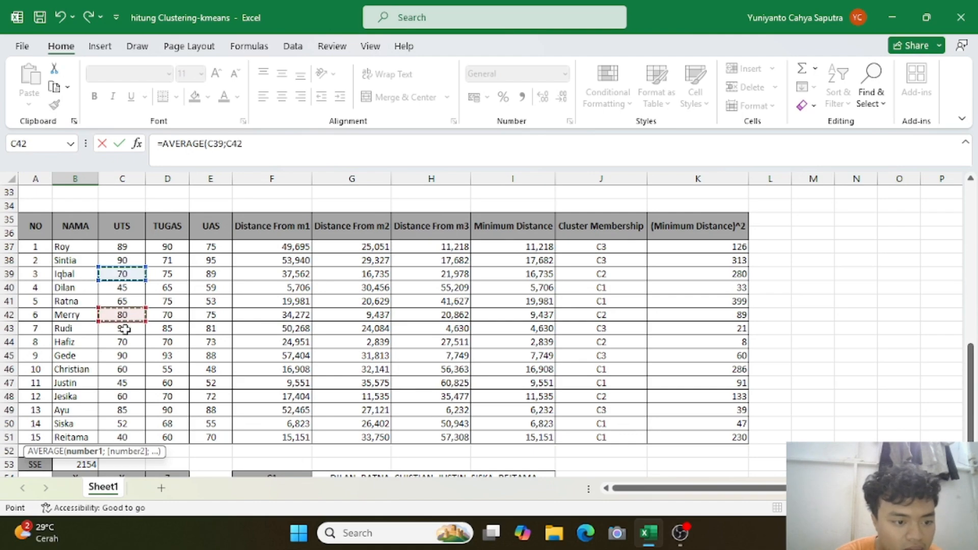
{"action": "left_click", "coordinate": [125, 342], "text": "ctrl"}
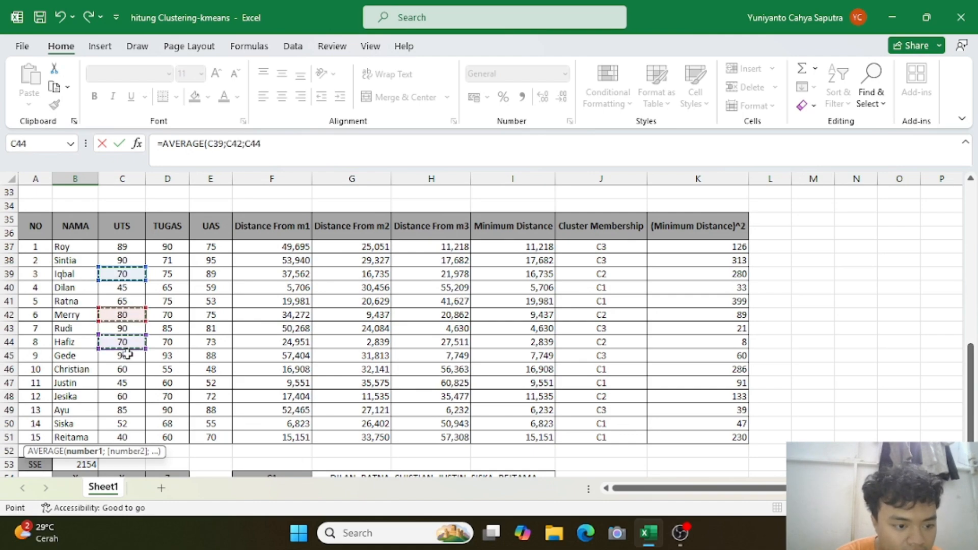
{"action": "left_click", "coordinate": [129, 396], "text": "ctrl"}
{"action": "key", "text": "Return"}
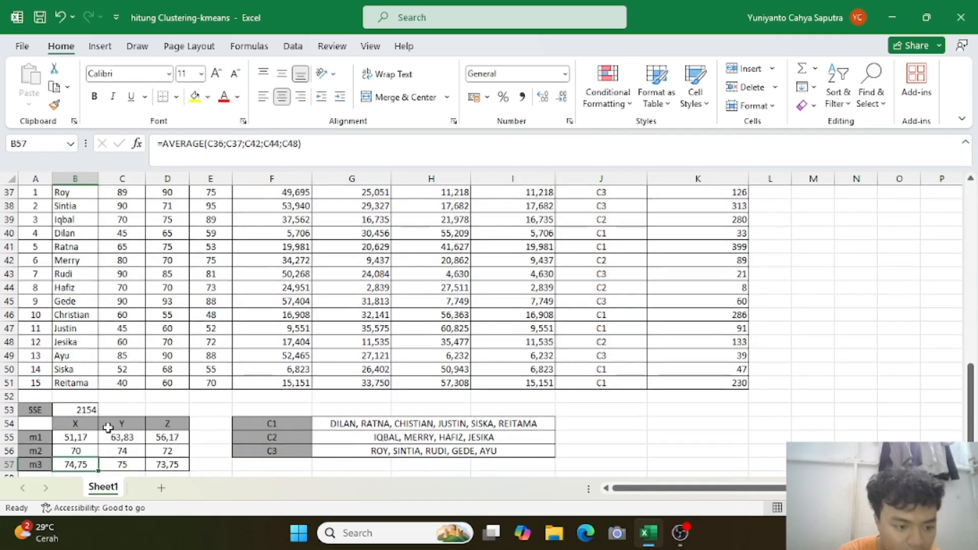
{"action": "left_click_drag", "start_coordinate": [94, 451], "coordinate": [176, 455]}
Replace the m3 X centroid in B57 with the average of the C3 members' UTS scores, =AVERAGE(C37;C38;C43;C45;C49)
{"action": "left_click", "coordinate": [87, 465]}
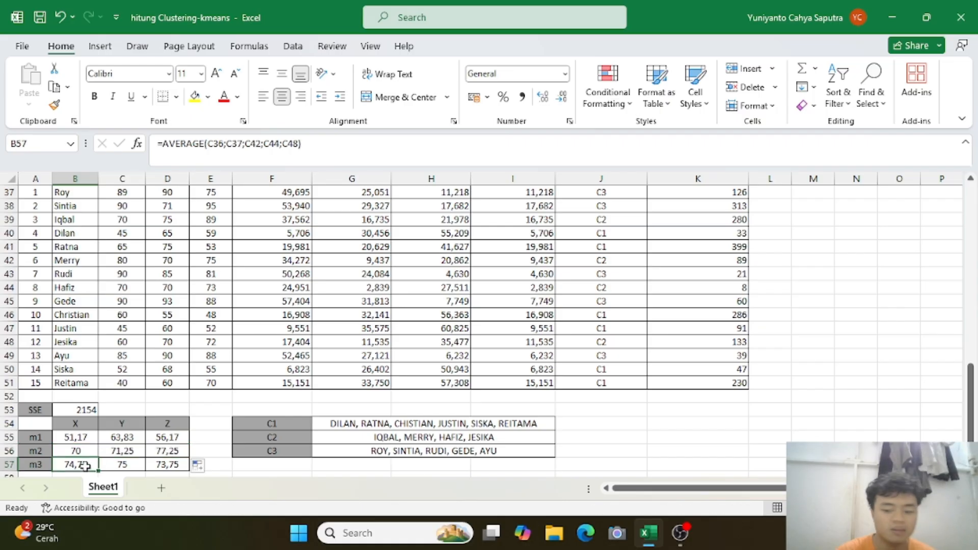
{"action": "type", "text": "=AVE"}
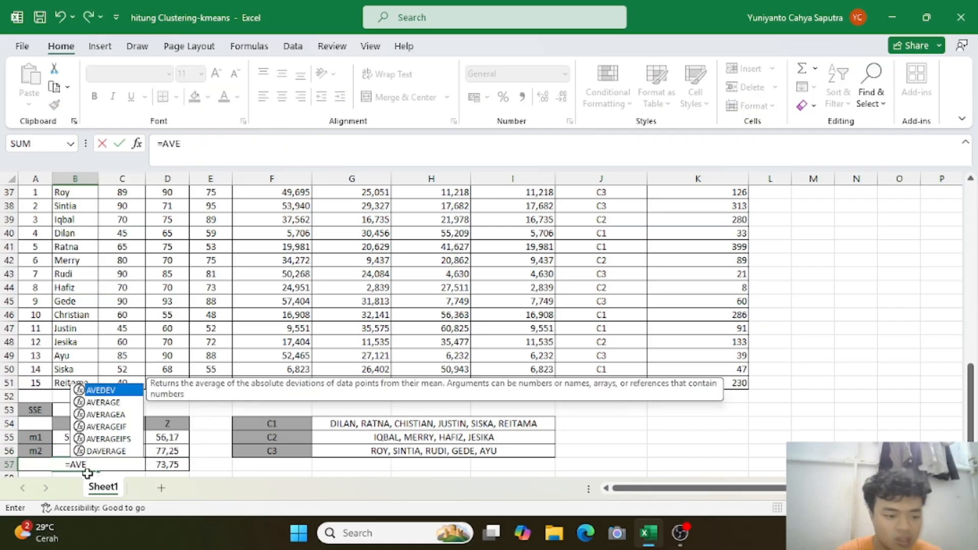
{"action": "double_click", "coordinate": [117, 402]}
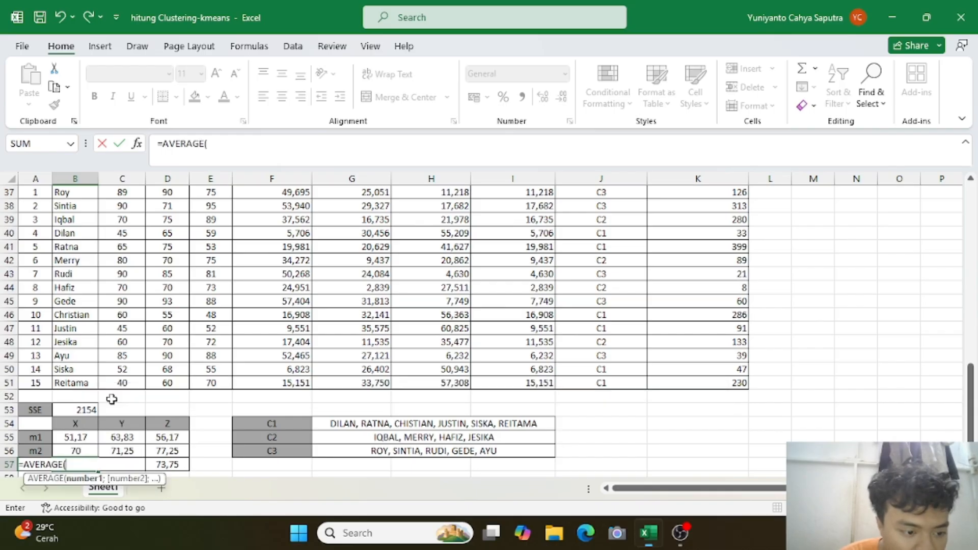
{"action": "scroll", "coordinate": [273, 360], "scroll_direction": "up", "scroll_amount": 2}
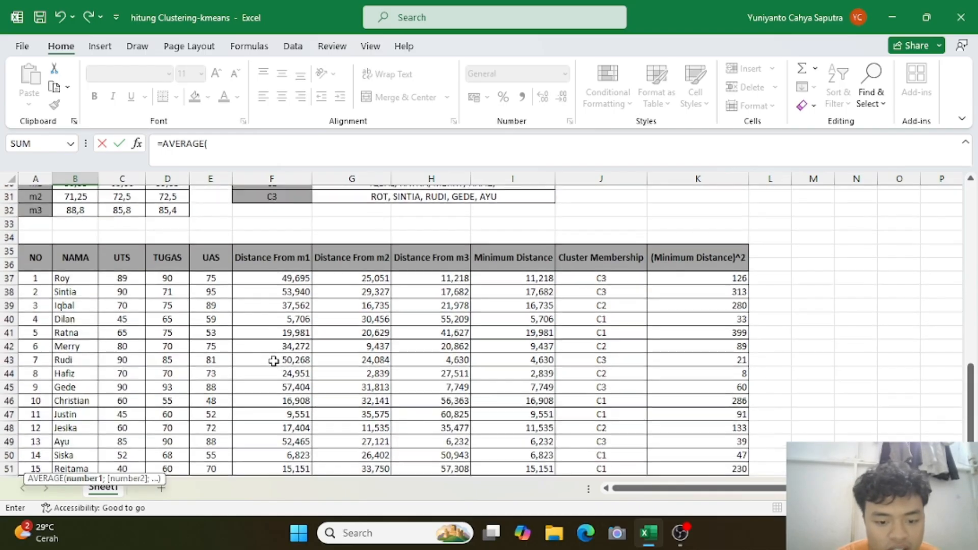
{"action": "left_click", "coordinate": [125, 275]}
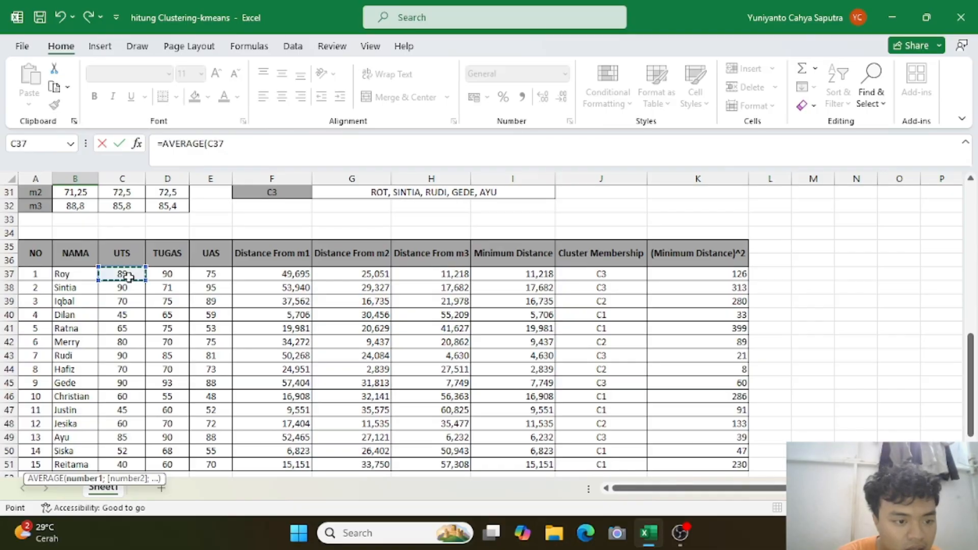
{"action": "left_click", "coordinate": [125, 290], "text": "ctrl"}
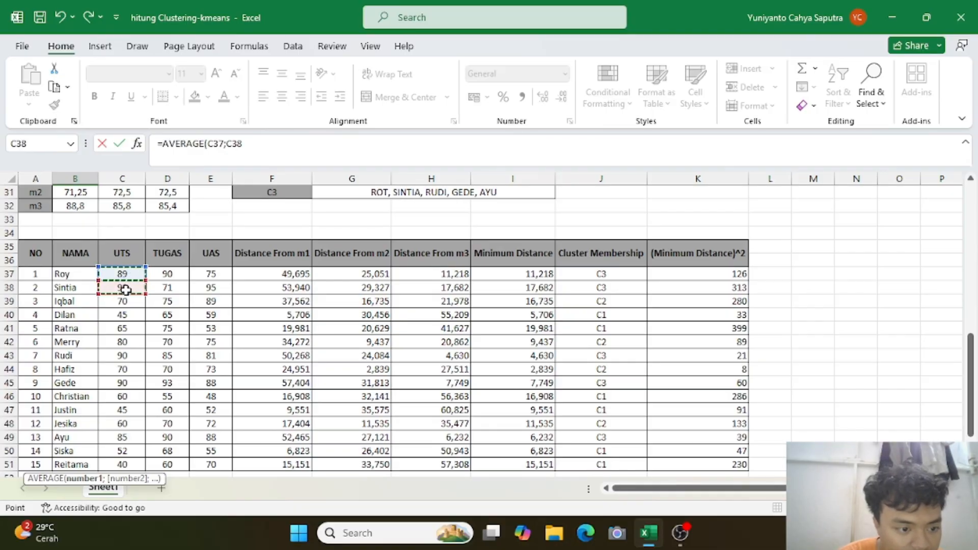
{"action": "left_click", "coordinate": [132, 359], "text": "ctrl"}
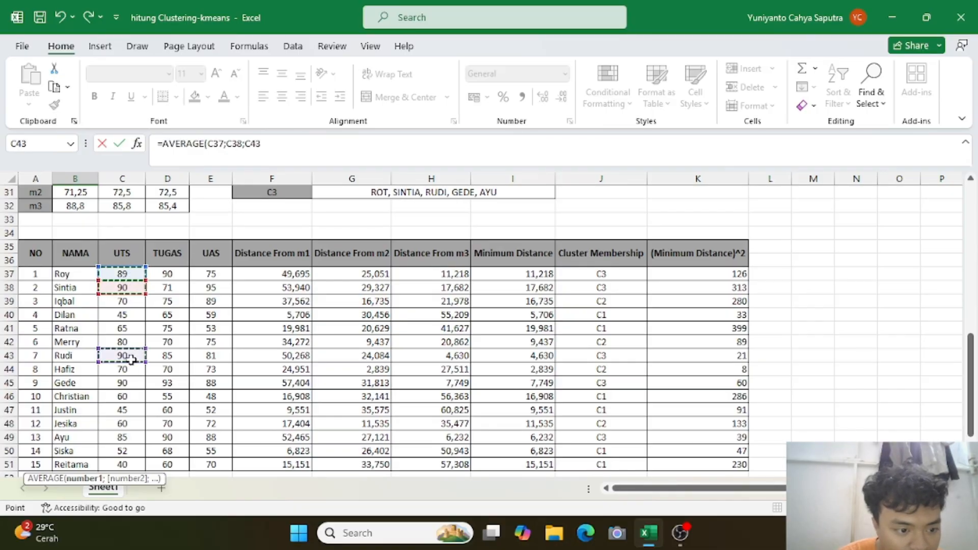
{"action": "left_click", "coordinate": [126, 385], "text": "ctrl"}
{"action": "scroll", "coordinate": [228, 375], "scroll_direction": "down", "scroll_amount": 3}
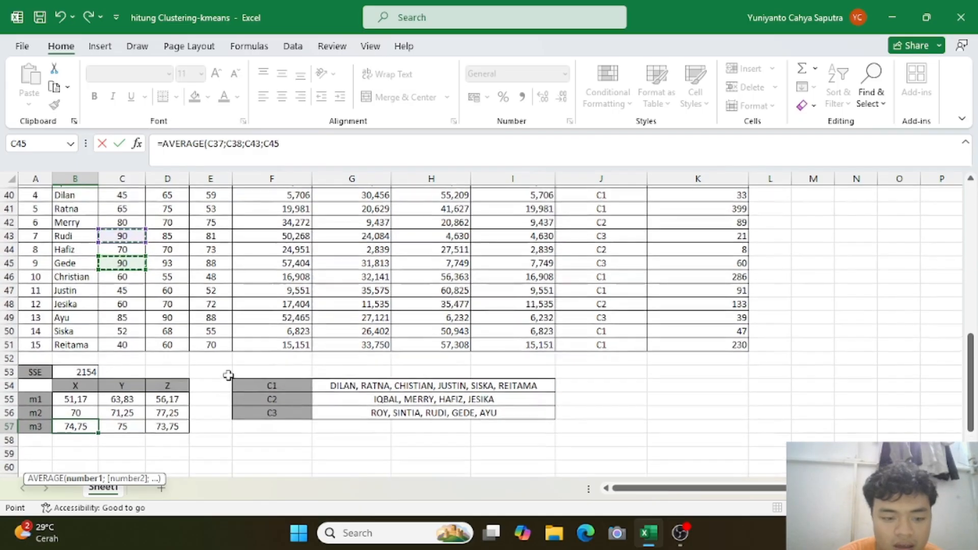
{"action": "left_click", "coordinate": [123, 316], "text": "ctrl"}
{"action": "key", "text": "Return"}
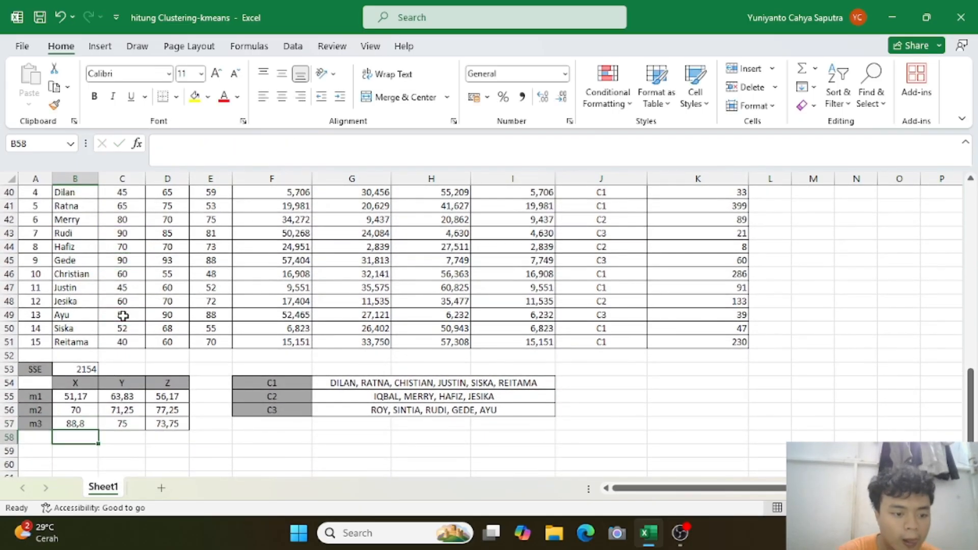
Fill the m3 centroid formula from B57 across to D57 and compare the centroids with the first iteration's
{"action": "left_click", "coordinate": [87, 422]}
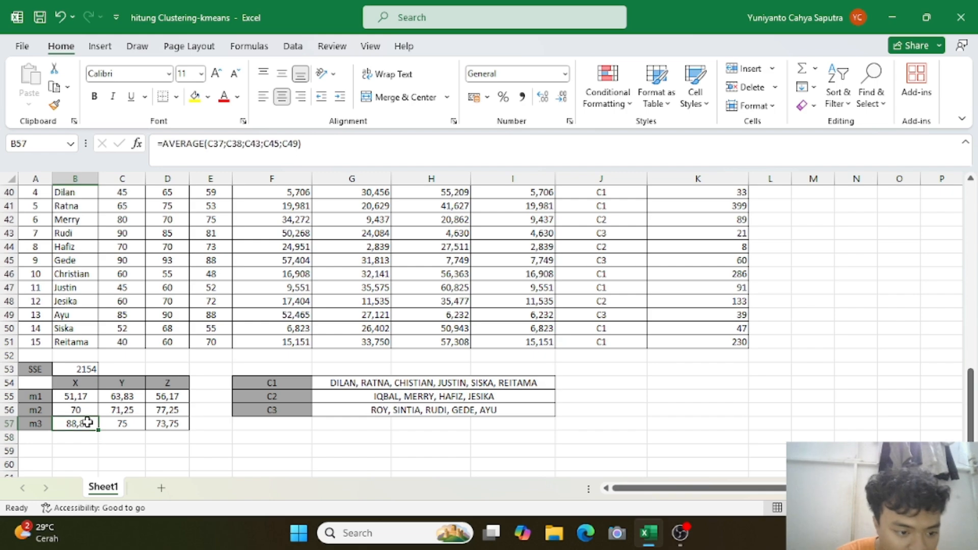
{"action": "left_click_drag", "start_coordinate": [100, 432], "coordinate": [182, 431]}
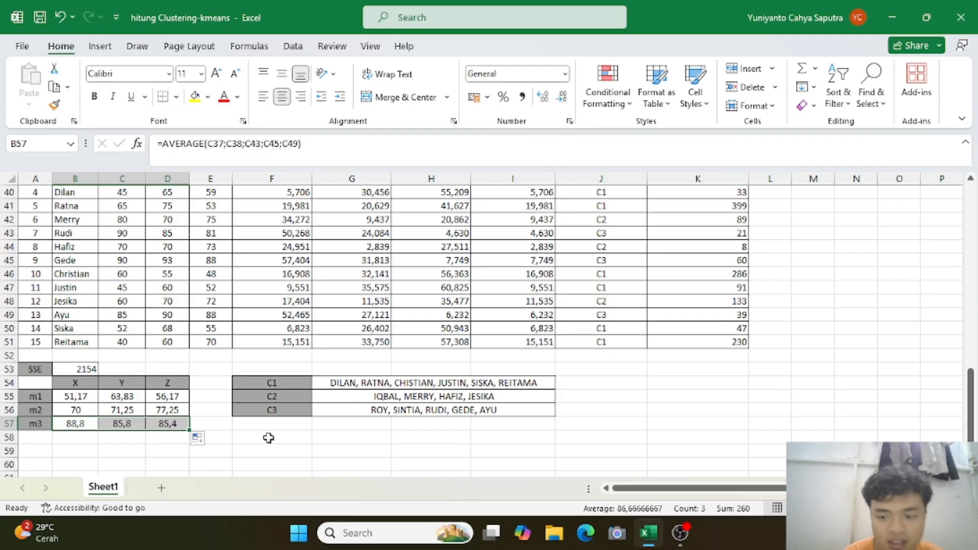
{"action": "scroll", "coordinate": [349, 307], "scroll_direction": "up", "scroll_amount": 7}
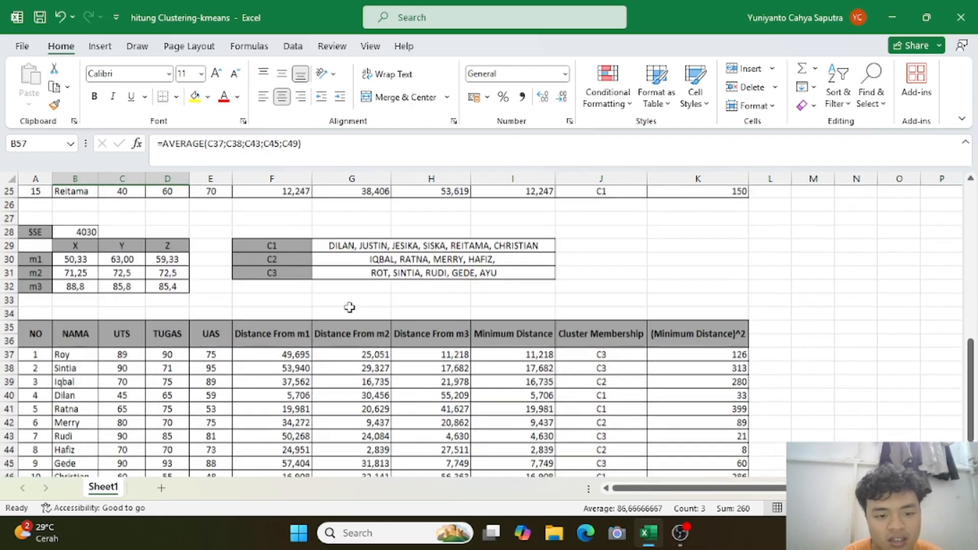
{"action": "scroll", "coordinate": [198, 321], "scroll_direction": "down", "scroll_amount": 8}
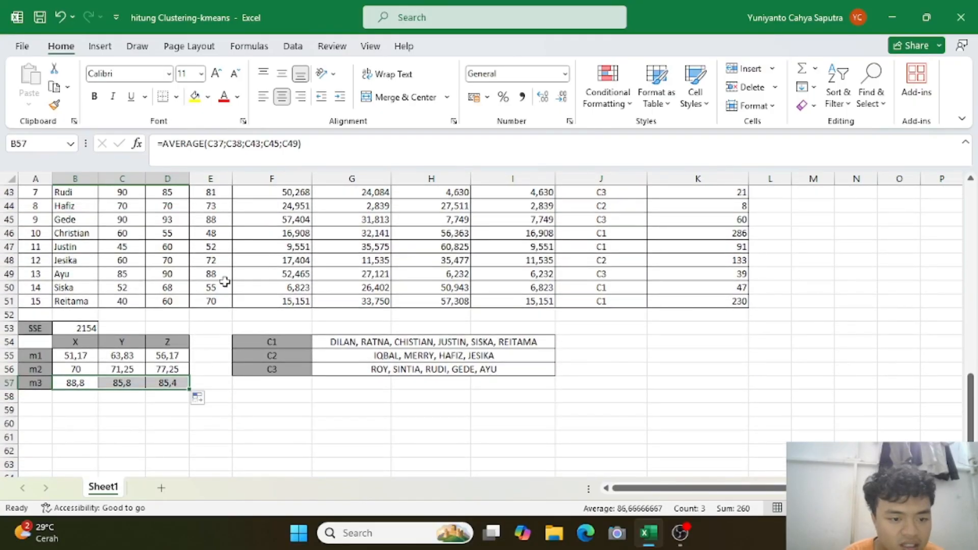
Compare the second iteration's SSE and centroid values with the distance table above them
{"action": "scroll", "coordinate": [224, 282], "scroll_direction": "up", "scroll_amount": 8}
{"action": "scroll", "coordinate": [225, 282], "scroll_direction": "down", "scroll_amount": 4}
{"action": "scroll", "coordinate": [224, 282], "scroll_direction": "up", "scroll_amount": 1}
{"action": "scroll", "coordinate": [225, 281], "scroll_direction": "down", "scroll_amount": 4}
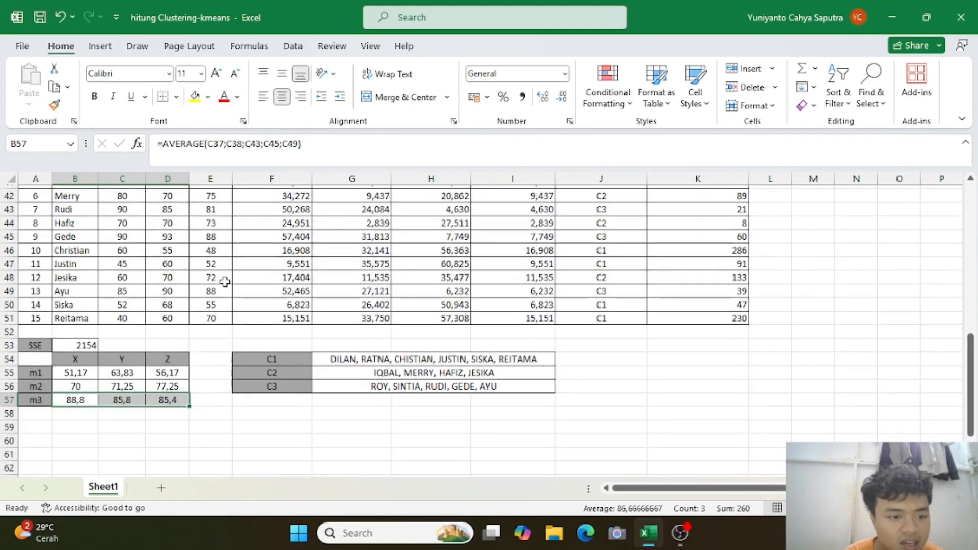
{"action": "scroll", "coordinate": [224, 282], "scroll_direction": "down", "scroll_amount": 3}
{"action": "scroll", "coordinate": [95, 273], "scroll_direction": "up", "scroll_amount": 1}
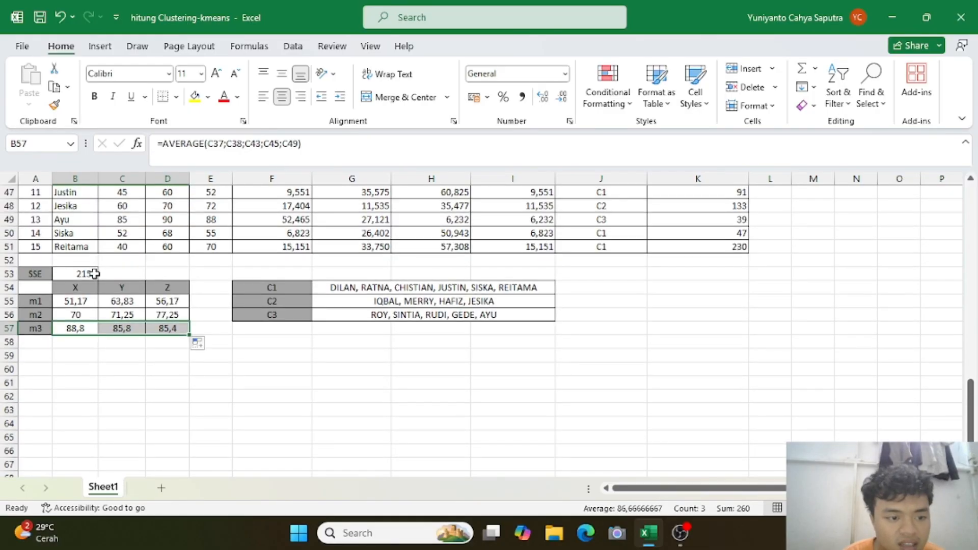
{"action": "left_click_drag", "start_coordinate": [95, 273], "coordinate": [160, 301]}
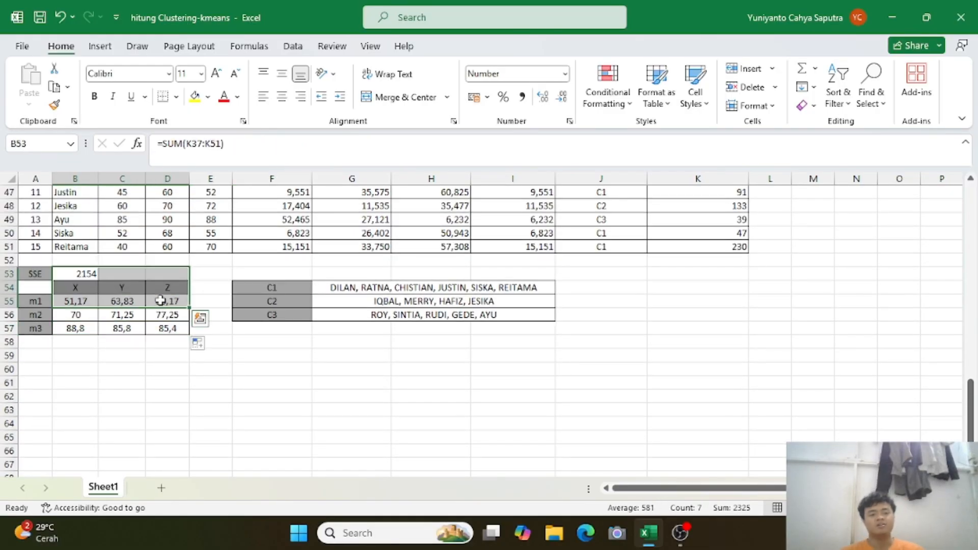
Copy the whole second-iteration distance table, including its headers, and paste it at A60 as the third-iteration table
{"action": "scroll", "coordinate": [345, 354], "scroll_direction": "up", "scroll_amount": 2}
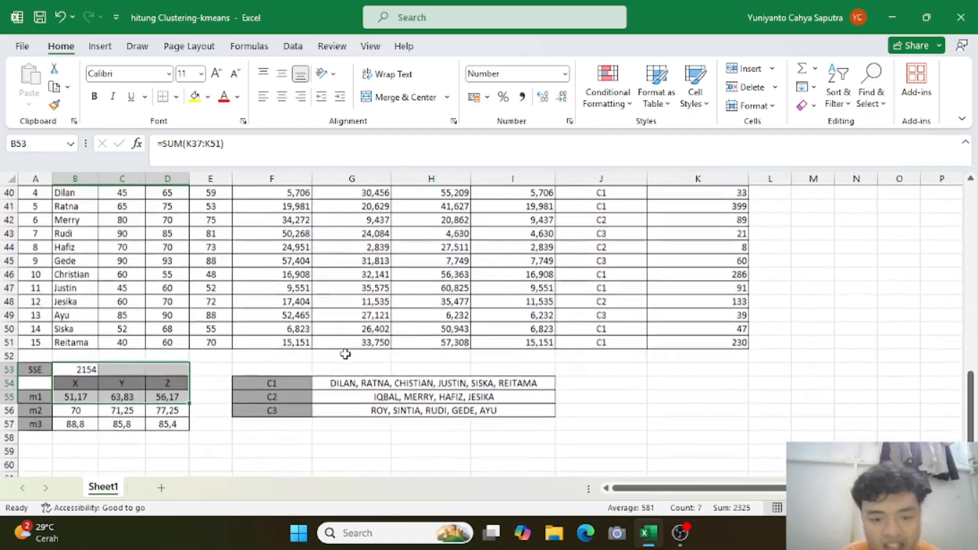
{"action": "scroll", "coordinate": [346, 354], "scroll_direction": "up", "scroll_amount": 1}
{"action": "left_click", "coordinate": [383, 314]}
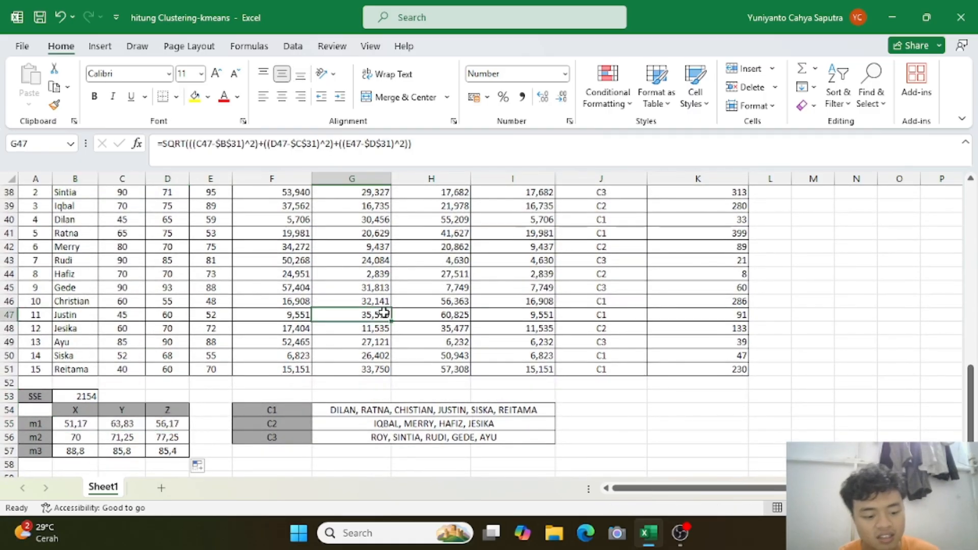
{"action": "key", "text": "ctrl+a"}
{"action": "key", "text": "ctrl+c"}
{"action": "scroll", "coordinate": [382, 313], "scroll_direction": "down", "scroll_amount": 4}
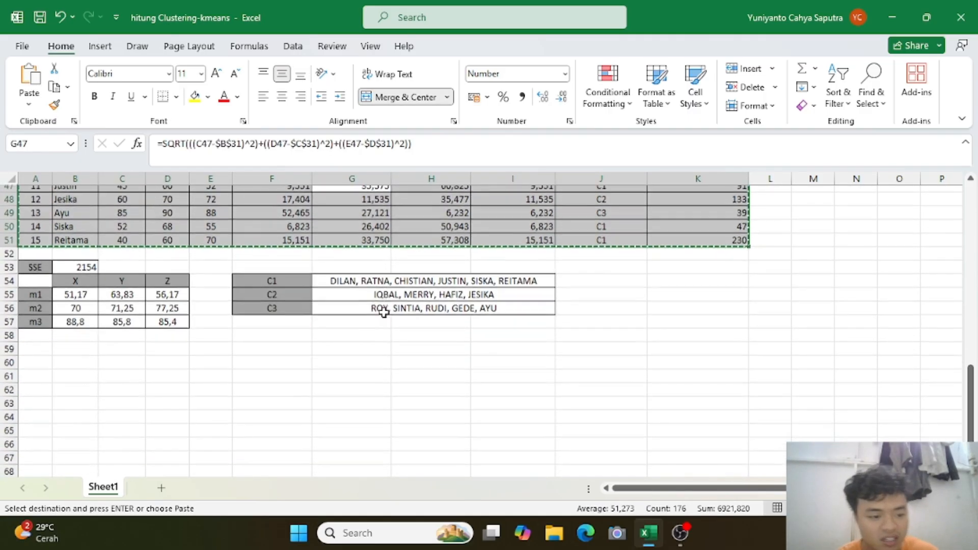
{"action": "left_click", "coordinate": [40, 324]}
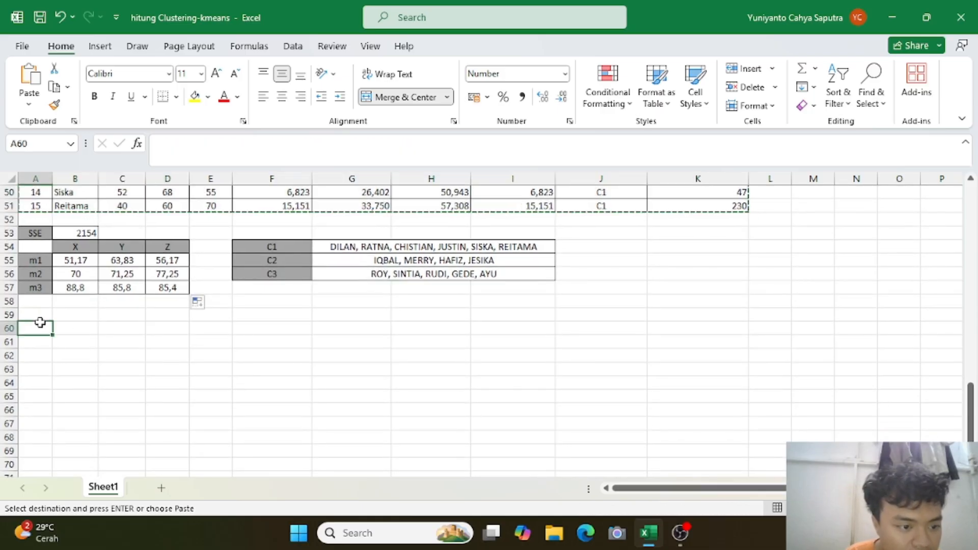
{"action": "left_click", "coordinate": [45, 314]}
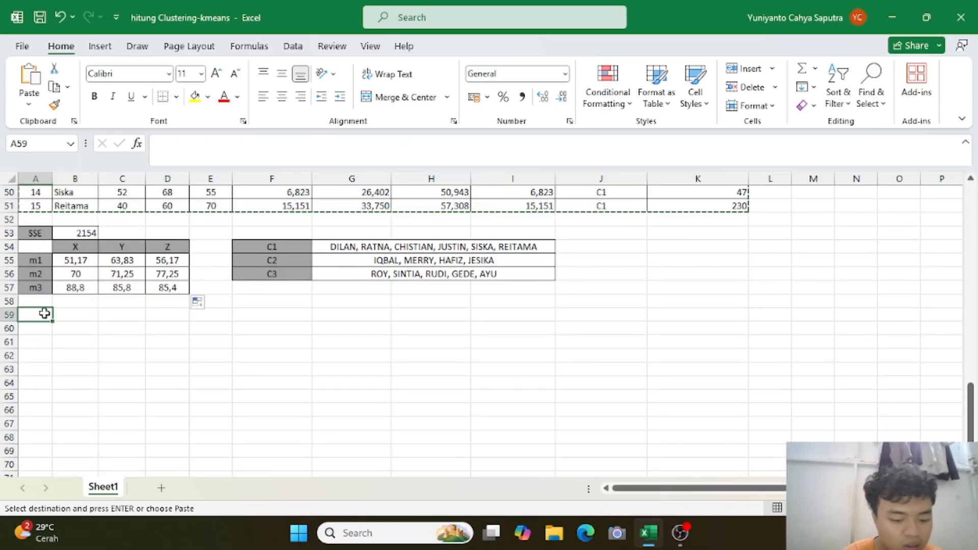
{"action": "left_click", "coordinate": [44, 326]}
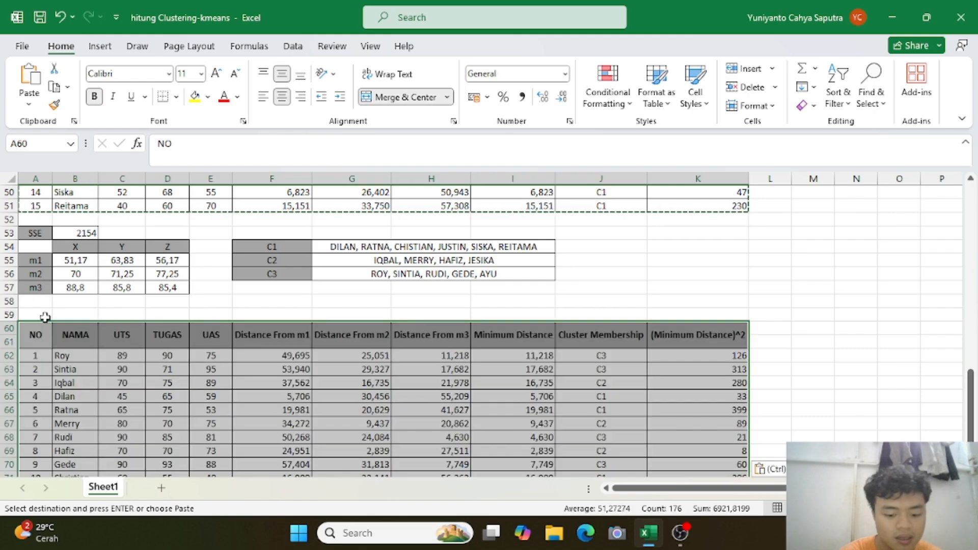
{"action": "key", "text": "ctrl+v"}
Copy the SSE, centroid and cluster member block A53:I57 and paste it at A78 below the third-iteration table
{"action": "left_click", "coordinate": [273, 341]}
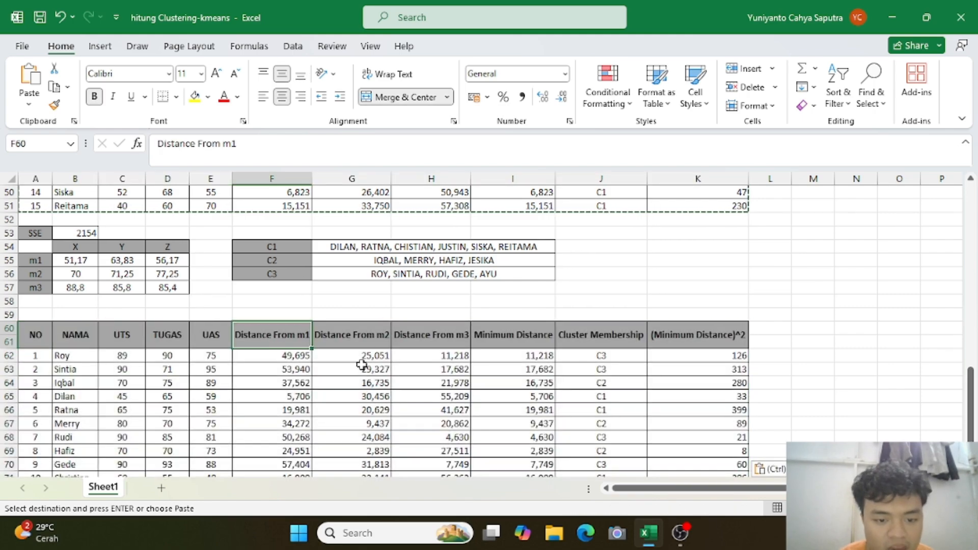
{"action": "scroll", "coordinate": [357, 359], "scroll_direction": "down", "scroll_amount": 1}
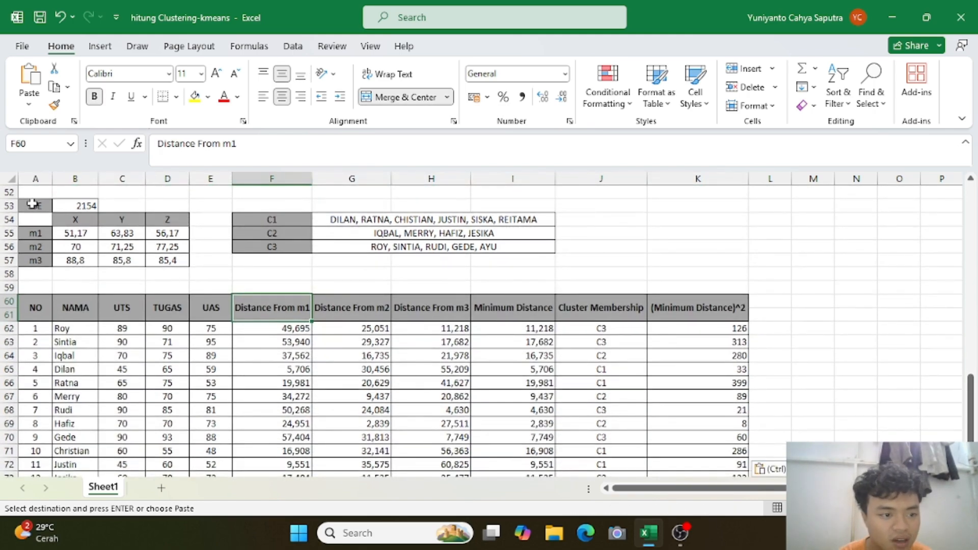
{"action": "left_click_drag", "start_coordinate": [32, 204], "coordinate": [441, 246]}
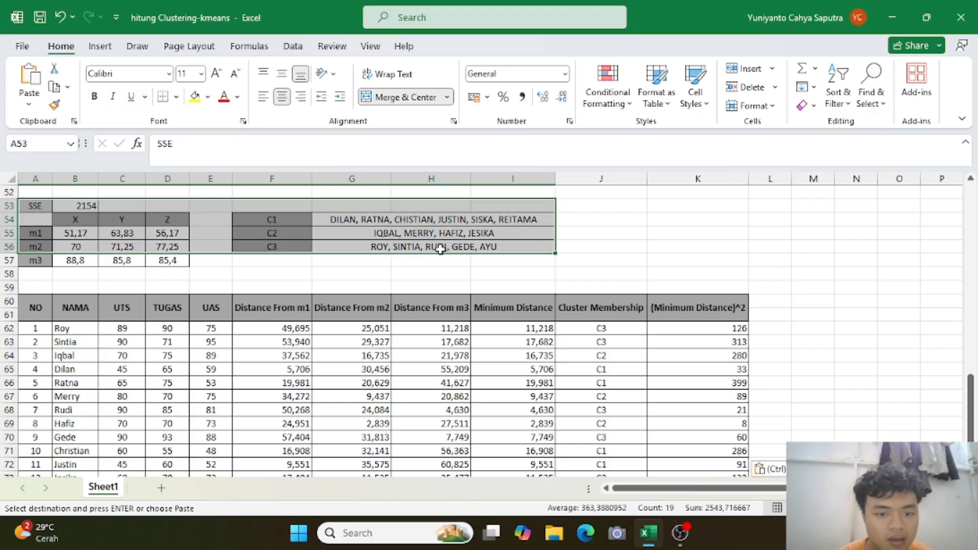
{"action": "left_click", "coordinate": [39, 209]}
{"action": "left_click_drag", "start_coordinate": [39, 209], "coordinate": [411, 267]}
{"action": "key", "text": "ctrl+c"}
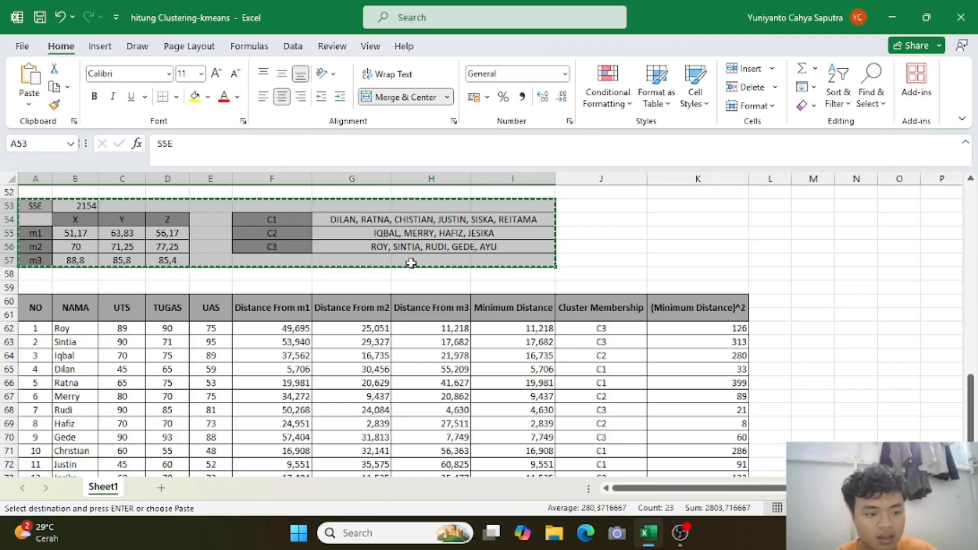
{"action": "scroll", "coordinate": [411, 265], "scroll_direction": "down", "scroll_amount": 5}
{"action": "scroll", "coordinate": [411, 263], "scroll_direction": "down", "scroll_amount": 3}
{"action": "left_click", "coordinate": [40, 263]}
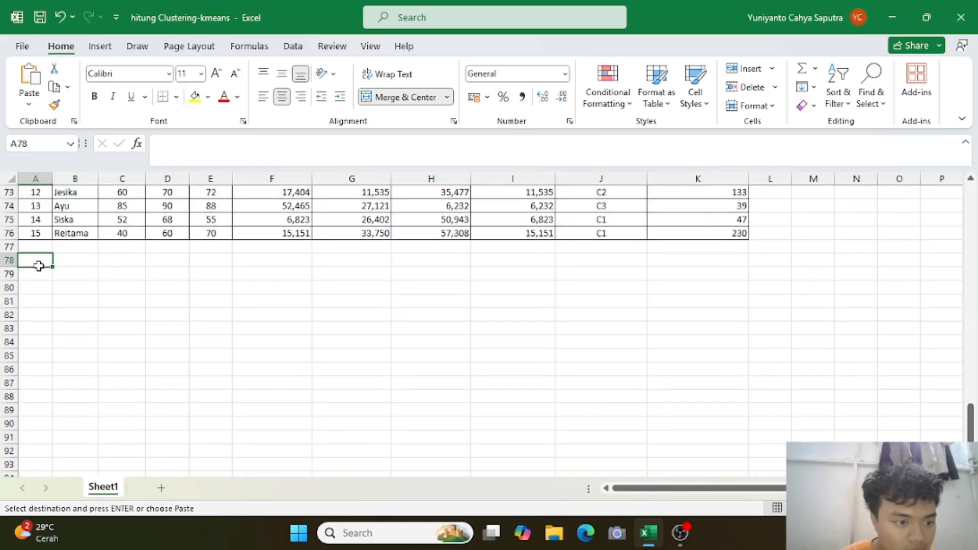
{"action": "key", "text": "ctrl+v"}
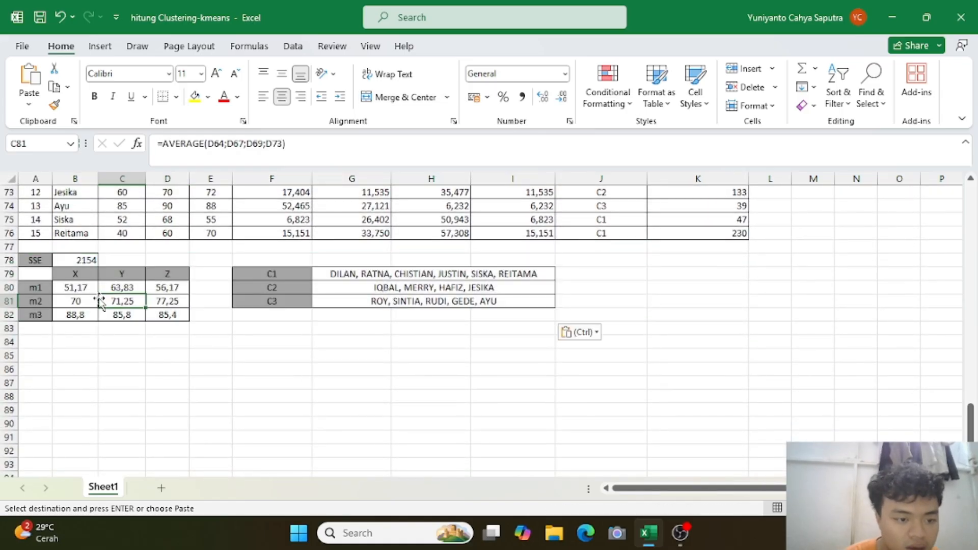
Clear the contents of the copied centroid table in A79:D82
{"action": "left_click", "coordinate": [102, 299]}
{"action": "left_click_drag", "start_coordinate": [167, 314], "coordinate": [32, 278]}
{"action": "right_click", "coordinate": [158, 307]}
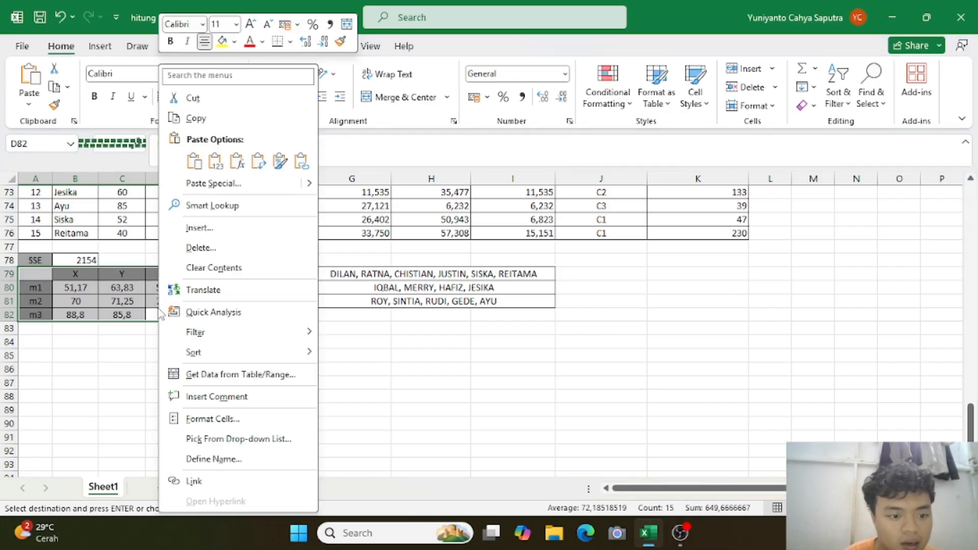
{"action": "left_click", "coordinate": [220, 267]}
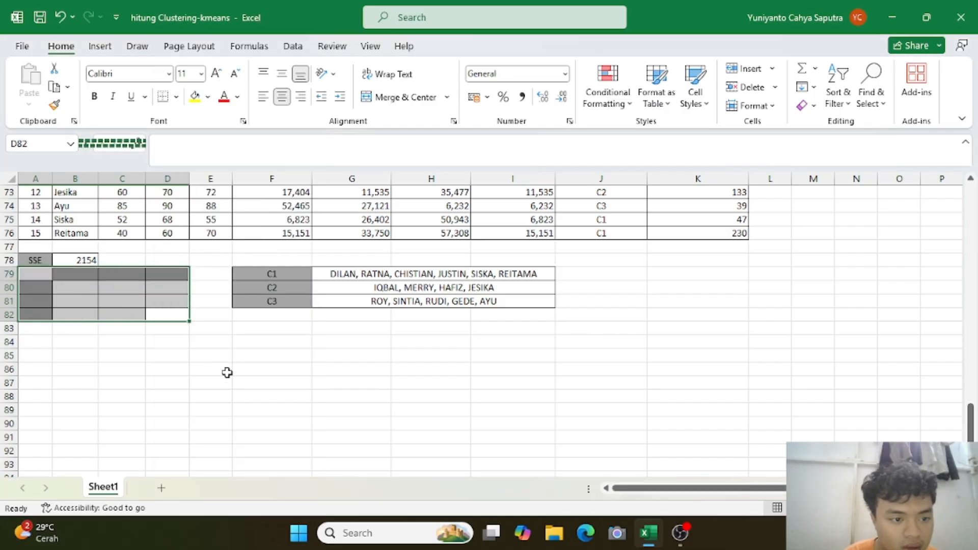
Remove the grey fill and all borders from the emptied cells A79:D82
{"action": "left_click", "coordinate": [176, 97]}
{"action": "left_click", "coordinate": [208, 97]}
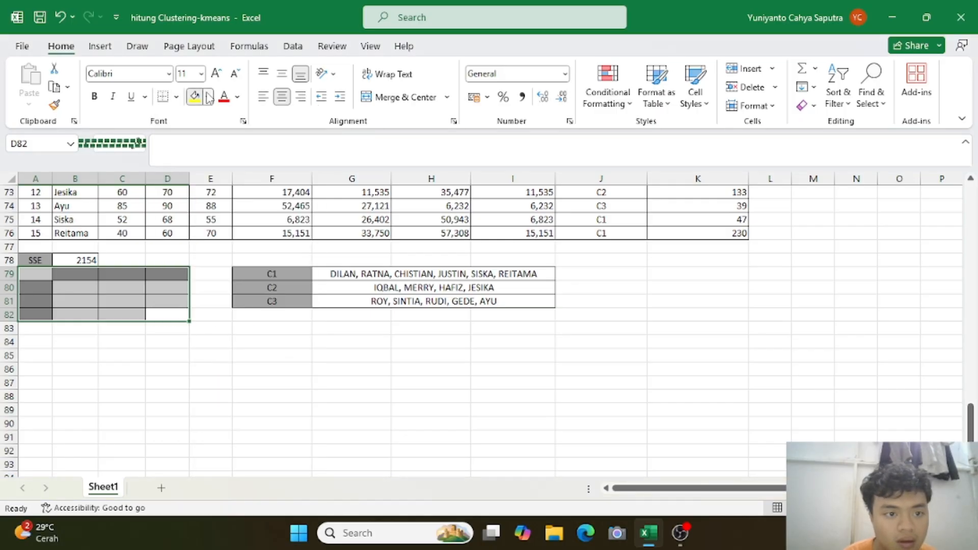
{"action": "left_click", "coordinate": [208, 97]}
{"action": "left_click", "coordinate": [212, 260]}
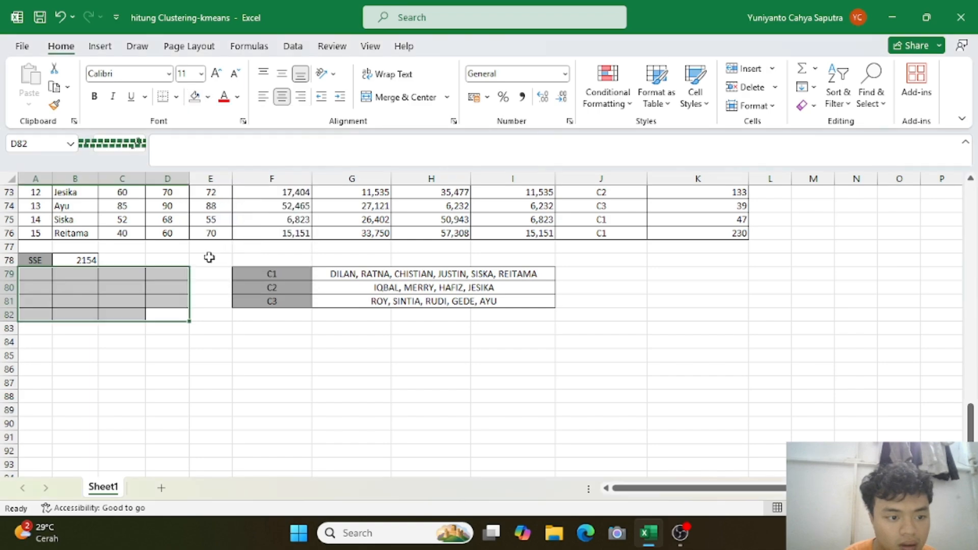
{"action": "left_click", "coordinate": [176, 97]}
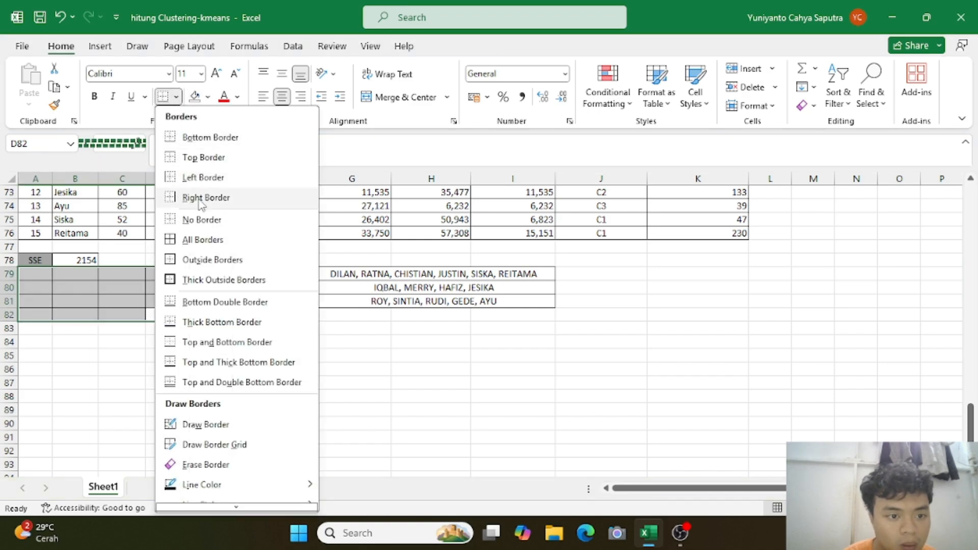
{"action": "left_click", "coordinate": [201, 227]}
{"action": "left_click", "coordinate": [190, 358]}
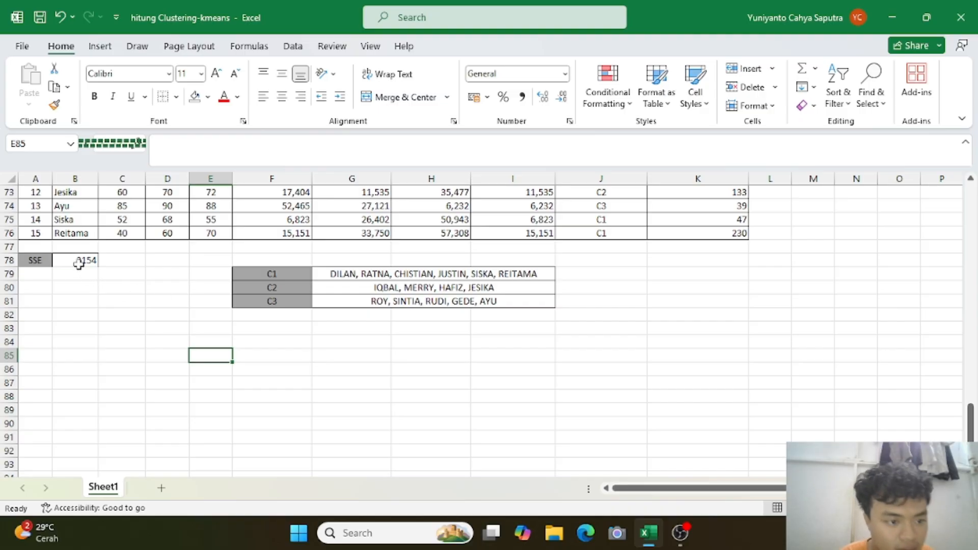
Apply all borders to the SSE label and value cells A78:B78
{"action": "left_click_drag", "start_coordinate": [78, 260], "coordinate": [31, 262]}
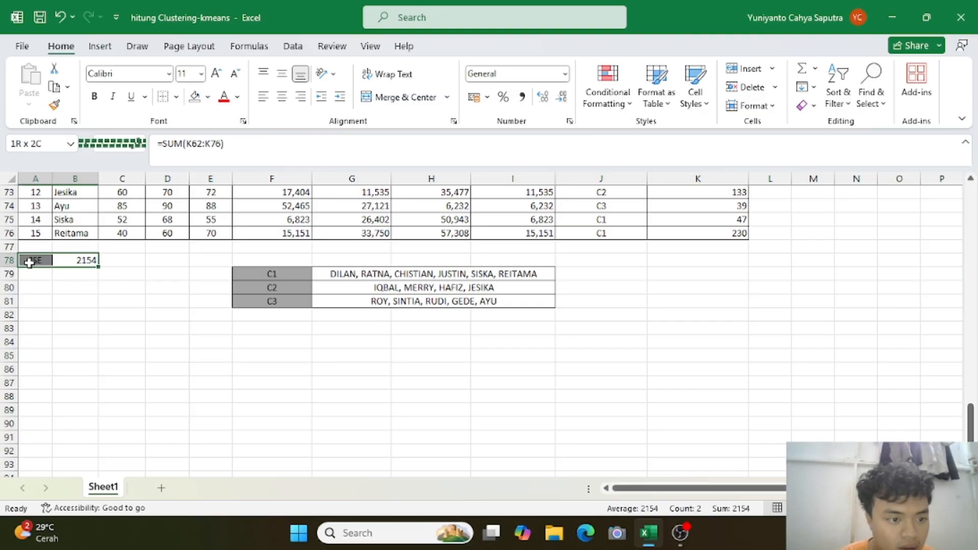
{"action": "left_click", "coordinate": [175, 97]}
{"action": "left_click", "coordinate": [200, 242]}
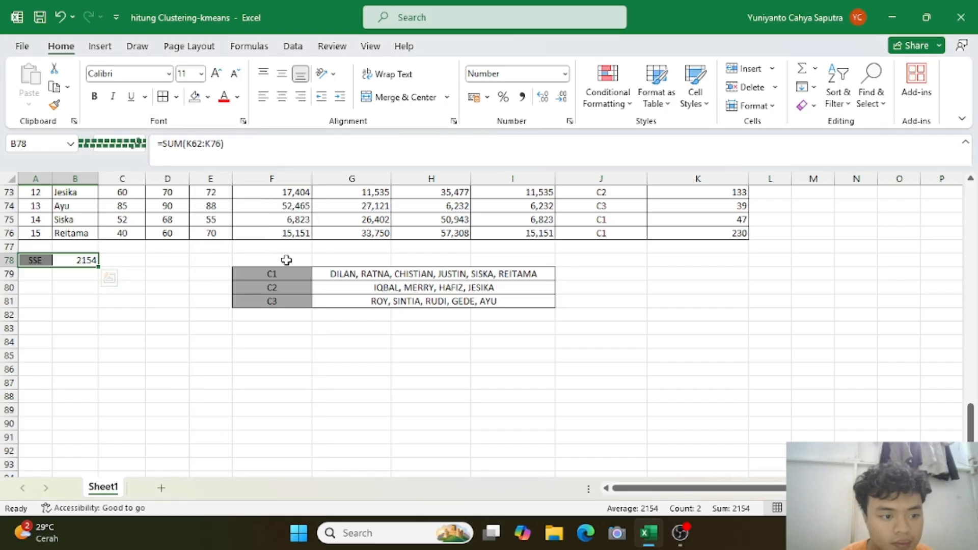
Change the X centroid reference in the third iteration's first Distance From m1 formula, F62, to $B$55
{"action": "left_click", "coordinate": [362, 275]}
{"action": "scroll", "coordinate": [362, 275], "scroll_direction": "up", "scroll_amount": 6}
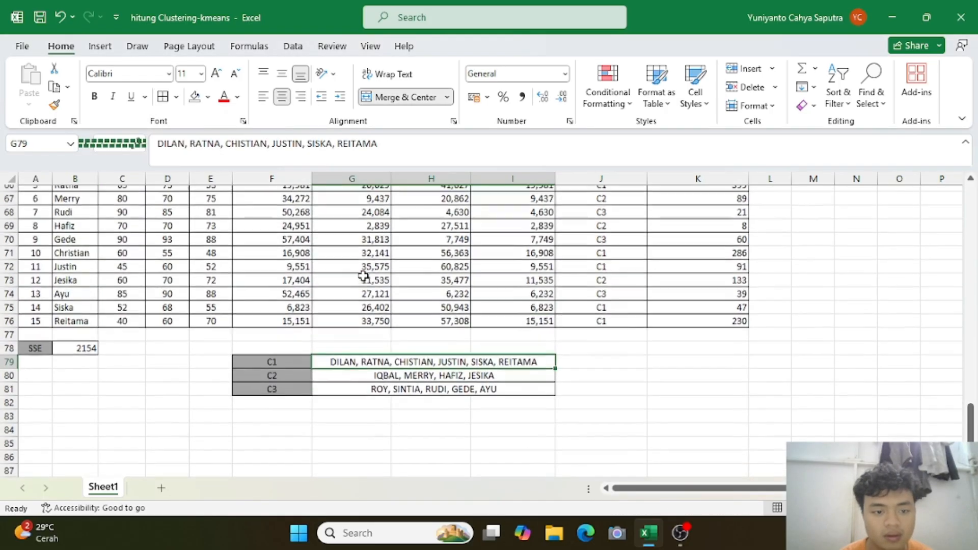
{"action": "scroll", "coordinate": [357, 285], "scroll_direction": "up", "scroll_amount": 2}
{"action": "scroll", "coordinate": [316, 296], "scroll_direction": "down", "scroll_amount": 1}
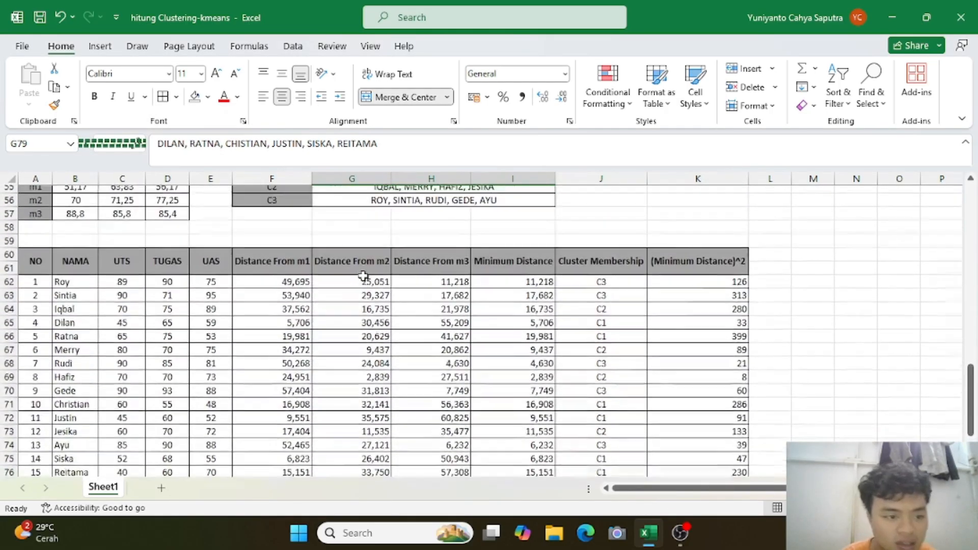
{"action": "scroll", "coordinate": [285, 300], "scroll_direction": "up", "scroll_amount": 1}
{"action": "left_click", "coordinate": [278, 303]}
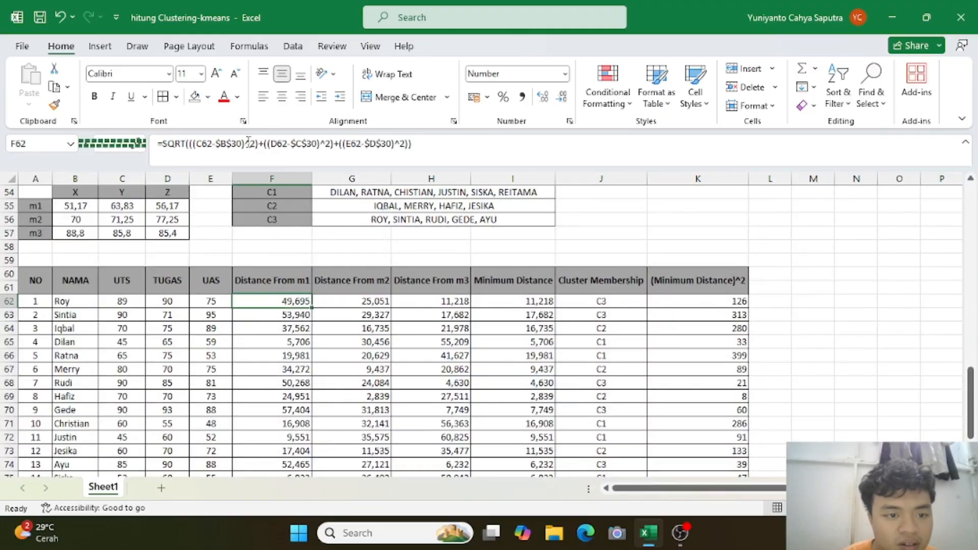
{"action": "left_click_drag", "start_coordinate": [241, 144], "coordinate": [217, 147]}
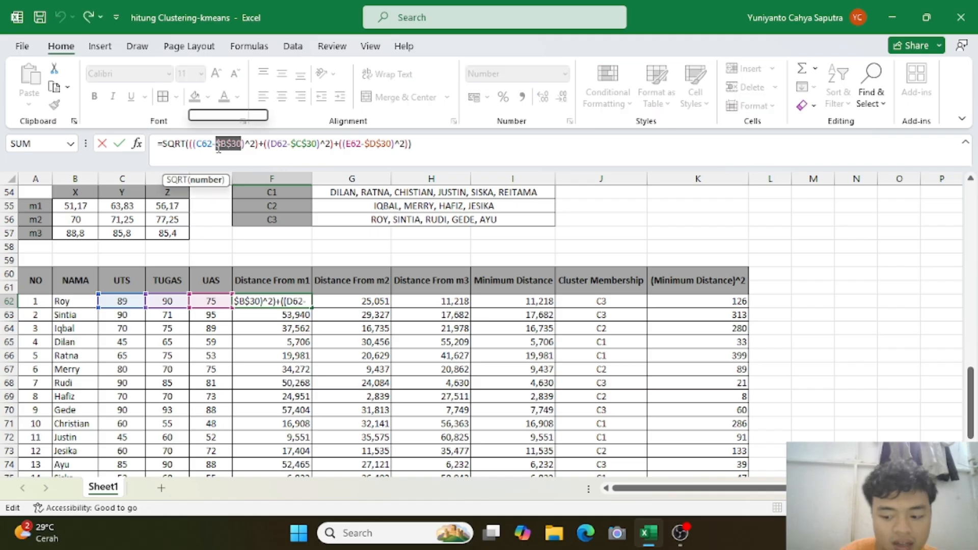
{"action": "left_click", "coordinate": [80, 209]}
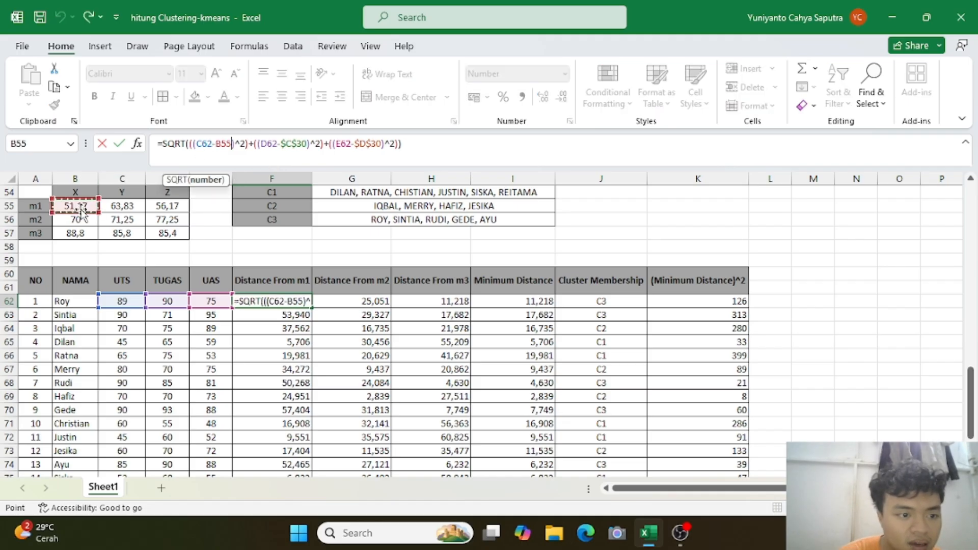
{"action": "key", "text": "F4"}
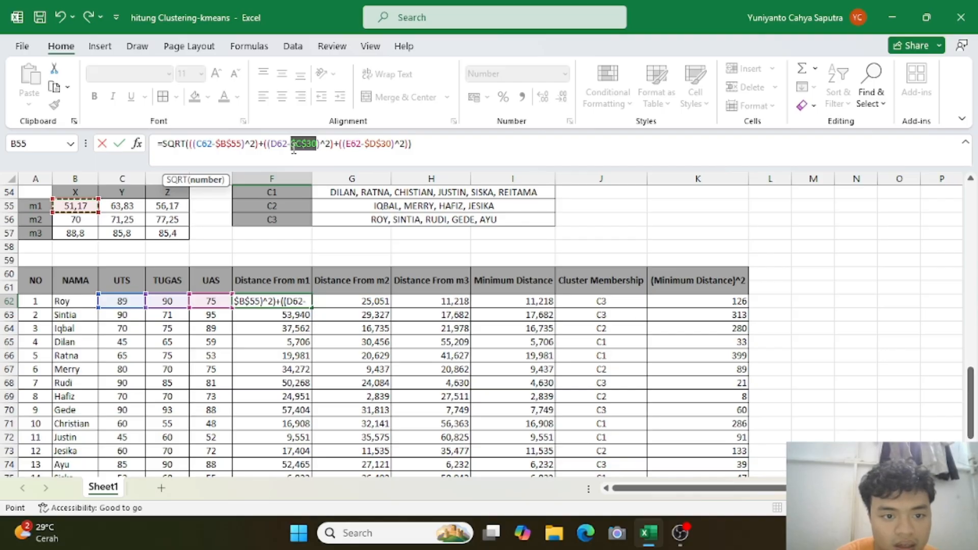
{"action": "left_click", "coordinate": [129, 207]}
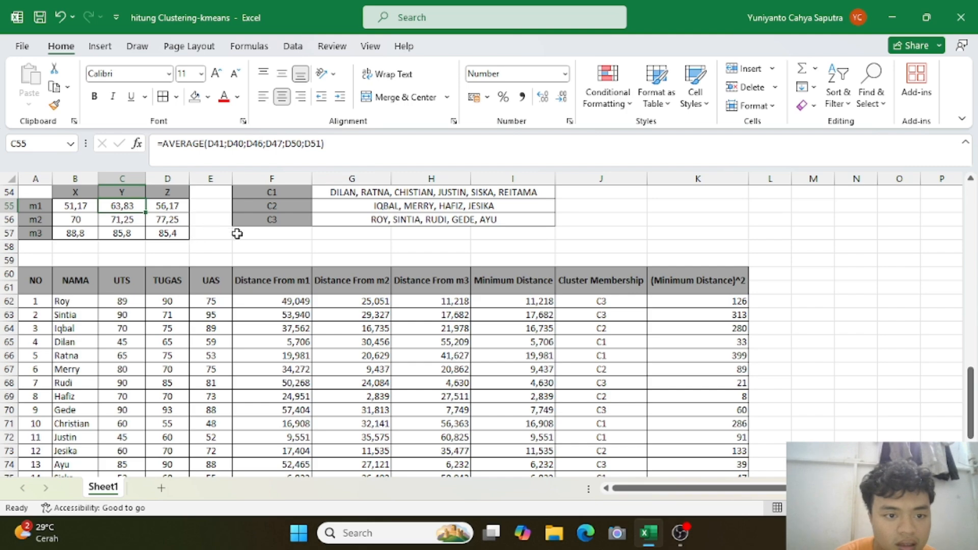
Change the Y and Z centroid references in F62 to $C$55 and $D$55, then fill the formula down the Distance From m1 column
{"action": "left_click", "coordinate": [276, 305]}
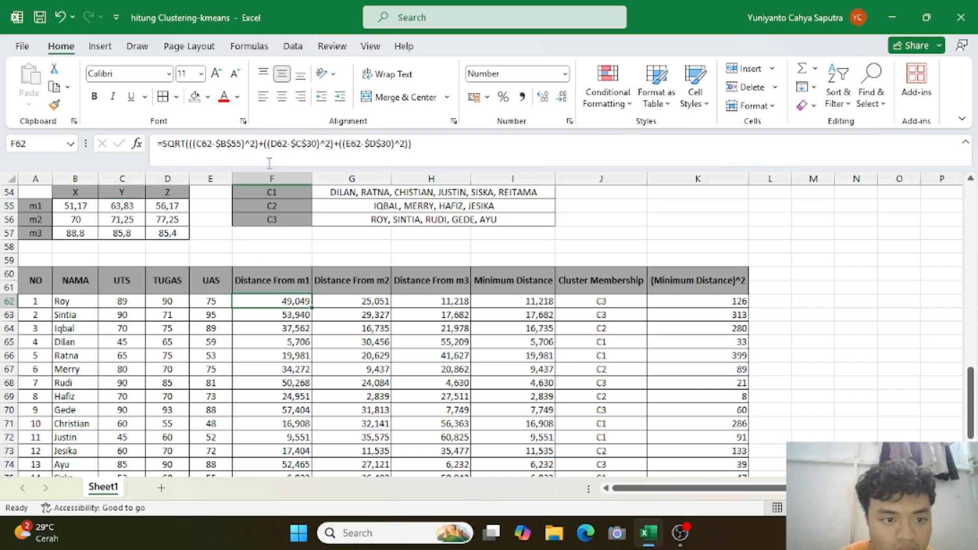
{"action": "left_click", "coordinate": [316, 144]}
{"action": "left_click_drag", "start_coordinate": [317, 143], "coordinate": [294, 146]}
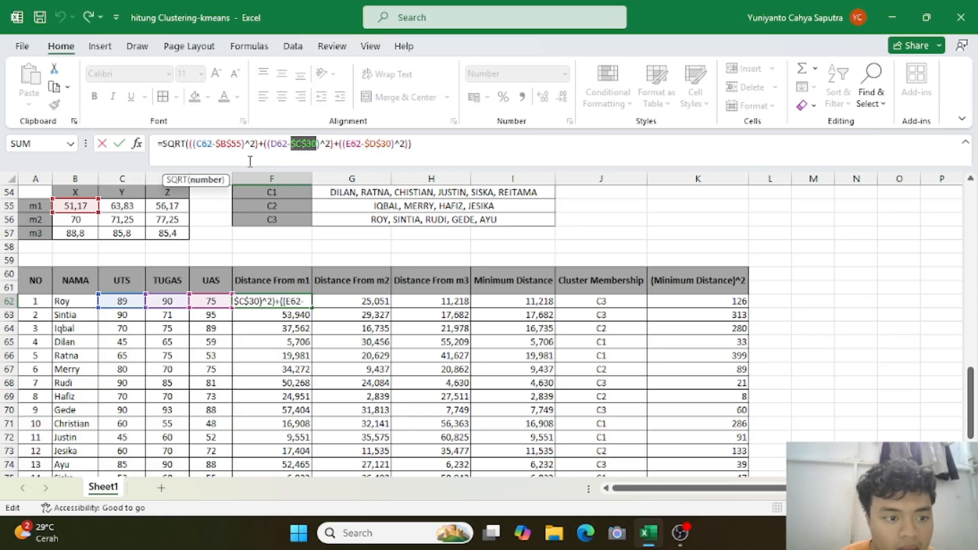
{"action": "left_click", "coordinate": [116, 207]}
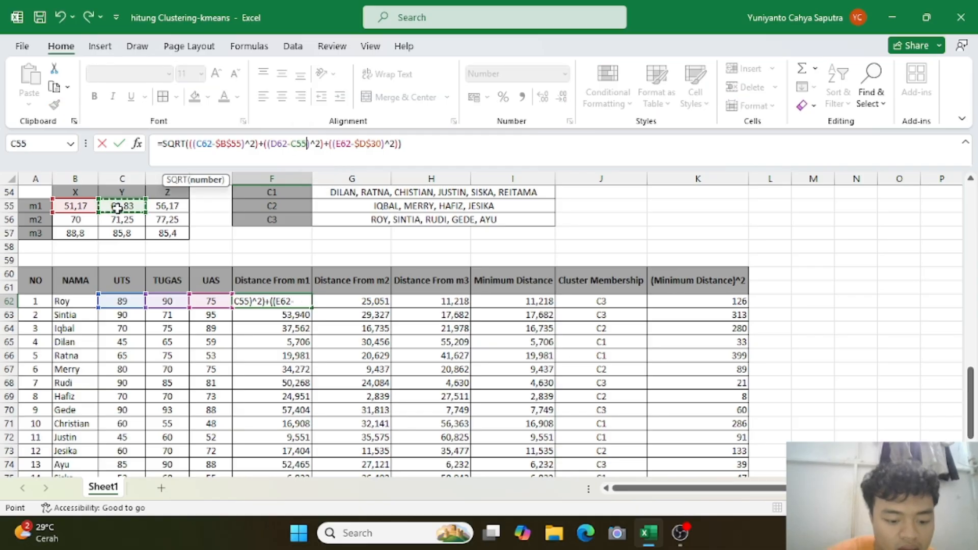
{"action": "key", "text": "F4"}
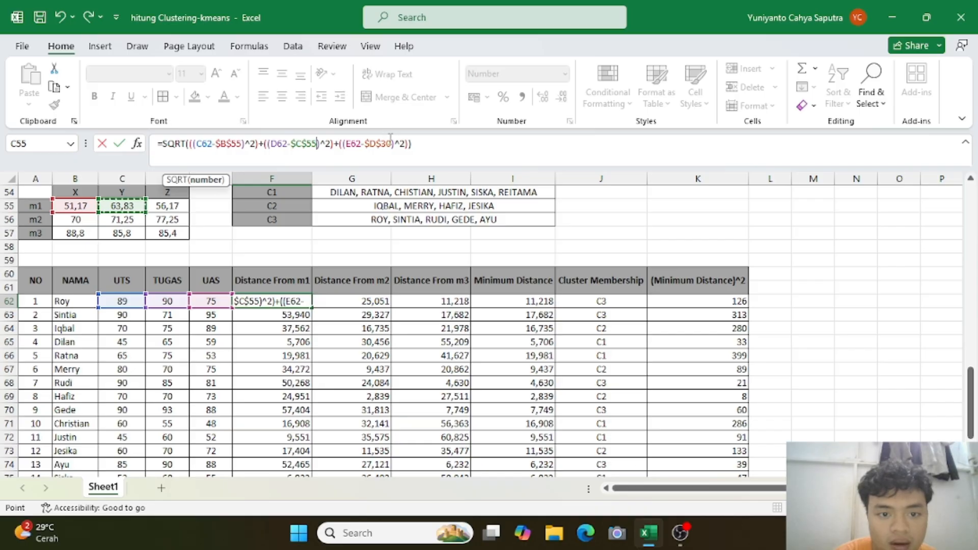
{"action": "left_click_drag", "start_coordinate": [392, 145], "coordinate": [373, 147]}
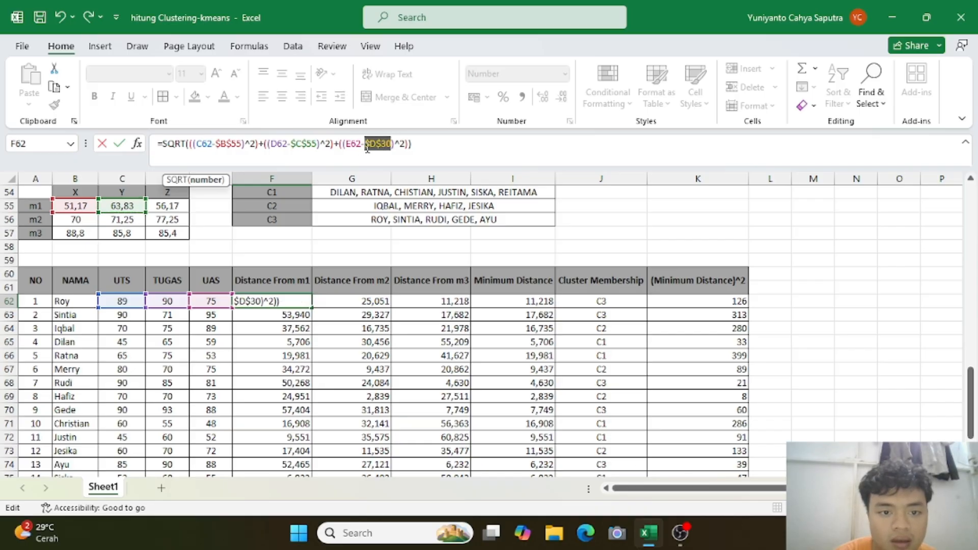
{"action": "left_click", "coordinate": [173, 206]}
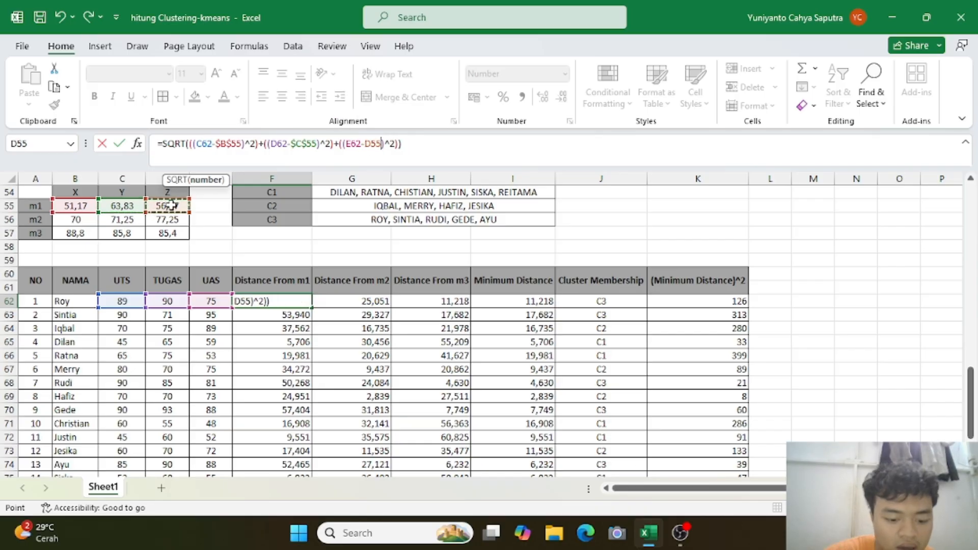
{"action": "key", "text": "F4"}
{"action": "key", "text": "Return"}
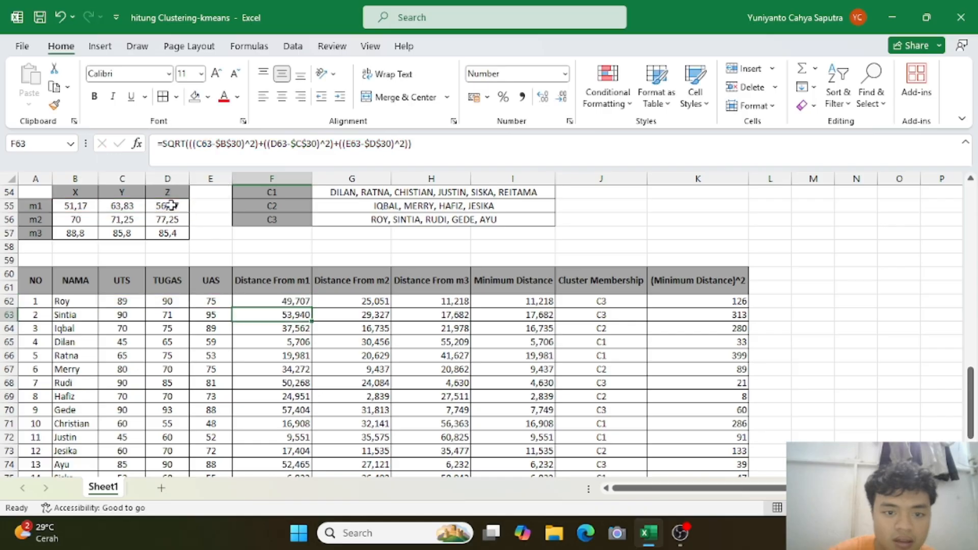
{"action": "left_click", "coordinate": [278, 301]}
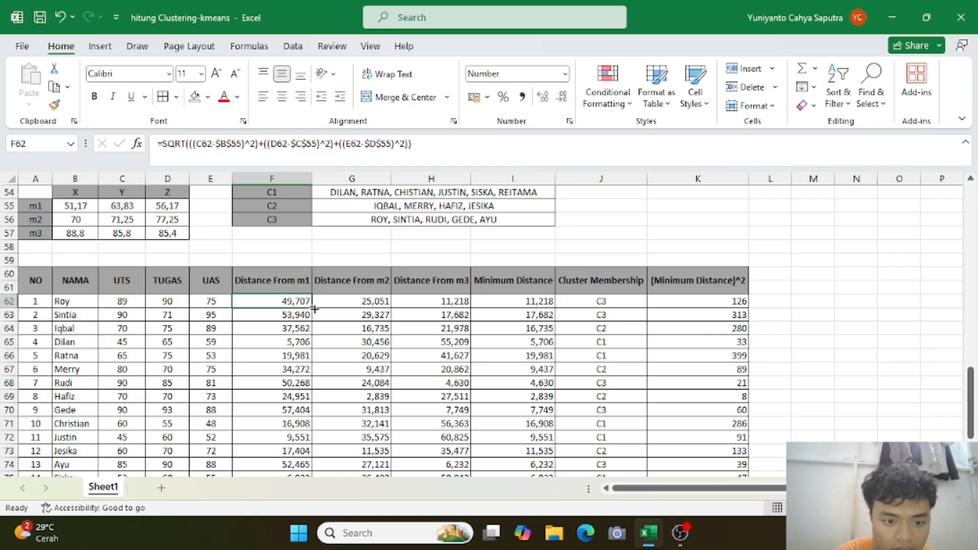
{"action": "double_click", "coordinate": [311, 308]}
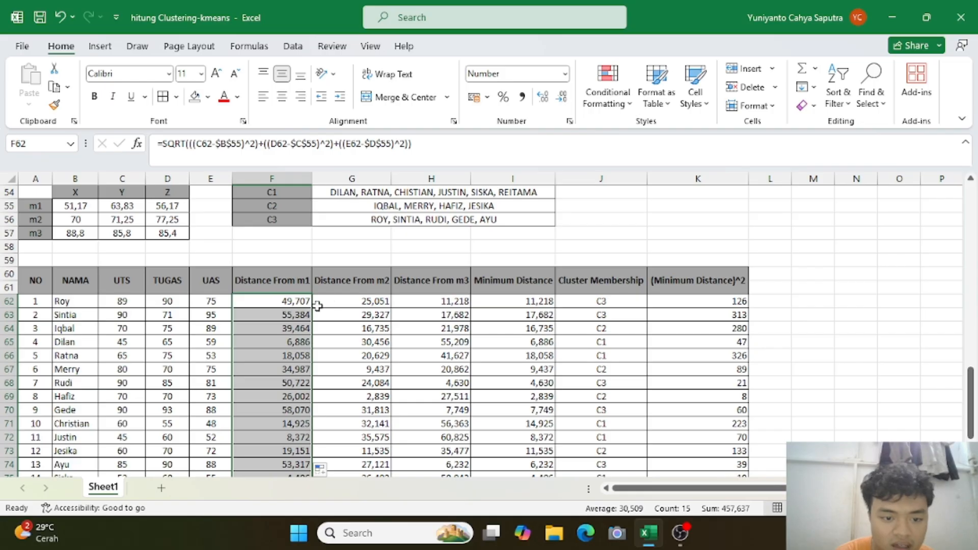
Change the X centroid reference in the third iteration's first Distance From m2 formula, G62, to $B$56
{"action": "left_click", "coordinate": [352, 301]}
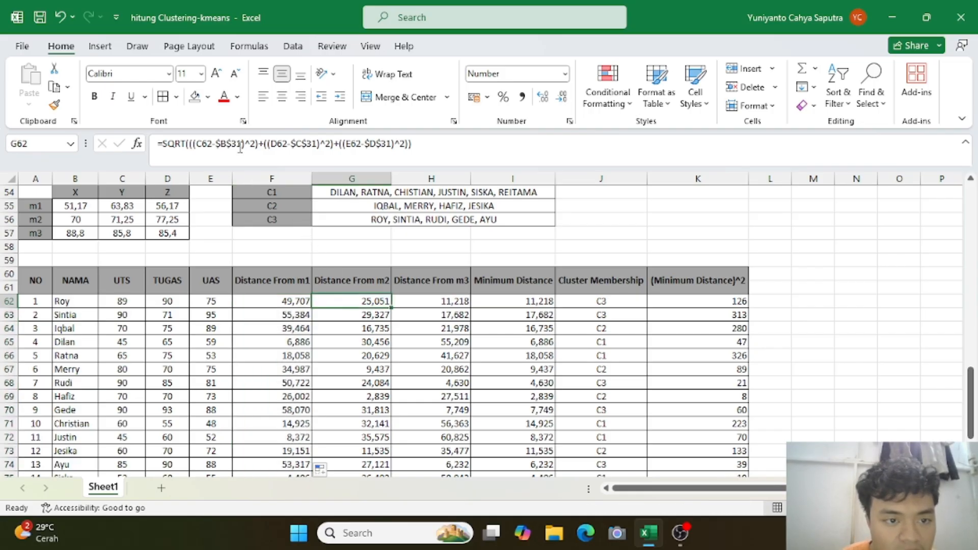
{"action": "left_click", "coordinate": [240, 148]}
{"action": "mouse_move", "coordinate": [225, 148]}
{"action": "left_mouse_down"}
{"action": "mouse_move", "coordinate": [215, 147]}
{"action": "mouse_move", "coordinate": [241, 149]}
{"action": "left_mouse_up"}
{"action": "left_click", "coordinate": [86, 220]}
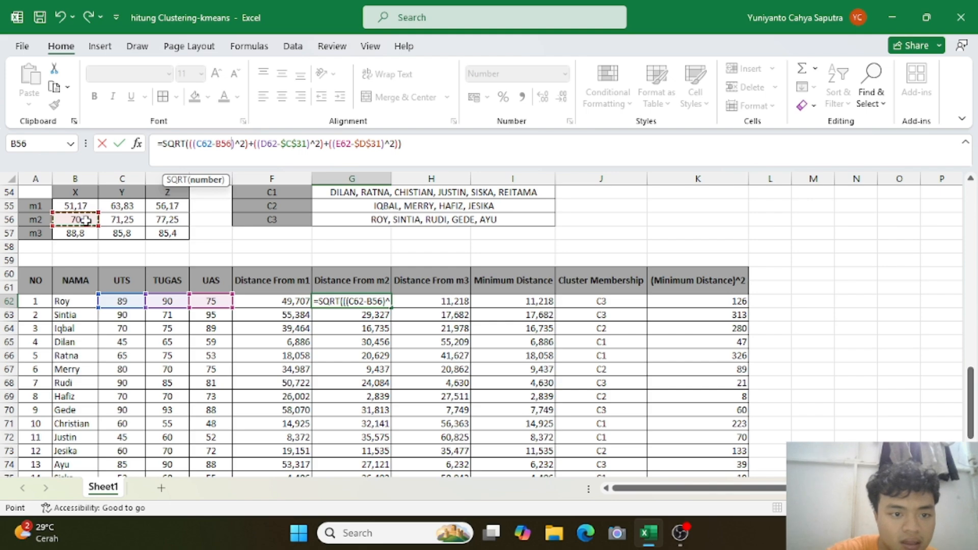
{"action": "key", "text": "F4"}
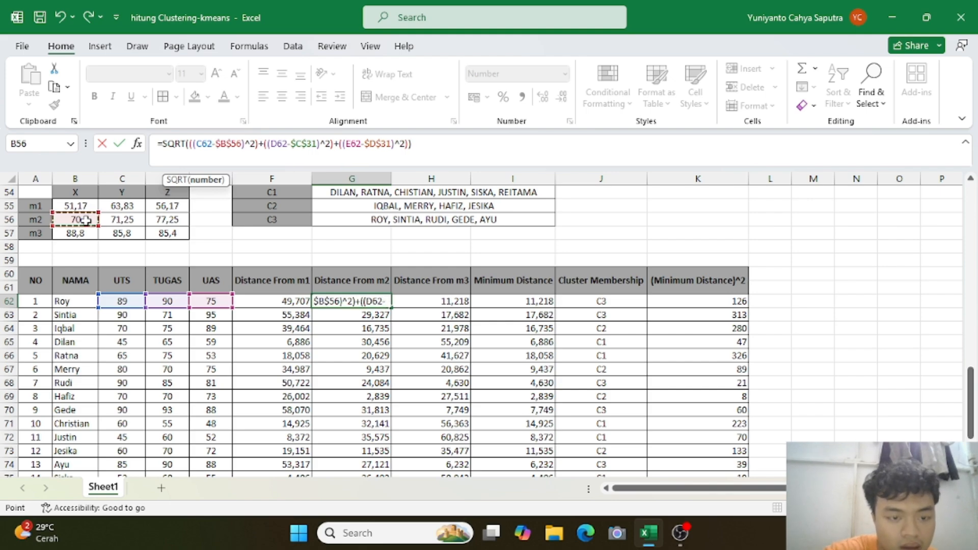
Set the Y and Z centroid references in G62 to $C$56 and $D$56 and fill the formula down the Distance From m2 column
{"action": "left_click", "coordinate": [317, 145]}
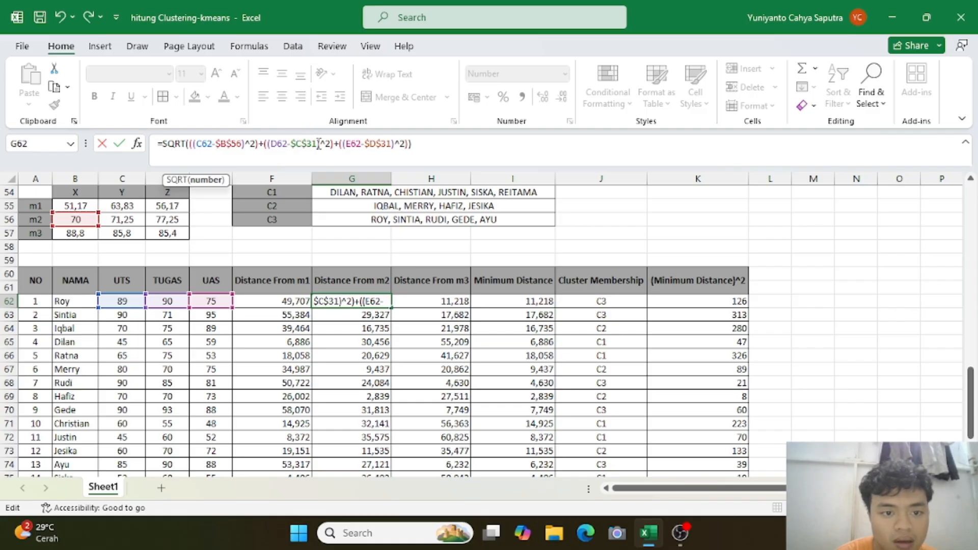
{"action": "left_click_drag", "start_coordinate": [305, 148], "coordinate": [294, 151]}
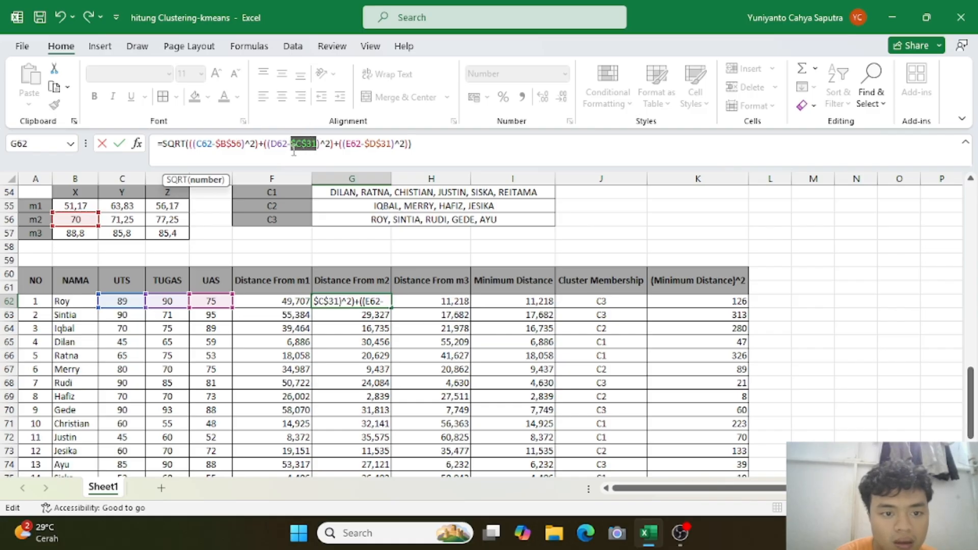
{"action": "left_click", "coordinate": [131, 223]}
{"action": "key", "text": "F4"}
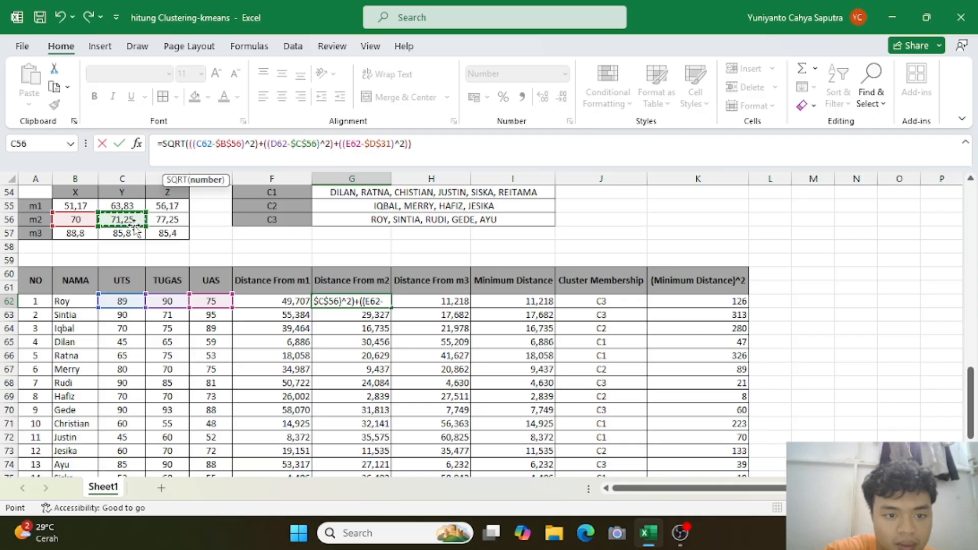
{"action": "left_click_drag", "start_coordinate": [391, 147], "coordinate": [367, 147]}
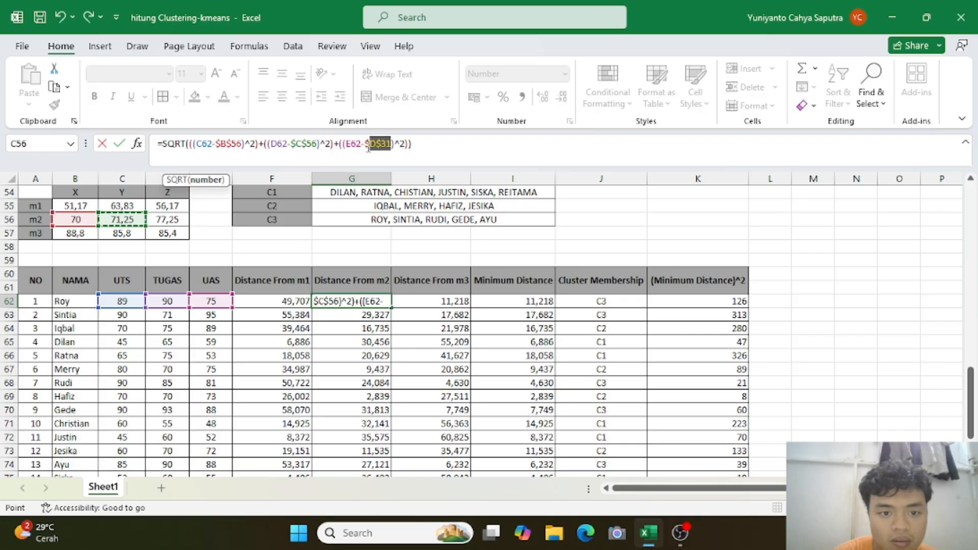
{"action": "left_click", "coordinate": [179, 219]}
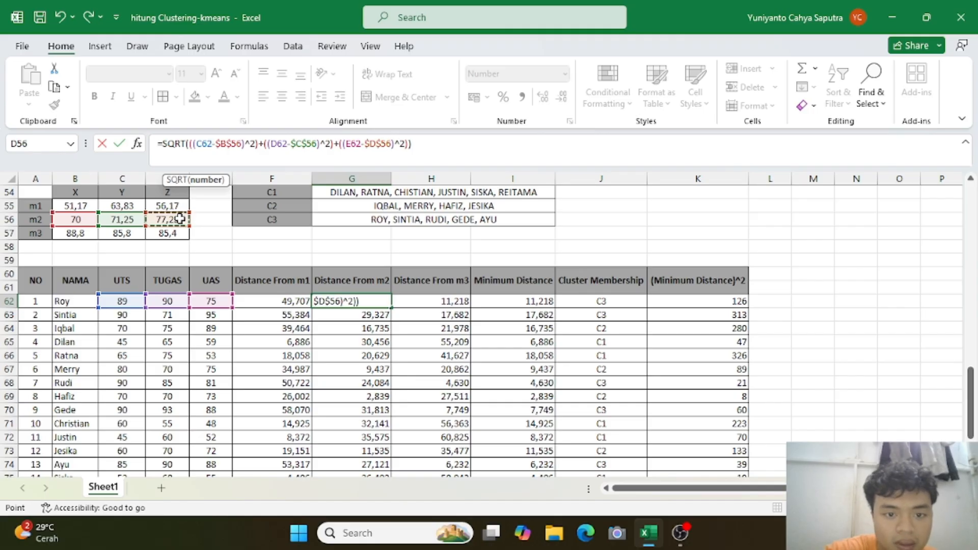
{"action": "key", "text": "Return"}
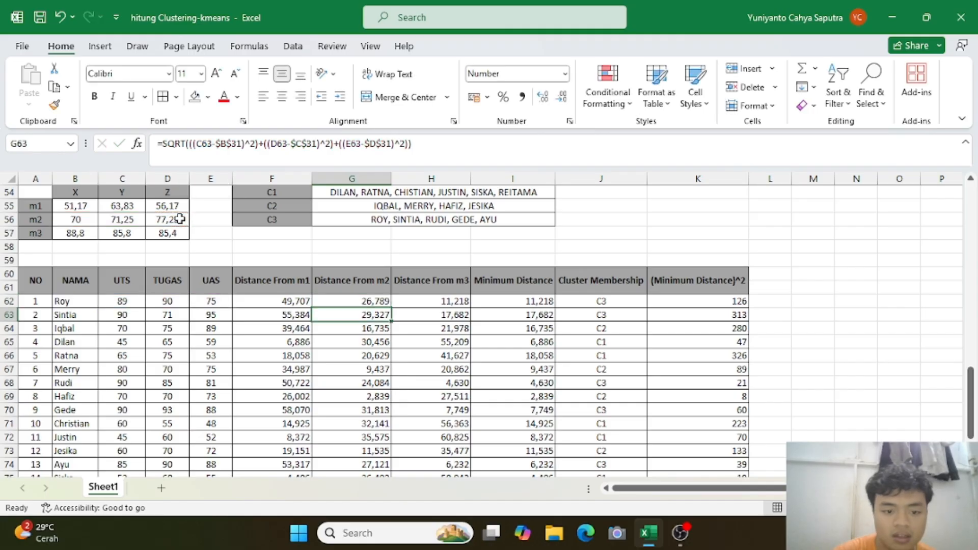
{"action": "left_click", "coordinate": [339, 301]}
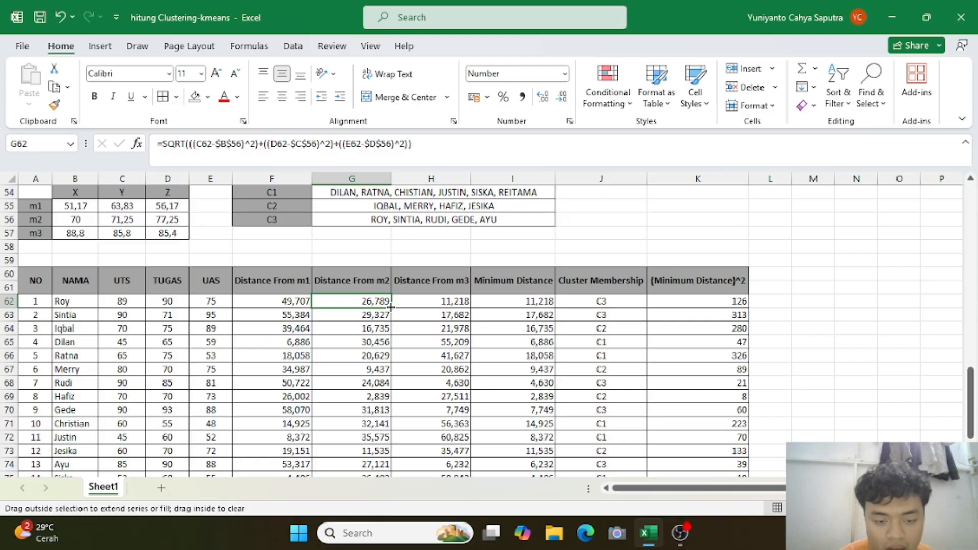
{"action": "double_click", "coordinate": [390, 307]}
Change the X centroid reference in the third iteration's first Distance From m3 formula, H62, to $B$57
{"action": "left_click", "coordinate": [423, 303]}
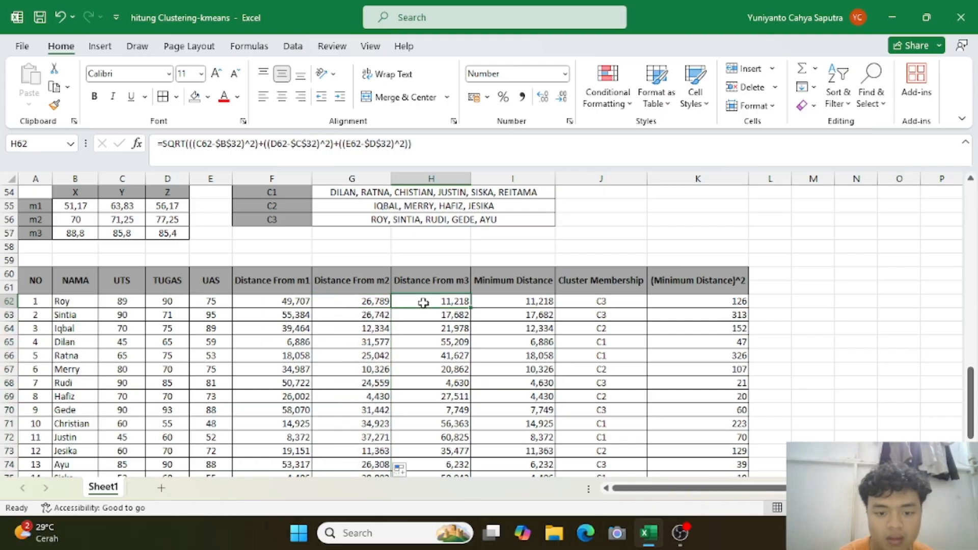
{"action": "left_click_drag", "start_coordinate": [241, 145], "coordinate": [216, 146]}
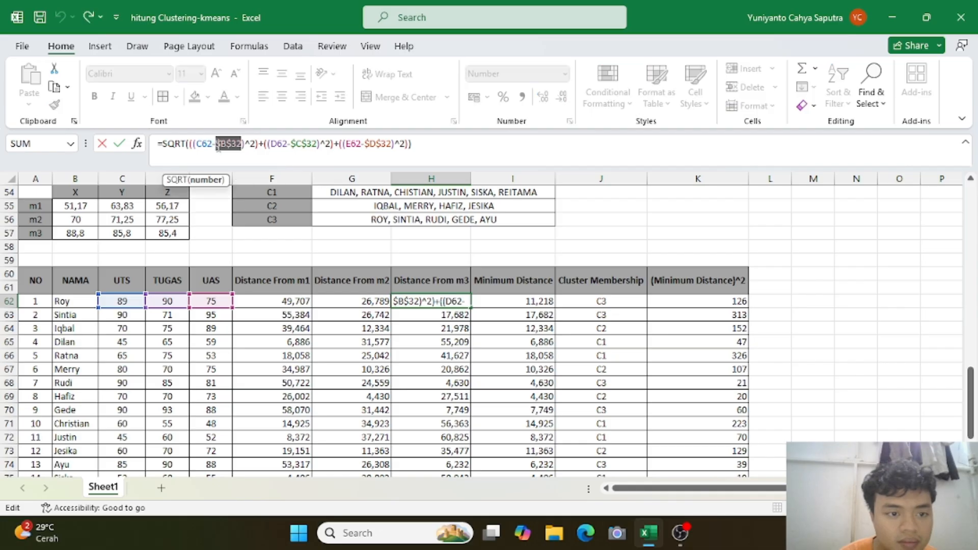
{"action": "left_click", "coordinate": [76, 237]}
{"action": "key", "text": "F4"}
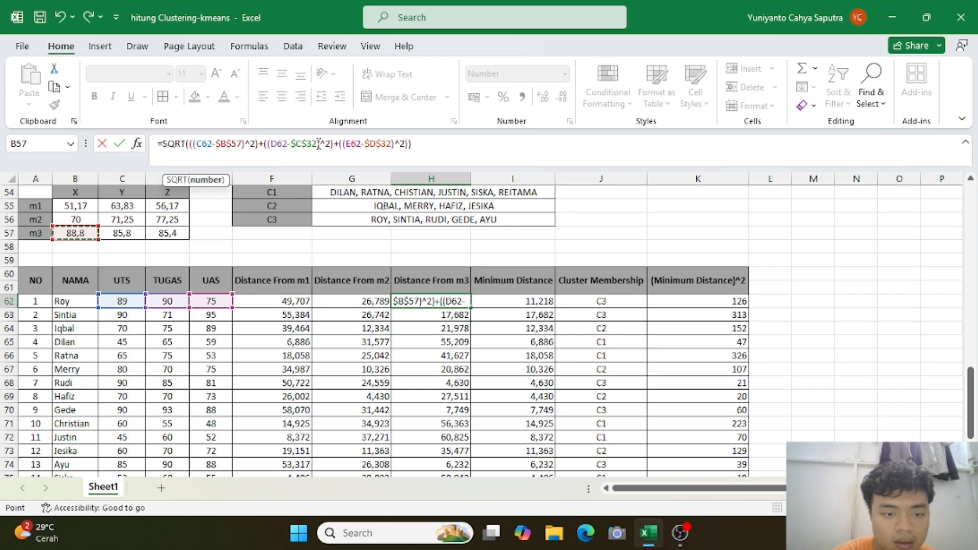
Change the Y and Z centroid references in the Distance From m3 formula in H62 to $C$57 and $D$57
{"action": "left_click_drag", "start_coordinate": [318, 145], "coordinate": [290, 144]}
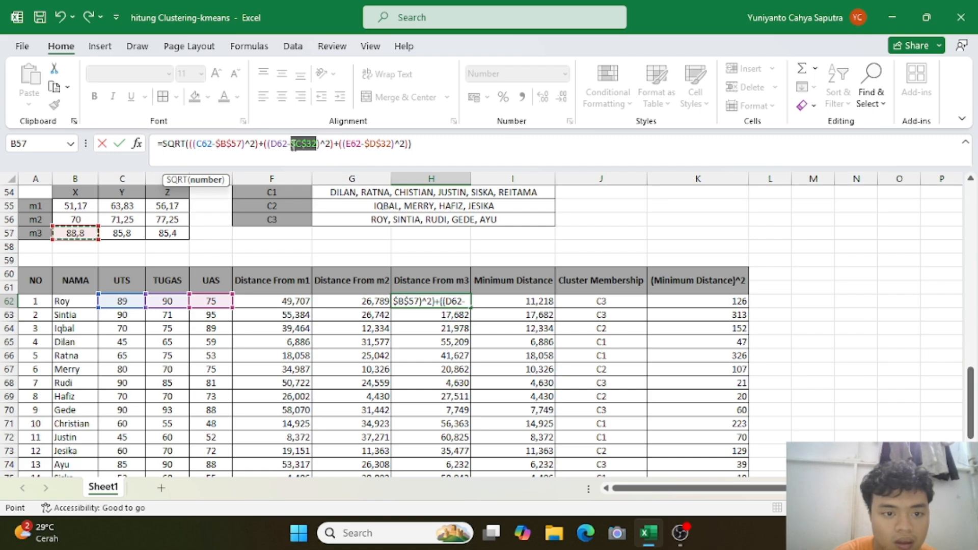
{"action": "left_click", "coordinate": [137, 237]}
{"action": "key", "text": "F4"}
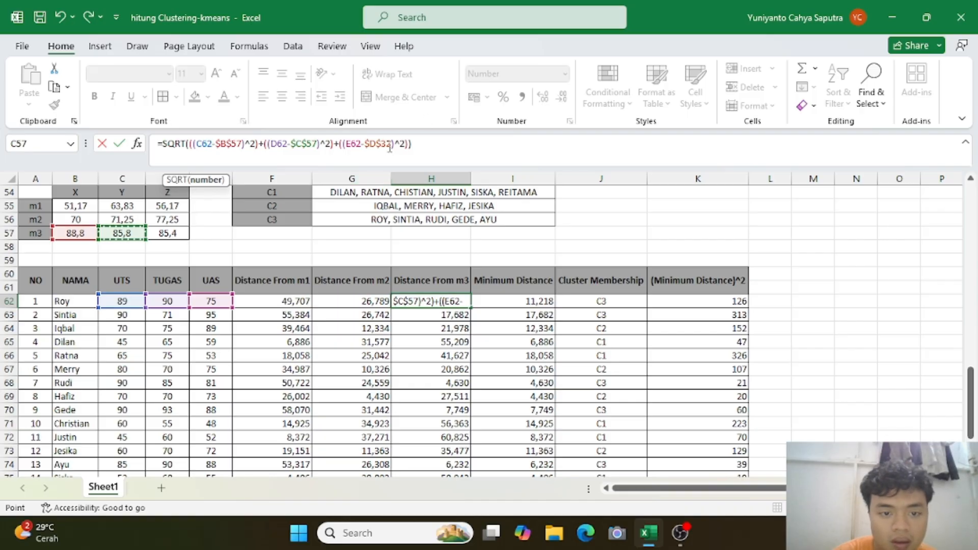
{"action": "left_click_drag", "start_coordinate": [389, 147], "coordinate": [370, 148]}
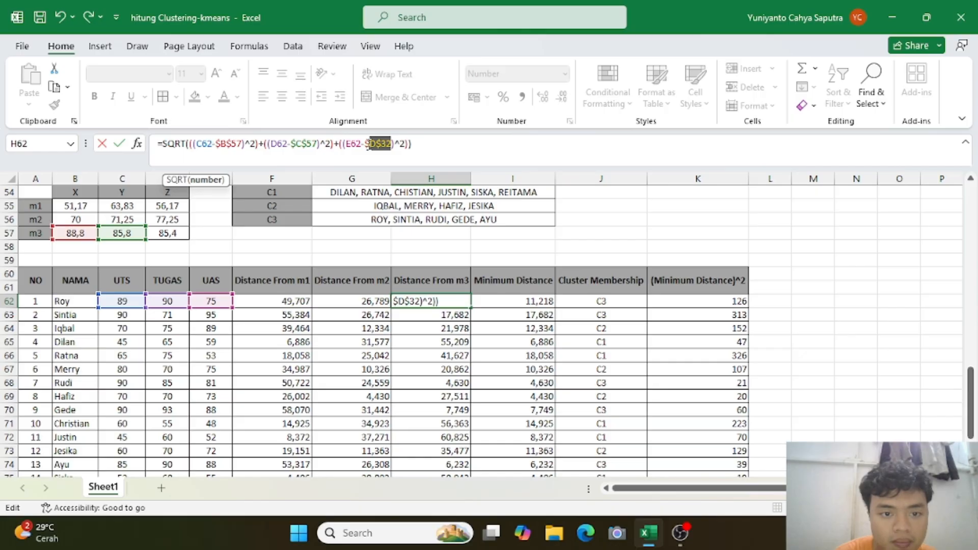
{"action": "left_click_drag", "start_coordinate": [367, 143], "coordinate": [365, 143]}
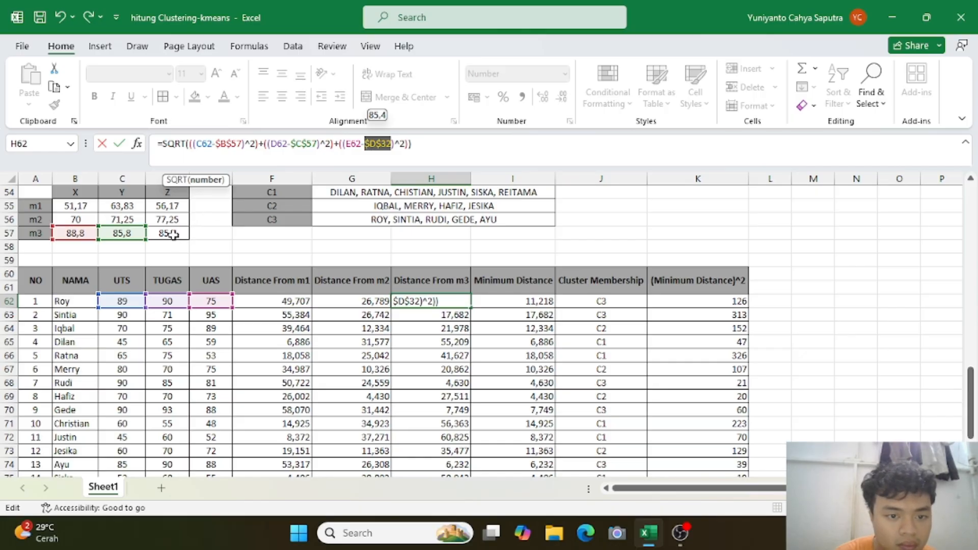
{"action": "left_click", "coordinate": [173, 235]}
{"action": "key", "text": "F4"}
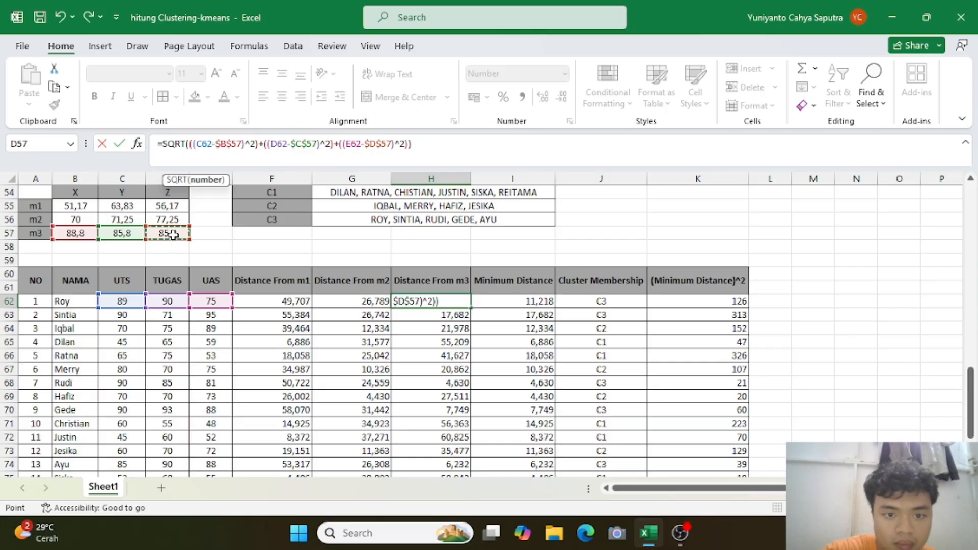
{"action": "key", "text": "Return"}
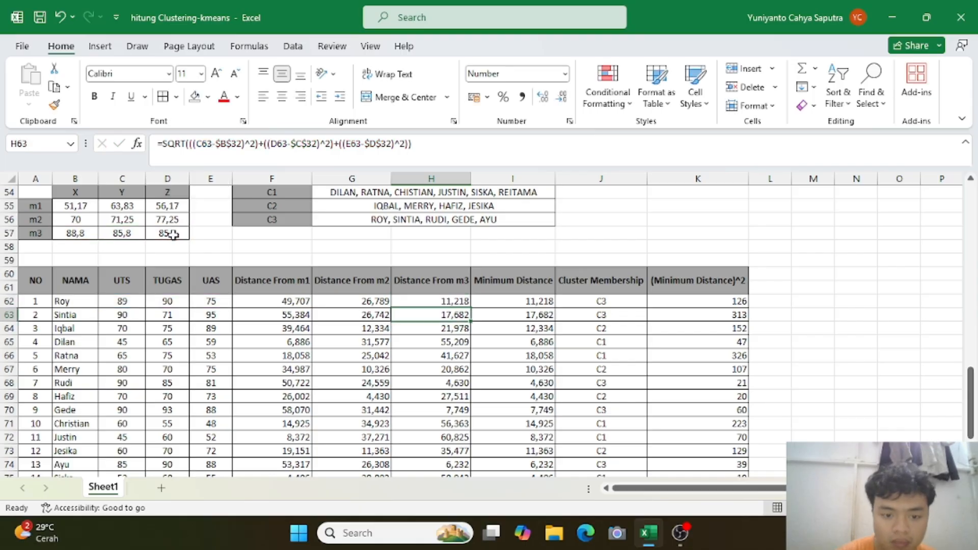
Fill the H62 formula down the third iteration's Distance From m3 column to the last student
{"action": "left_click", "coordinate": [431, 302]}
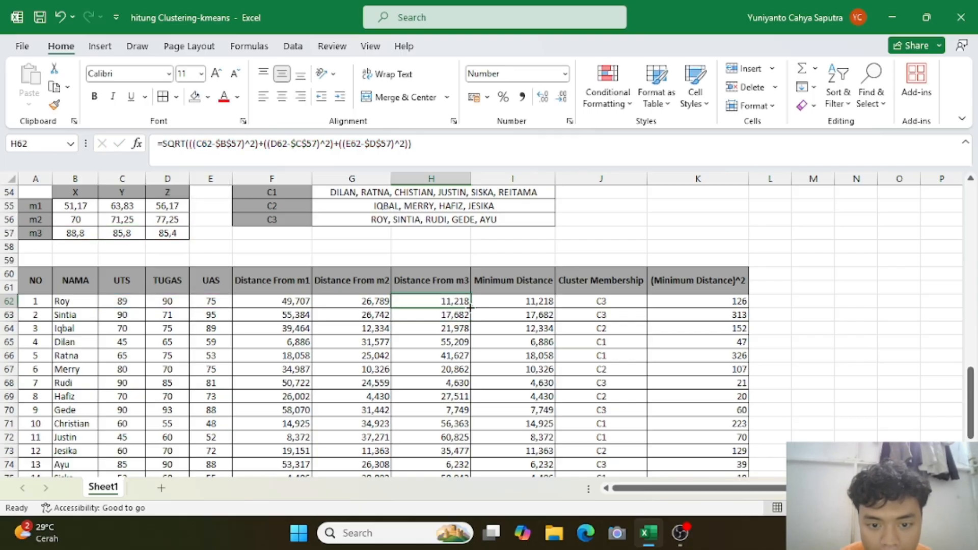
{"action": "double_click", "coordinate": [469, 306]}
{"action": "left_click", "coordinate": [450, 302]}
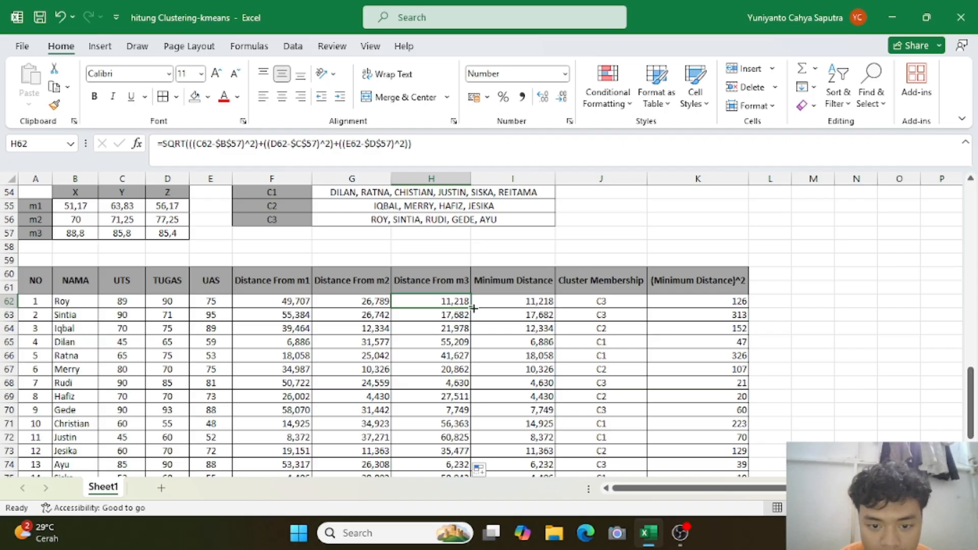
{"action": "double_click", "coordinate": [472, 308]}
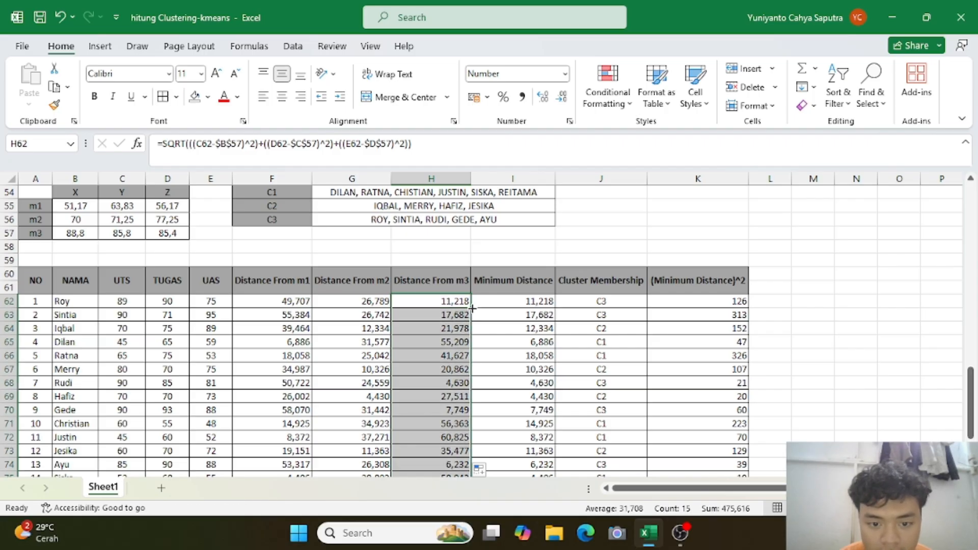
Check the centroid references in H62 and review the third iteration's minimum distances, cluster memberships and SSE
{"action": "left_click", "coordinate": [461, 303]}
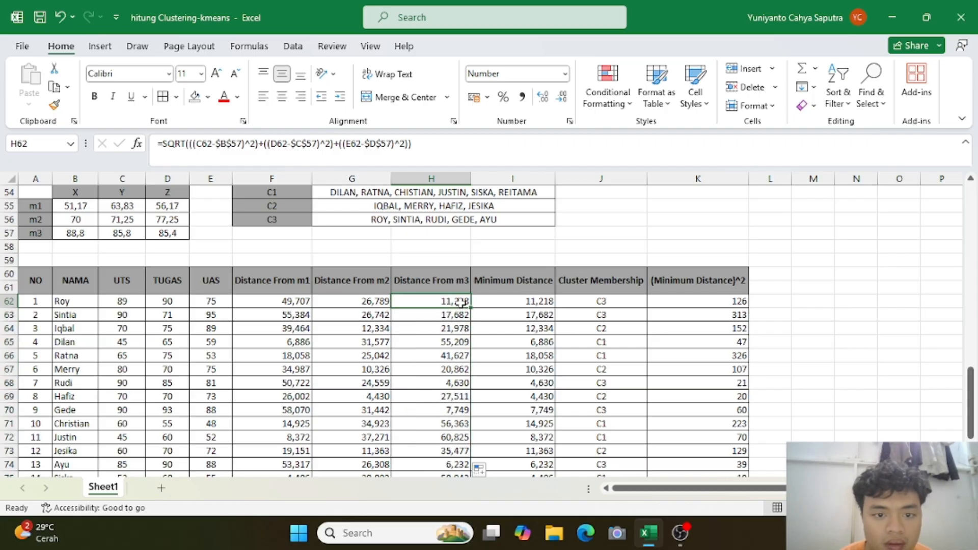
{"action": "left_click", "coordinate": [382, 144]}
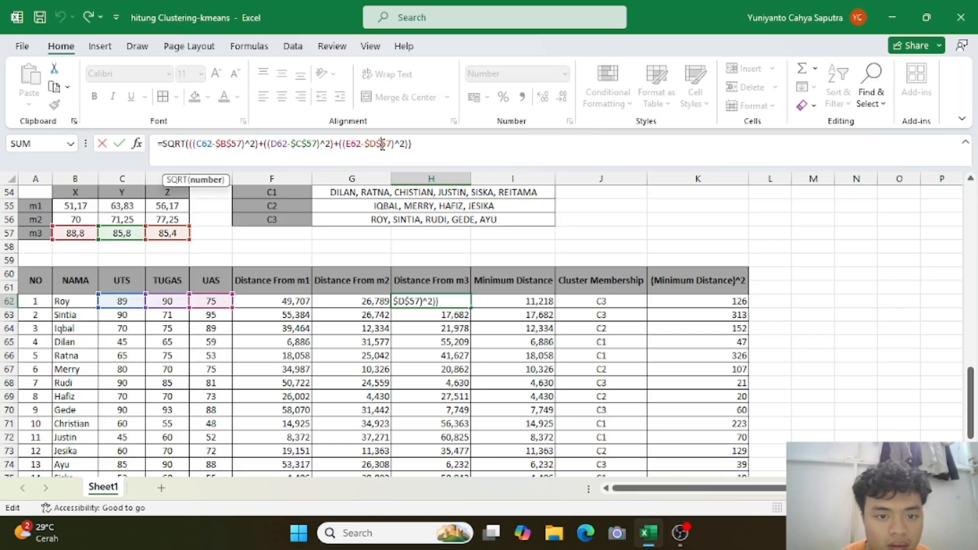
{"action": "left_click", "coordinate": [524, 319]}
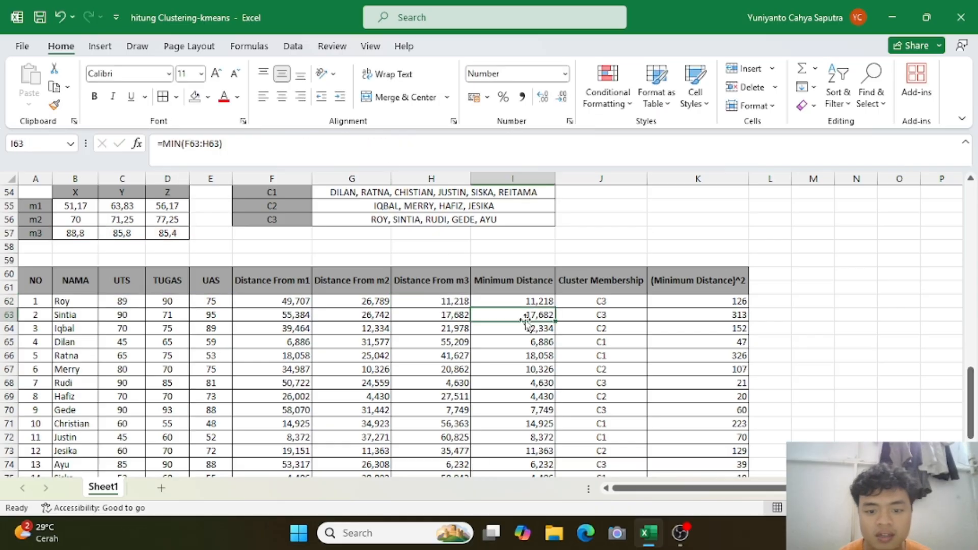
{"action": "scroll", "coordinate": [526, 322], "scroll_direction": "down", "scroll_amount": 1}
{"action": "scroll", "coordinate": [526, 322], "scroll_direction": "down", "scroll_amount": 2}
{"action": "scroll", "coordinate": [534, 384], "scroll_direction": "up", "scroll_amount": 2}
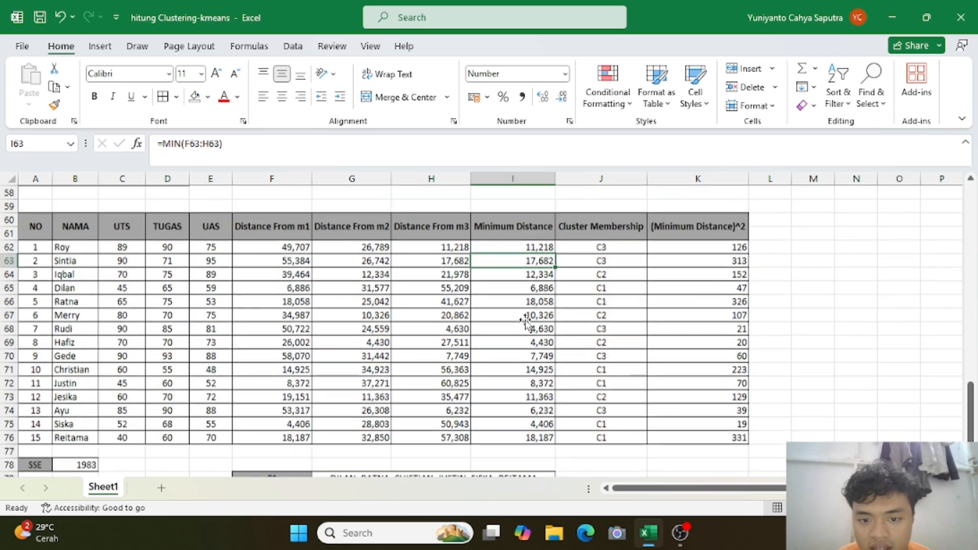
Examine each student's assigned cluster in the third iteration's Cluster Membership column, from J62 down to J76
{"action": "left_click", "coordinate": [608, 247]}
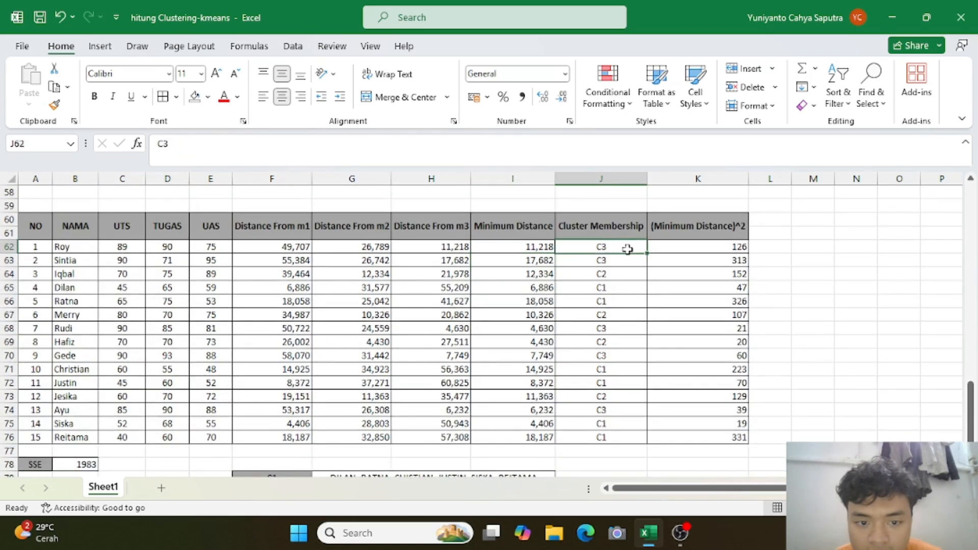
{"action": "key", "text": "Down"}
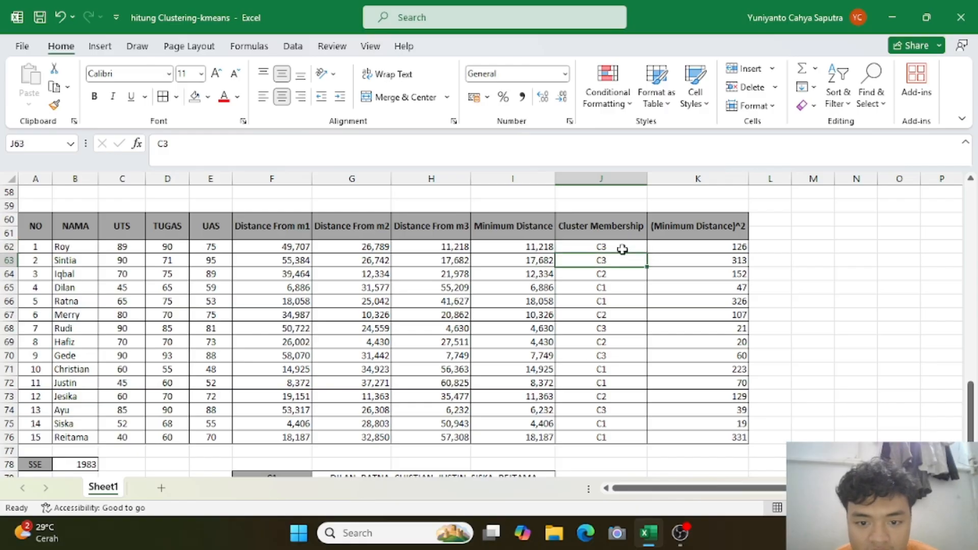
{"action": "key", "text": "Down"}
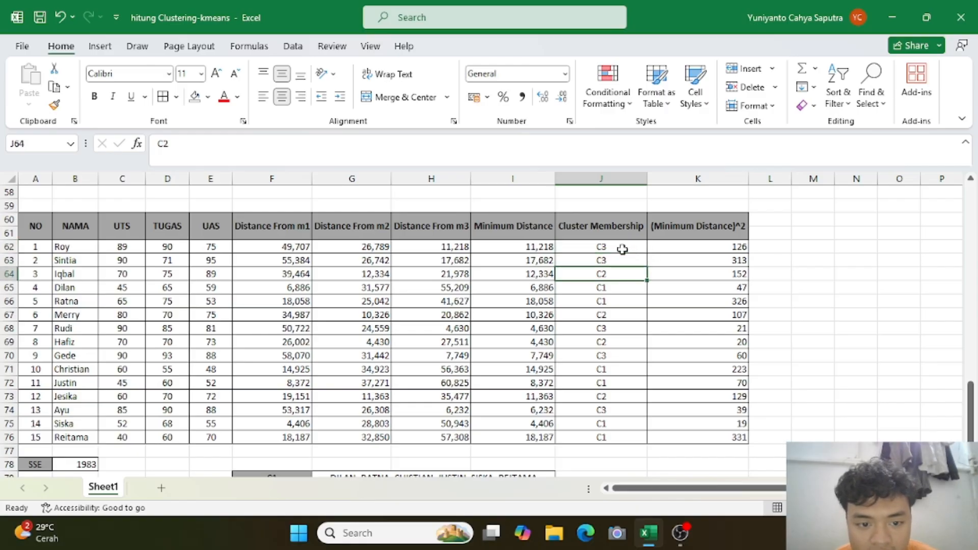
{"action": "key", "text": "Down"}
{"action": "key", "text": "Down"}
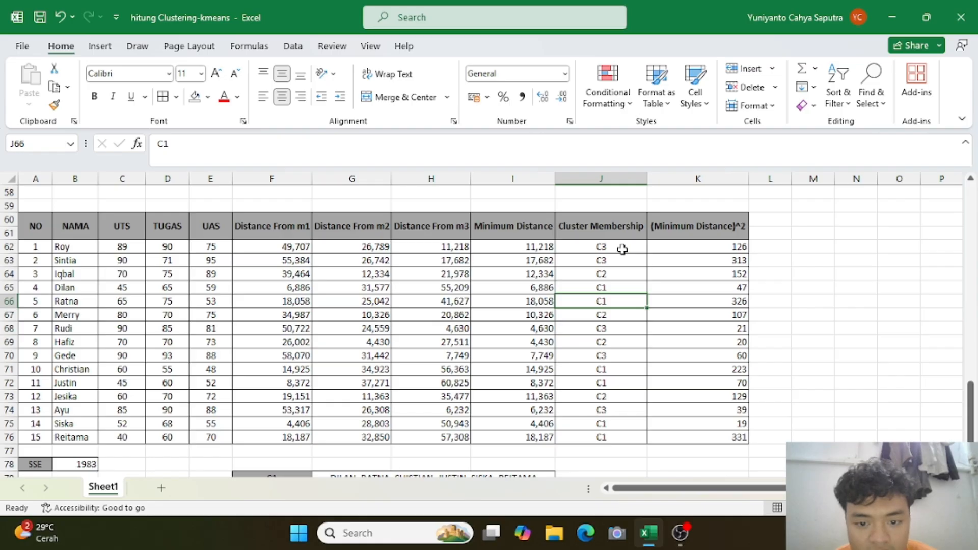
{"action": "key", "text": "Down"}
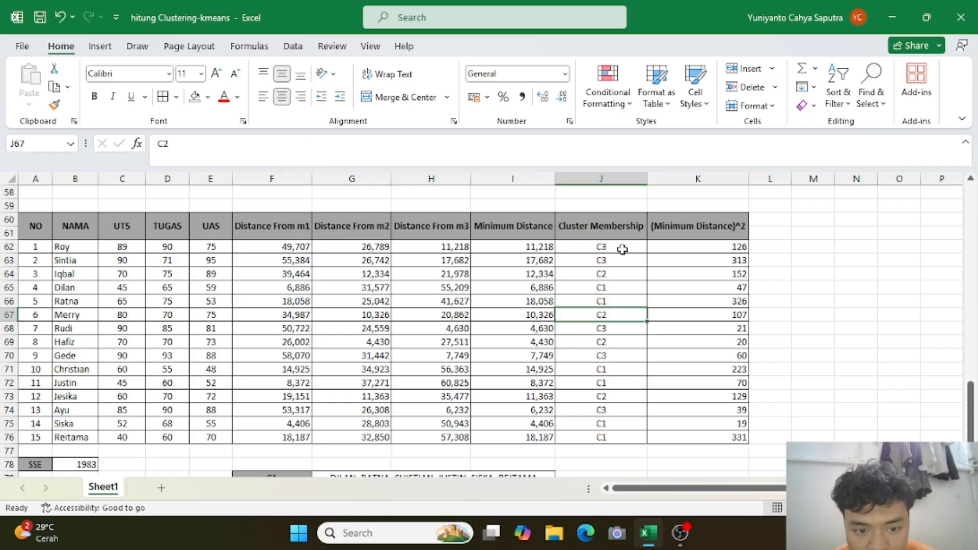
{"action": "key", "text": "Down"}
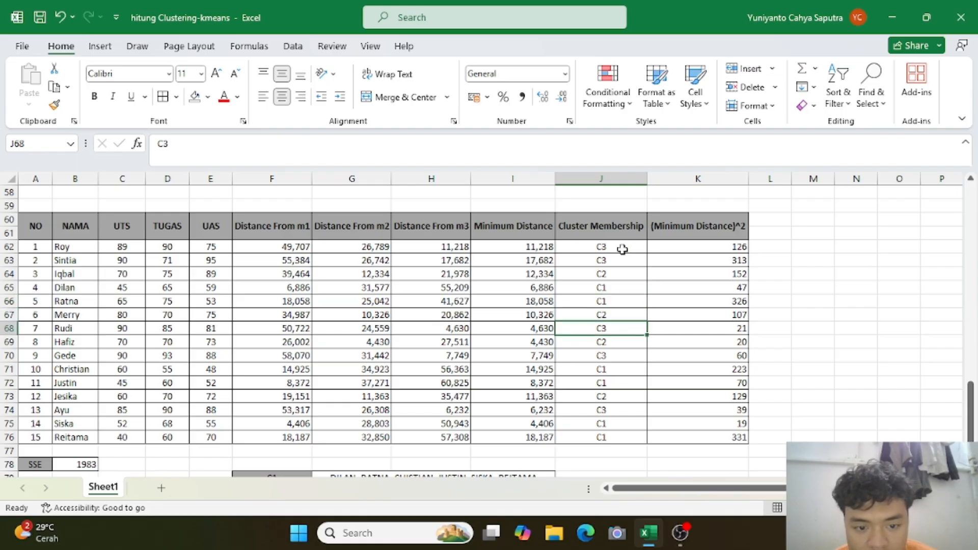
{"action": "key", "text": "Down"}
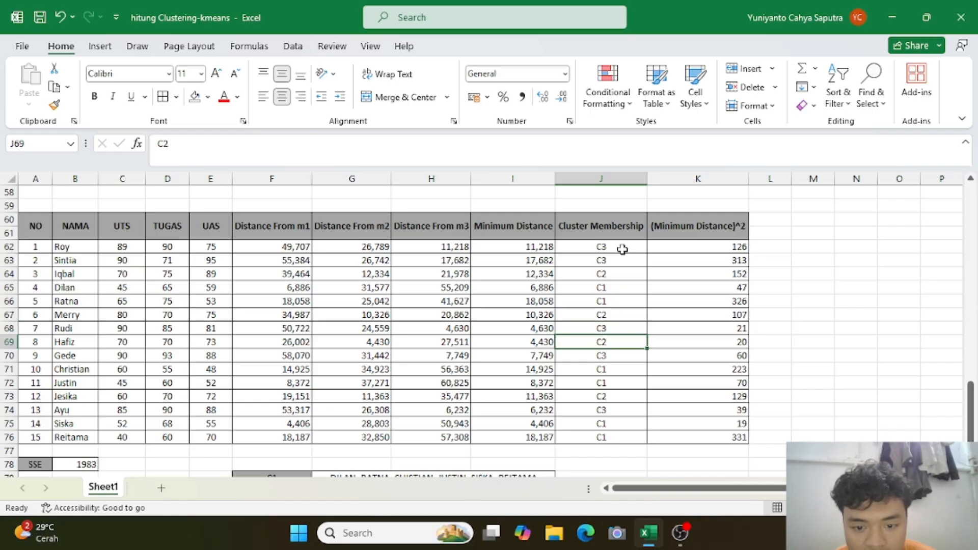
{"action": "key", "text": "Down"}
{"action": "key", "text": "Down"}
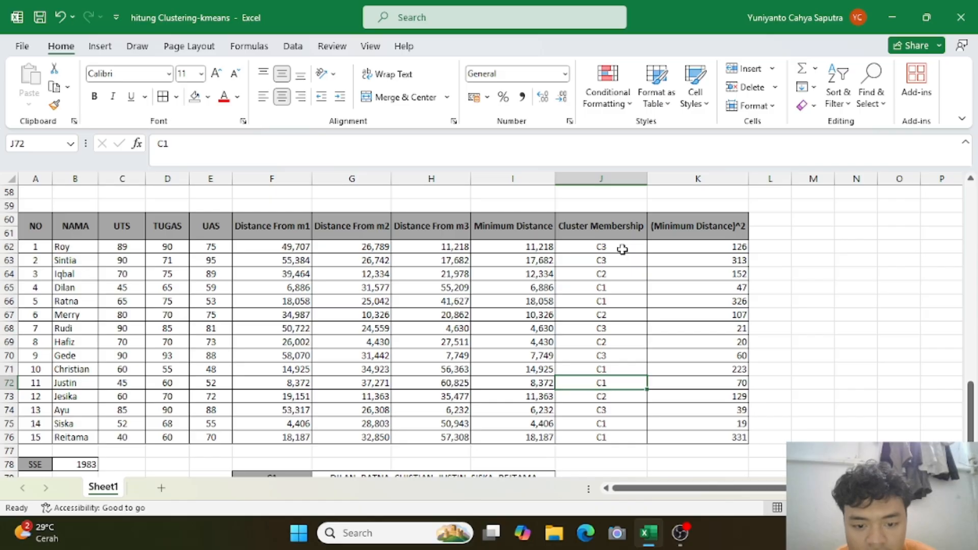
{"action": "key", "text": "Down"}
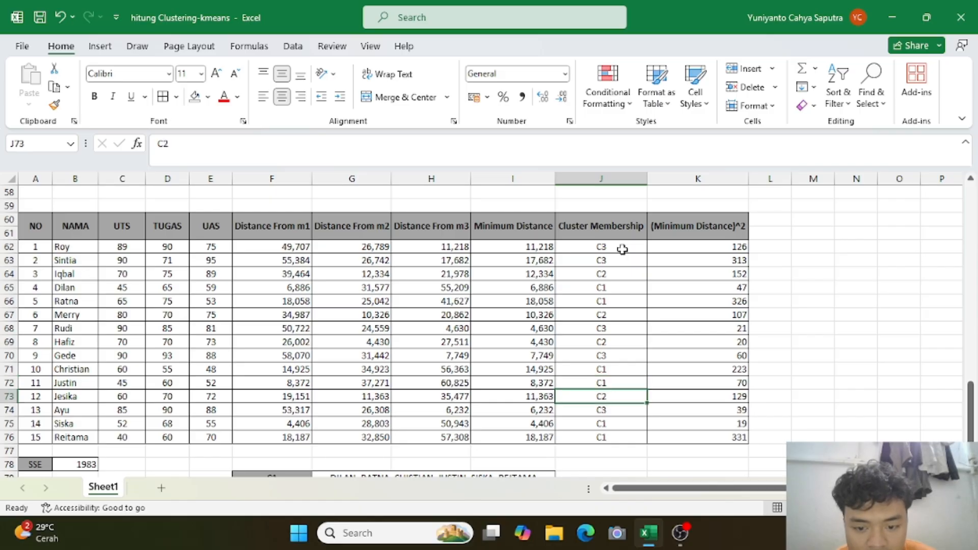
{"action": "key", "text": "Down"}
{"action": "key", "text": "Down"}
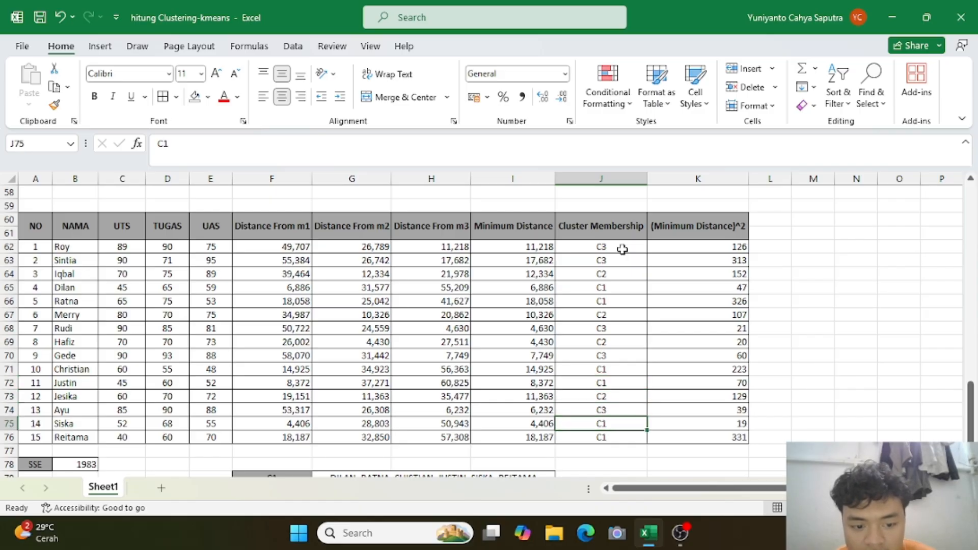
{"action": "key", "text": "Down"}
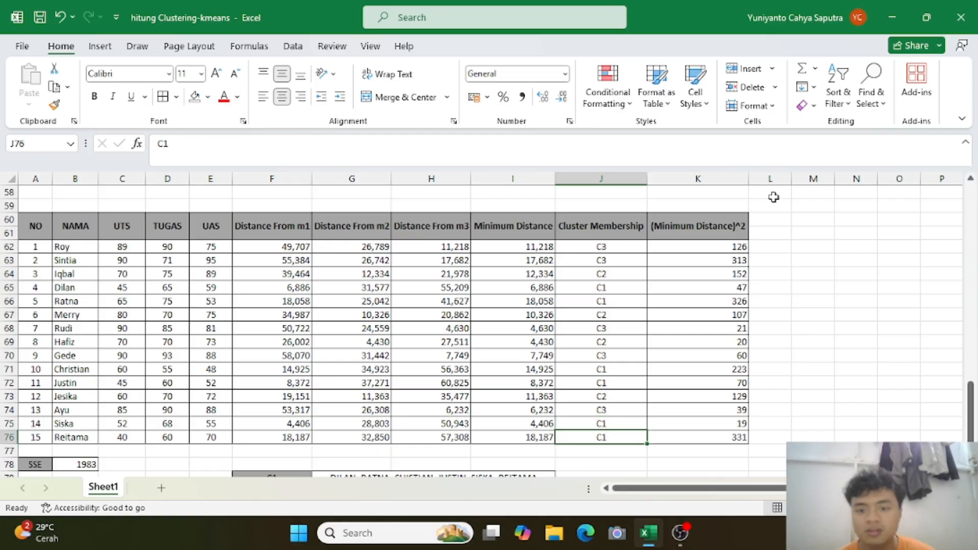
Check the third iteration's SSE formula in B78 and review the SSE, centroids and cluster lists of the earlier iterations
{"action": "scroll", "coordinate": [719, 285], "scroll_direction": "down", "scroll_amount": 2}
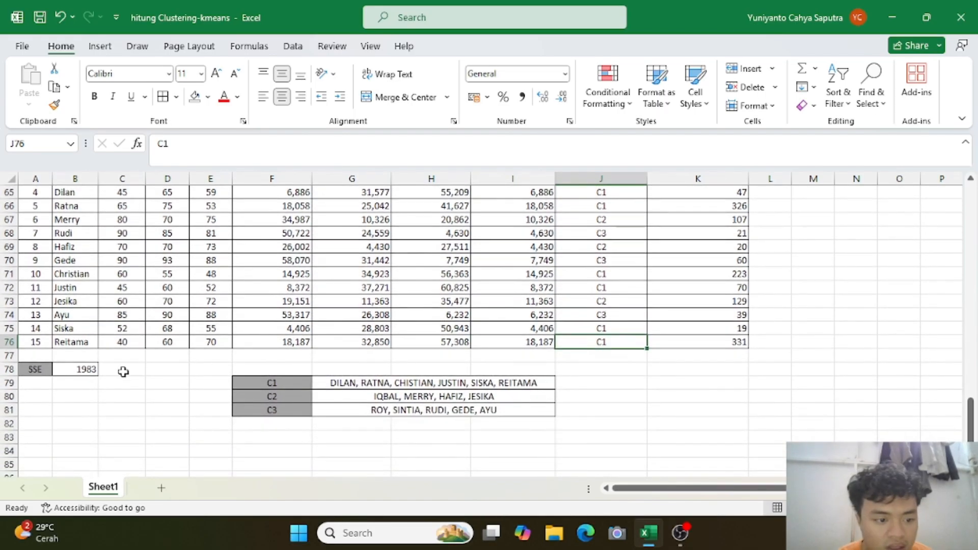
{"action": "left_click", "coordinate": [92, 371]}
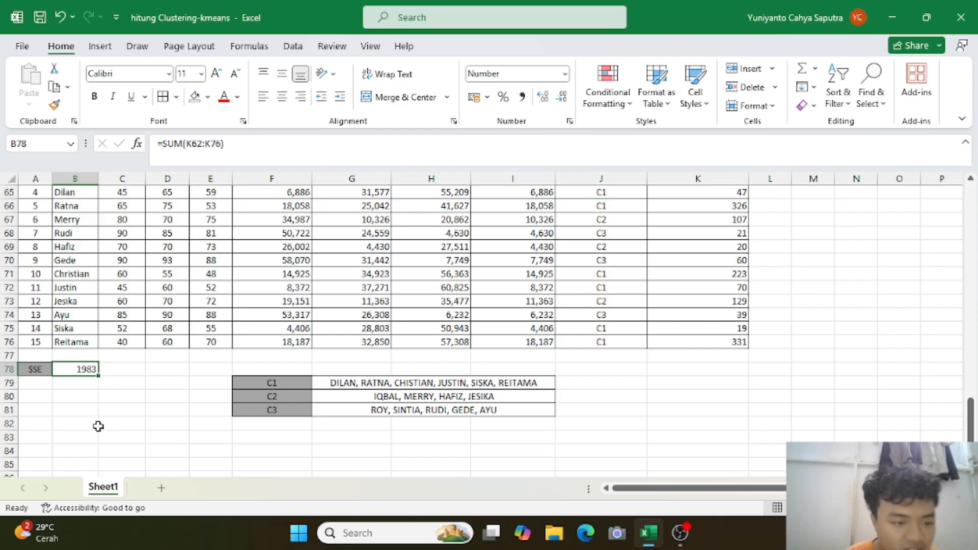
{"action": "scroll", "coordinate": [114, 400], "scroll_direction": "up", "scroll_amount": 9}
{"action": "scroll", "coordinate": [114, 402], "scroll_direction": "up", "scroll_amount": 4}
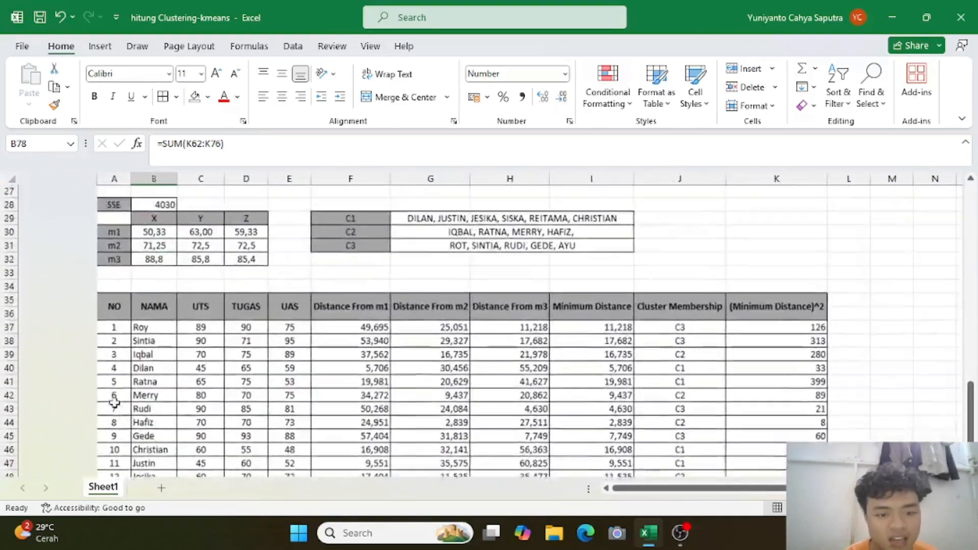
{"action": "scroll", "coordinate": [114, 403], "scroll_direction": "down", "scroll_amount": 20}
{"action": "scroll", "coordinate": [114, 403], "scroll_direction": "up", "scroll_amount": 3}
{"action": "scroll", "coordinate": [114, 403], "scroll_direction": "up", "scroll_amount": 3}
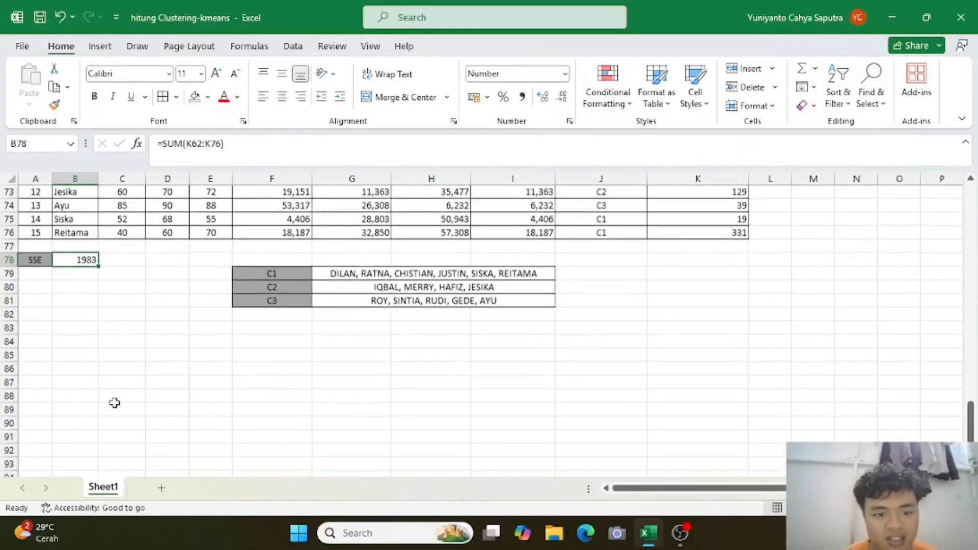
Re-enter the C1 member list in G79 with the names of all students assigned to C1, in capitals and separated by commas
{"action": "left_click", "coordinate": [388, 302]}
{"action": "scroll", "coordinate": [388, 302], "scroll_direction": "up", "scroll_amount": 4}
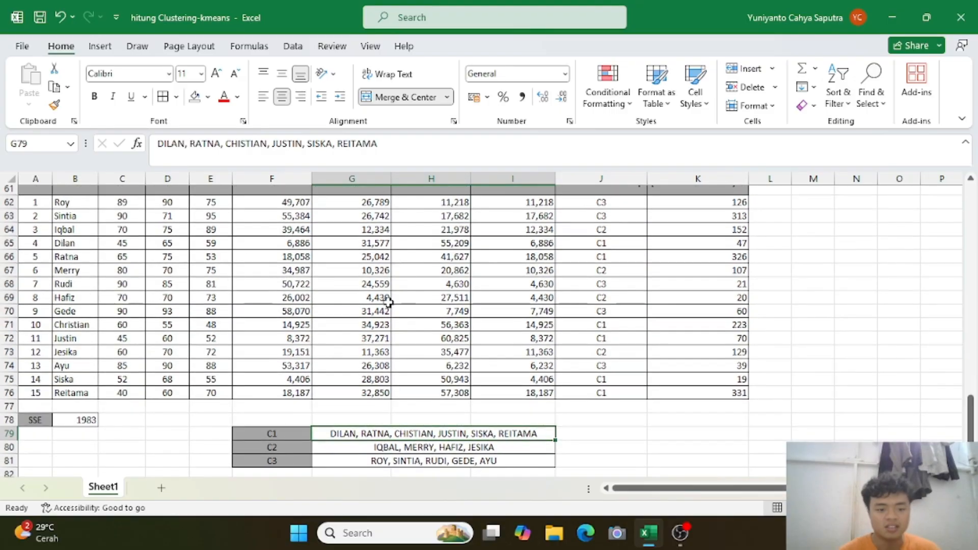
{"action": "scroll", "coordinate": [388, 302], "scroll_direction": "down", "scroll_amount": 1}
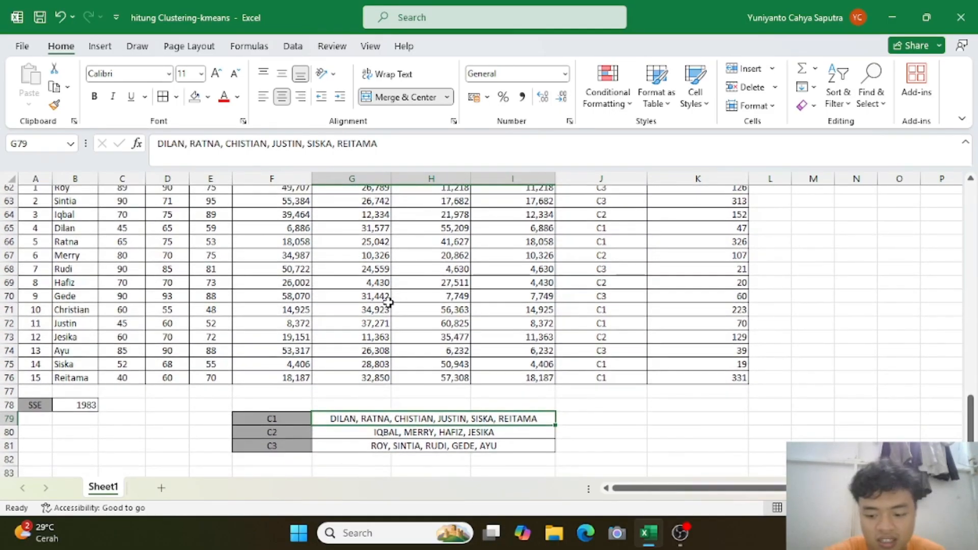
{"action": "scroll", "coordinate": [500, 284], "scroll_direction": "up", "scroll_amount": 1}
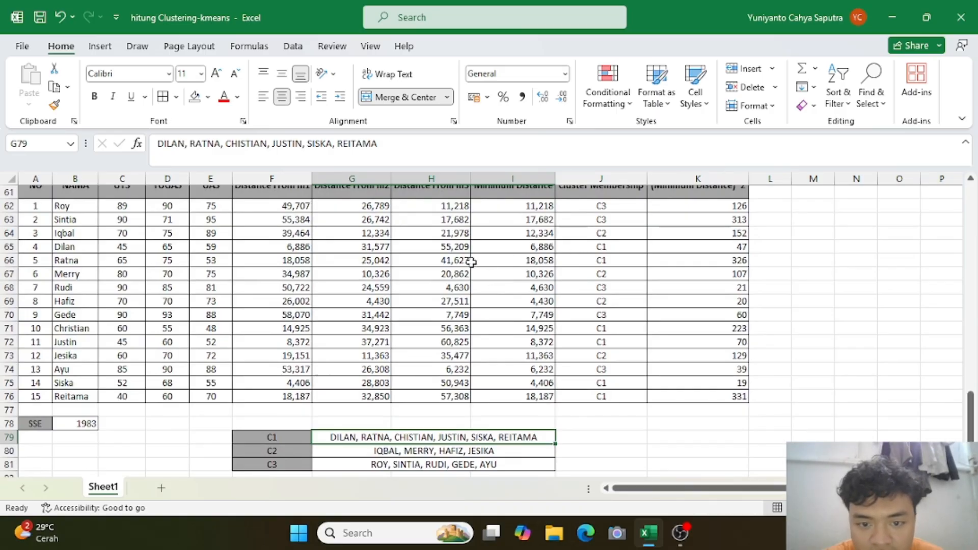
{"action": "type", "text": "DILAN,"}
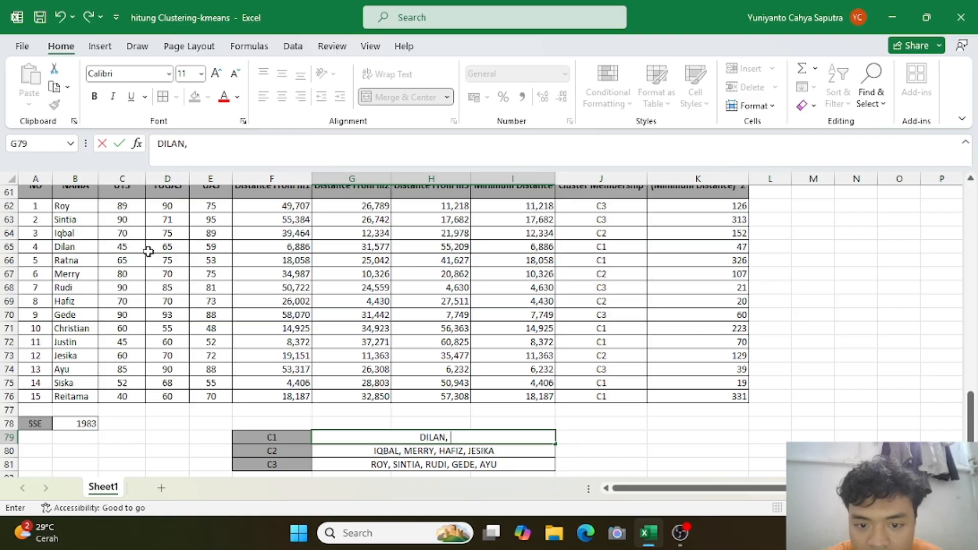
{"action": "type", "text": " RATNA"}
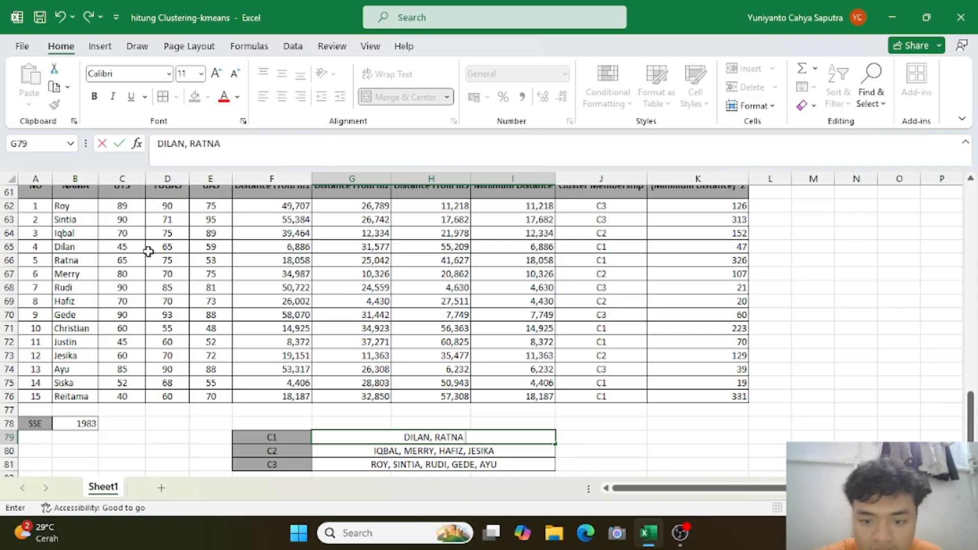
{"action": "type", "text": ","}
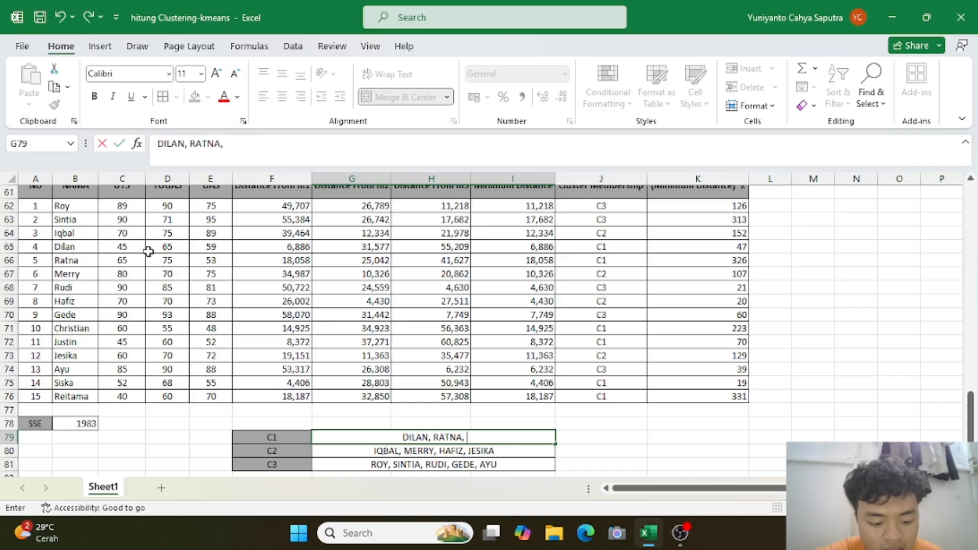
{"action": "type", "text": "CHRIS"}
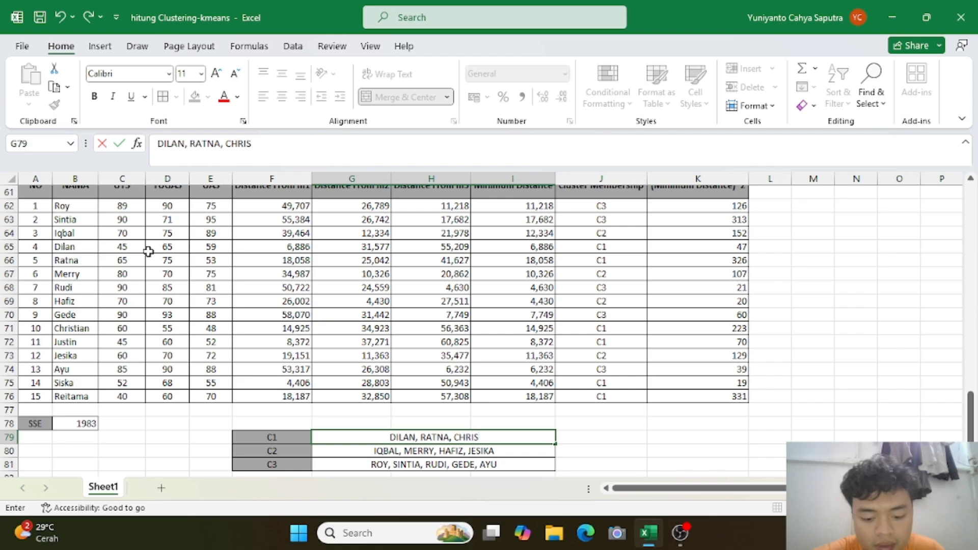
{"action": "type", "text": "TIAN, JUST"}
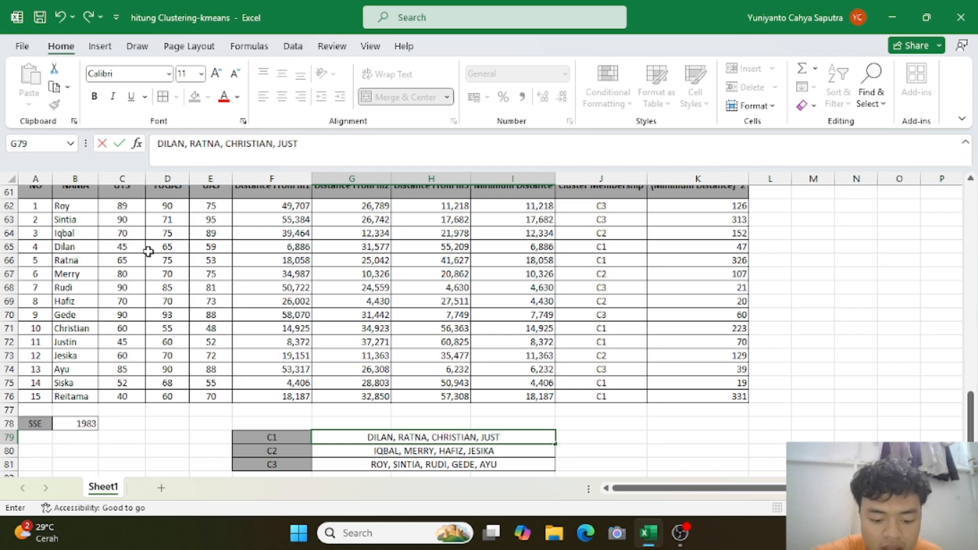
{"action": "type", "text": "IN,"}
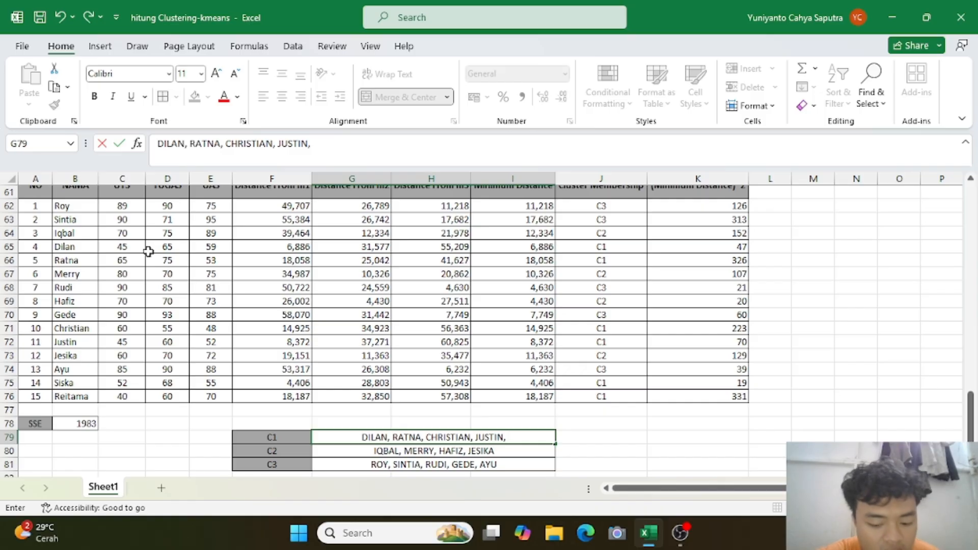
{"action": "type", "text": " SISKA"}
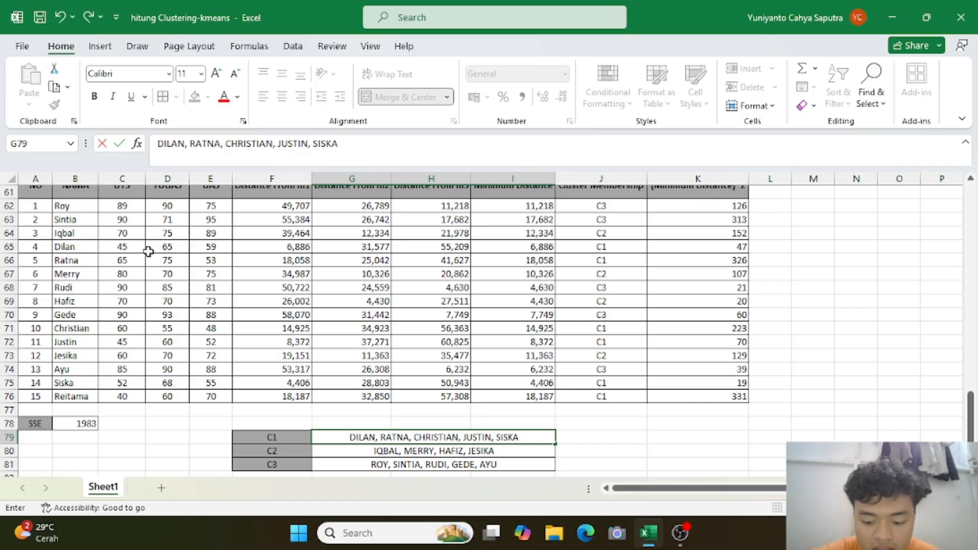
{"action": "type", "text": ", REITAMA"}
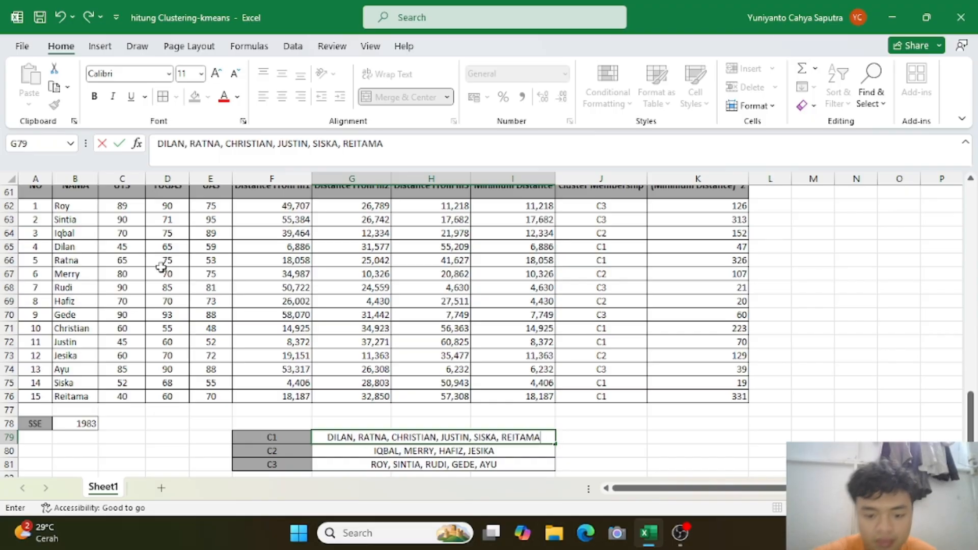
{"action": "key", "text": "Return"}
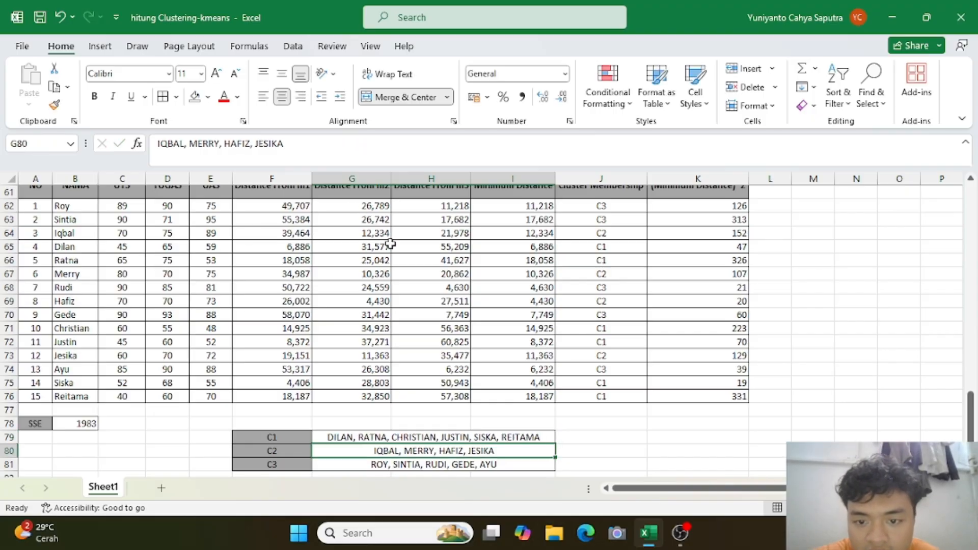
Re-enter the C2 member list in G80 with the names of the students assigned to C2, in capitals and separated by commas
{"action": "type", "text": "IQBAL"}
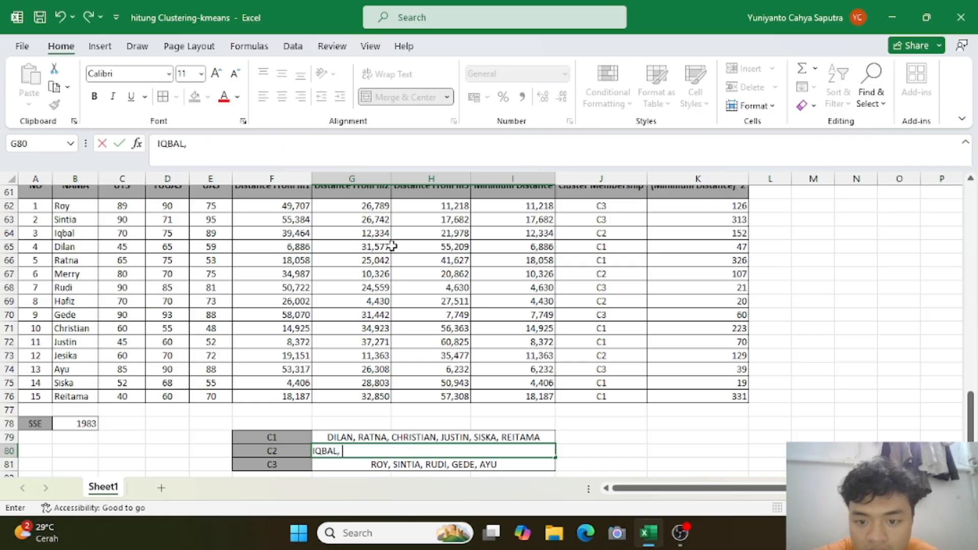
{"action": "type", "text": ", ME"}
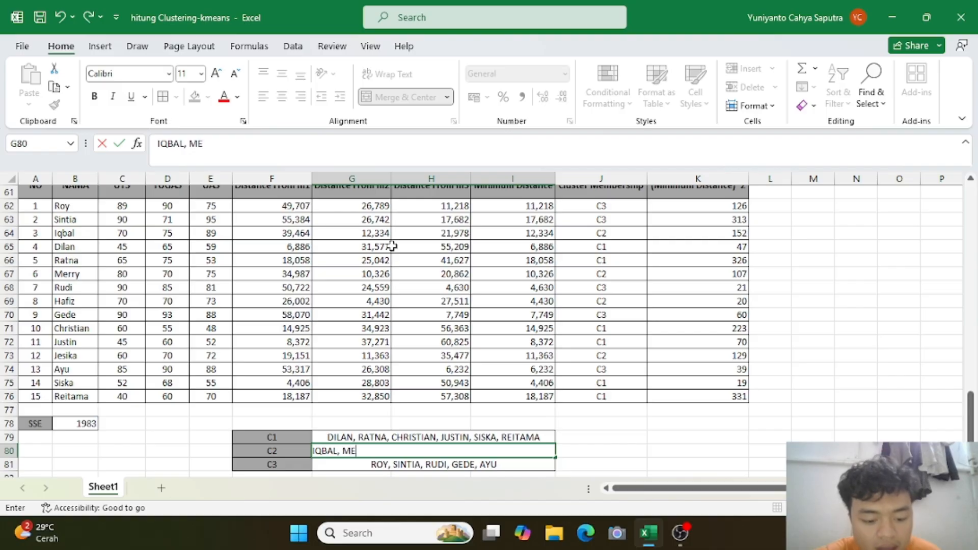
{"action": "type", "text": "RRY,"}
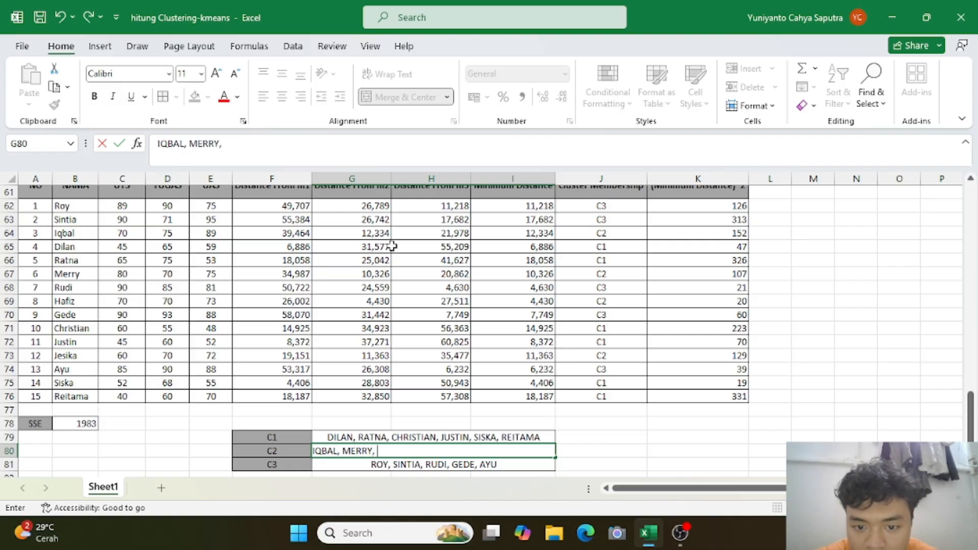
{"action": "type", "text": " HAFI"}
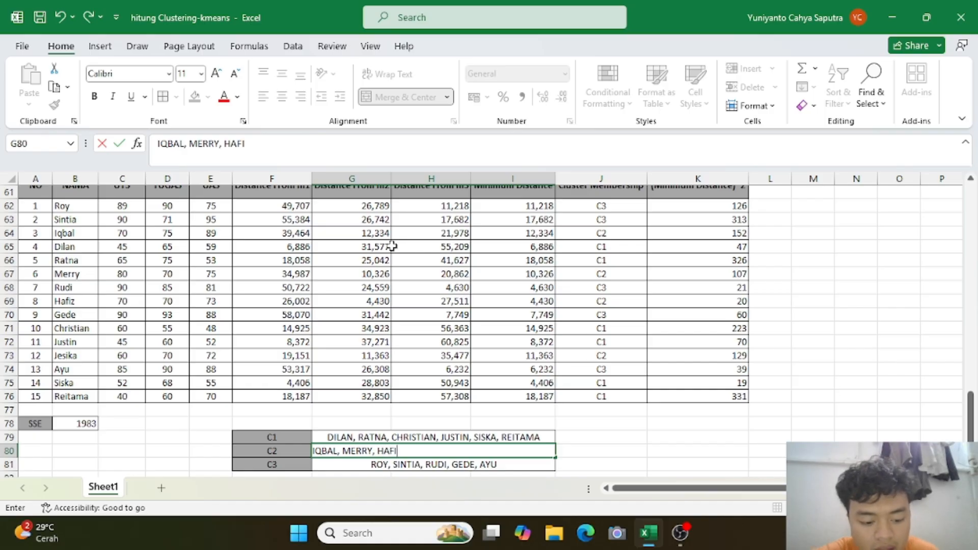
{"action": "type", "text": "Z,"}
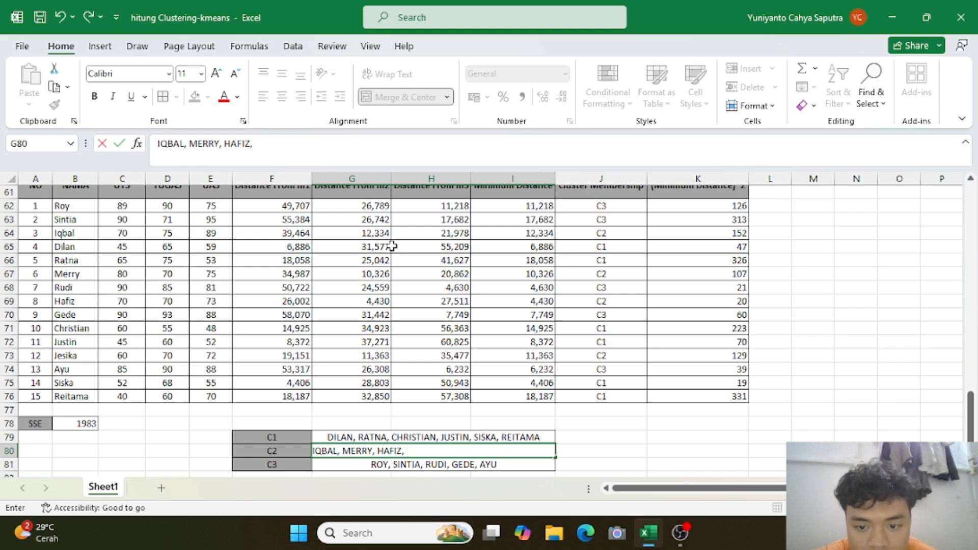
{"action": "type", "text": "JESIKA"}
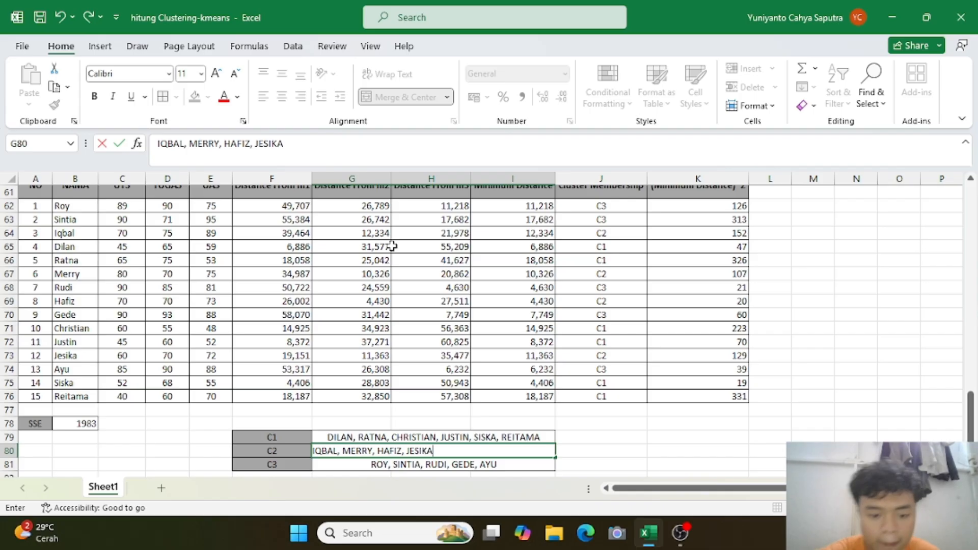
{"action": "key", "text": "Return"}
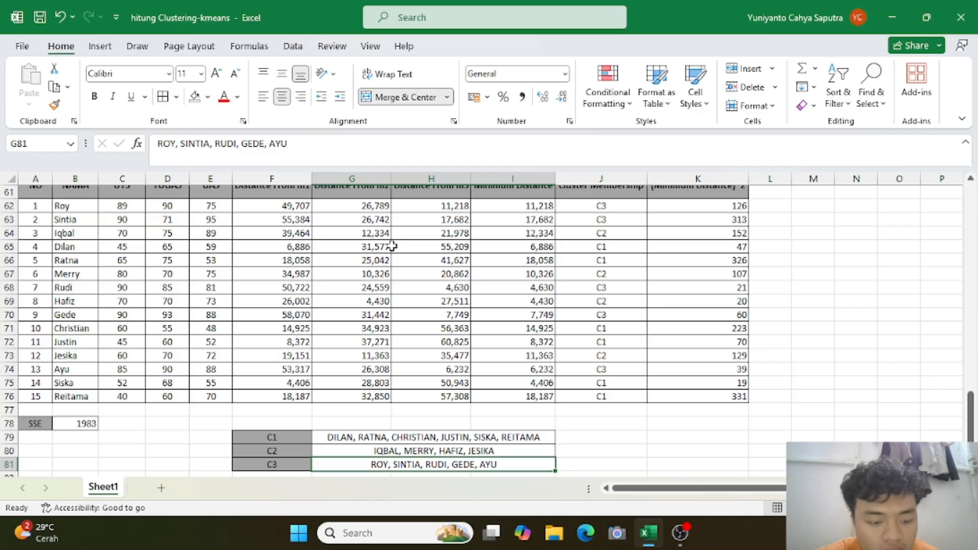
Re-enter the C3 member list in G81 with the names of all students assigned to C3, in capitals and separated by commas
{"action": "type", "text": "ROY"}
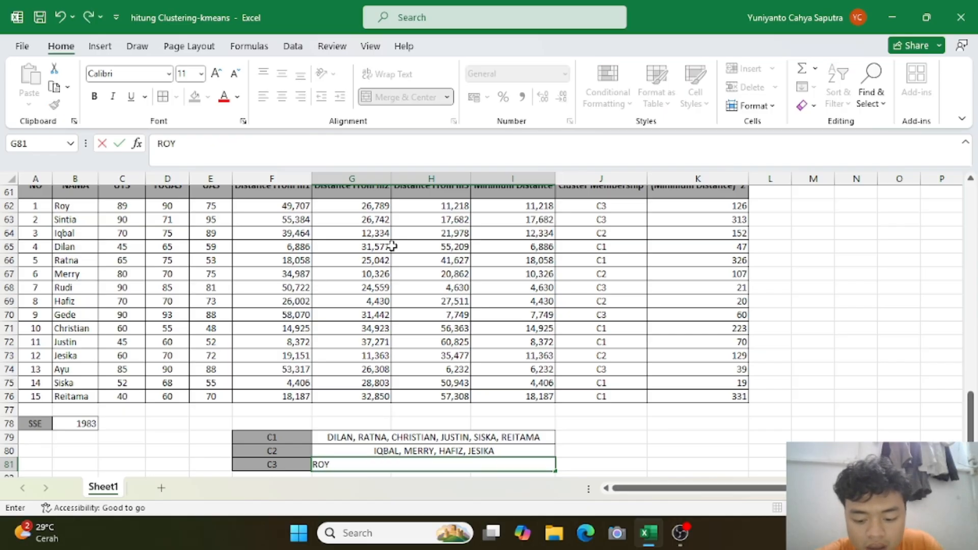
{"action": "type", "text": ", SINTIA,"}
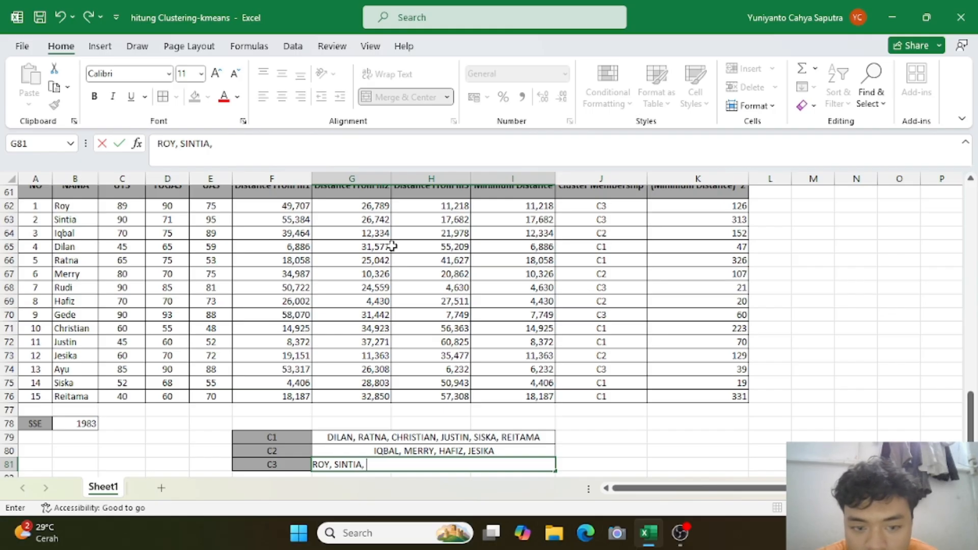
{"action": "type", "text": " RUDI,"}
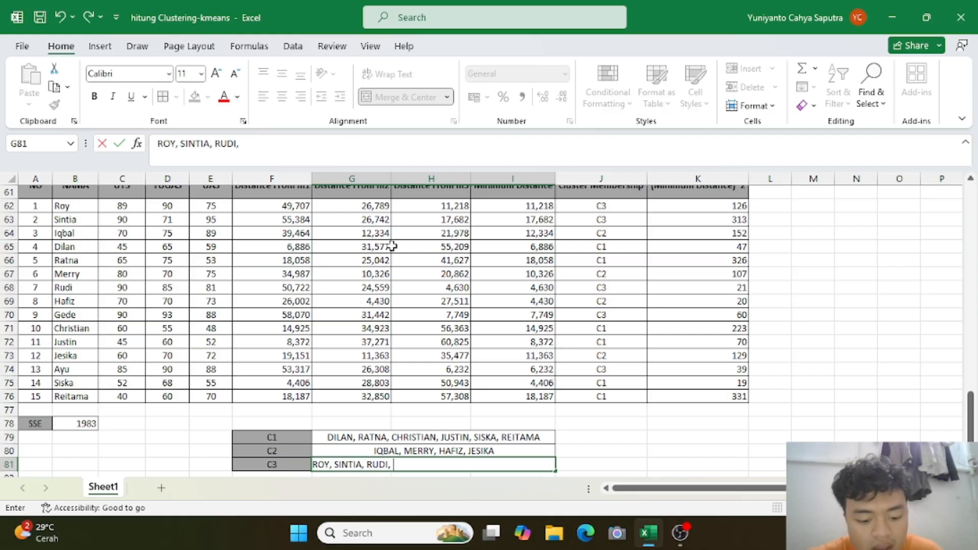
{"action": "type", "text": " GEDE, "}
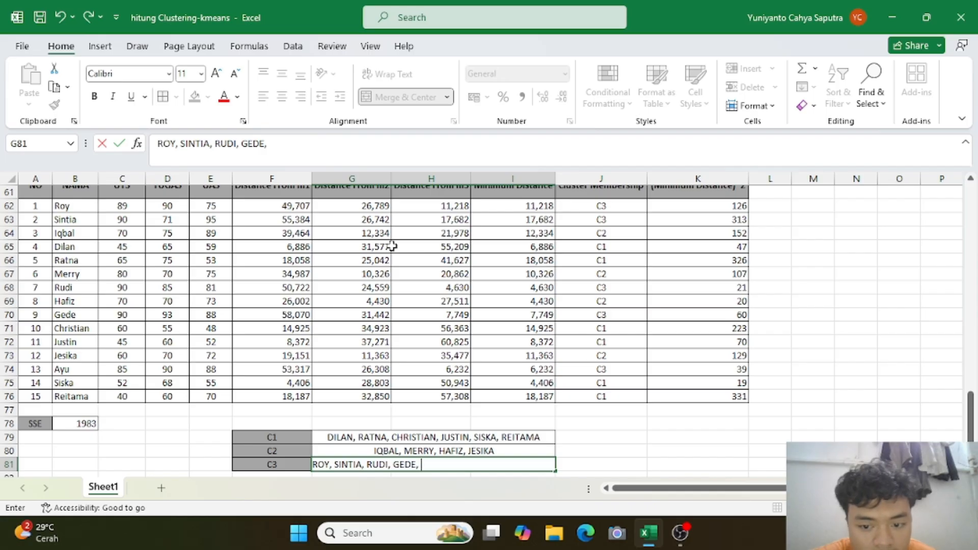
{"action": "type", "text": "AYU"}
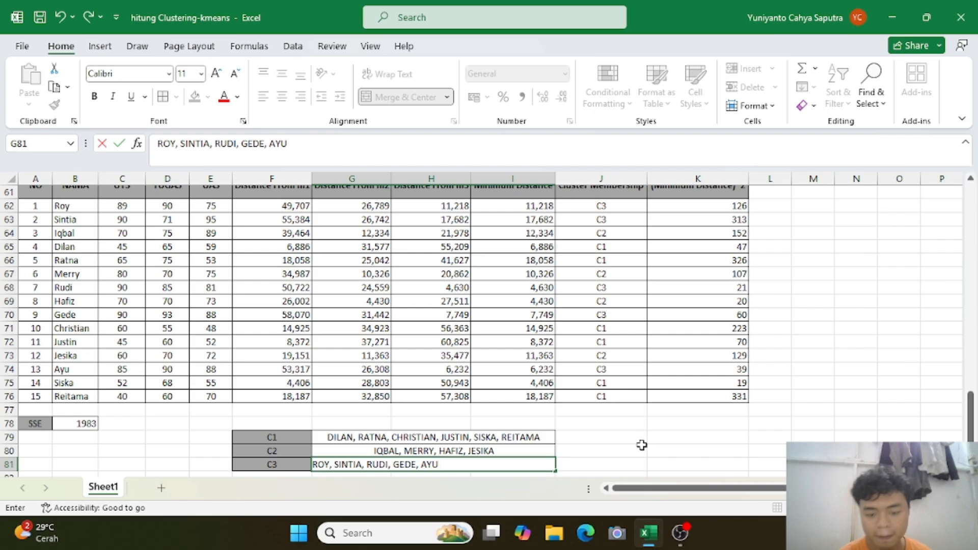
{"action": "left_click", "coordinate": [641, 448]}
{"action": "scroll", "coordinate": [584, 431], "scroll_direction": "down", "scroll_amount": 1}
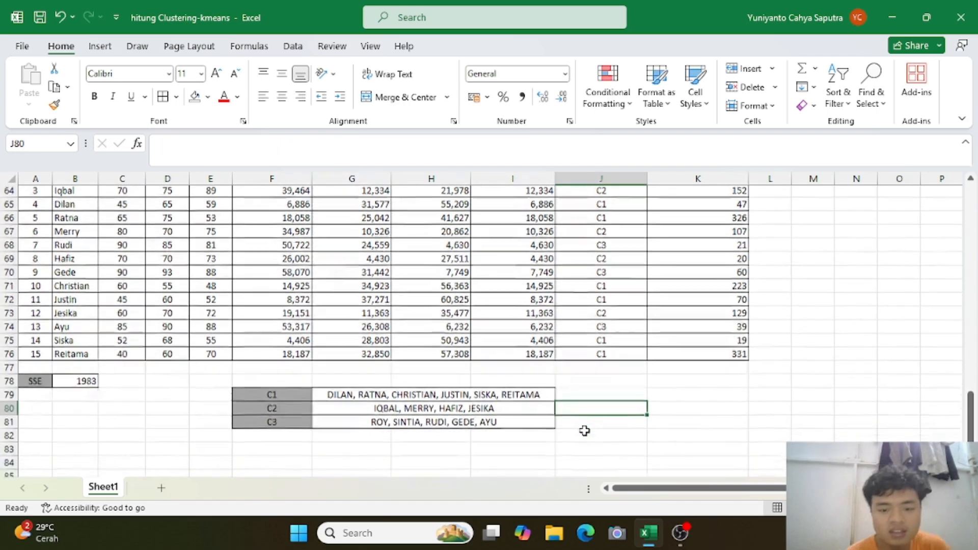
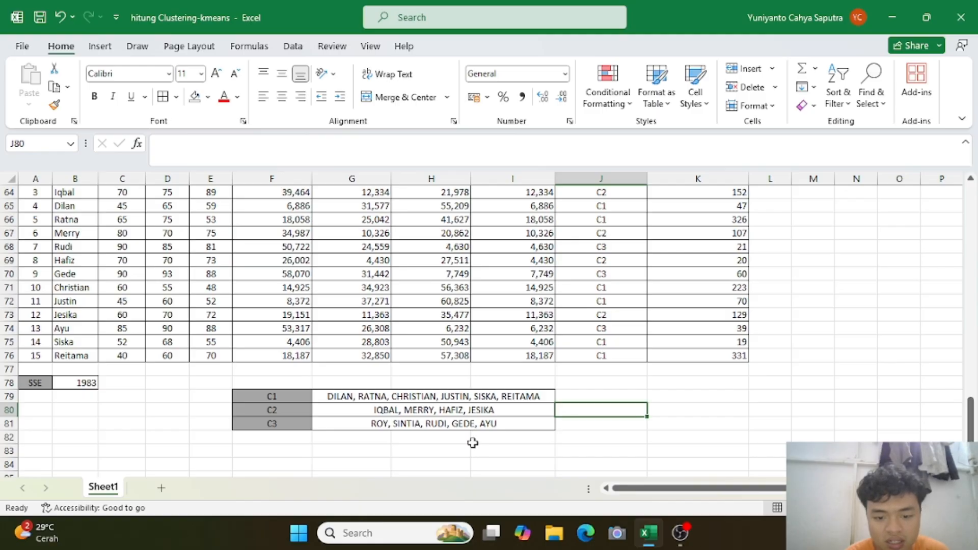
Check the SSE formula in B78 and compare the third iteration's results with the SSE and cluster lists of the earlier iterations
{"action": "left_click", "coordinate": [83, 387]}
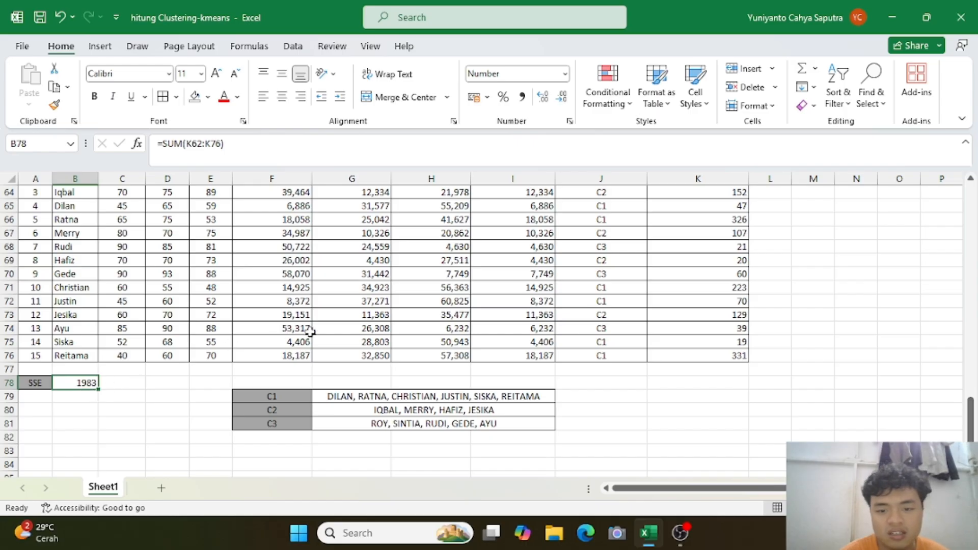
{"action": "scroll", "coordinate": [323, 332], "scroll_direction": "up", "scroll_amount": 1}
{"action": "scroll", "coordinate": [326, 332], "scroll_direction": "down", "scroll_amount": 2}
{"action": "scroll", "coordinate": [327, 332], "scroll_direction": "up", "scroll_amount": 20}
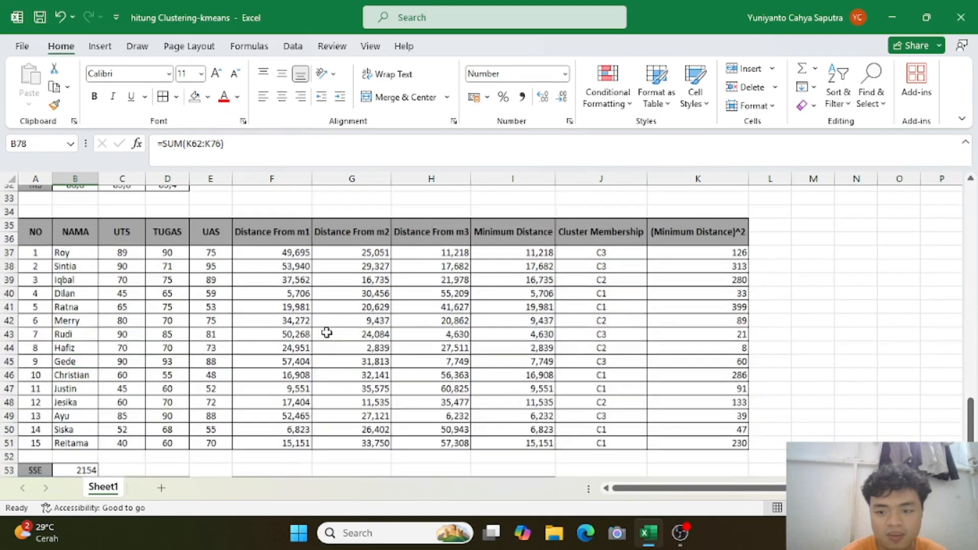
{"action": "scroll", "coordinate": [326, 332], "scroll_direction": "down", "scroll_amount": 3}
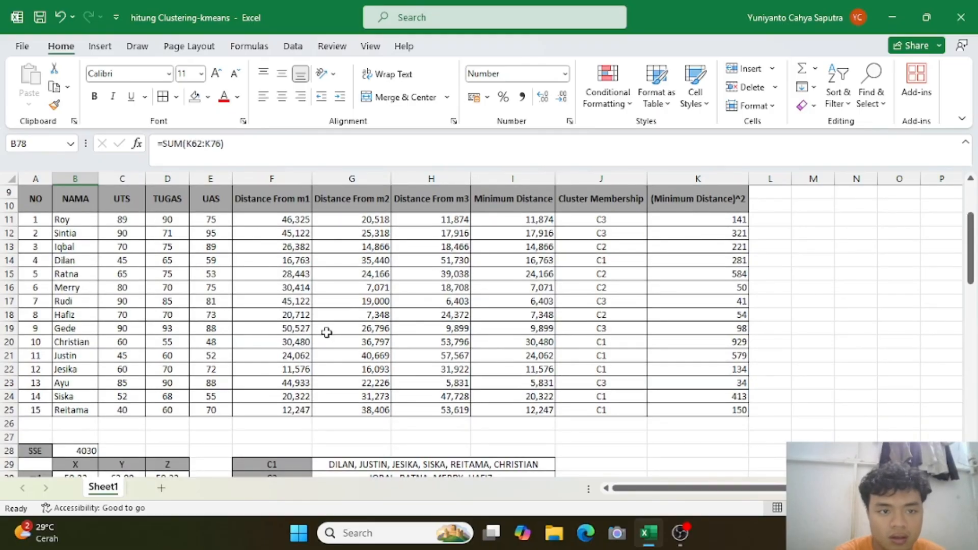
{"action": "scroll", "coordinate": [441, 300], "scroll_direction": "down", "scroll_amount": 5}
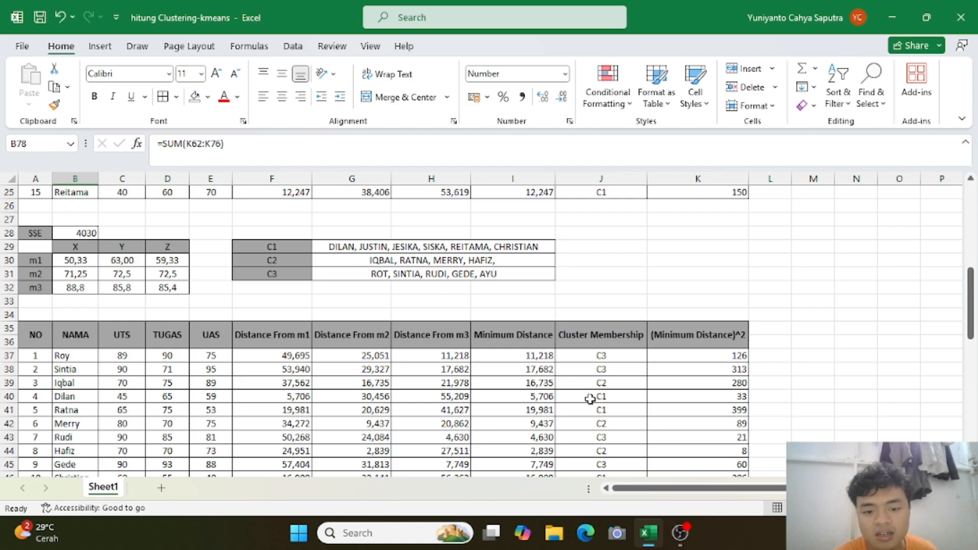
{"action": "mouse_move", "coordinate": [680, 533]}
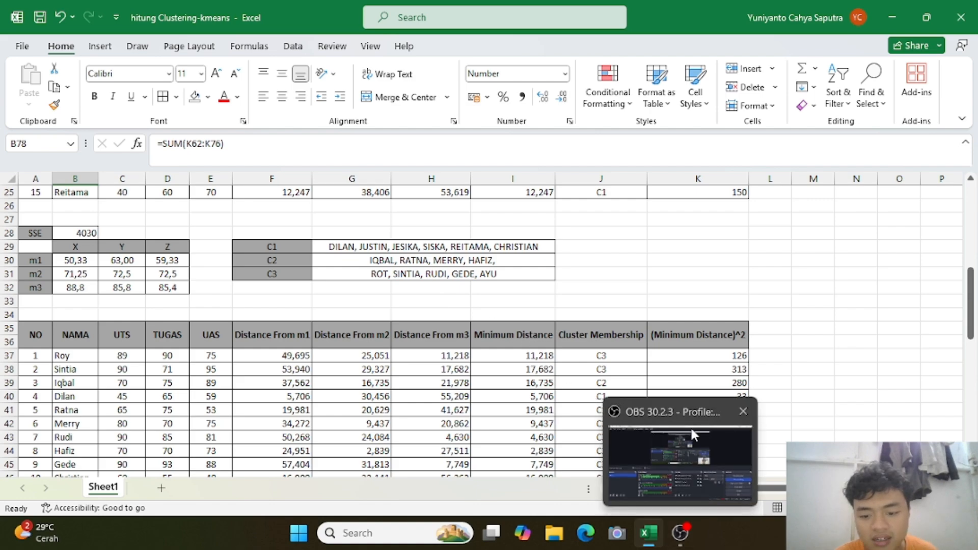
{"action": "left_click", "coordinate": [692, 428]}
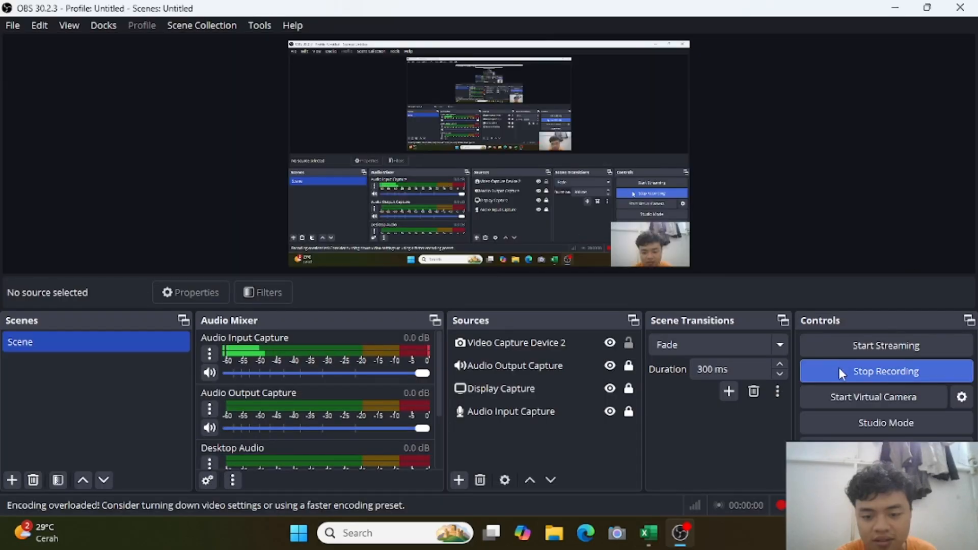
{"action": "left_click", "coordinate": [895, 8]}
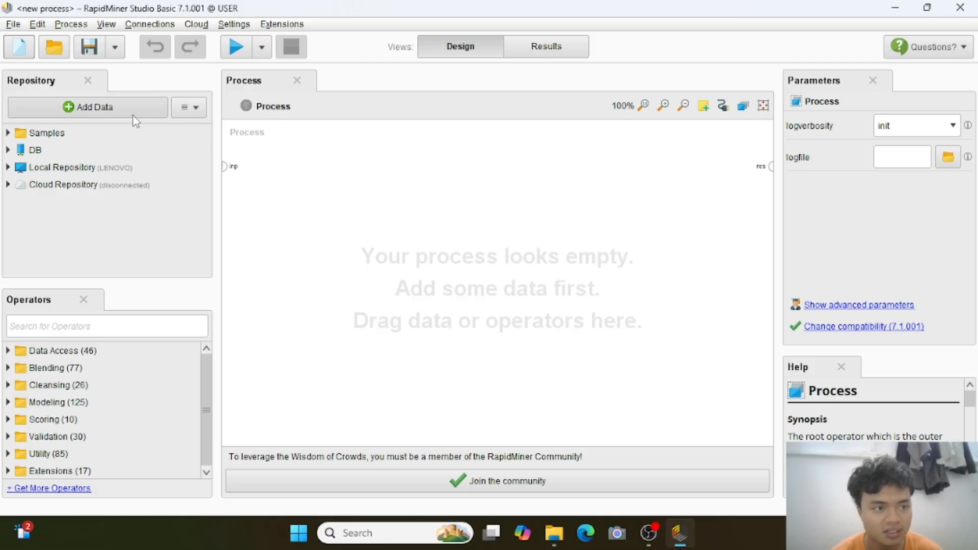
{"action": "left_click", "coordinate": [14, 24]}
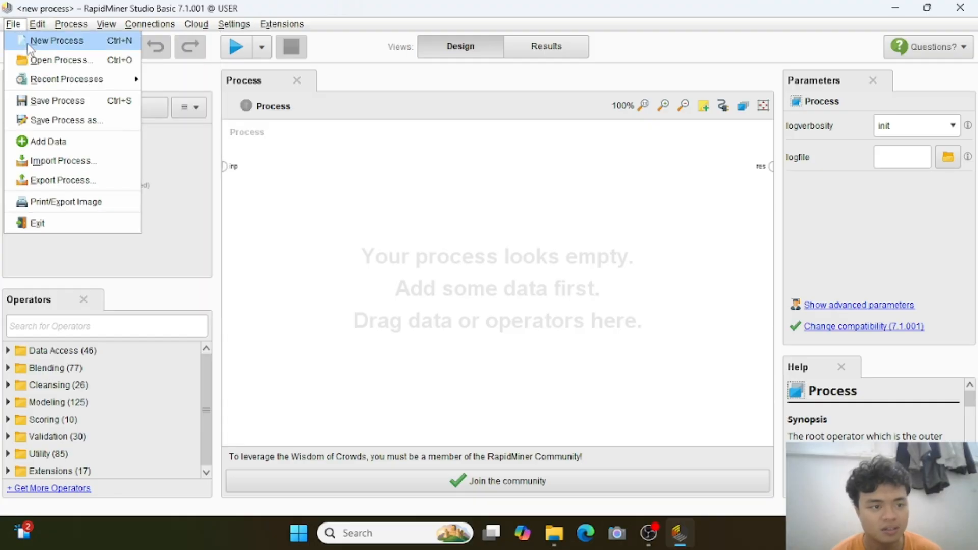
{"action": "left_click", "coordinate": [56, 41]}
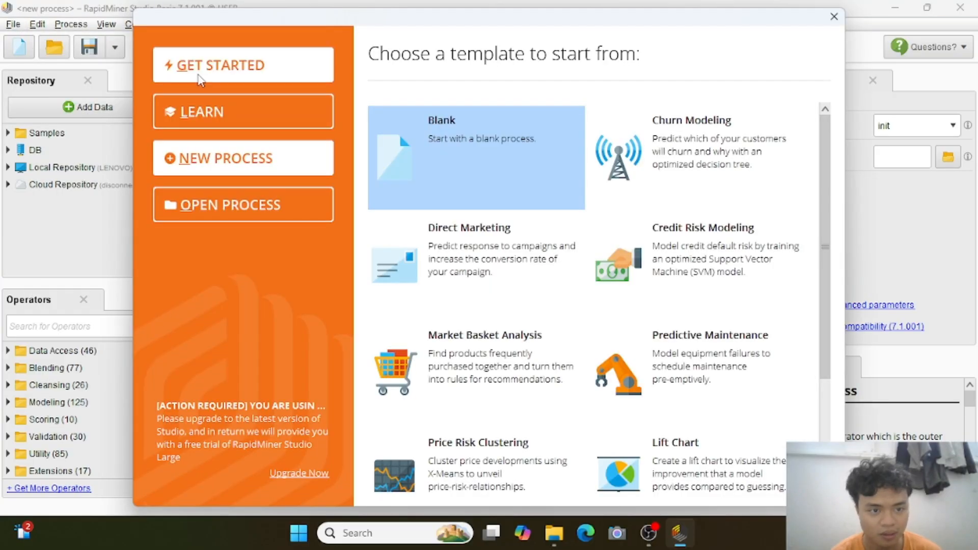
{"action": "left_click", "coordinate": [834, 17]}
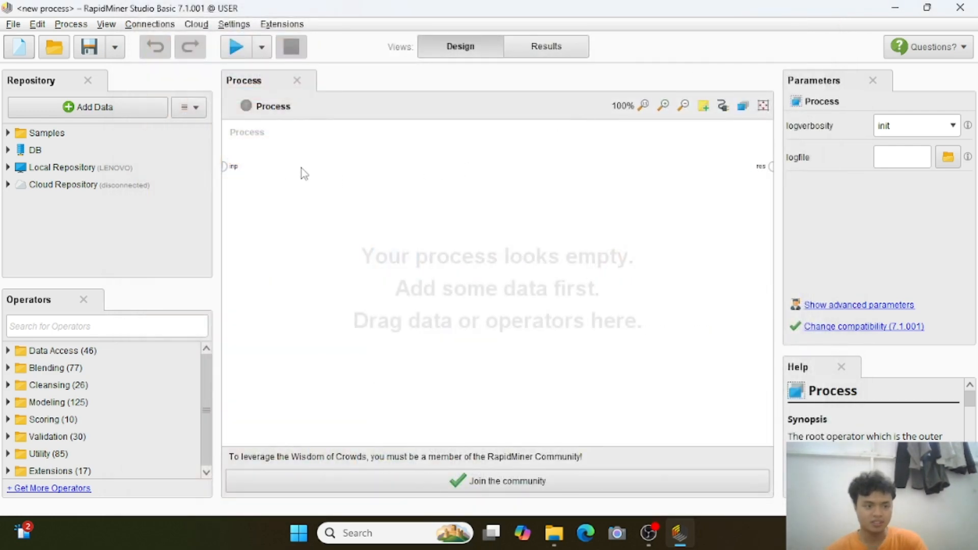
In RapidMiner Studio, start a data import from the local computer and limit the file list to Excel (.xlsx, .xls)
{"action": "left_click", "coordinate": [127, 118]}
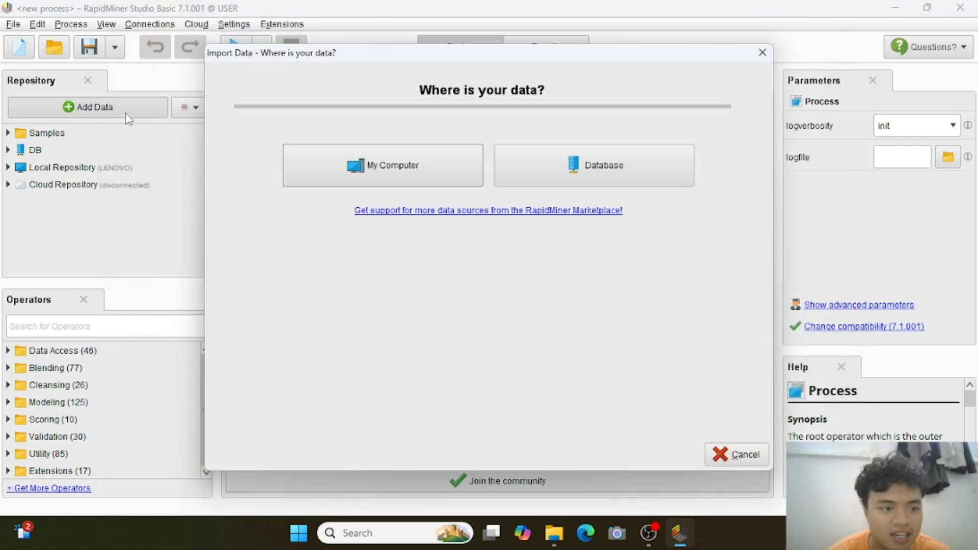
{"action": "left_click", "coordinate": [359, 175]}
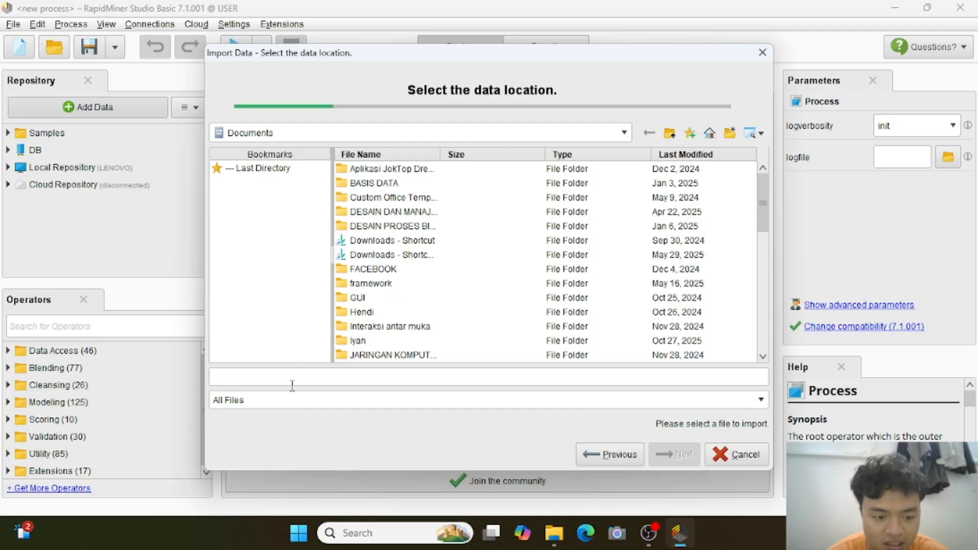
{"action": "left_click", "coordinate": [293, 401]}
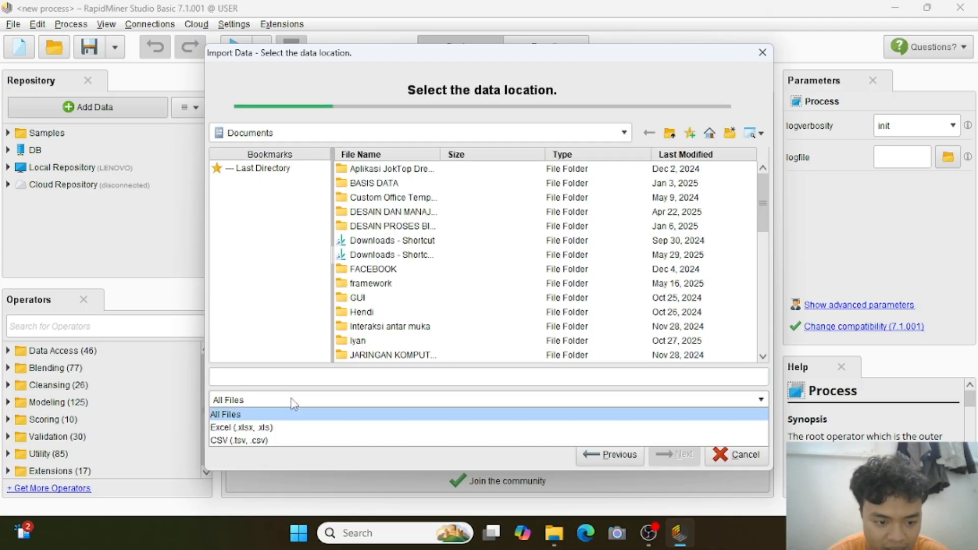
{"action": "left_click", "coordinate": [277, 429]}
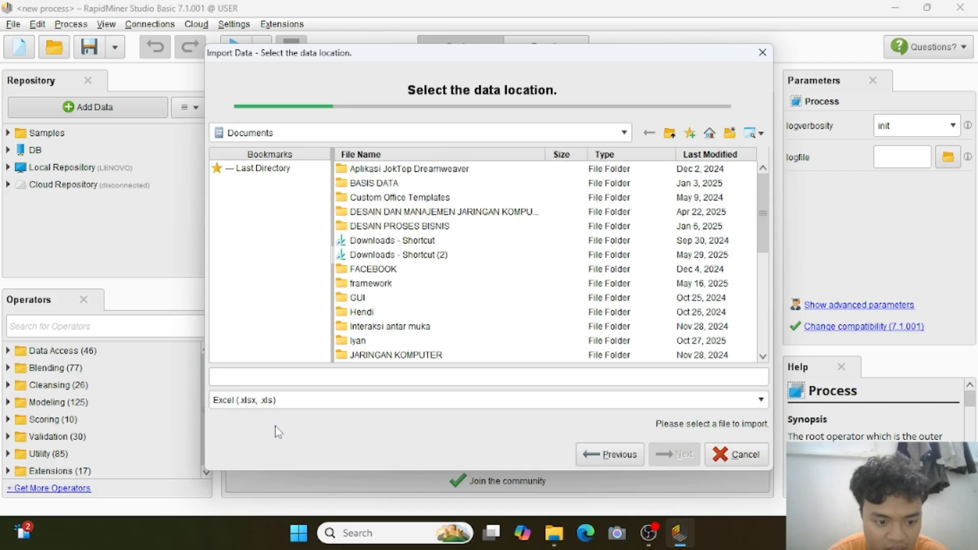
Choose data sample_k-means.xlsx from the Downloads folder as the file to import
{"action": "left_click", "coordinate": [372, 134]}
{"action": "left_click", "coordinate": [354, 149]}
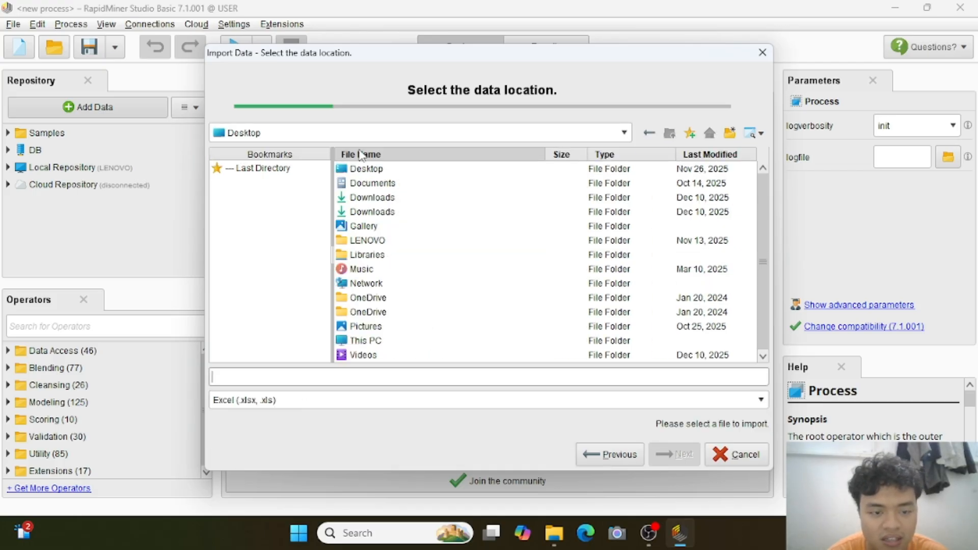
{"action": "left_click", "coordinate": [387, 197]}
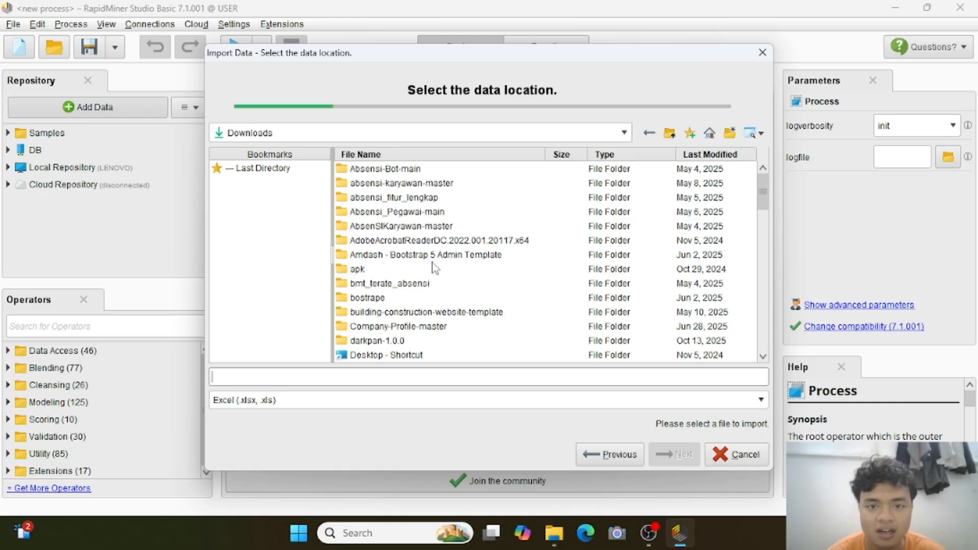
{"action": "scroll", "coordinate": [434, 268], "scroll_direction": "down", "scroll_amount": 12}
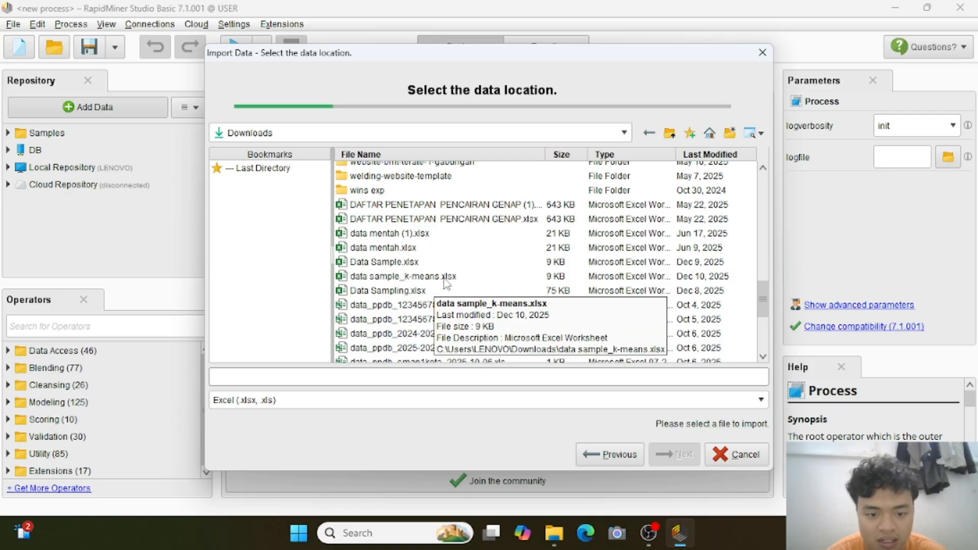
{"action": "left_click", "coordinate": [445, 281]}
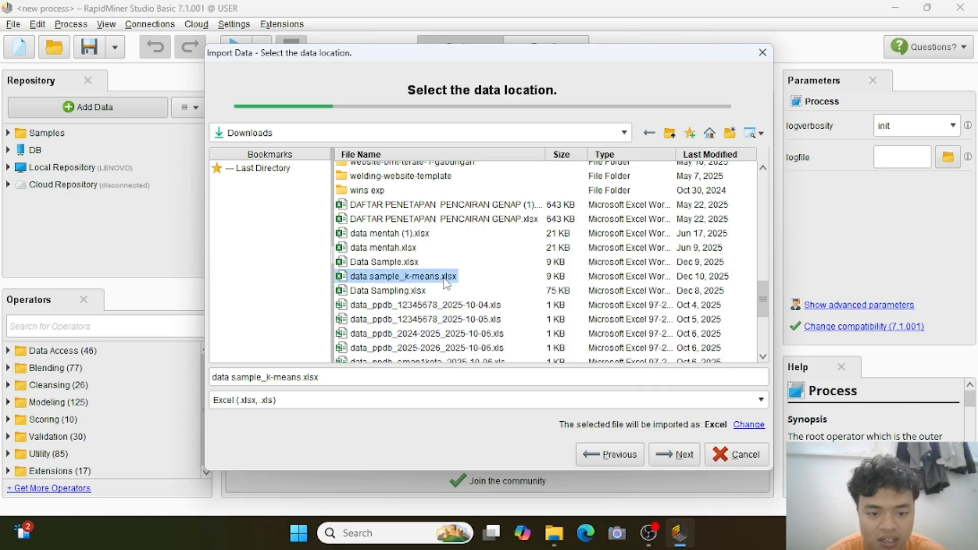
{"action": "left_click", "coordinate": [672, 458]}
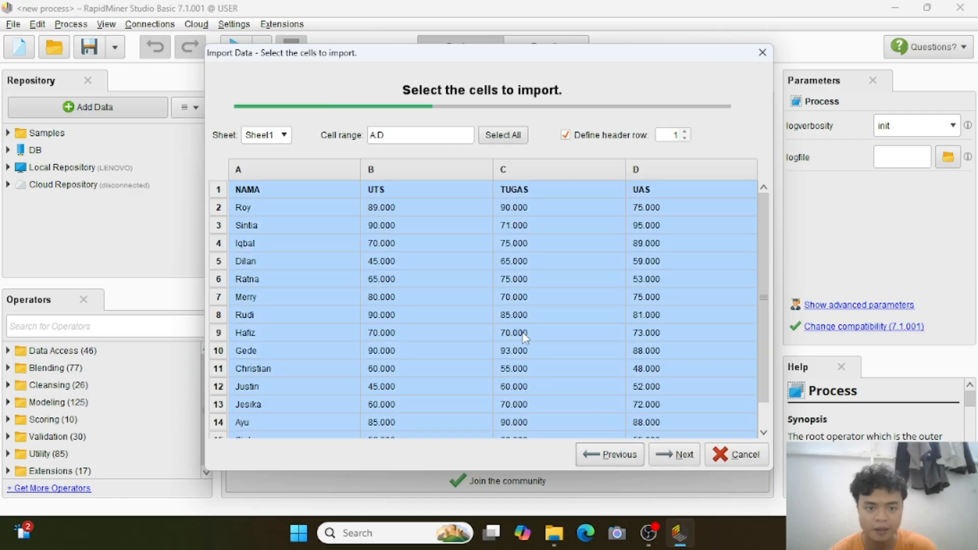
Review the score data in Sheet1 and accept cell range A:D with row 1 as the header row
{"action": "scroll", "coordinate": [561, 307], "scroll_direction": "down", "scroll_amount": 2}
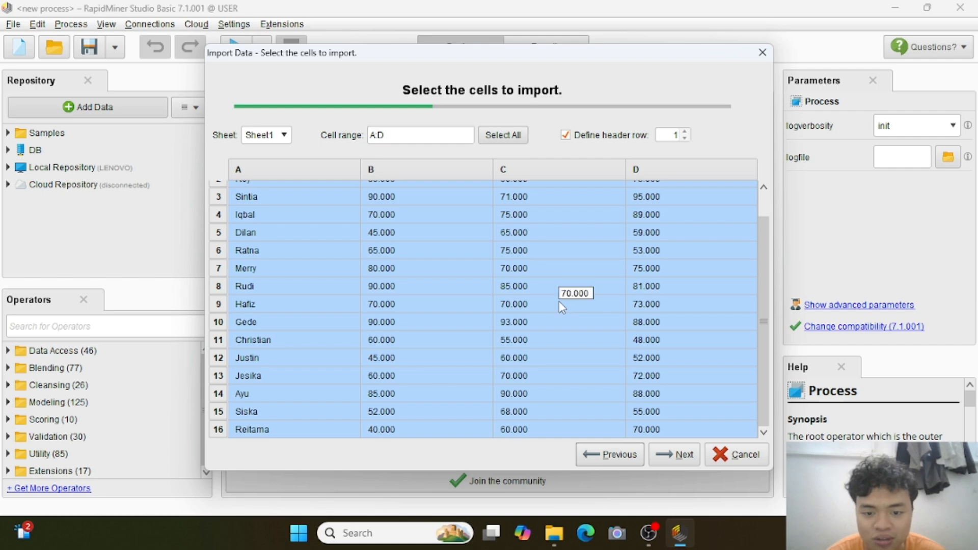
{"action": "scroll", "coordinate": [562, 307], "scroll_direction": "up", "scroll_amount": 2}
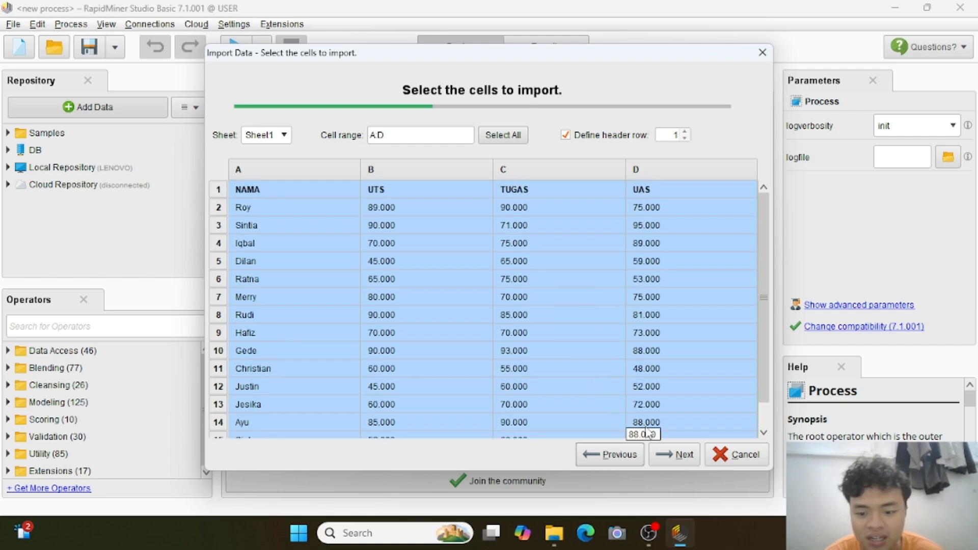
{"action": "left_click", "coordinate": [667, 458]}
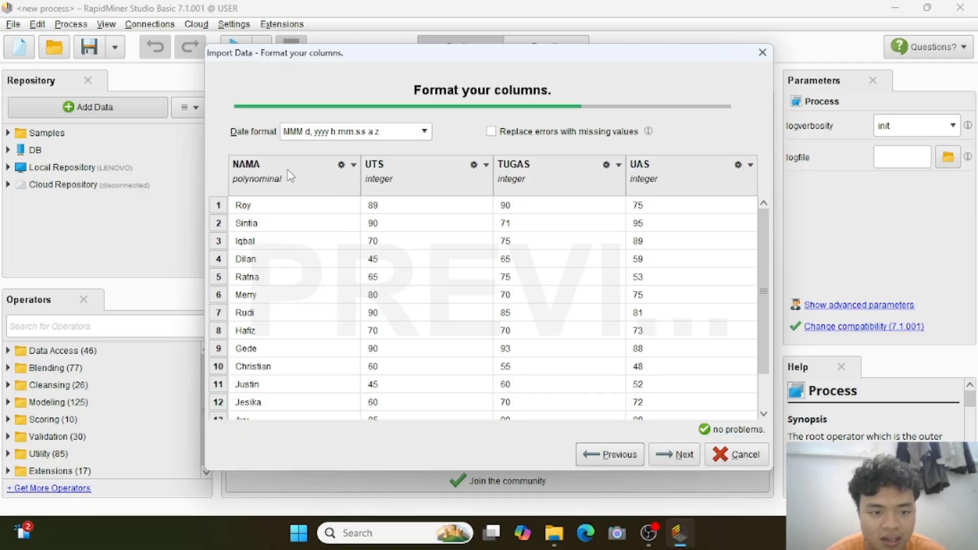
Change the role of the NAMA column to label
{"action": "left_click", "coordinate": [353, 167]}
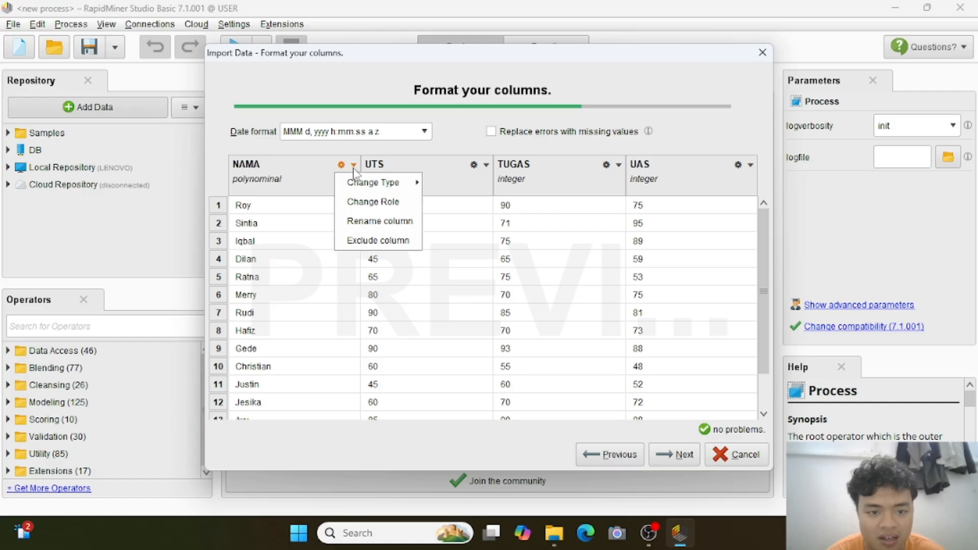
{"action": "left_click", "coordinate": [376, 203]}
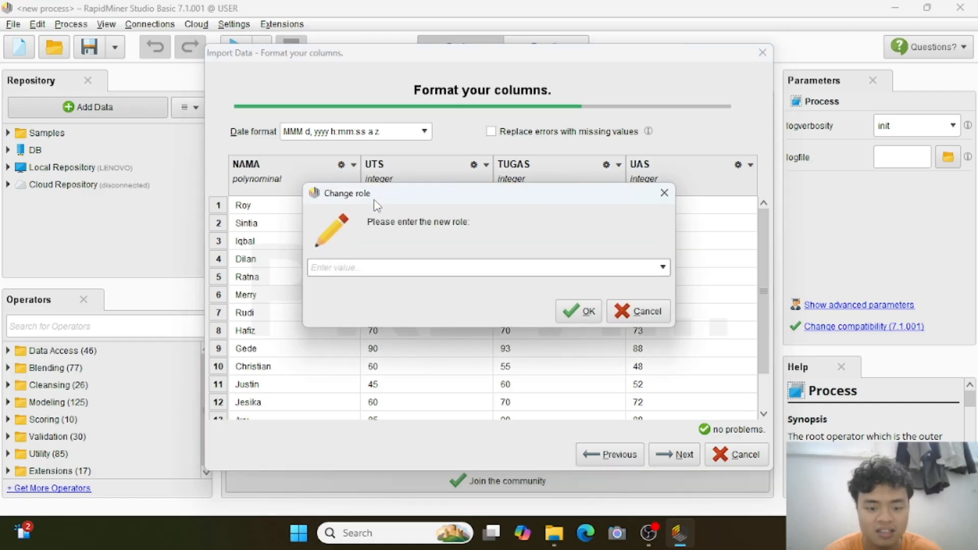
{"action": "type", "text": "l"}
{"action": "key", "text": "Caps_Lock"}
{"action": "type", "text": "A"}
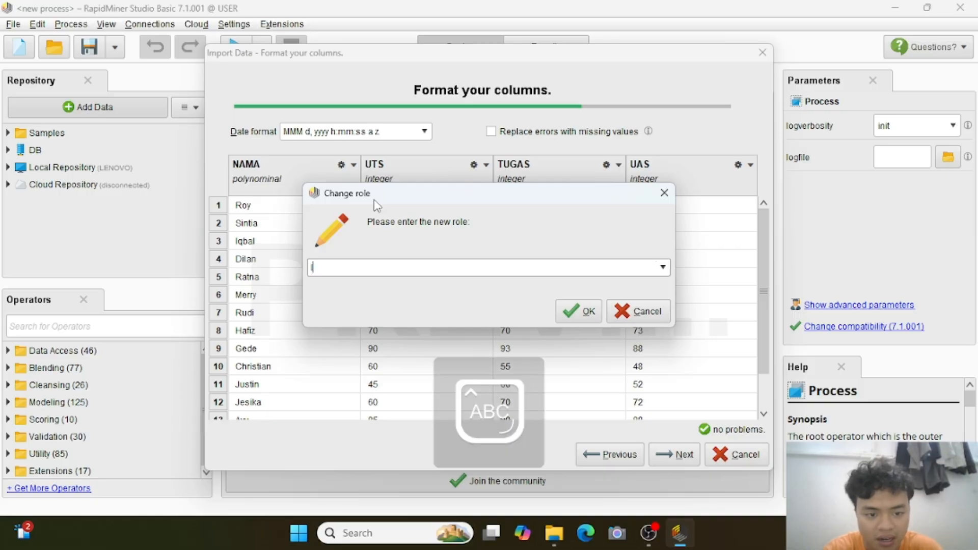
{"action": "key", "text": "Caps_Lock"}
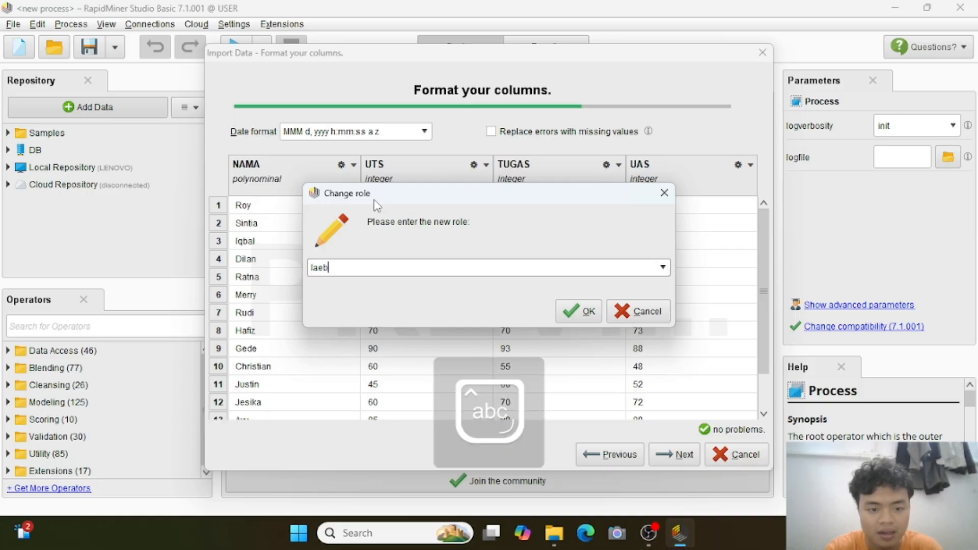
{"action": "type", "text": "bel"}
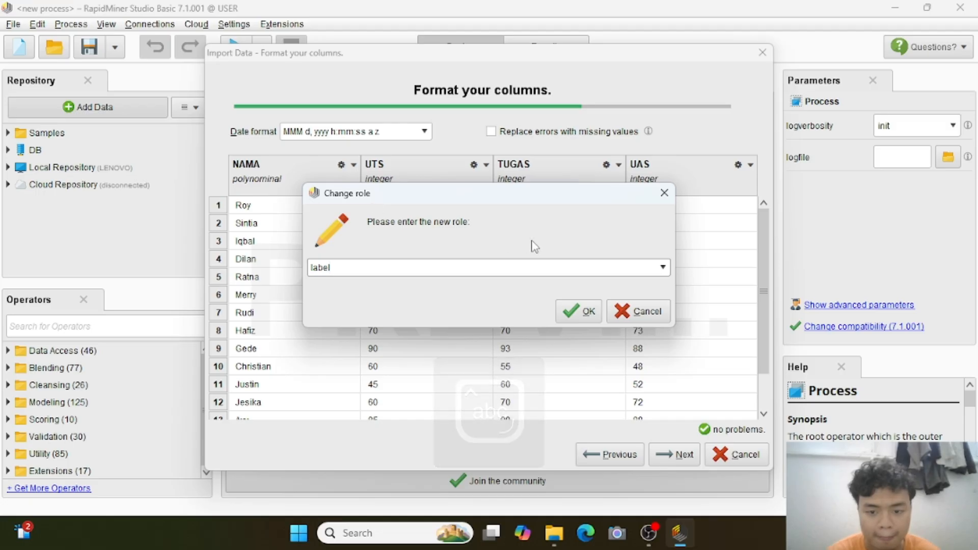
{"action": "left_click", "coordinate": [578, 311]}
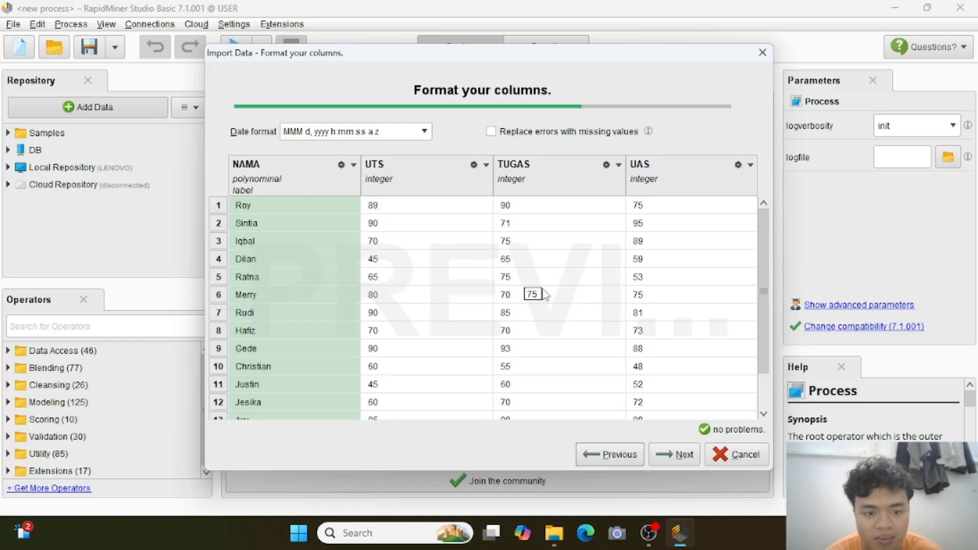
Accept the column formats and store the imported data in the Local Repository as data sample_k-means_hayya
{"action": "left_click", "coordinate": [674, 454]}
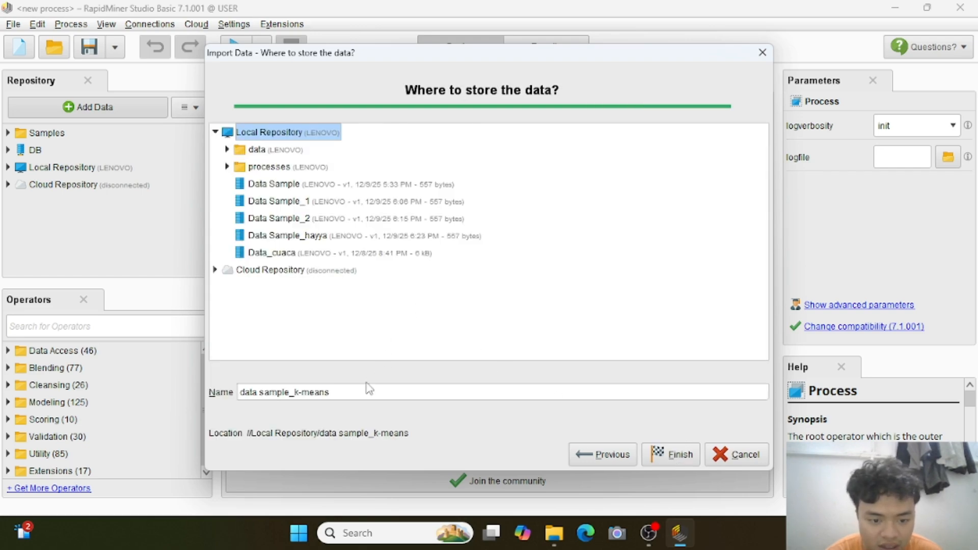
{"action": "left_click", "coordinate": [354, 396]}
{"action": "type", "text": "_hayya"}
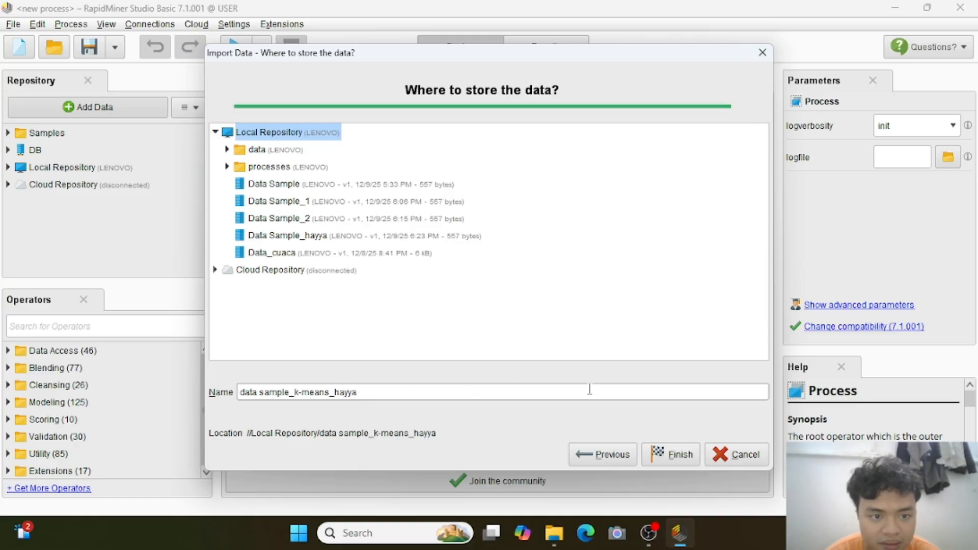
{"action": "left_click", "coordinate": [668, 459]}
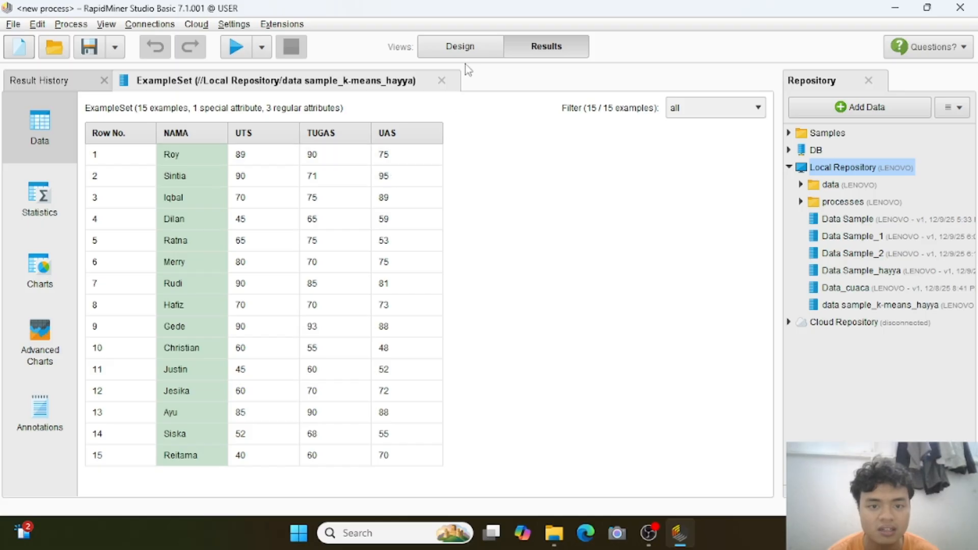
Return to the process design and add data sample_k-means_hayya from the Local Repository to the empty process
{"action": "left_click", "coordinate": [471, 50]}
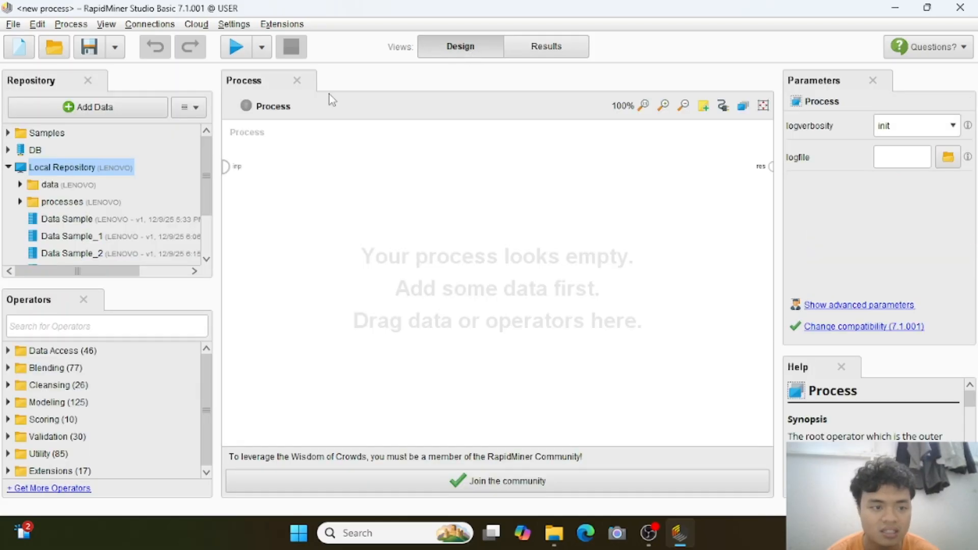
{"action": "scroll", "coordinate": [113, 213], "scroll_direction": "down", "scroll_amount": 2}
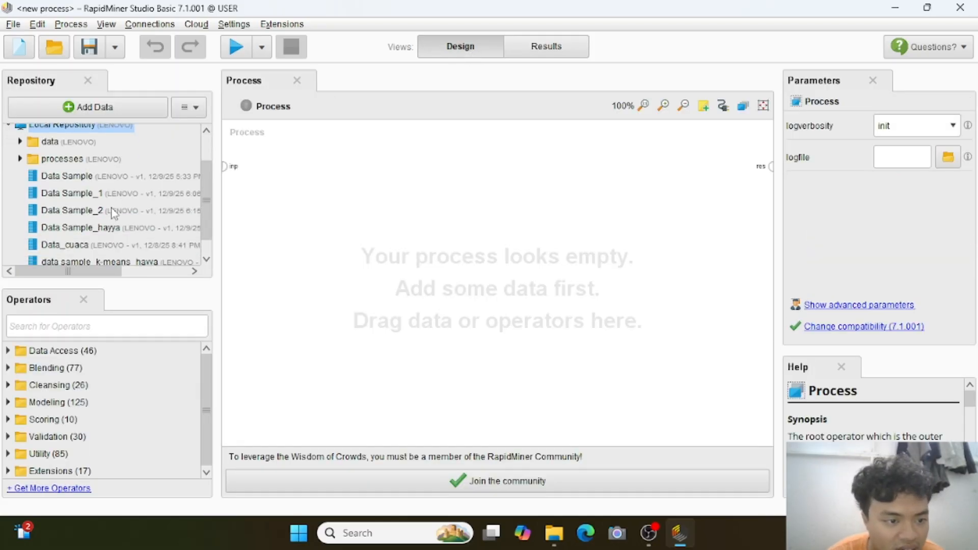
{"action": "scroll", "coordinate": [105, 227], "scroll_direction": "down", "scroll_amount": 1}
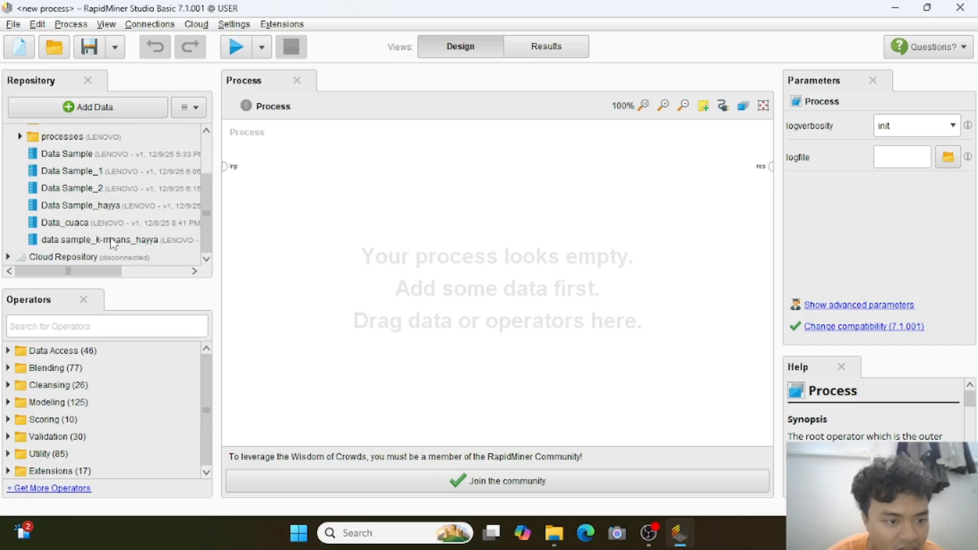
{"action": "left_click_drag", "start_coordinate": [113, 243], "coordinate": [357, 218]}
Find the k-Means operator, place it beside the Retrieve operator and set its k to 3
{"action": "left_click", "coordinate": [81, 324]}
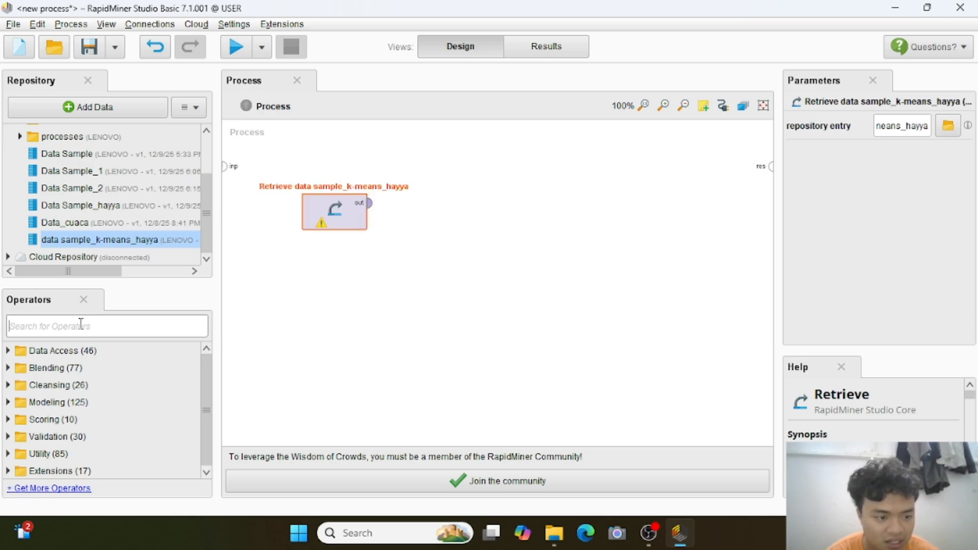
{"action": "type", "text": "k"}
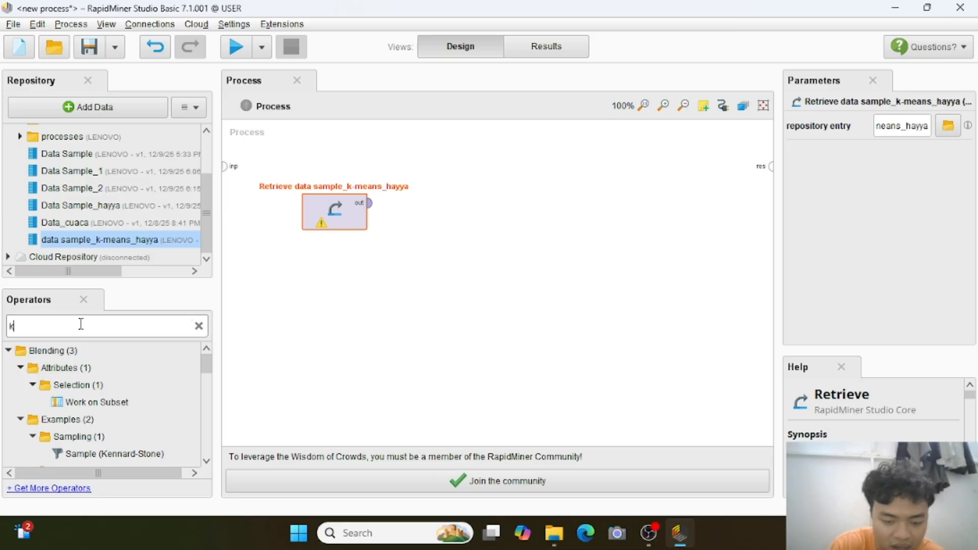
{"action": "type", "text": "-"}
{"action": "left_click_drag", "start_coordinate": [73, 451], "coordinate": [476, 220]}
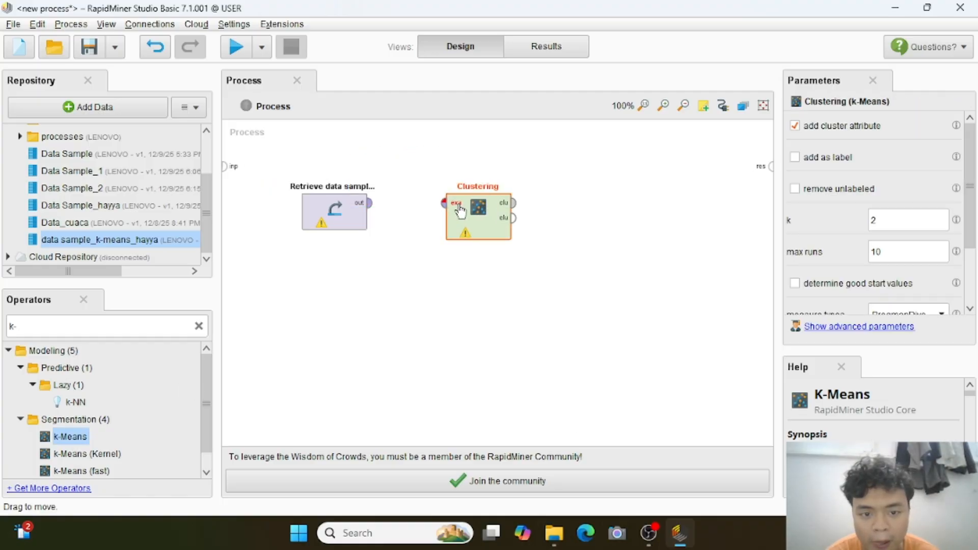
{"action": "left_click", "coordinate": [891, 220]}
{"action": "key", "text": "BackSpace"}
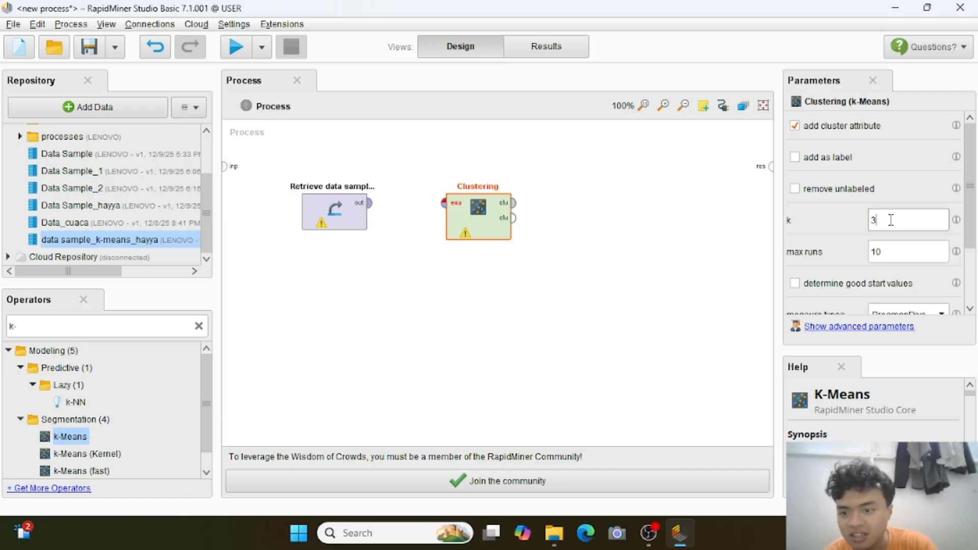
{"action": "left_click", "coordinate": [671, 291]}
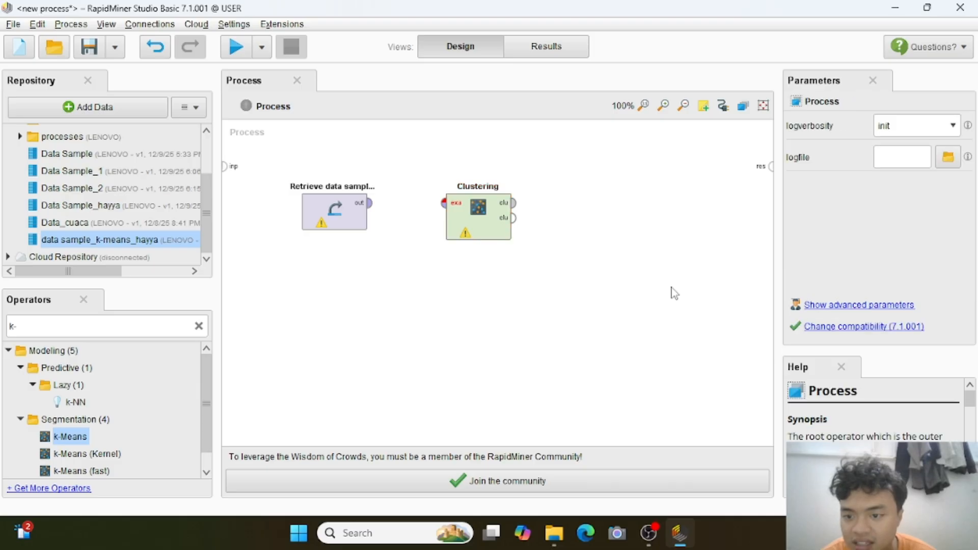
Connect the Retrieve output through Clustering, with both cluster outputs wired to result ports, and run the process
{"action": "left_click", "coordinate": [368, 203]}
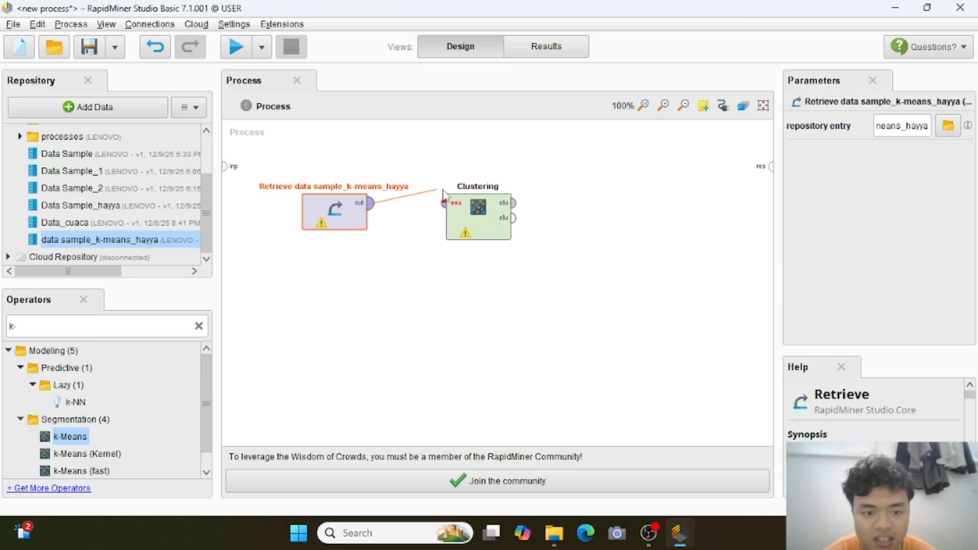
{"action": "left_click", "coordinate": [444, 202]}
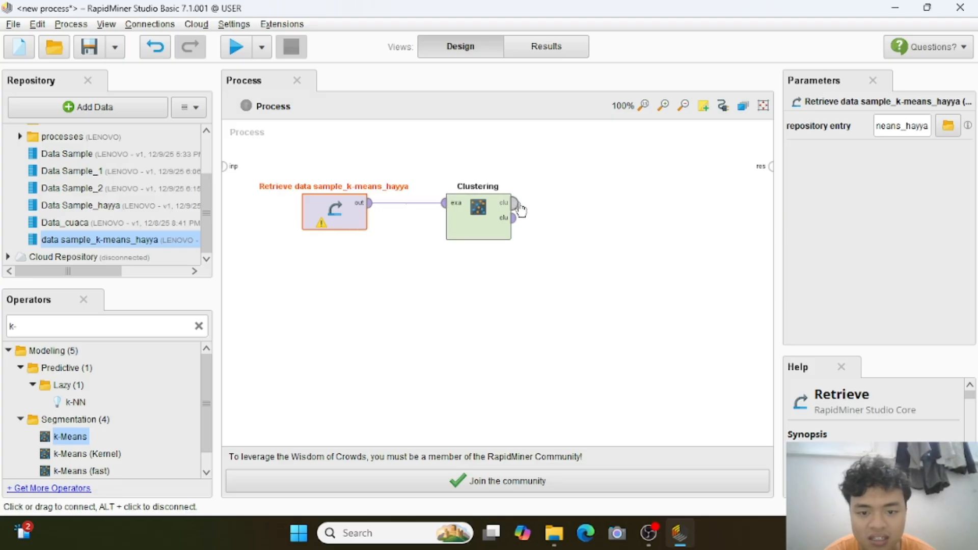
{"action": "left_click_drag", "start_coordinate": [514, 204], "coordinate": [774, 167]}
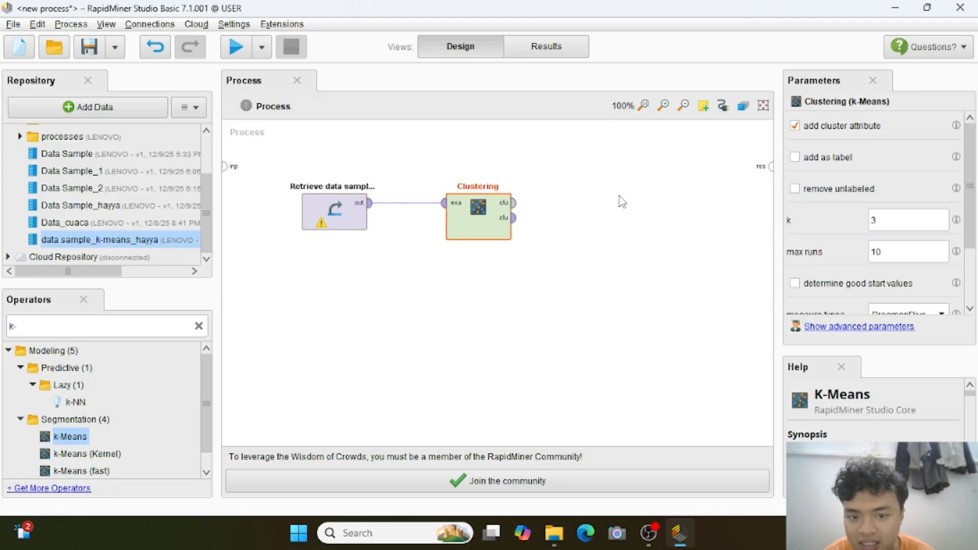
{"action": "mouse_move", "coordinate": [514, 203]}
{"action": "left_mouse_down"}
{"action": "mouse_move", "coordinate": [775, 158]}
{"action": "mouse_move", "coordinate": [771, 166]}
{"action": "left_mouse_up"}
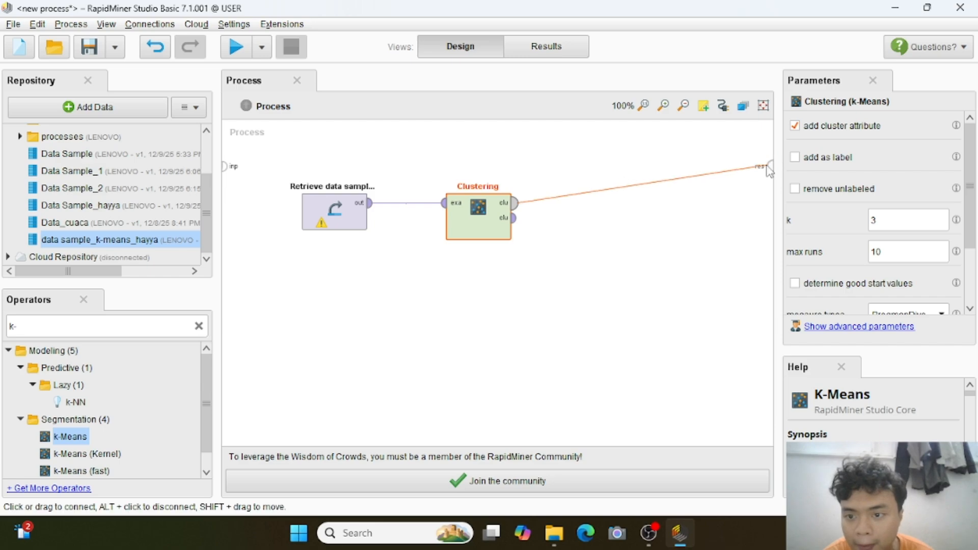
{"action": "left_click_drag", "start_coordinate": [514, 218], "coordinate": [772, 183]}
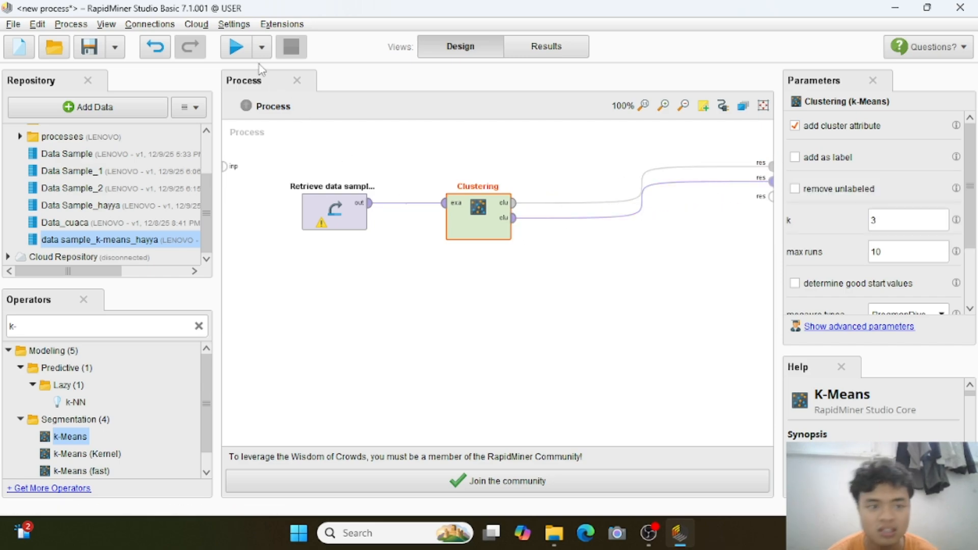
{"action": "left_click", "coordinate": [236, 47]}
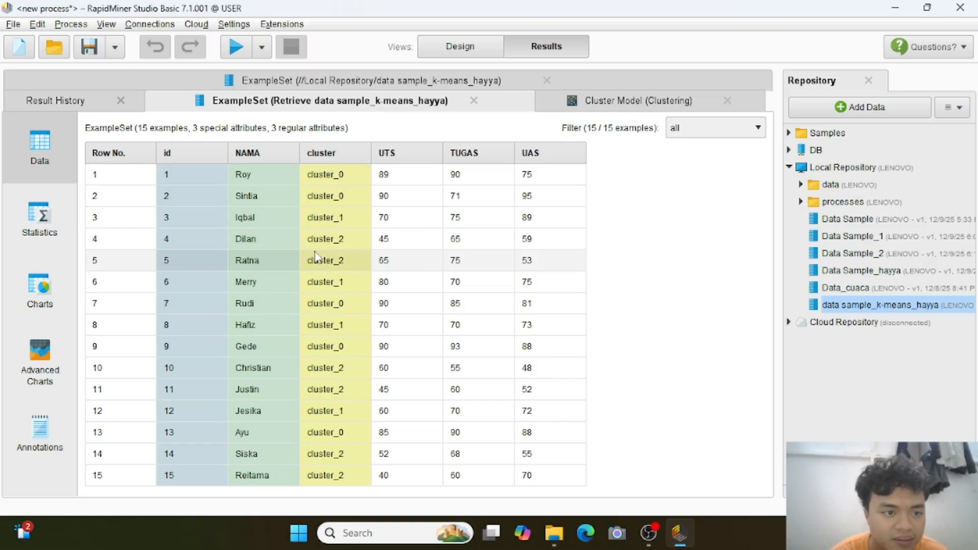
Examine the cluster model's description, the members of cluster_0, cluster_1 and cluster_2, the graph and the centroid table
{"action": "left_click", "coordinate": [566, 104]}
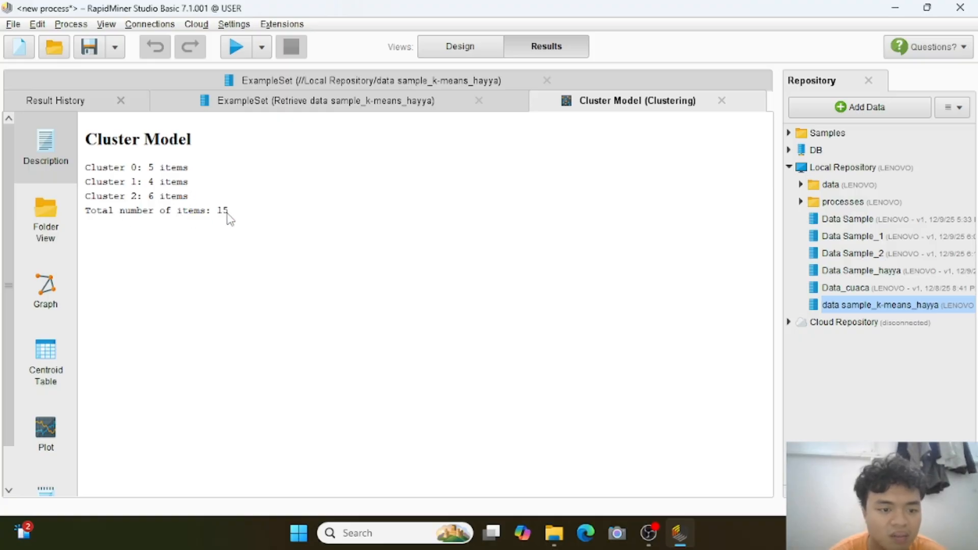
{"action": "left_click", "coordinate": [55, 238]}
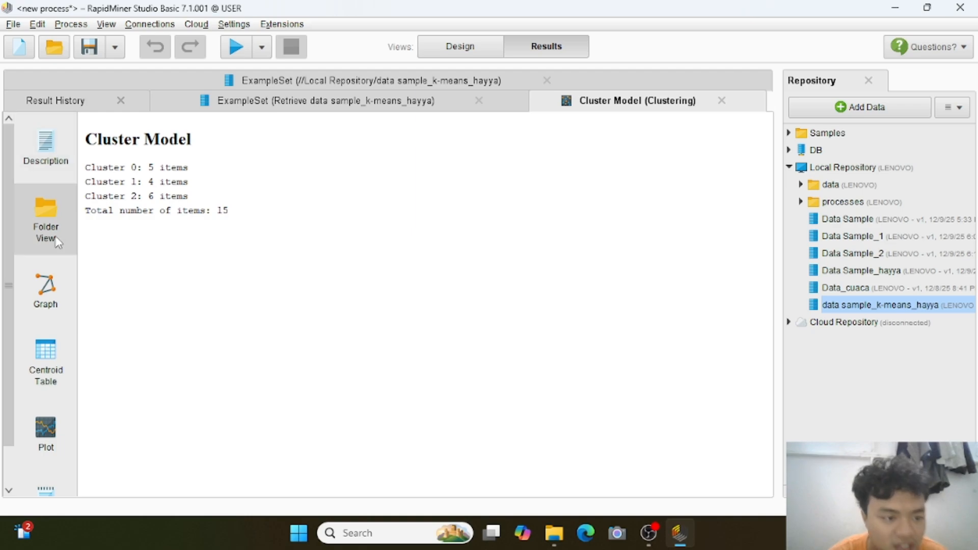
{"action": "left_click", "coordinate": [91, 146]}
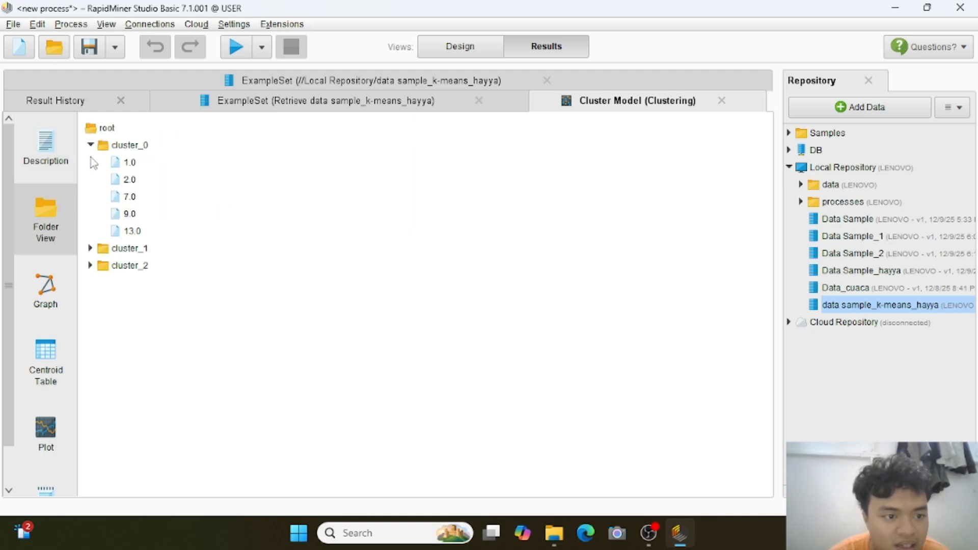
{"action": "left_click", "coordinate": [90, 249]}
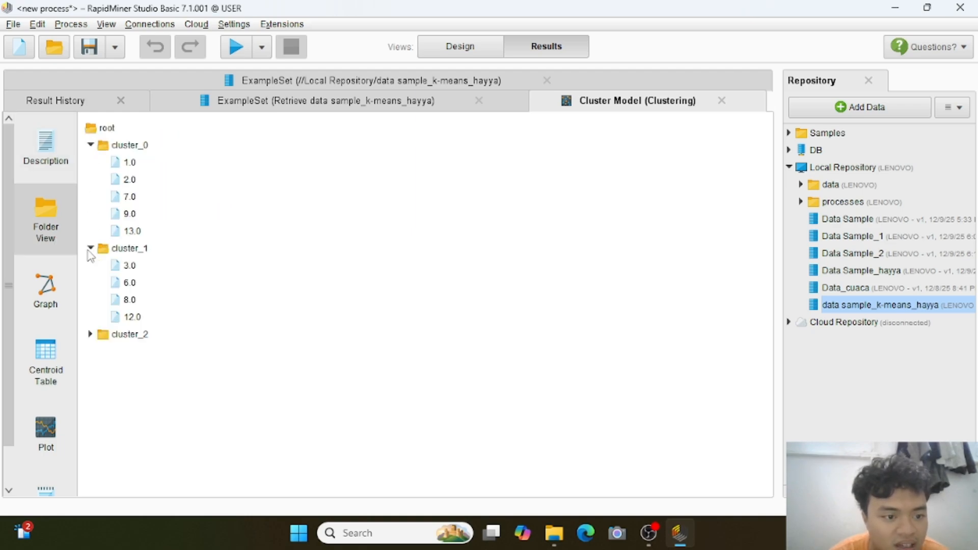
{"action": "left_click", "coordinate": [90, 335]}
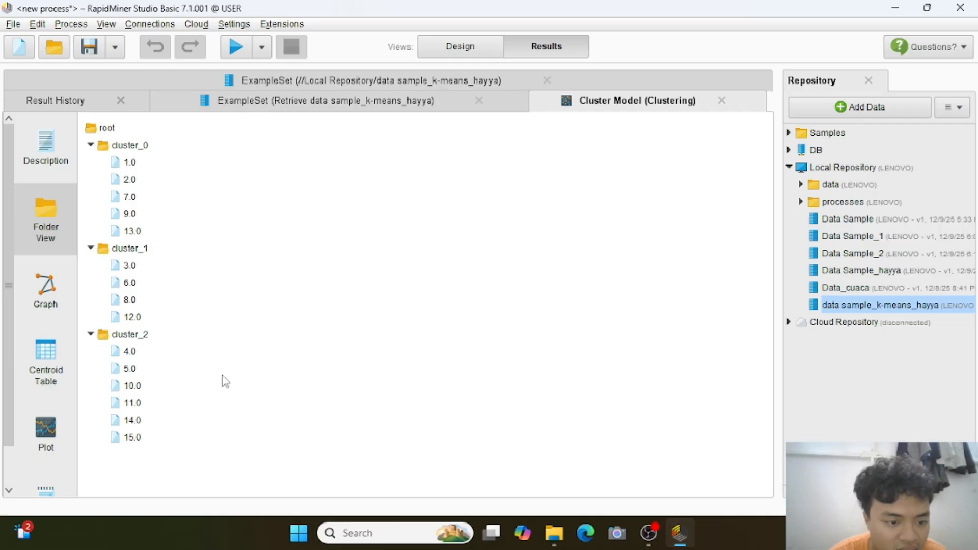
{"action": "left_click", "coordinate": [57, 290]}
{"action": "left_click", "coordinate": [56, 360]}
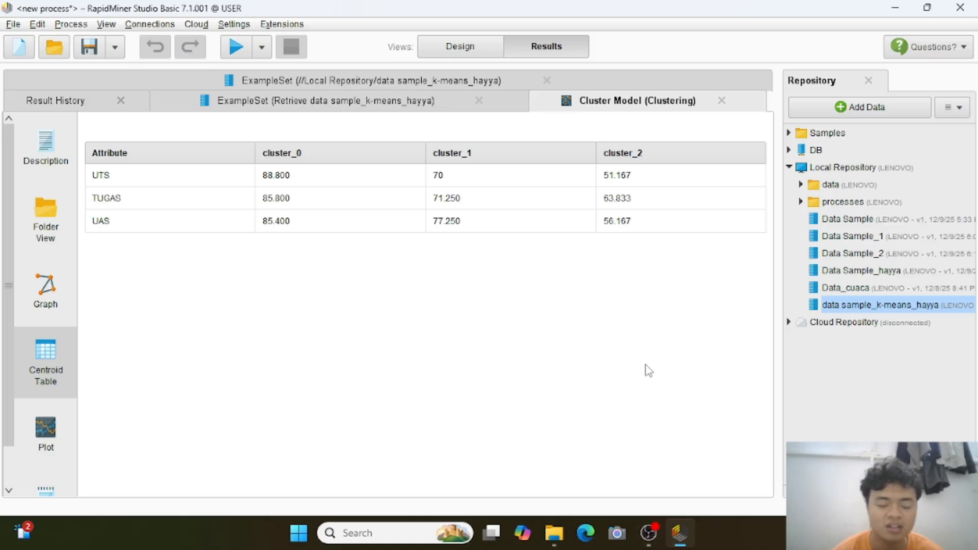
{"action": "mouse_move", "coordinate": [648, 529]}
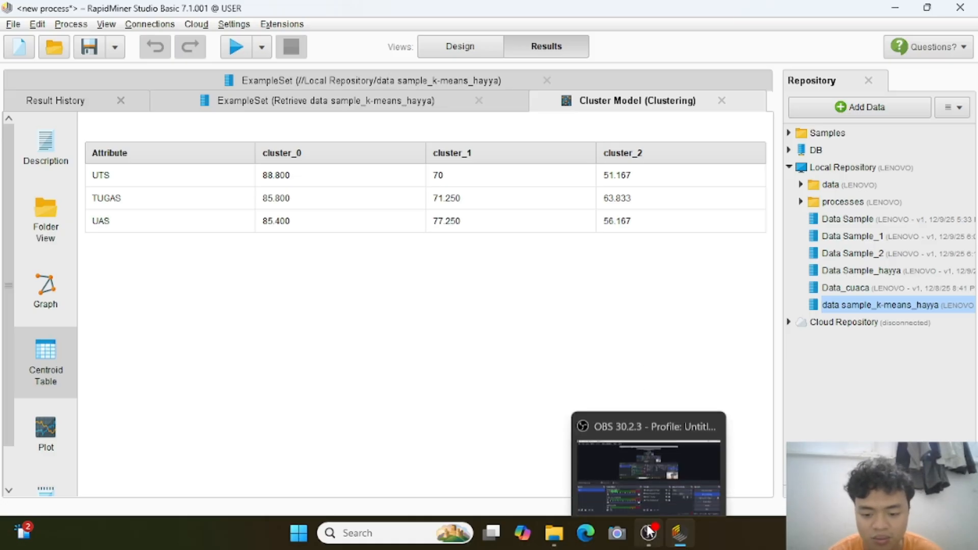
{"action": "left_click", "coordinate": [656, 421]}
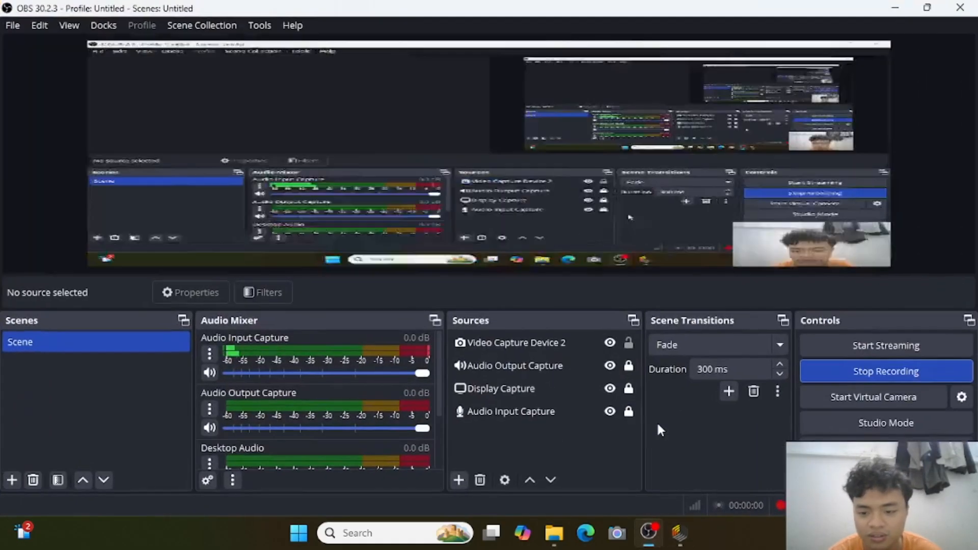